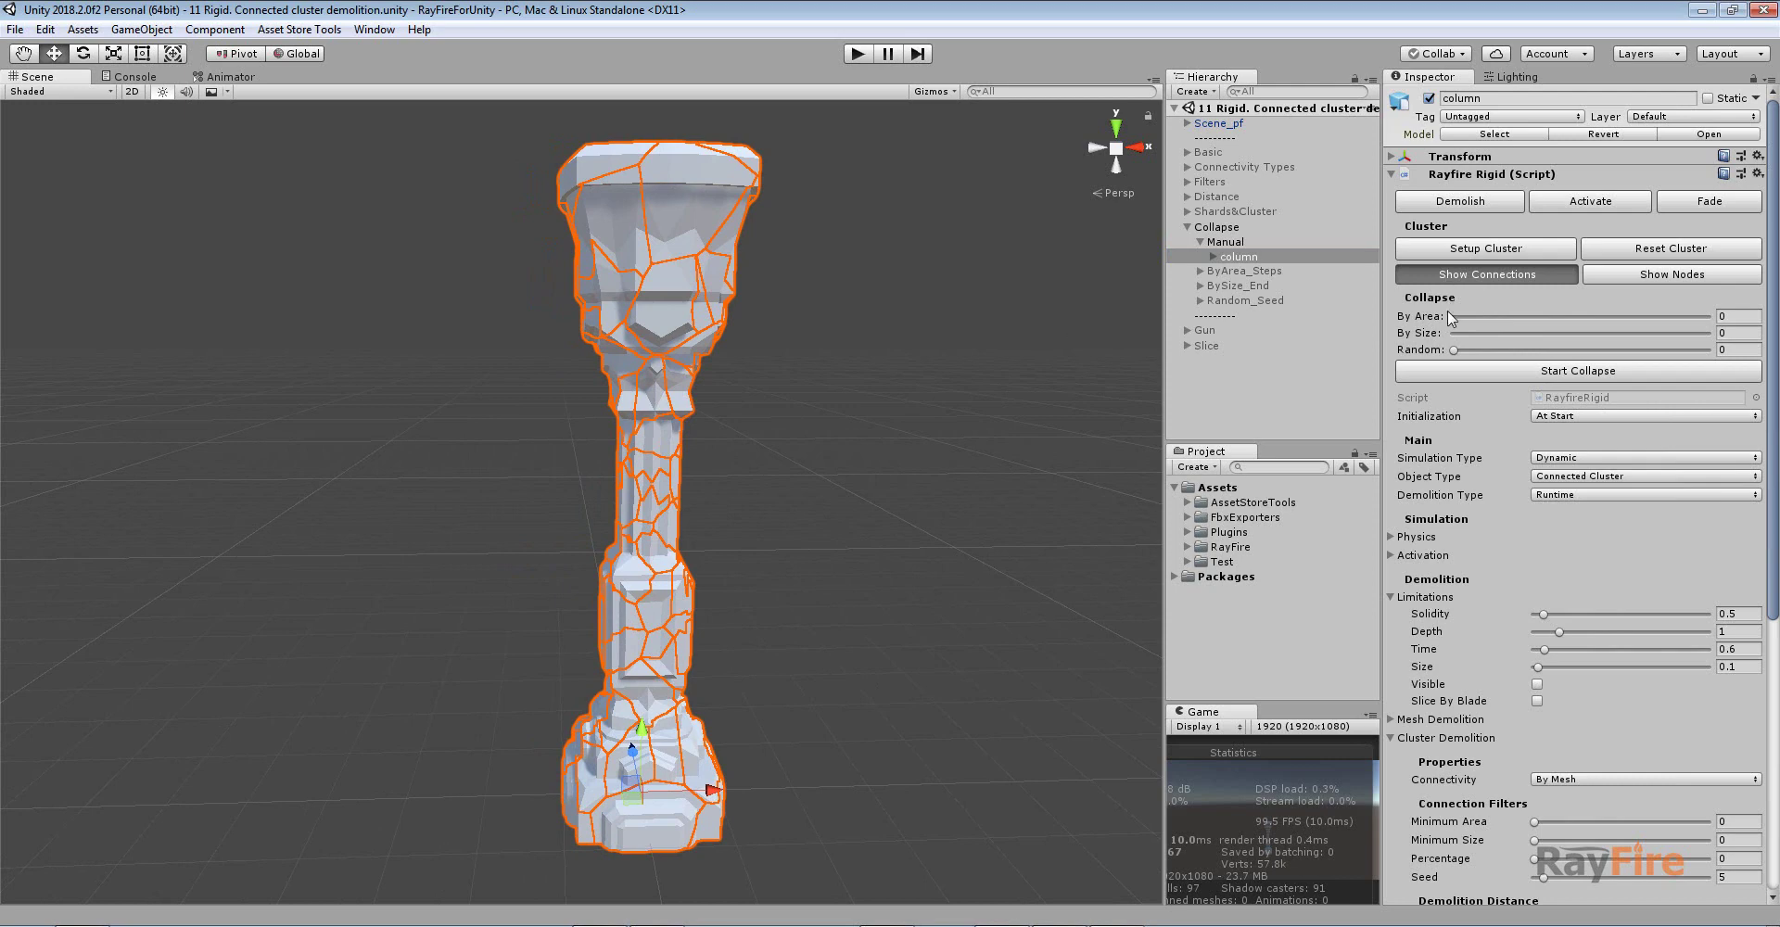
Expand the column's Collapse settings under Cluster Demolition and review the type, start, end, steps and duration options
scroll(1517, 500, "down", 3)
scroll(1518, 500, "up", 3)
scroll(1441, 408, "down", 8)
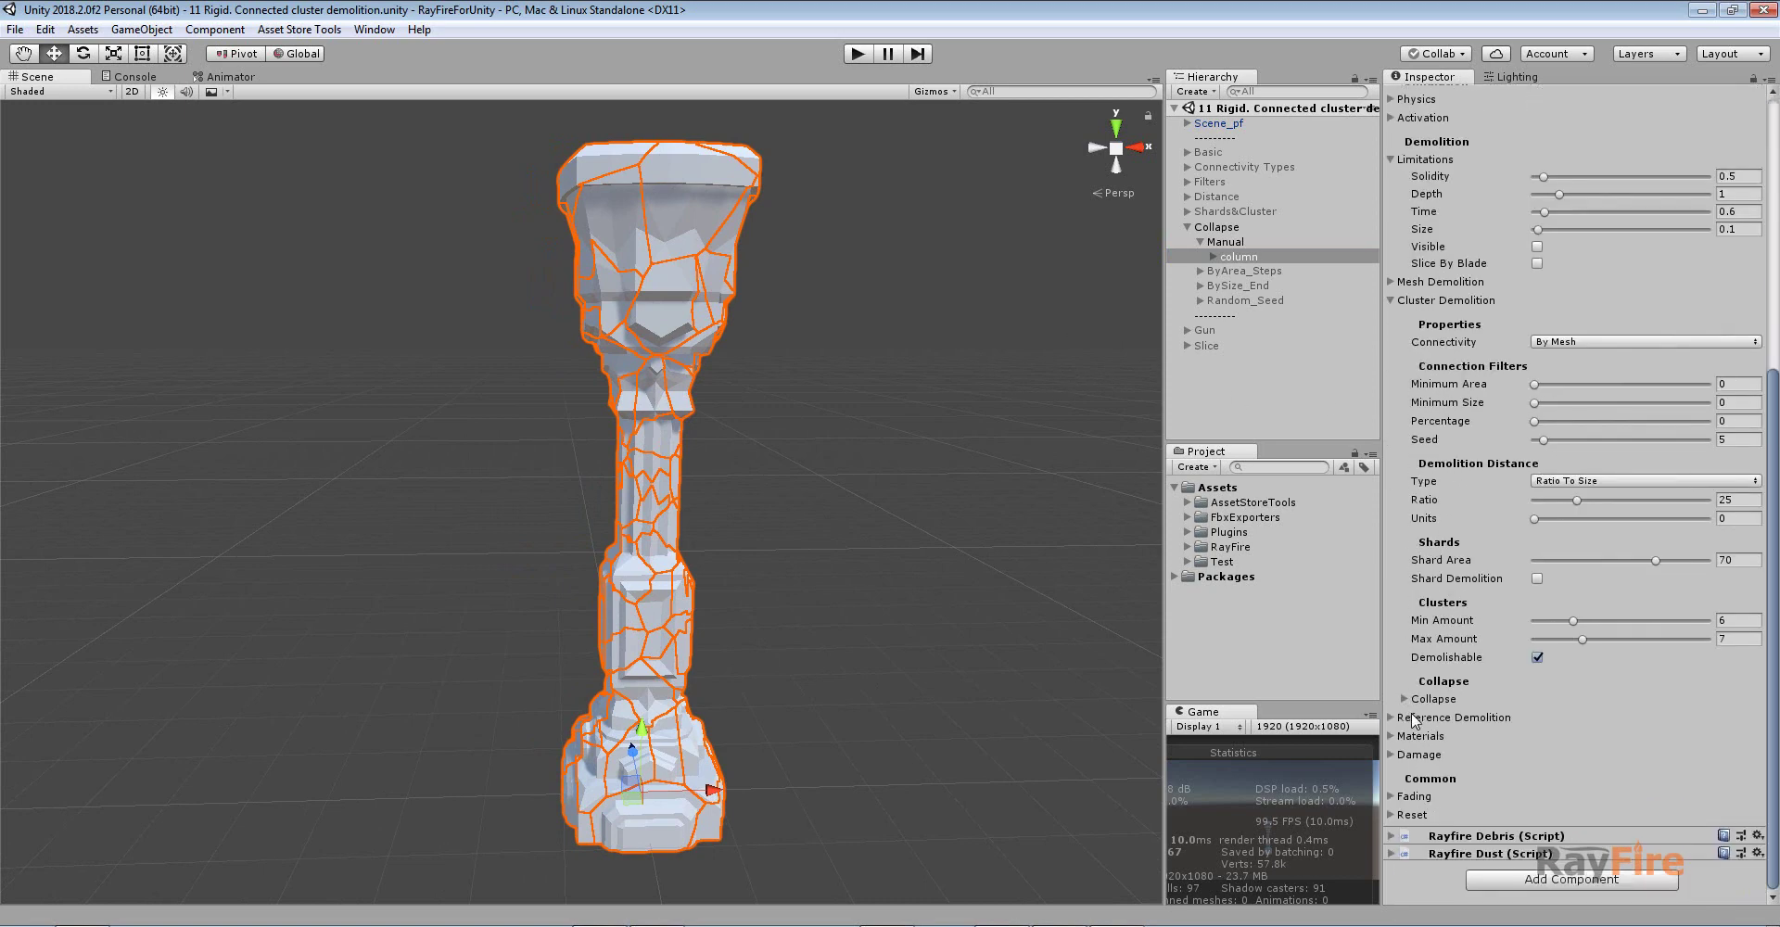
left_click(1423, 699)
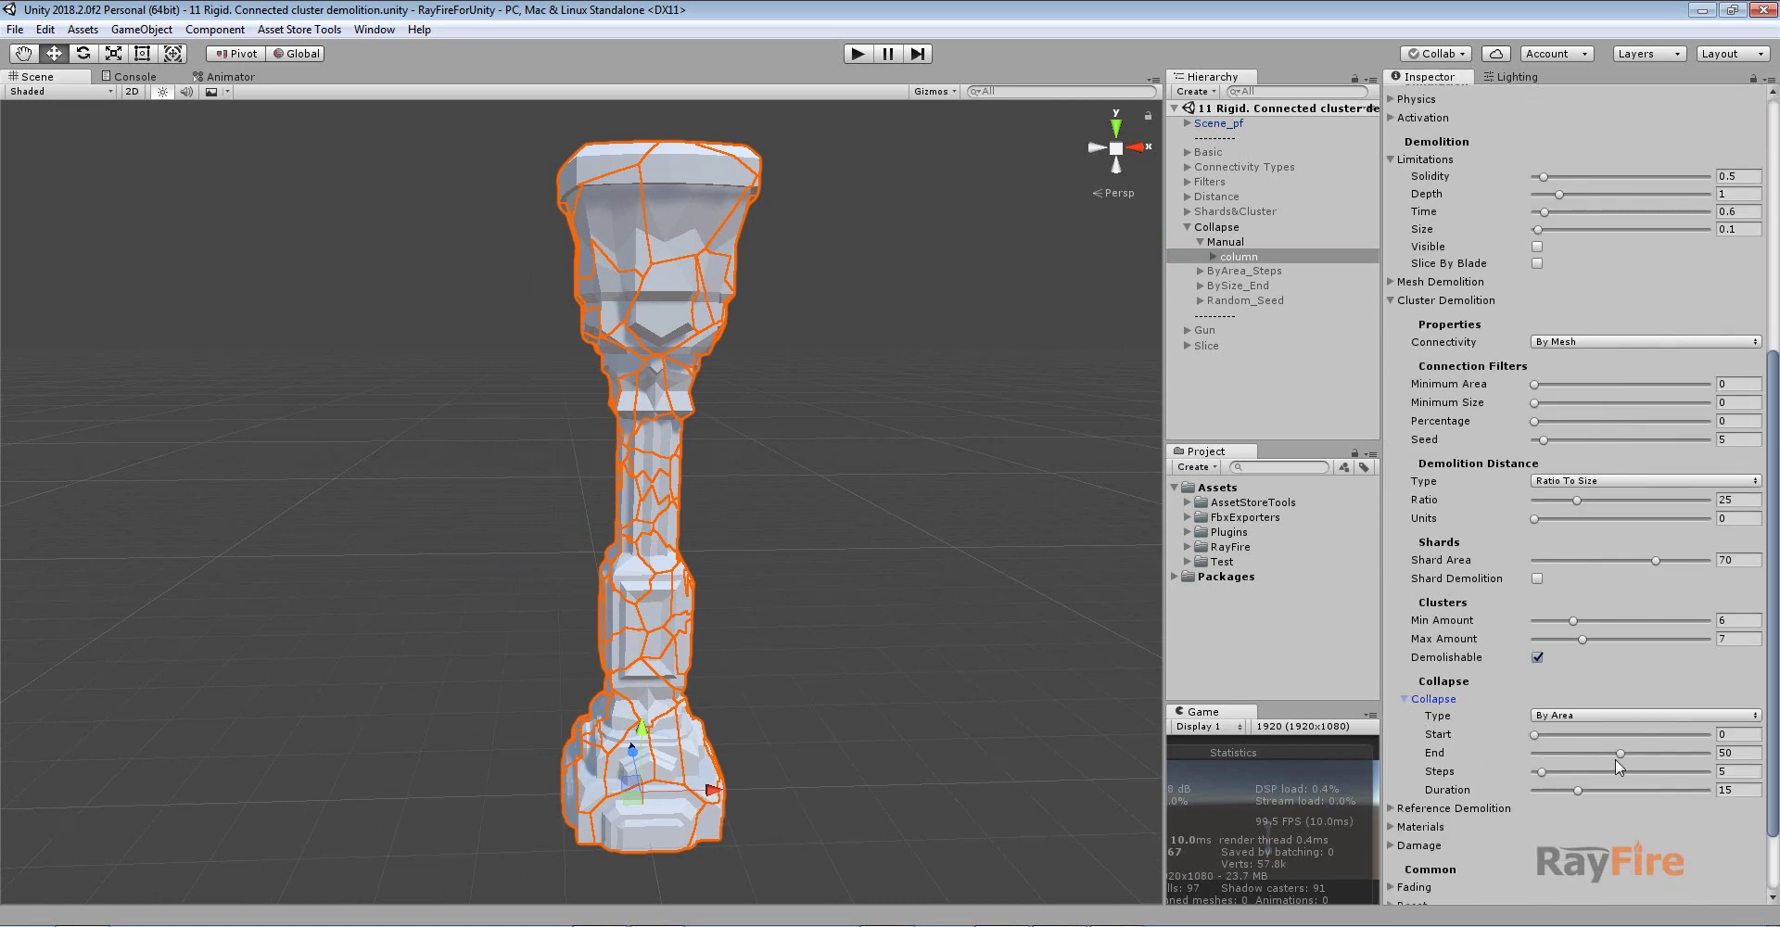
scroll(1617, 655, "up", 8)
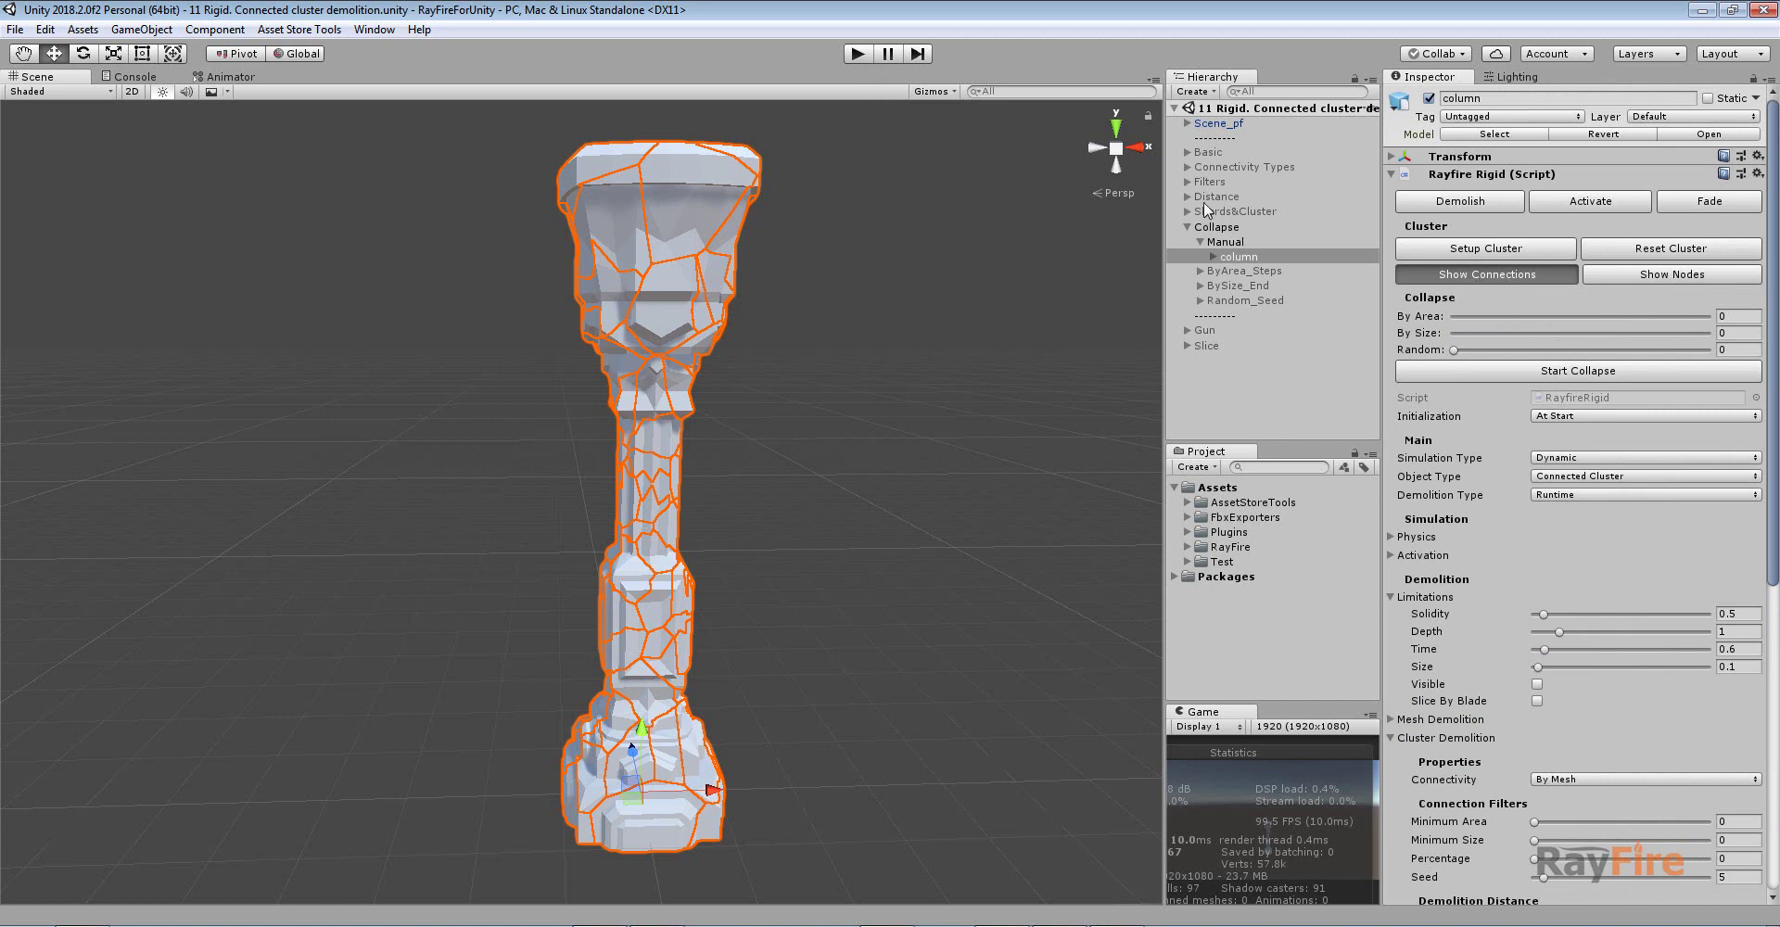
Set up the column's connected cluster to generate the connections between its shards
left_click(1461, 248)
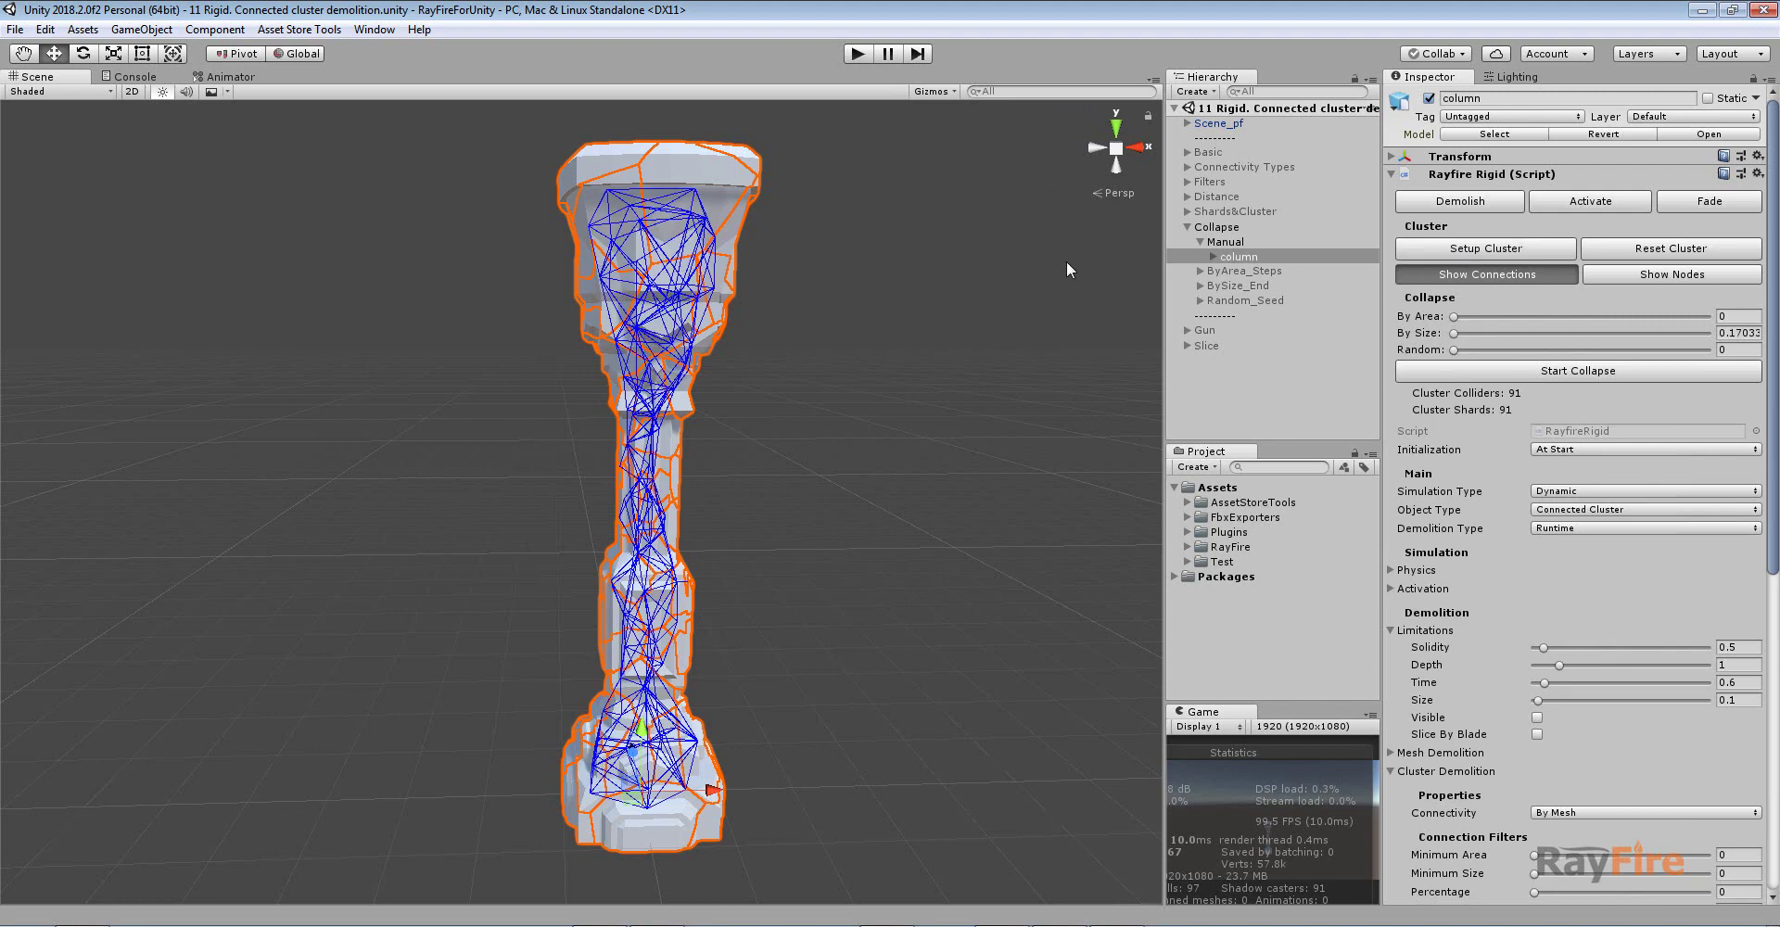
left_click_drag(789, 323, 795, 287, "alt")
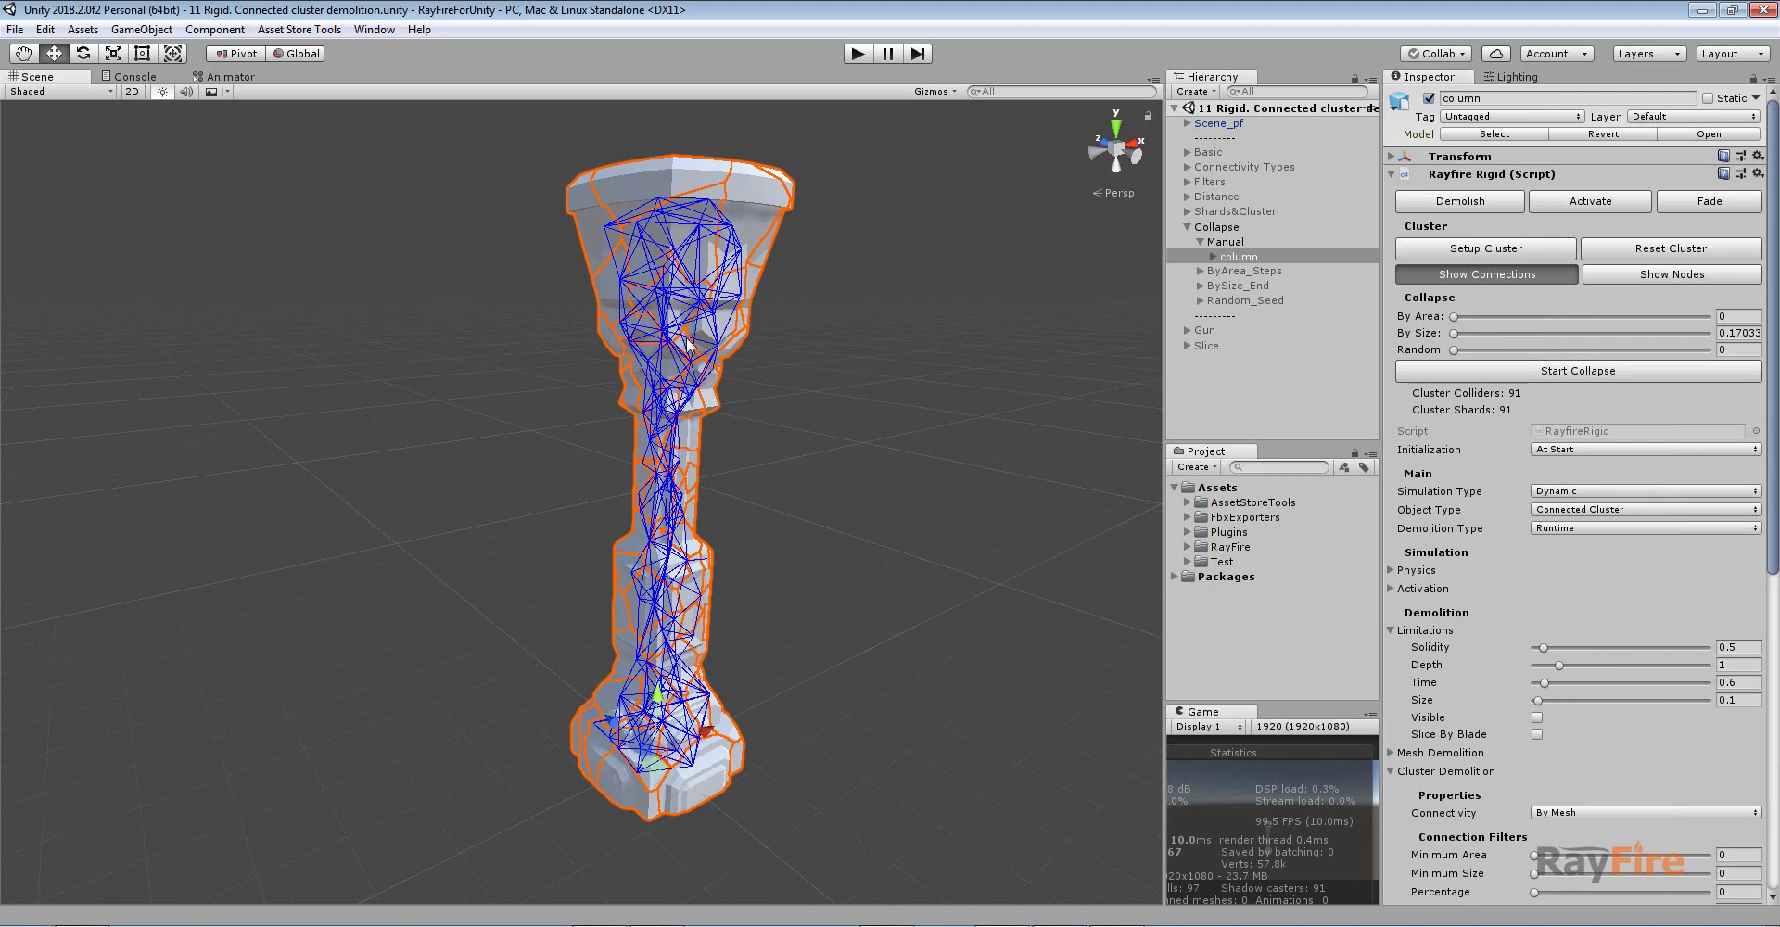
scroll(693, 269, "up", 2)
left_click_drag(741, 525, 778, 494, "alt")
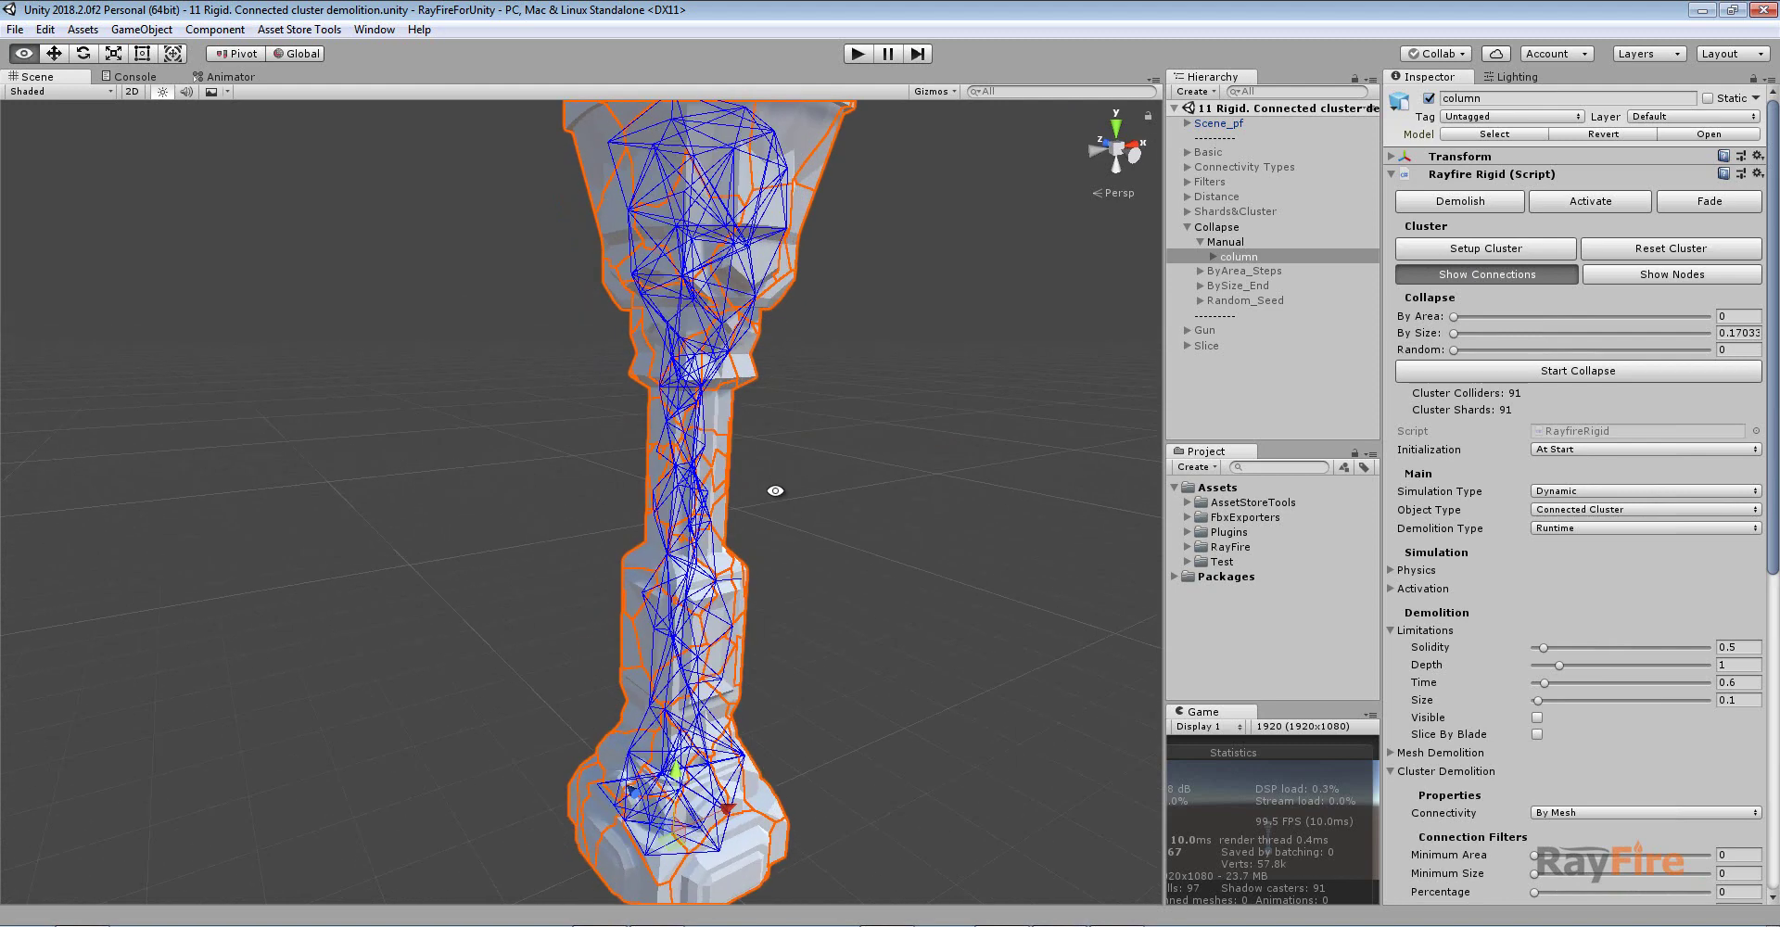
scroll(729, 498, "up", 2)
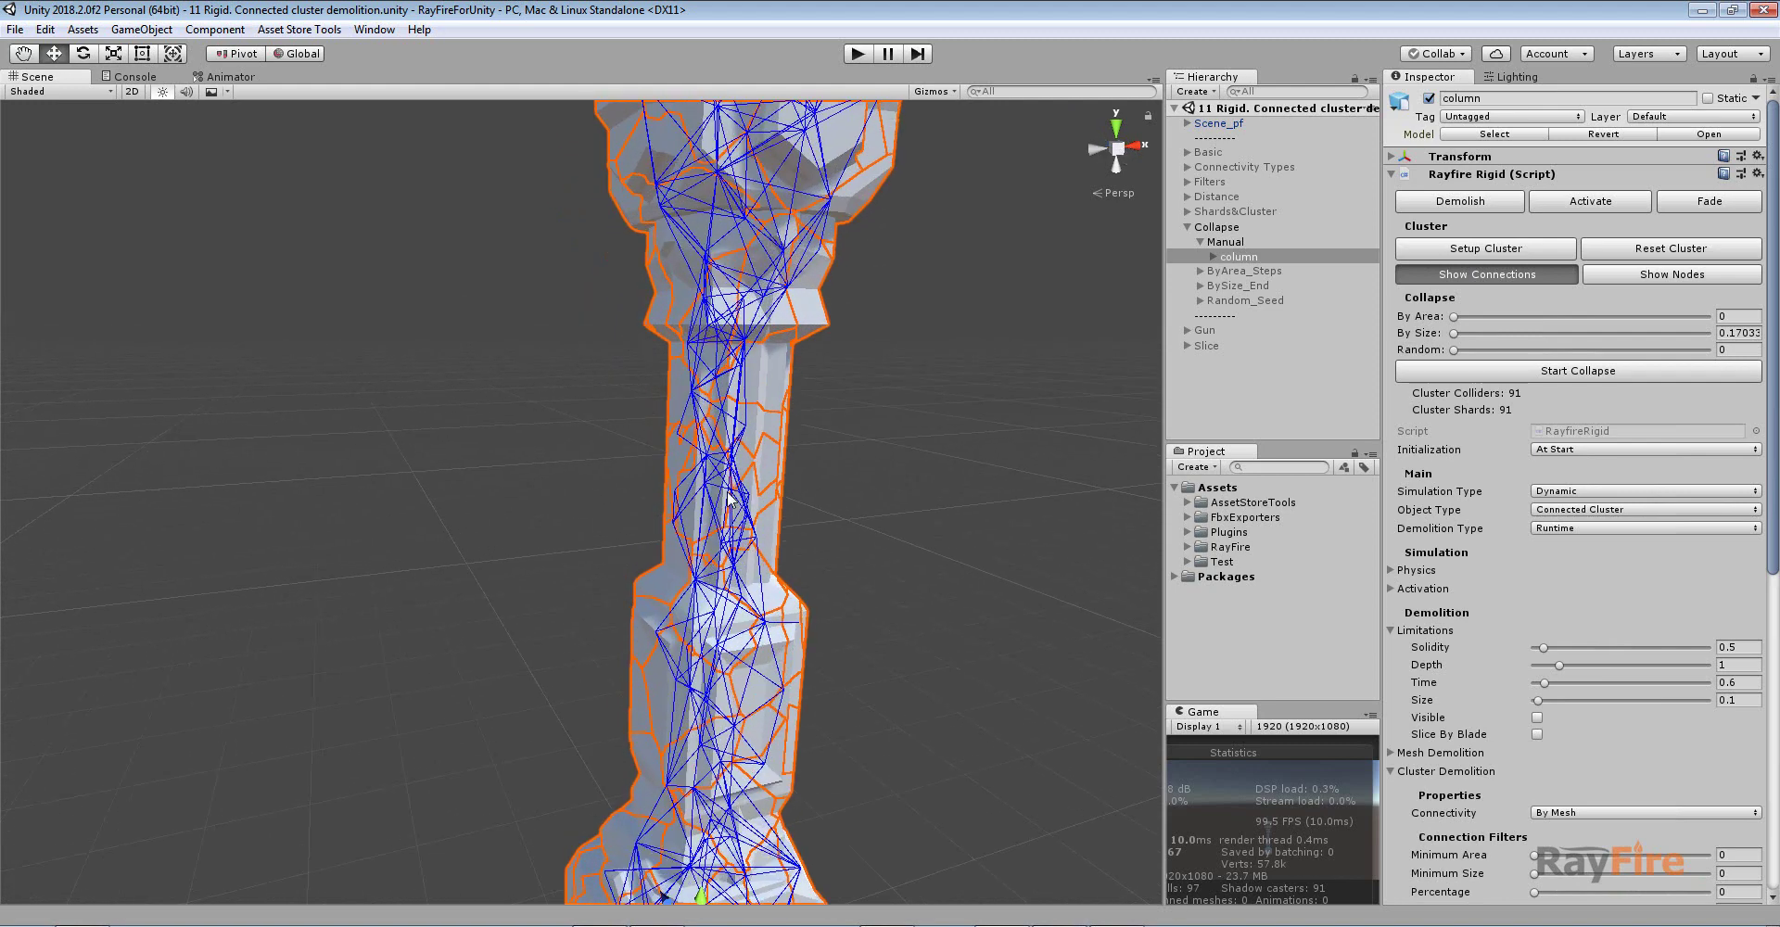
Fold away the Limitations settings and examine the shard connections along the whole column from several angles
left_click(1422, 630)
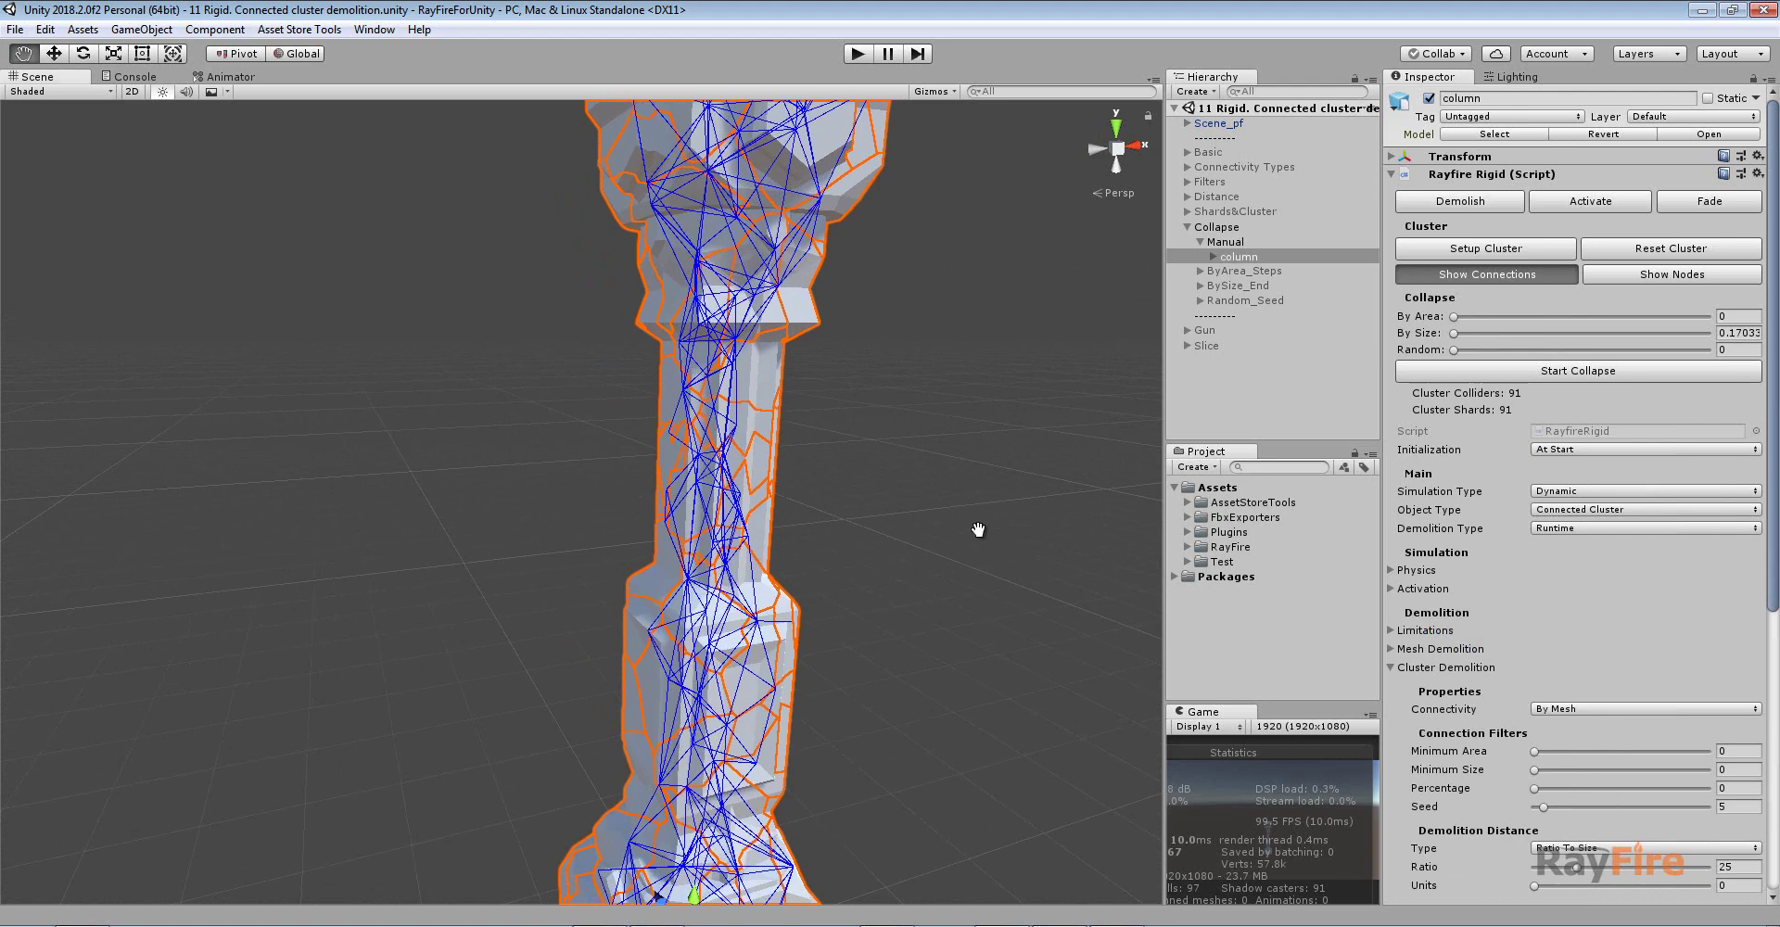
left_click_drag(977, 525, 1029, 519, "alt")
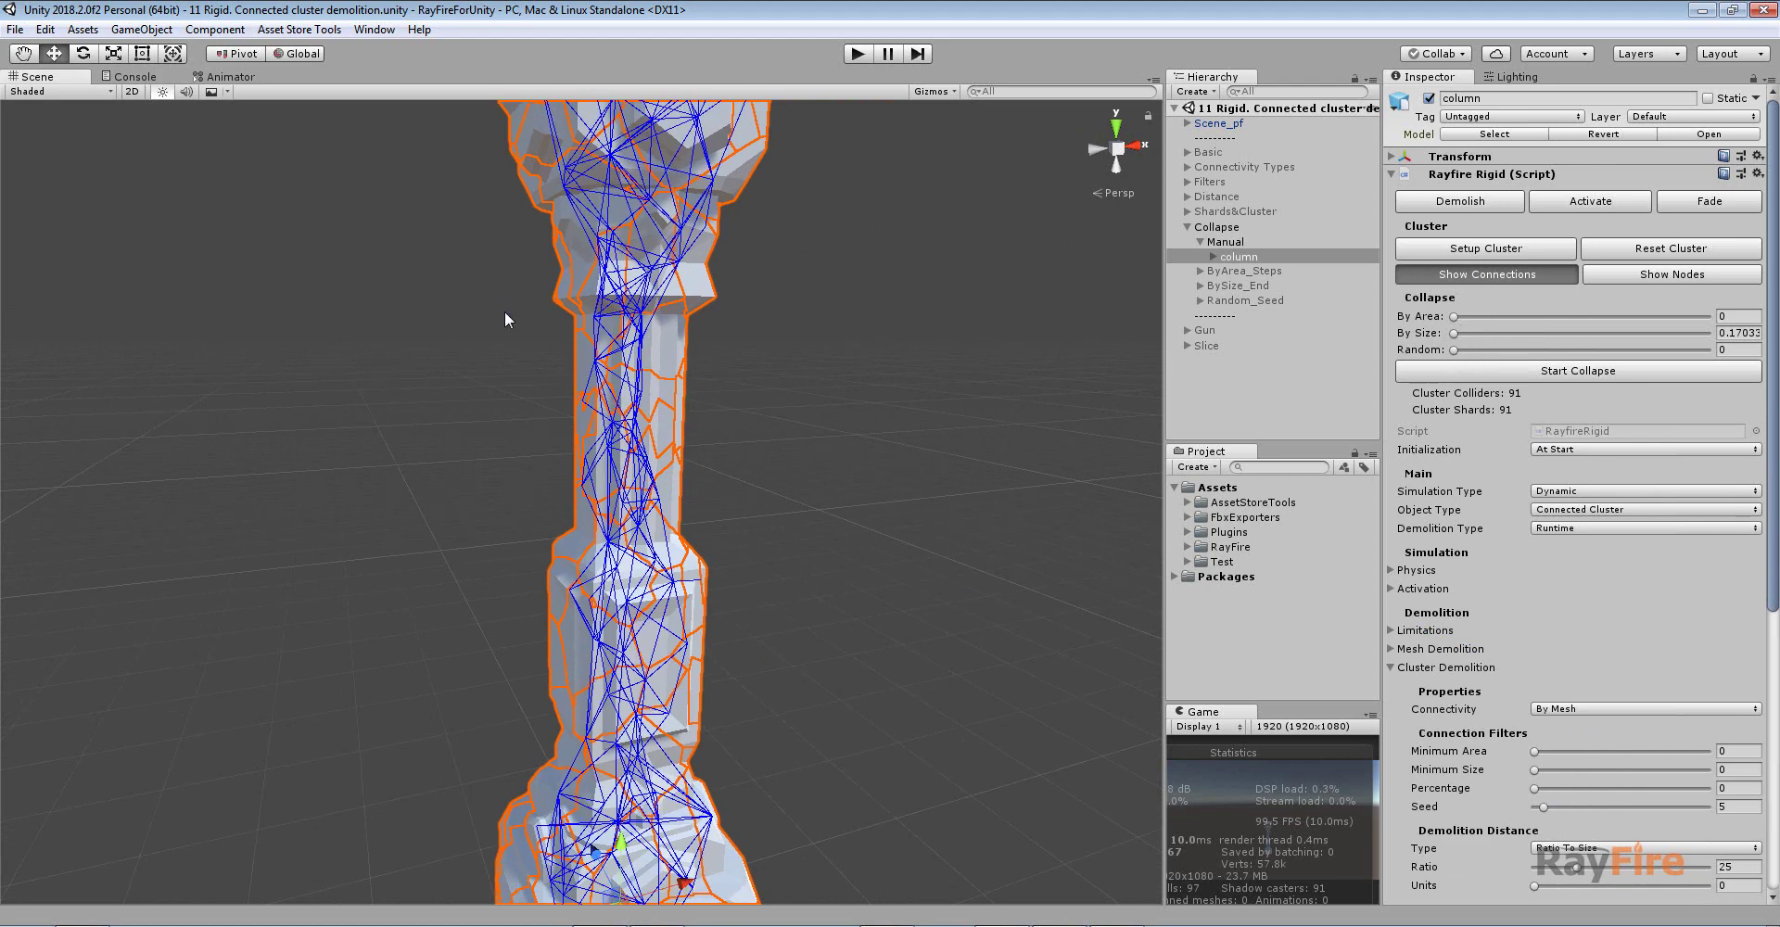
left_click_drag(645, 422, 798, 519, "alt")
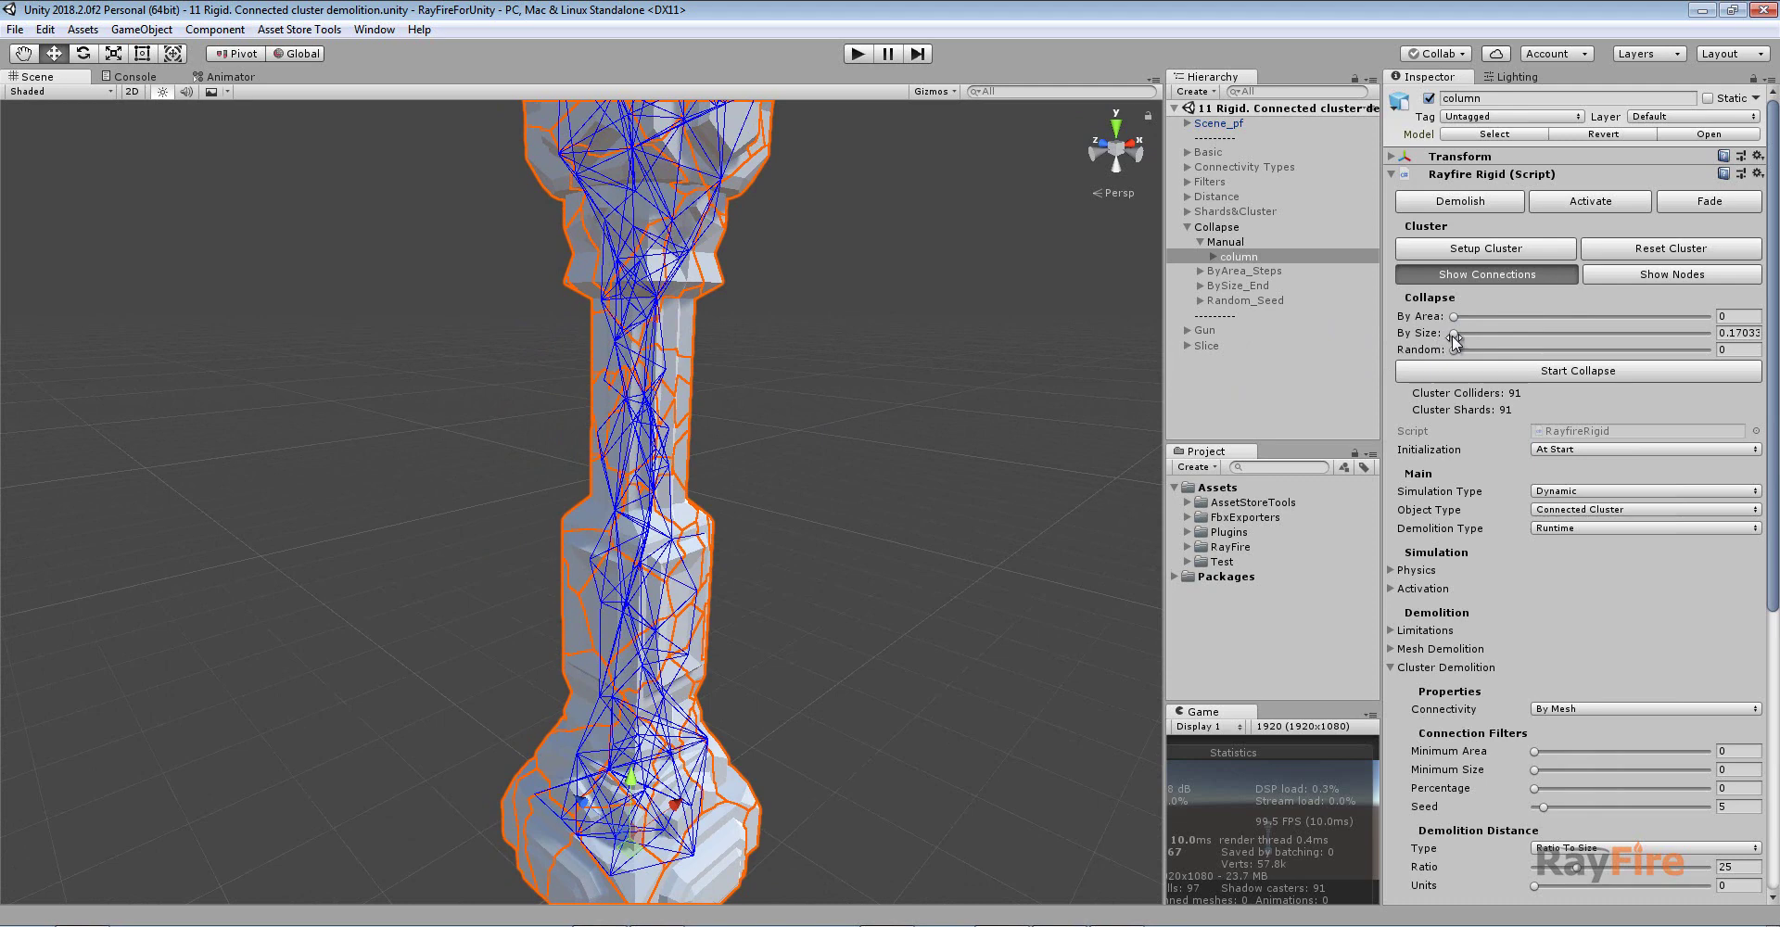
left_click_drag(686, 237, 652, 239, "alt")
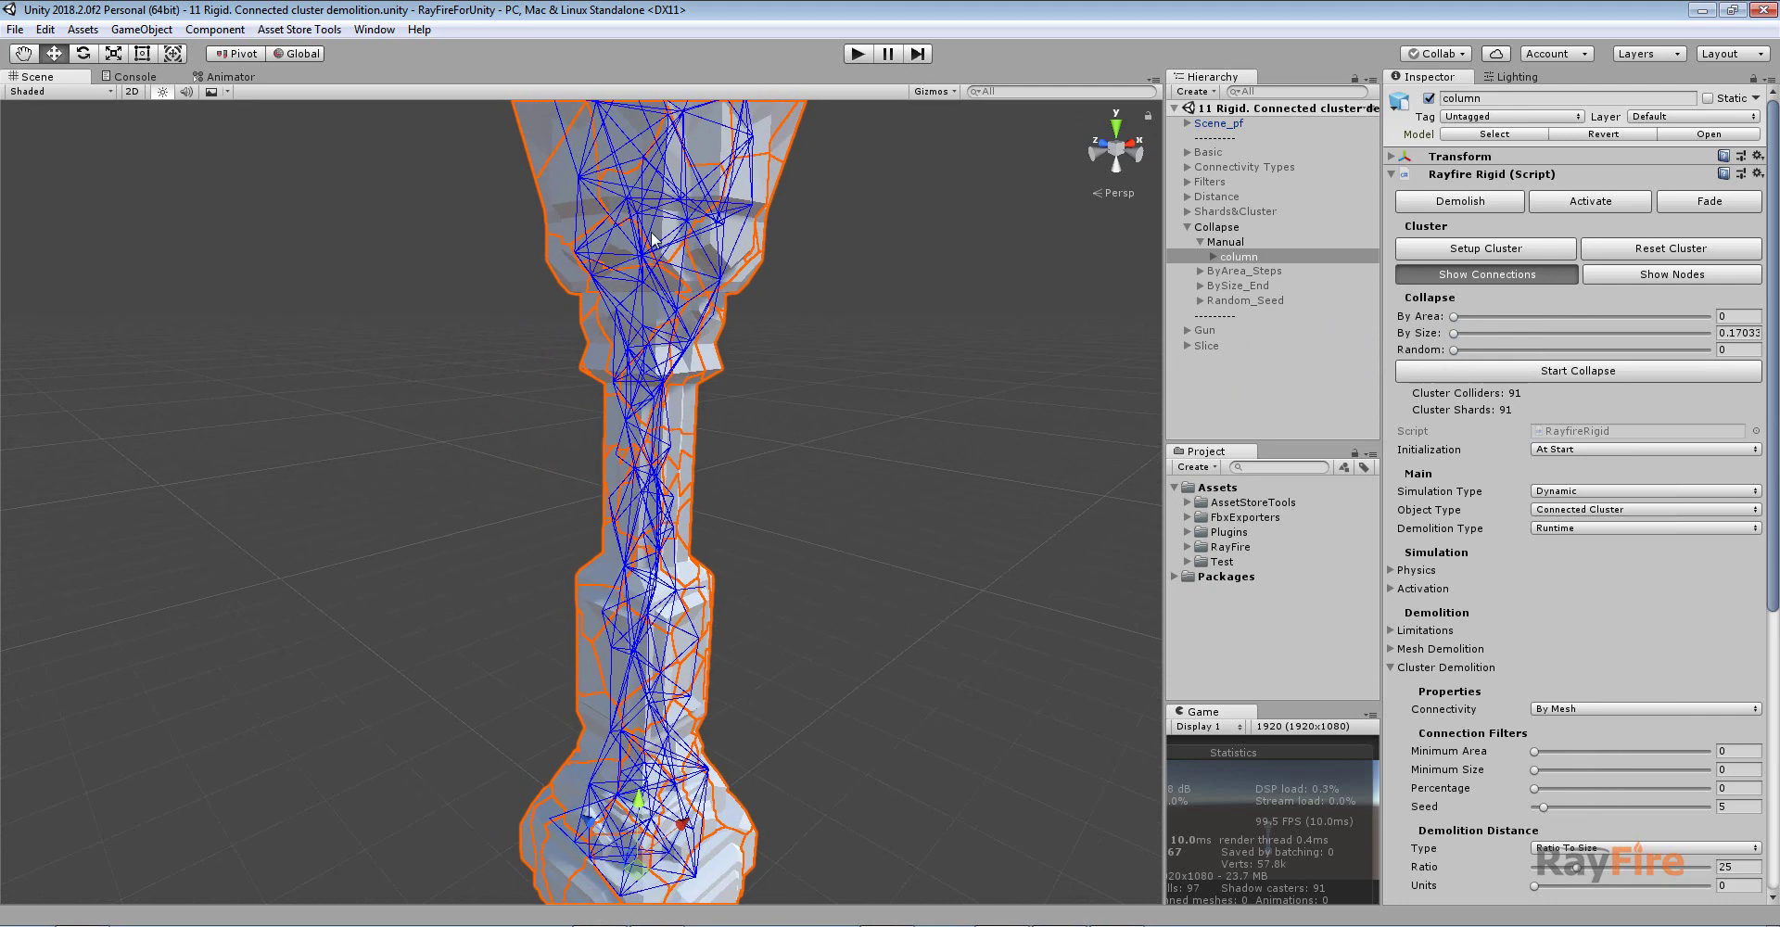
left_click_drag(660, 332, 668, 333, "alt")
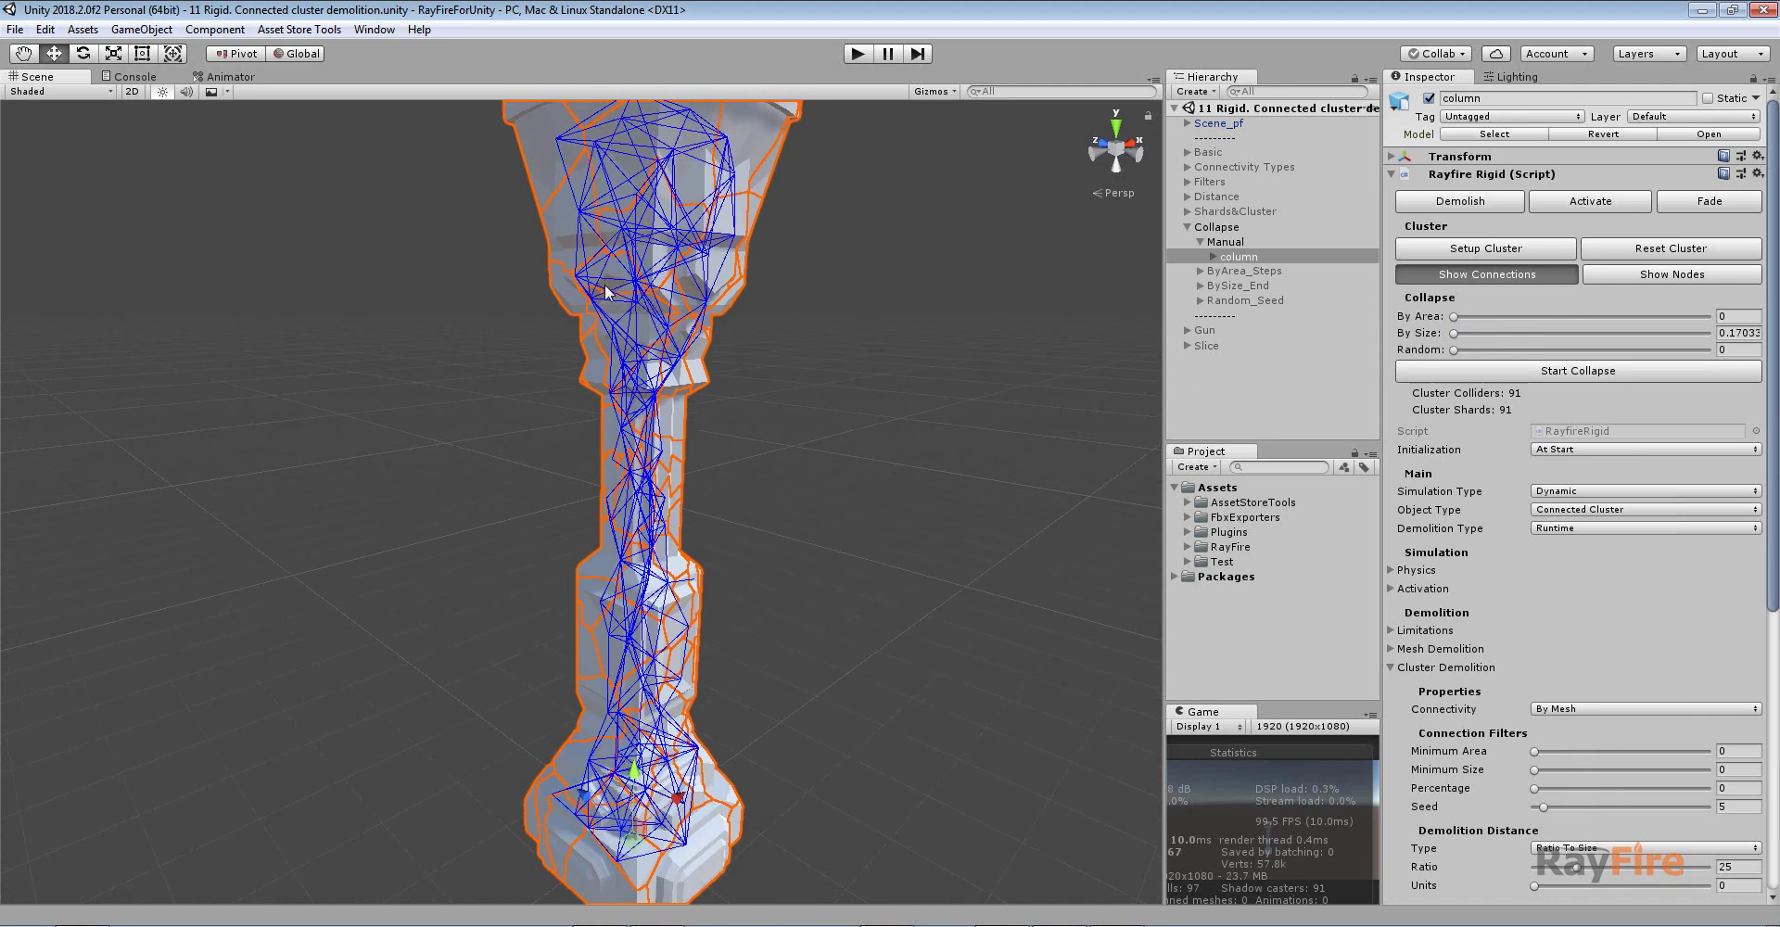
left_click_drag(639, 316, 630, 227, "alt")
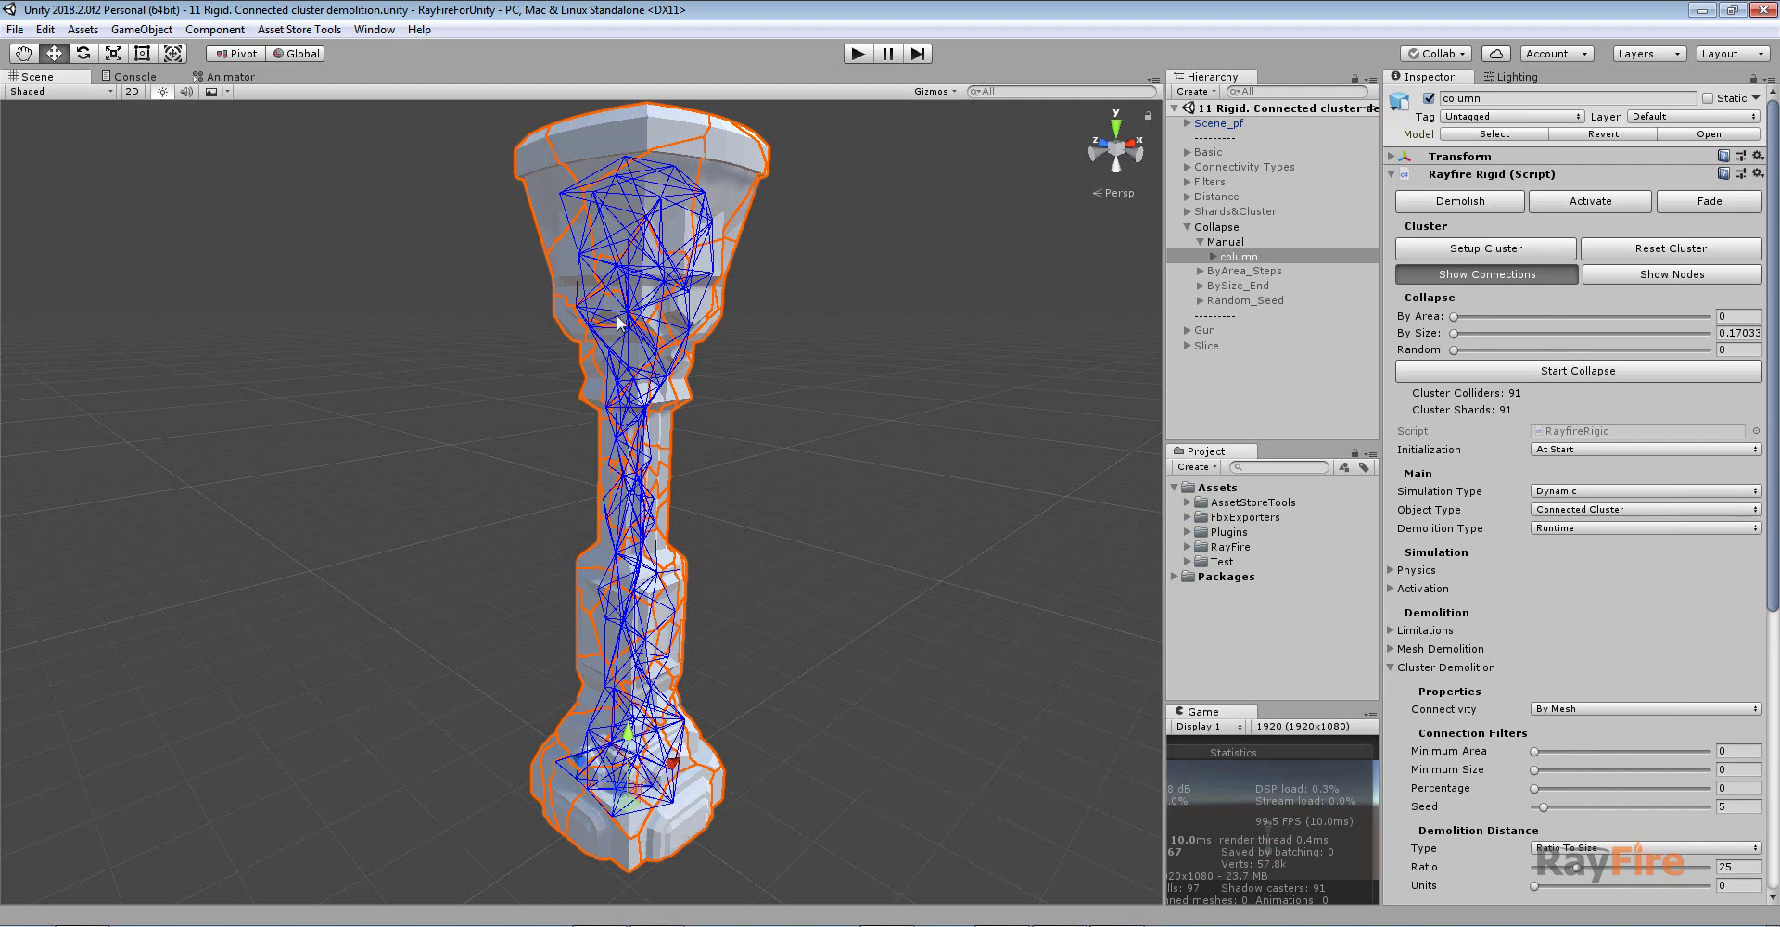
left_click_drag(834, 412, 643, 457, "alt")
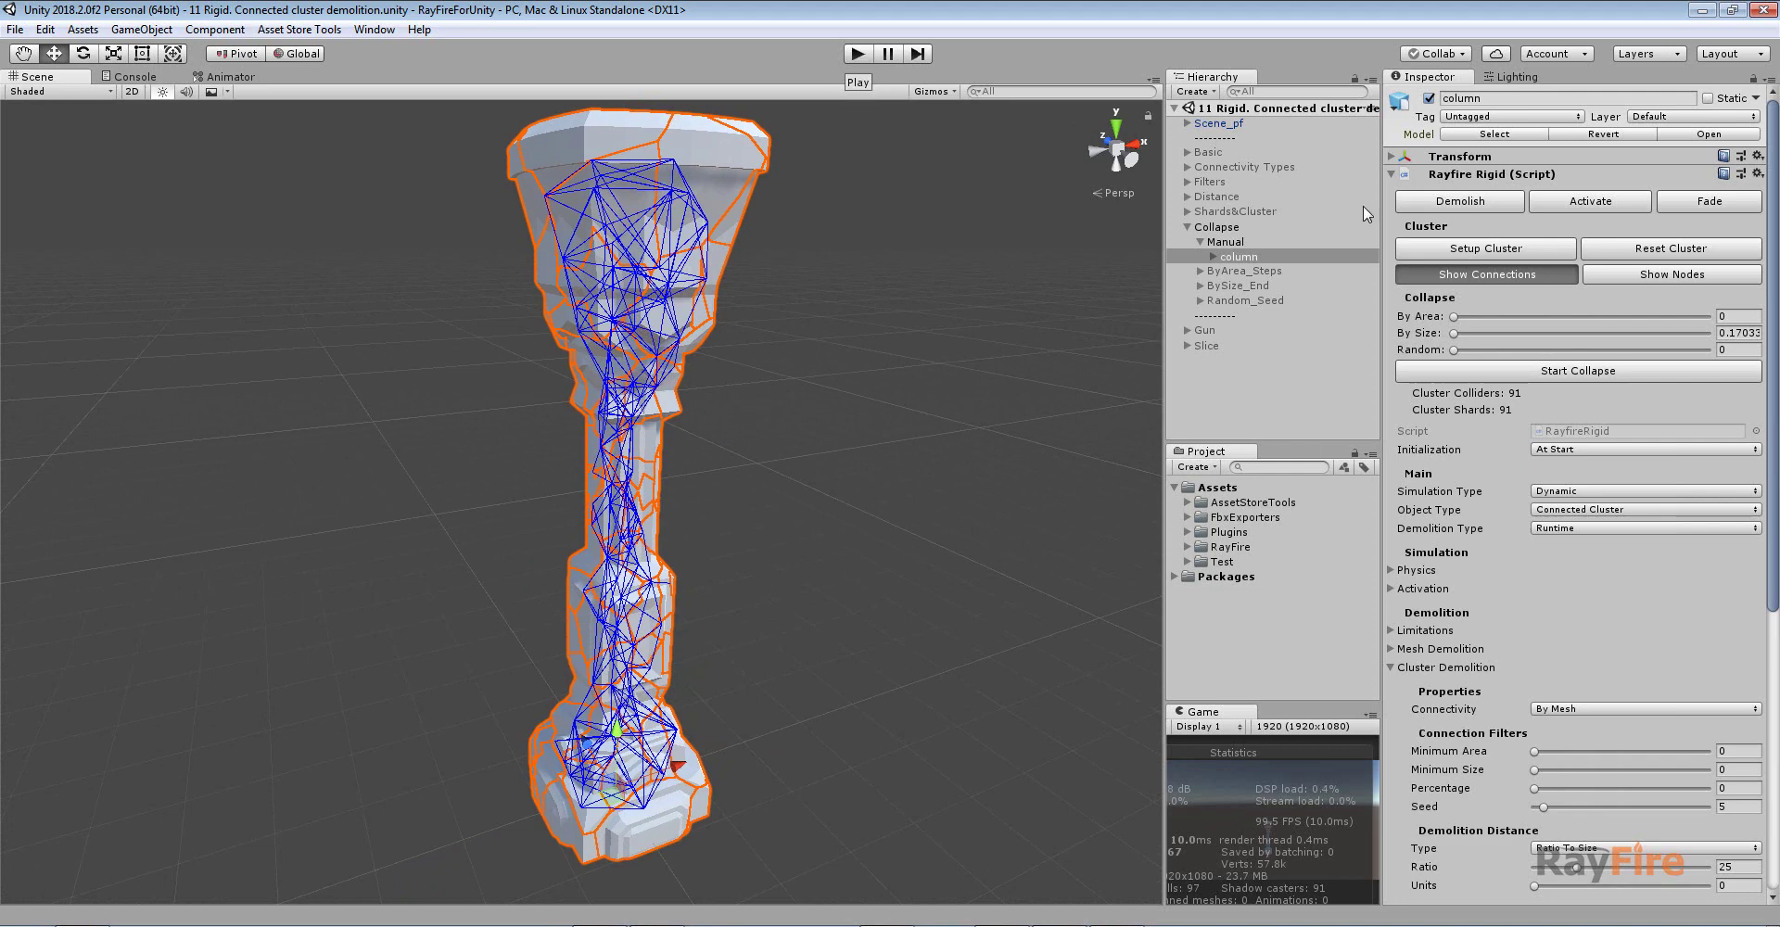
Review the column's Reset settings in the Rayfire Rigid component, including the post-demolition action, and fold them away again
left_click(1390, 175)
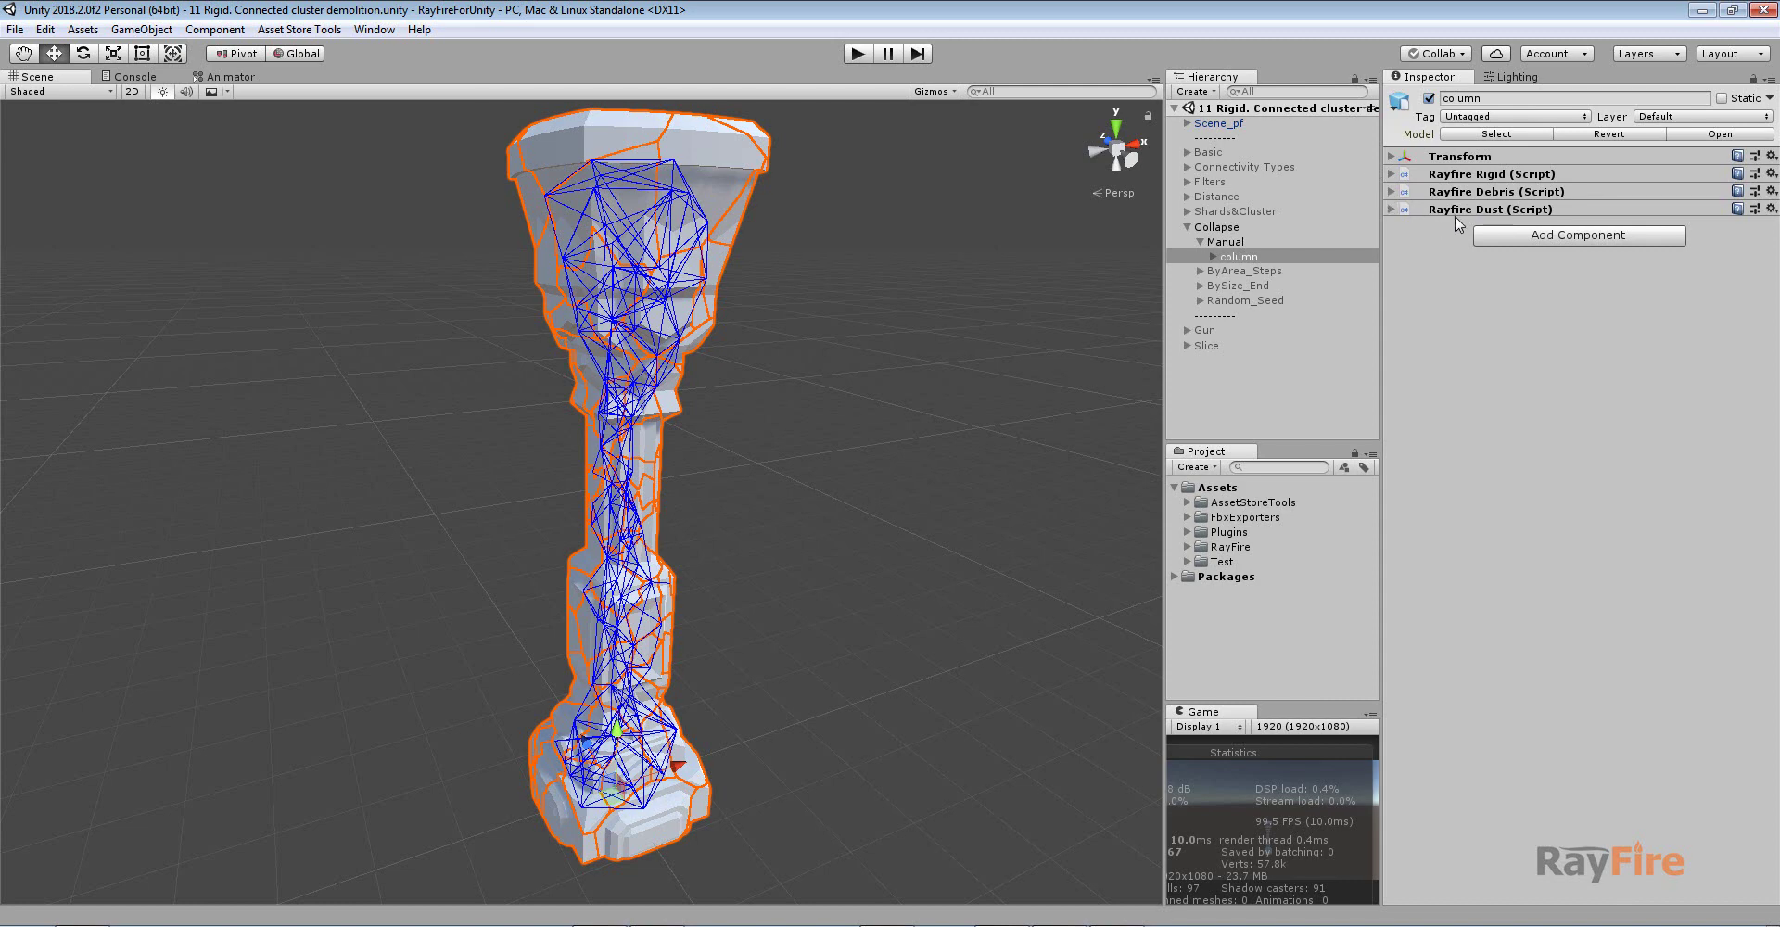
left_click(1390, 174)
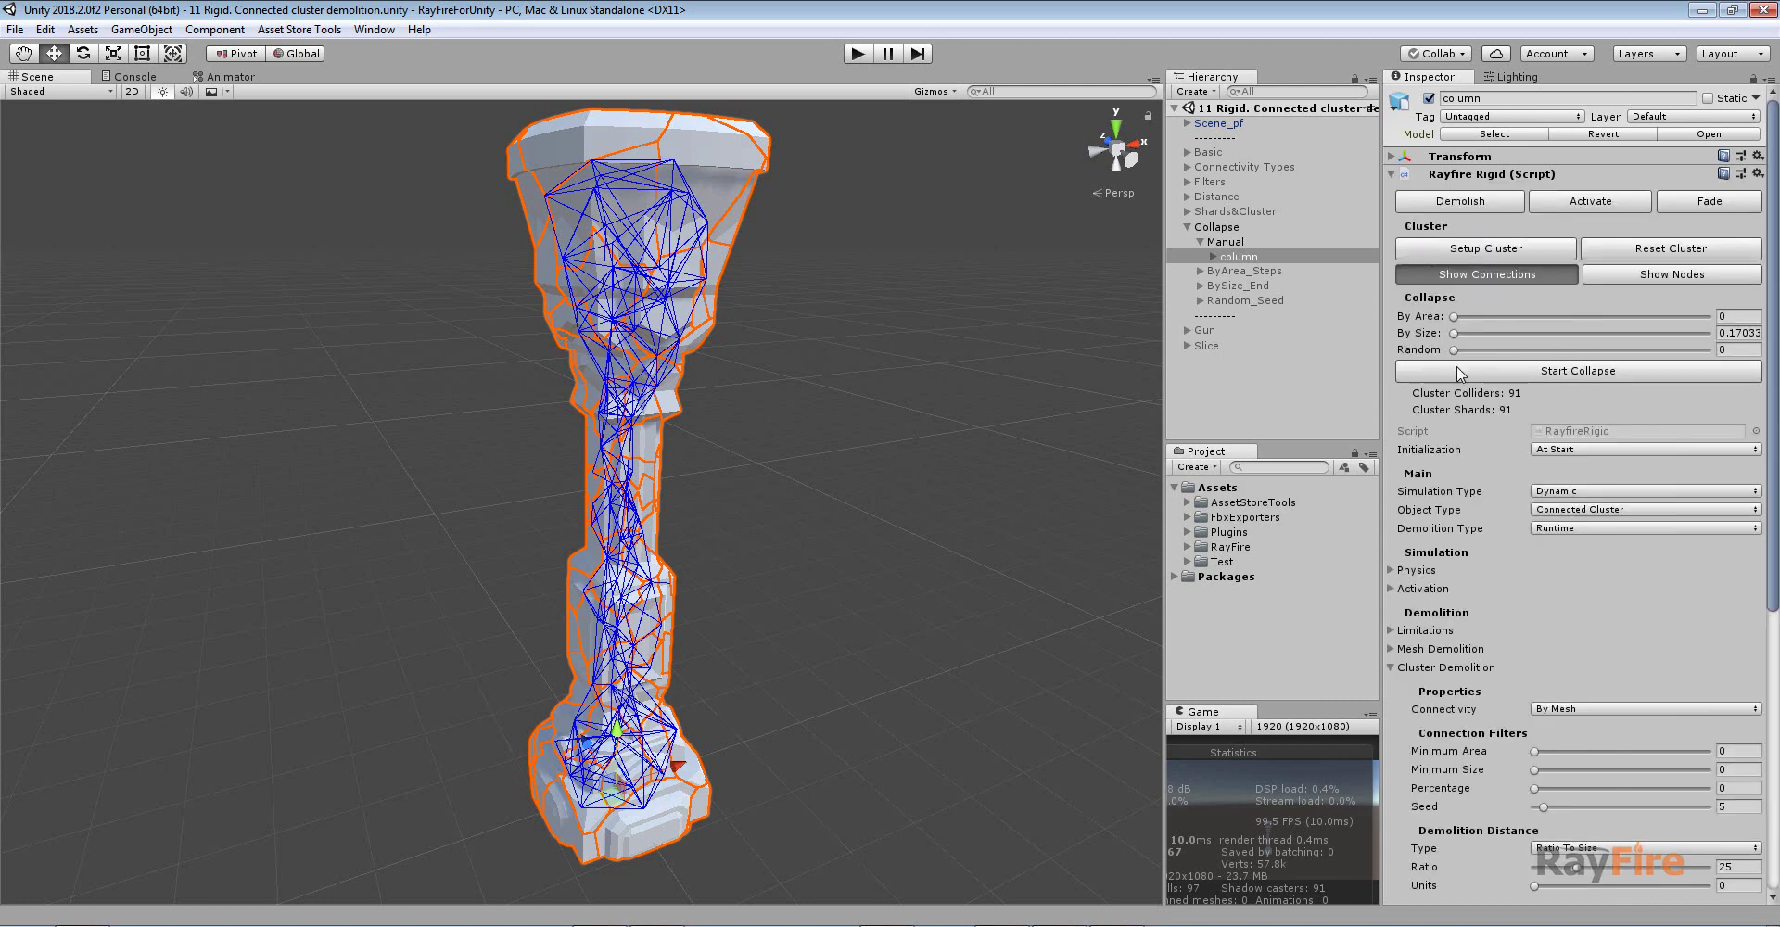
scroll(1407, 816, "down", 5)
left_click(1407, 815)
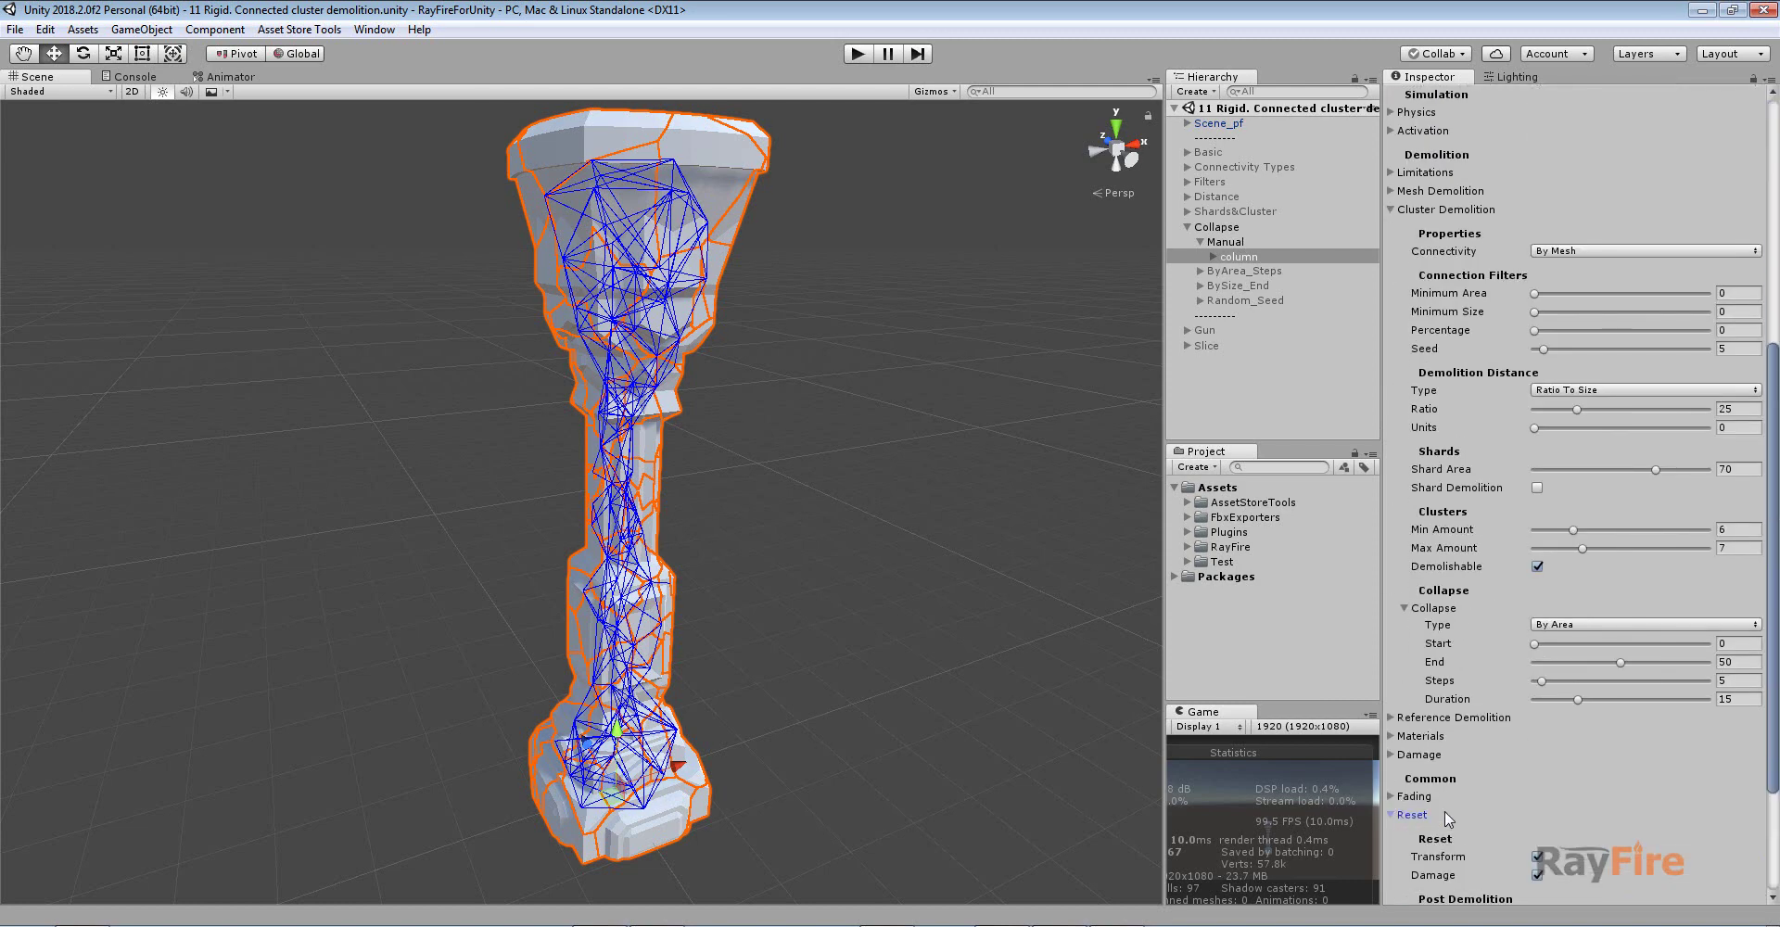
scroll(1501, 788, "down", 3)
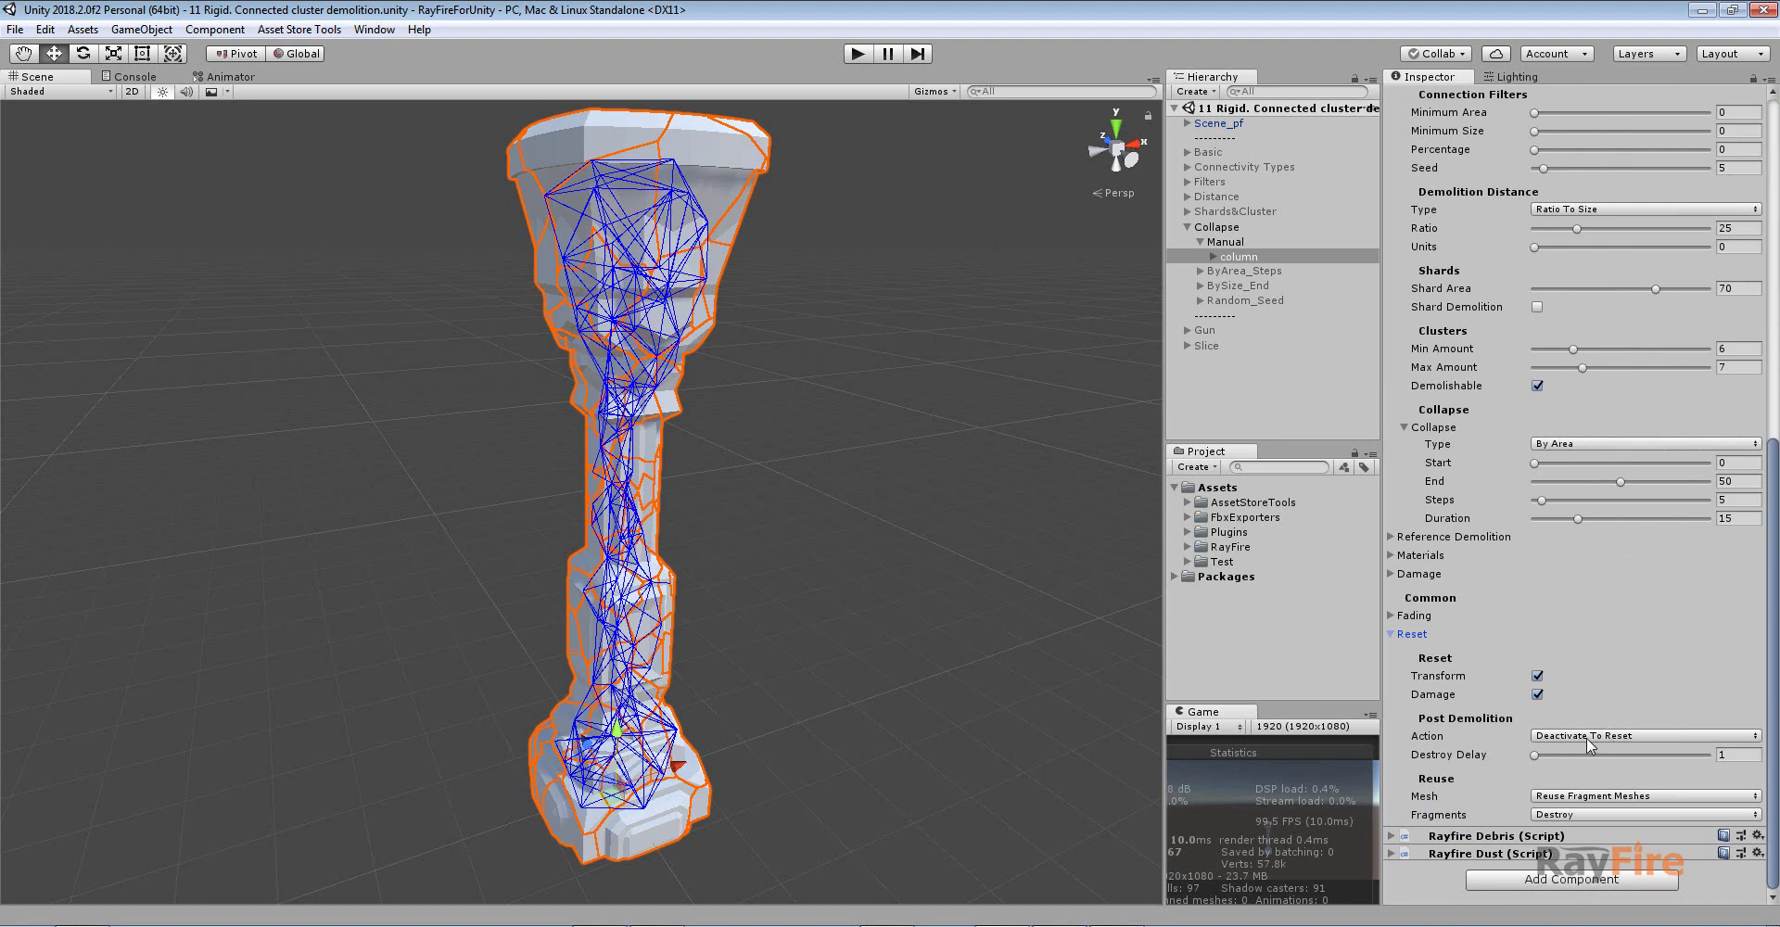
left_click(1411, 636)
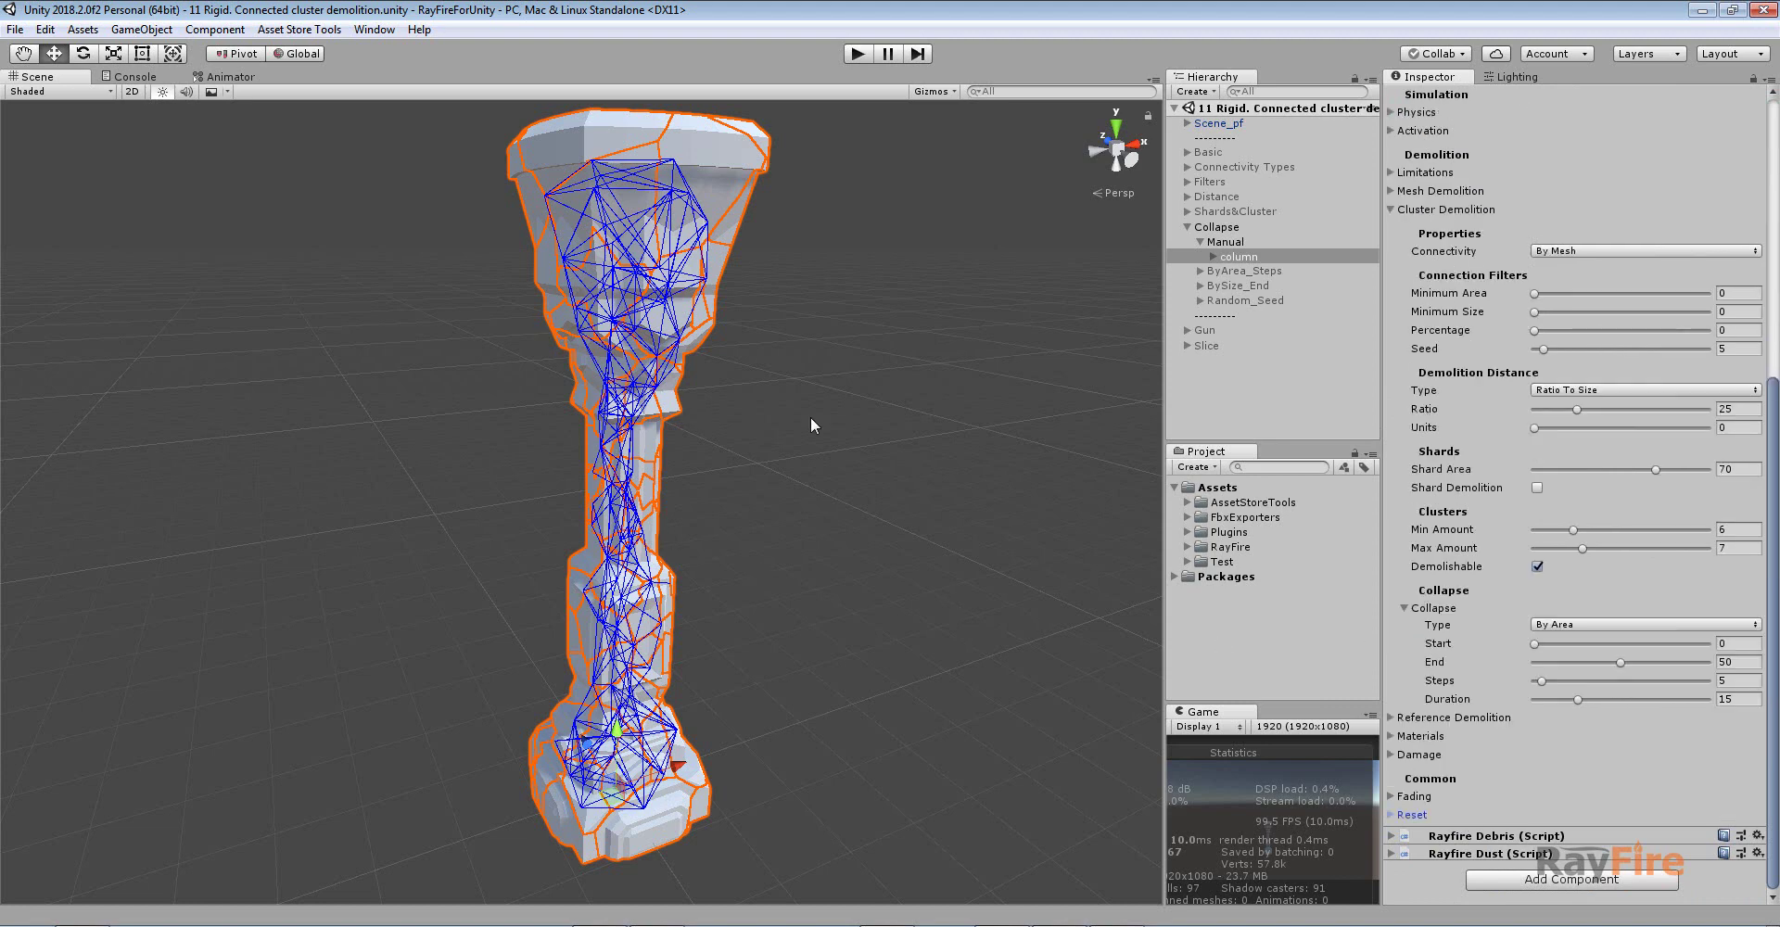
scroll(1674, 431, "up", 10)
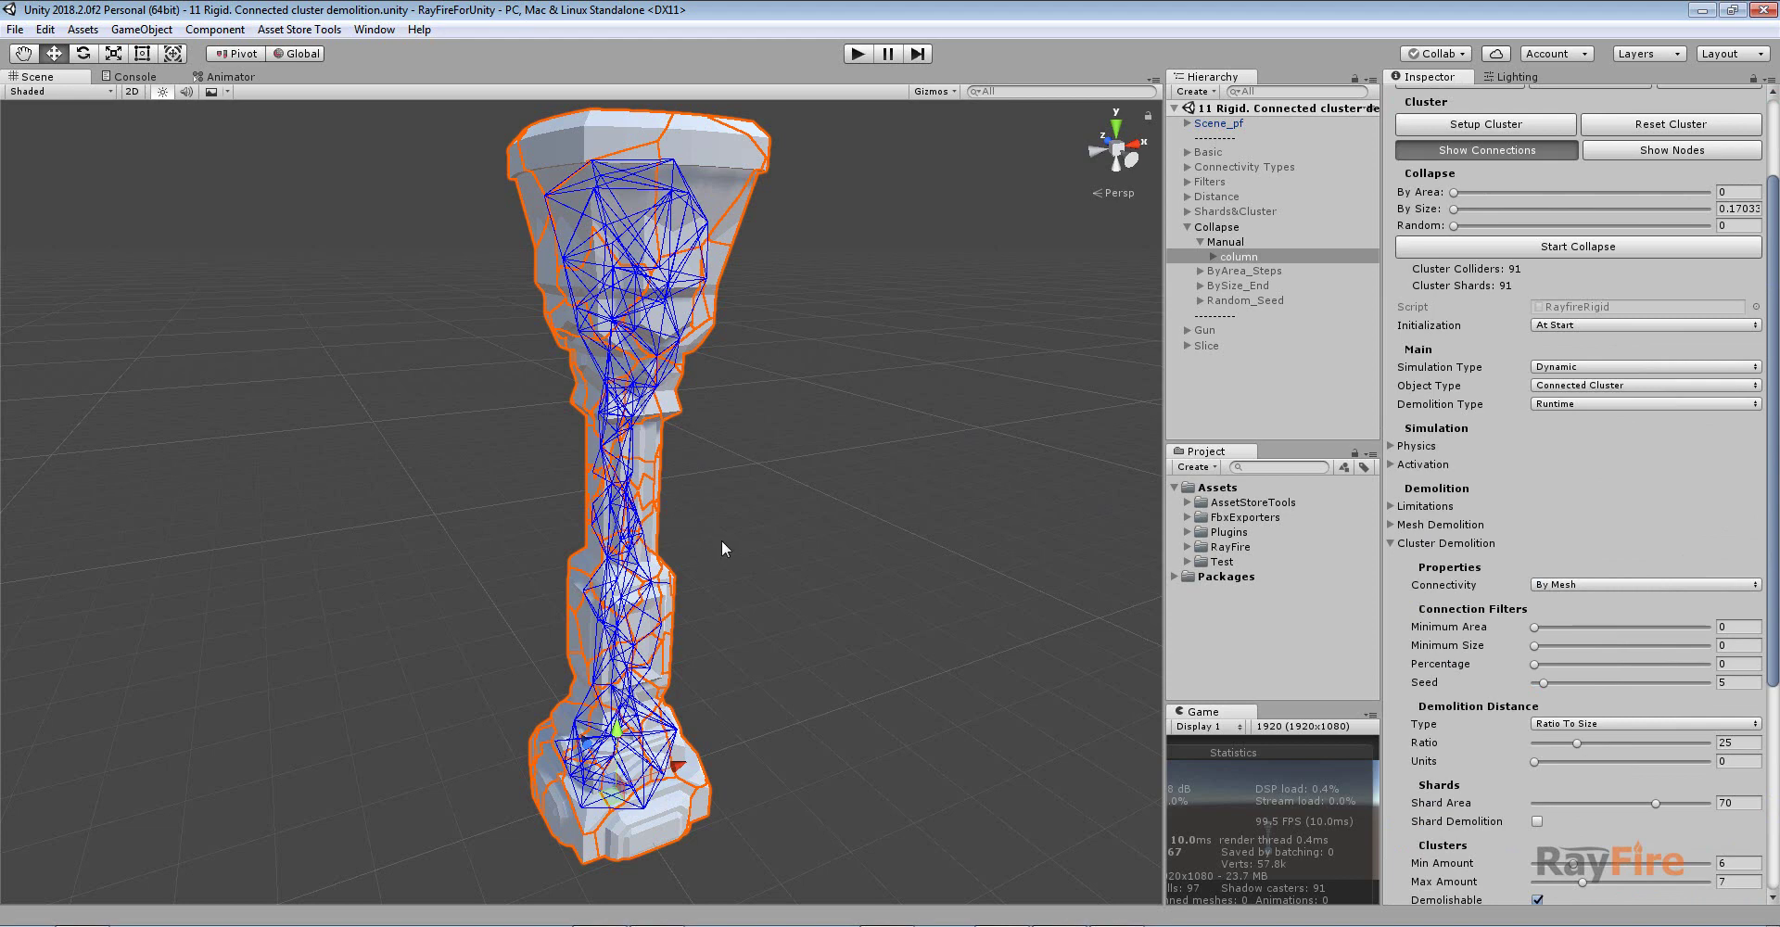
Start Play mode and raise the column's By Area collapse value to 0.022
left_click(860, 53)
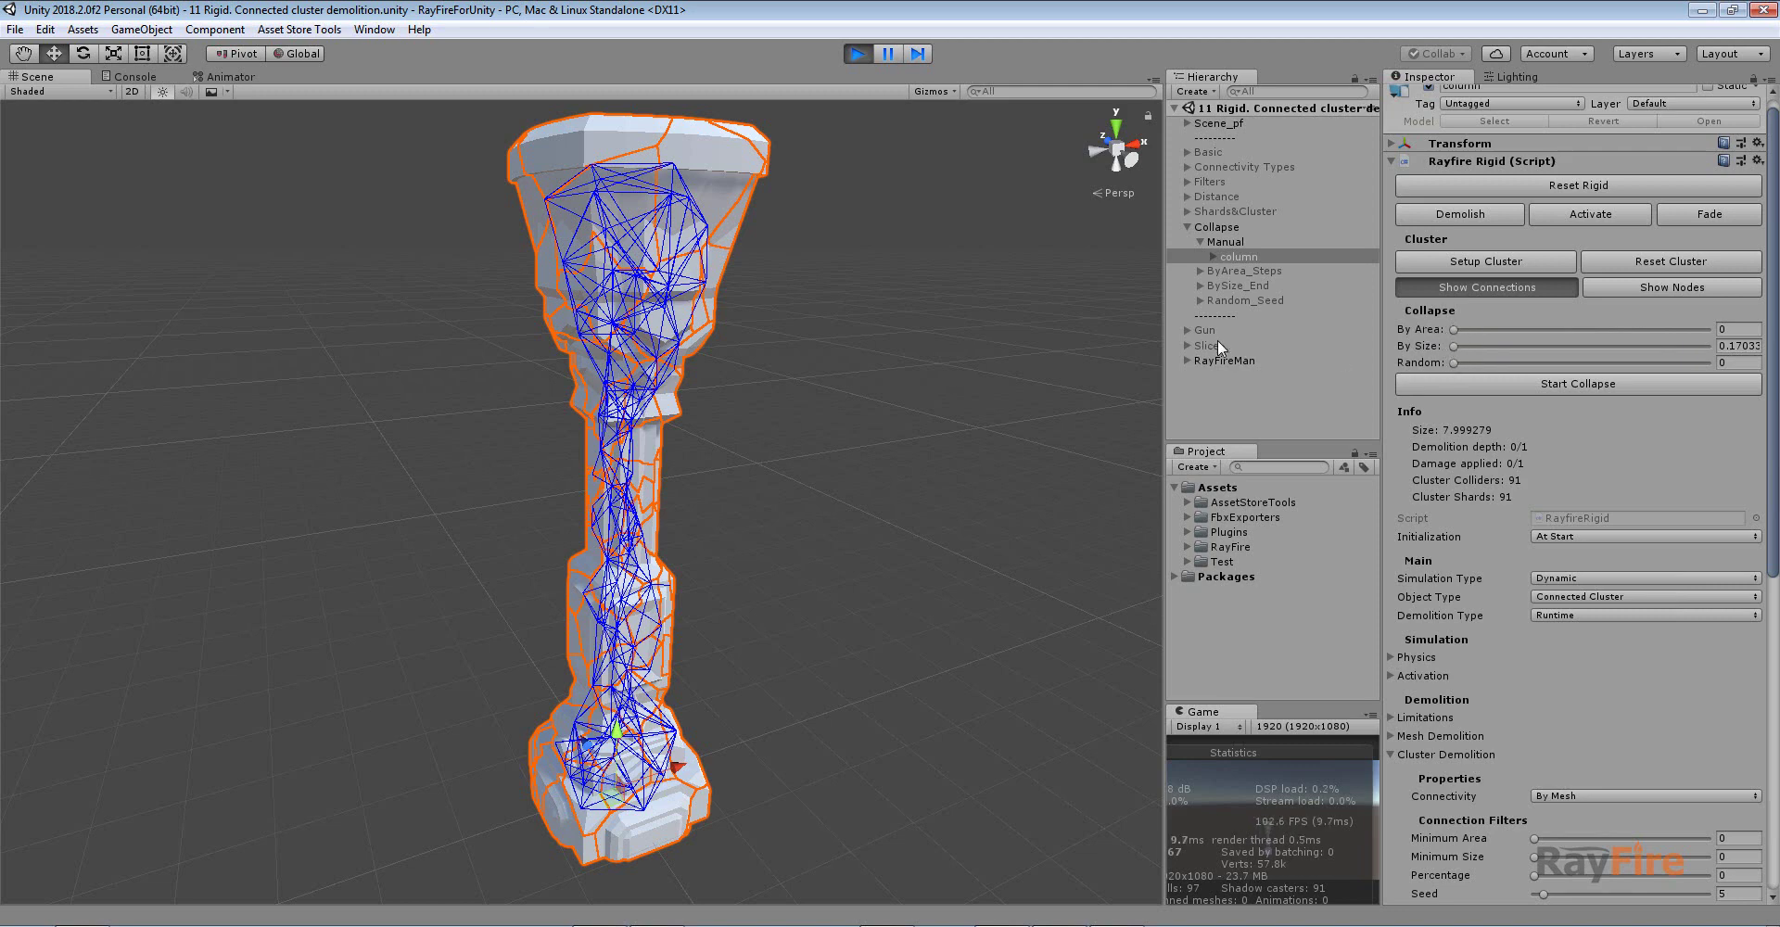
left_click(1455, 329)
left_click_drag(1450, 326, 1467, 327)
Inspect the loose shard column_sh_34 on the ground beside the base and reselect the column
scroll(796, 527, "up", 5)
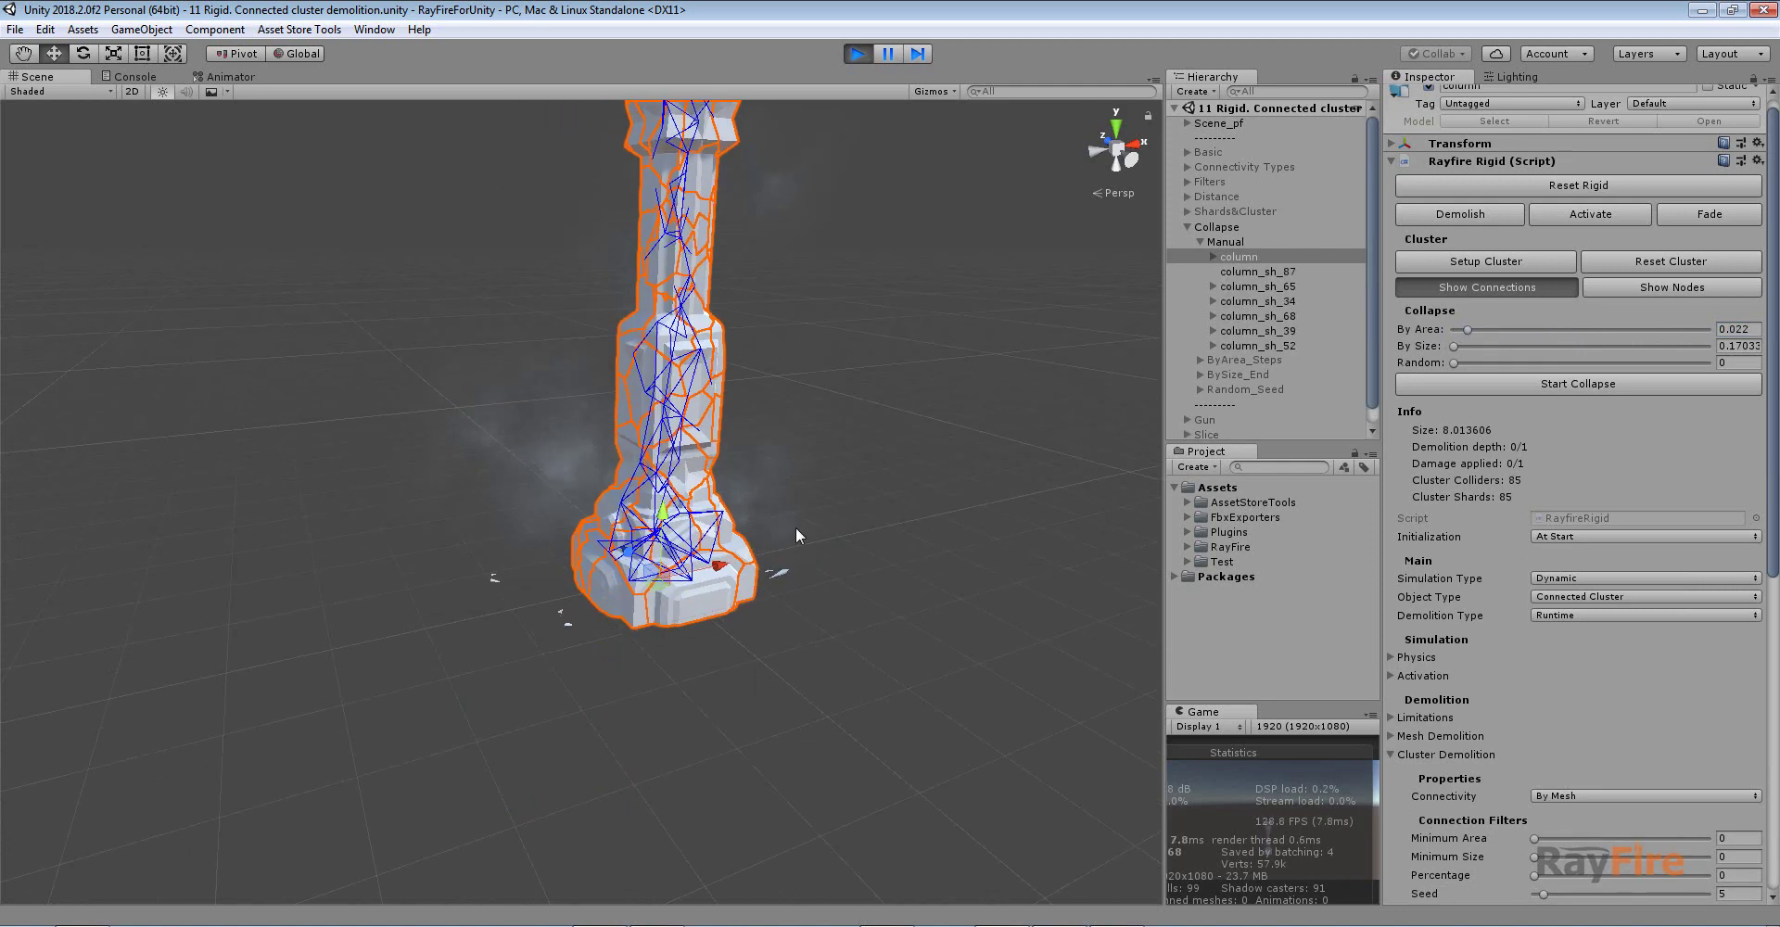
scroll(413, 648, "up", 3)
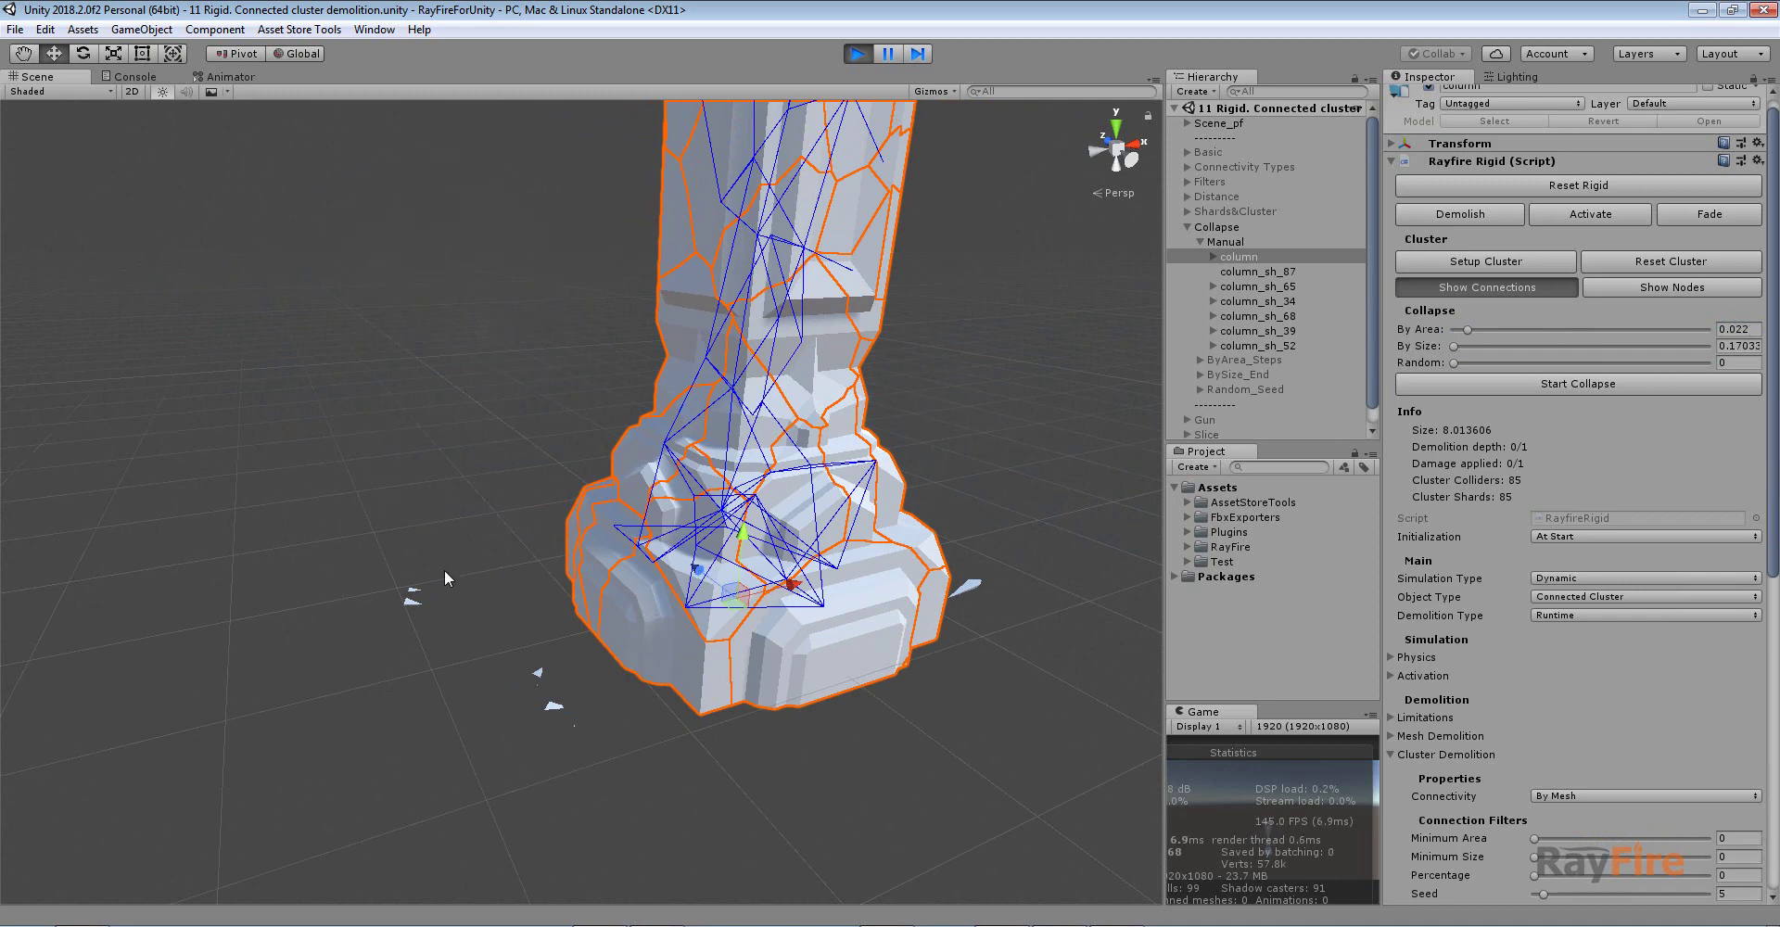
middle_click_drag(596, 479, 629, 515)
left_click(380, 827)
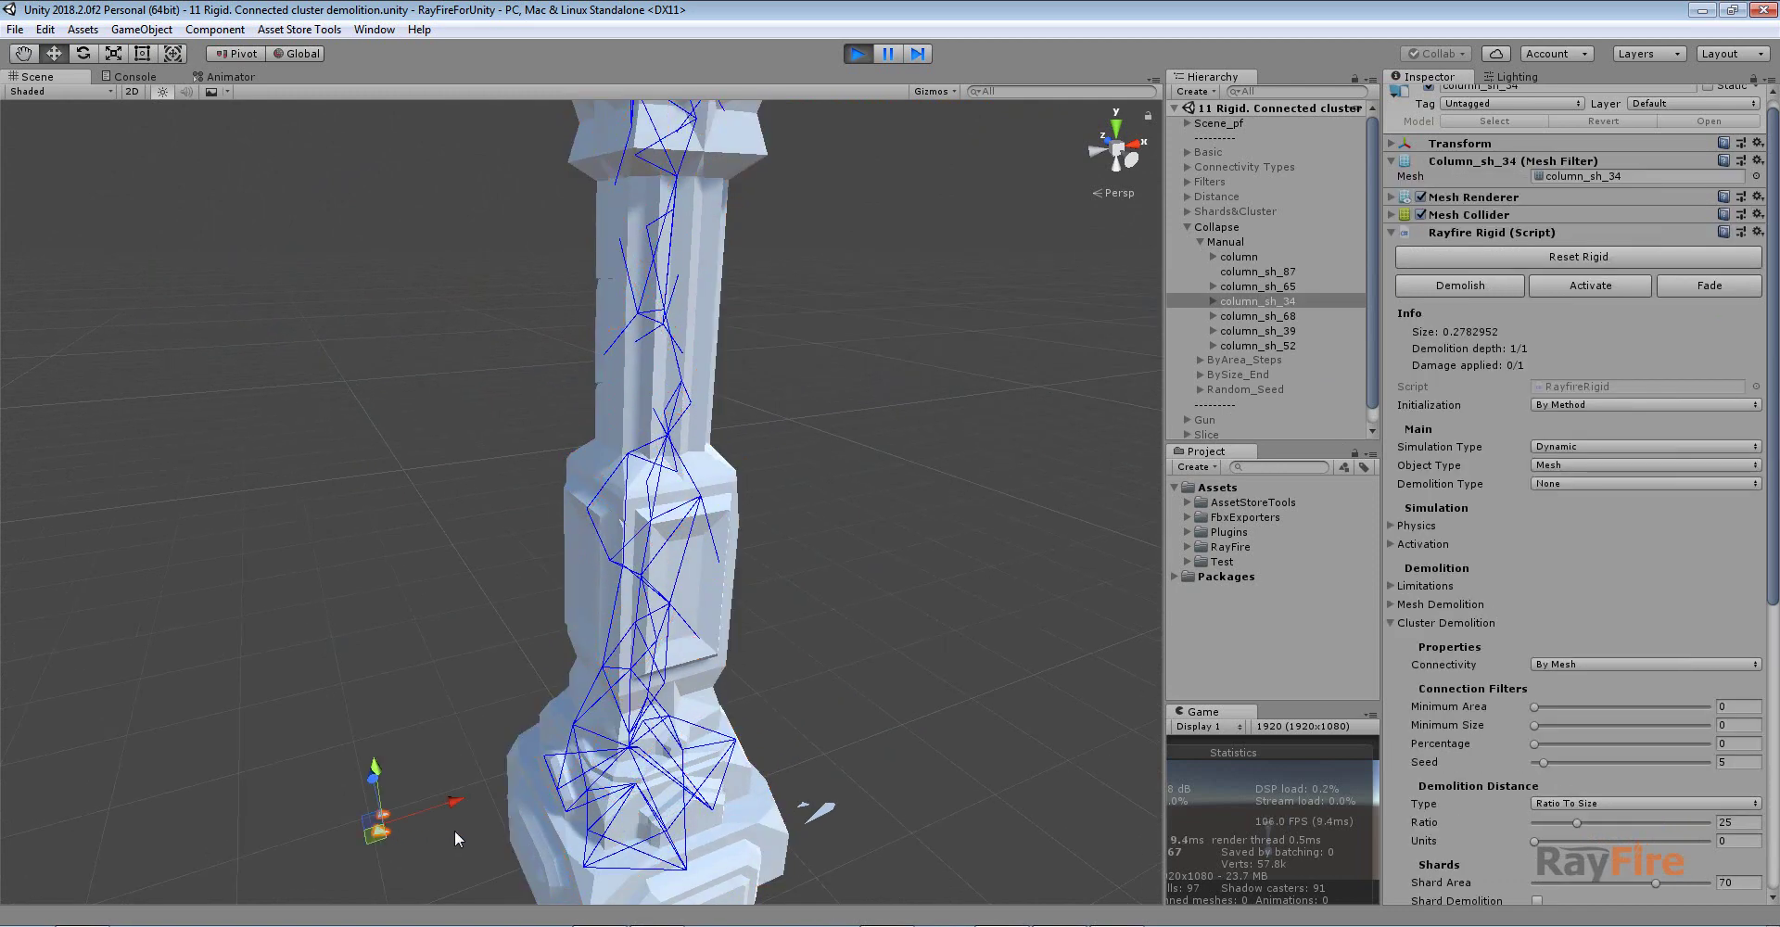
left_click(1240, 257)
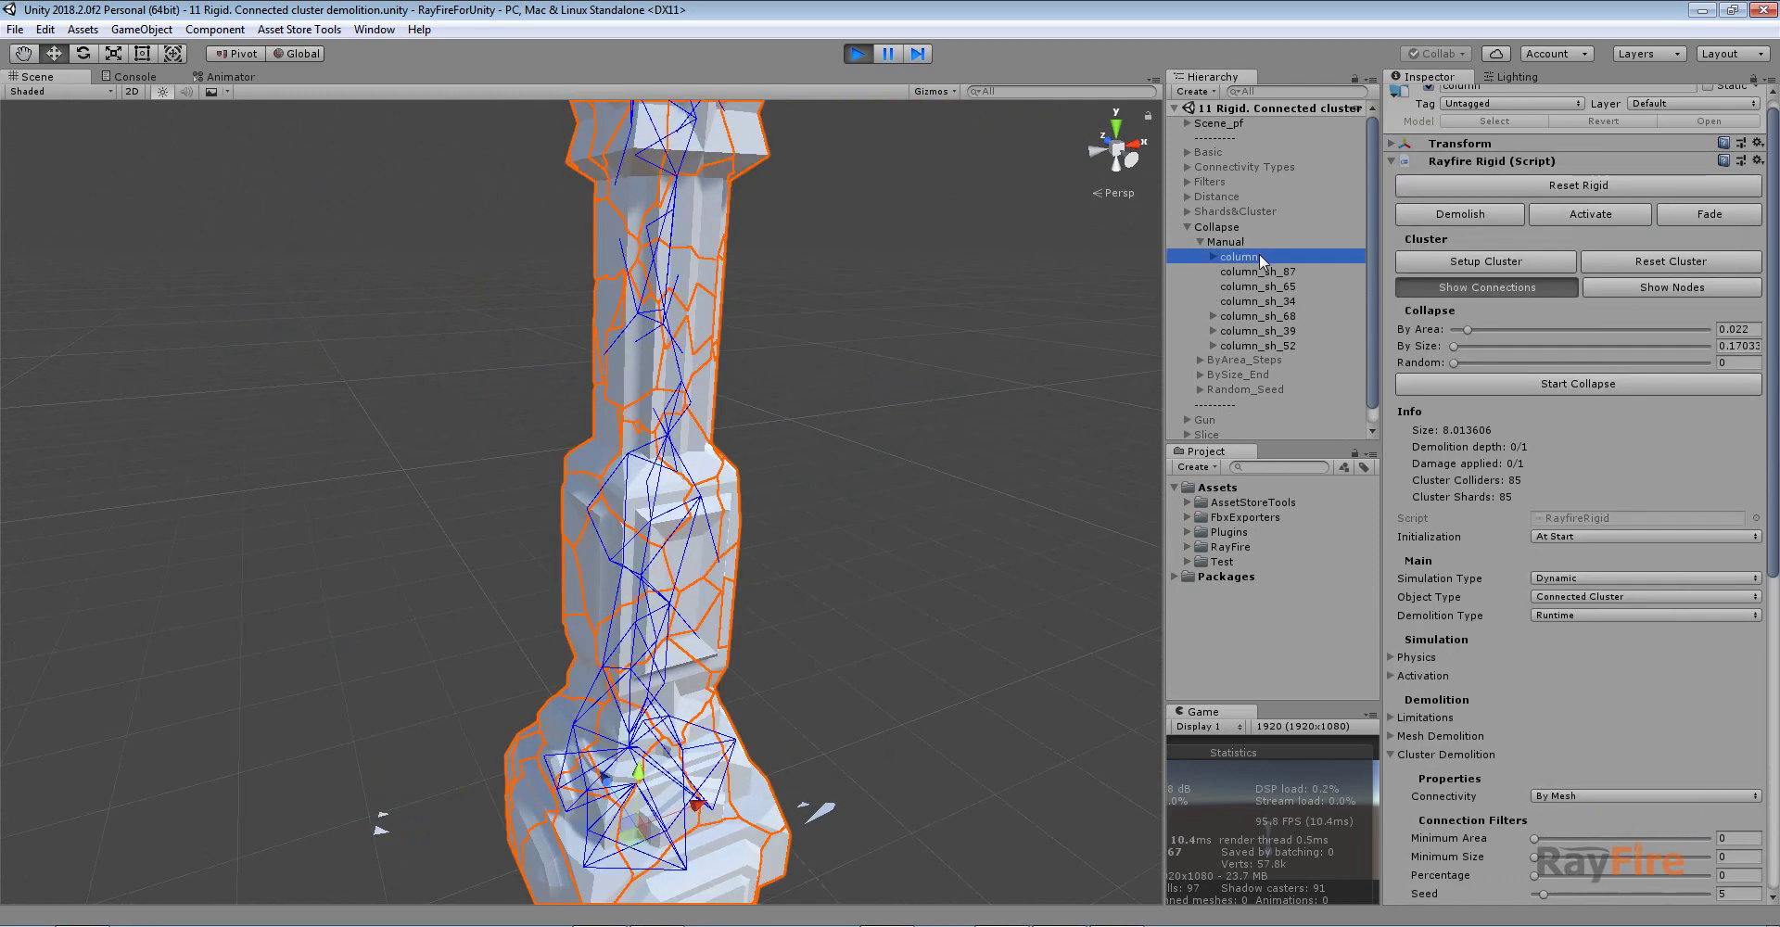
Raise the column's By Area collapse value to 0.04 and view the whole column
scroll(931, 402, "down", 4)
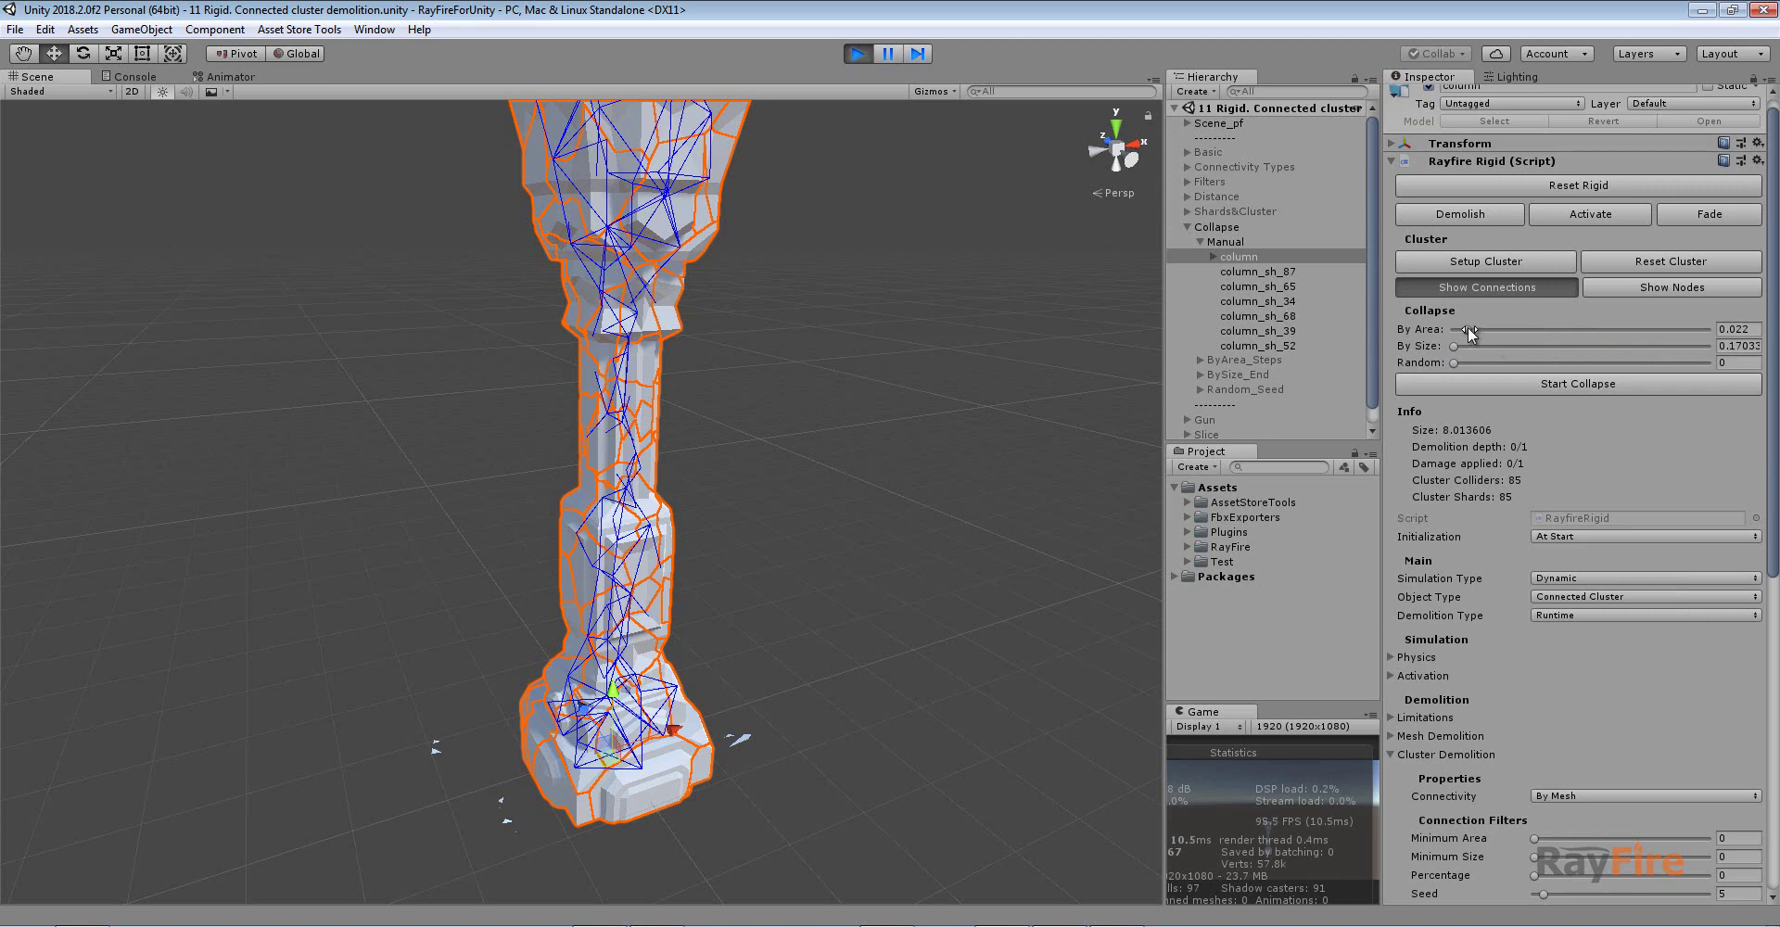
left_click_drag(1467, 330, 1480, 330)
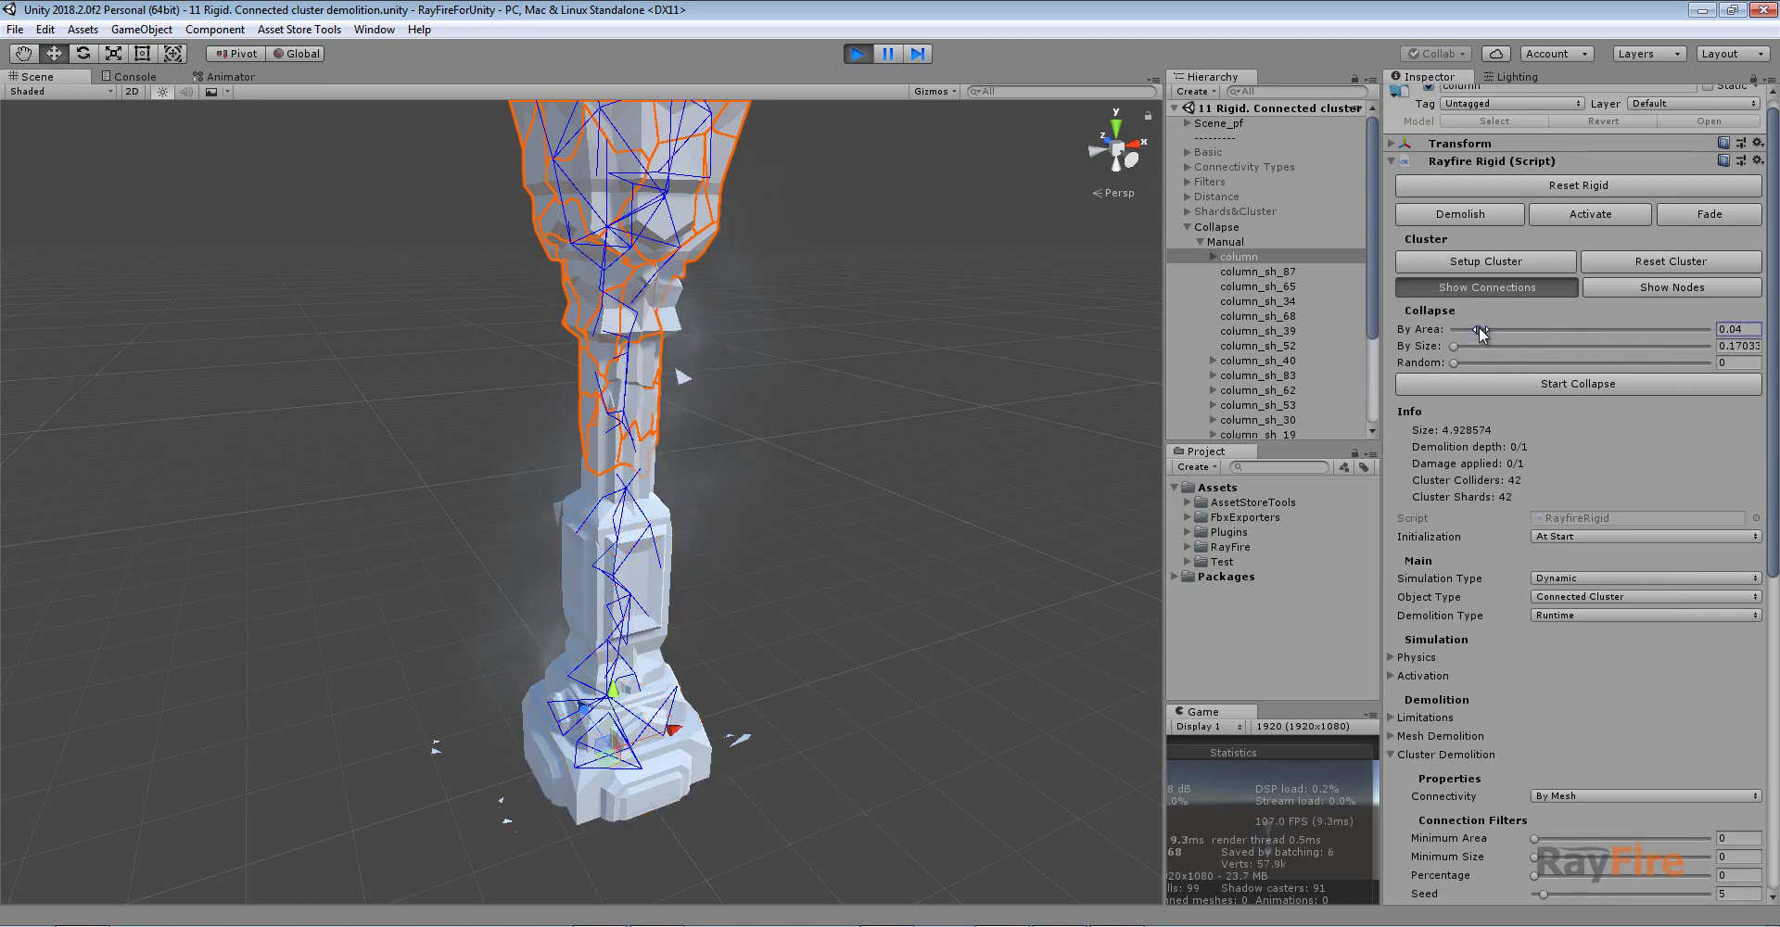
scroll(879, 524, "up", 5)
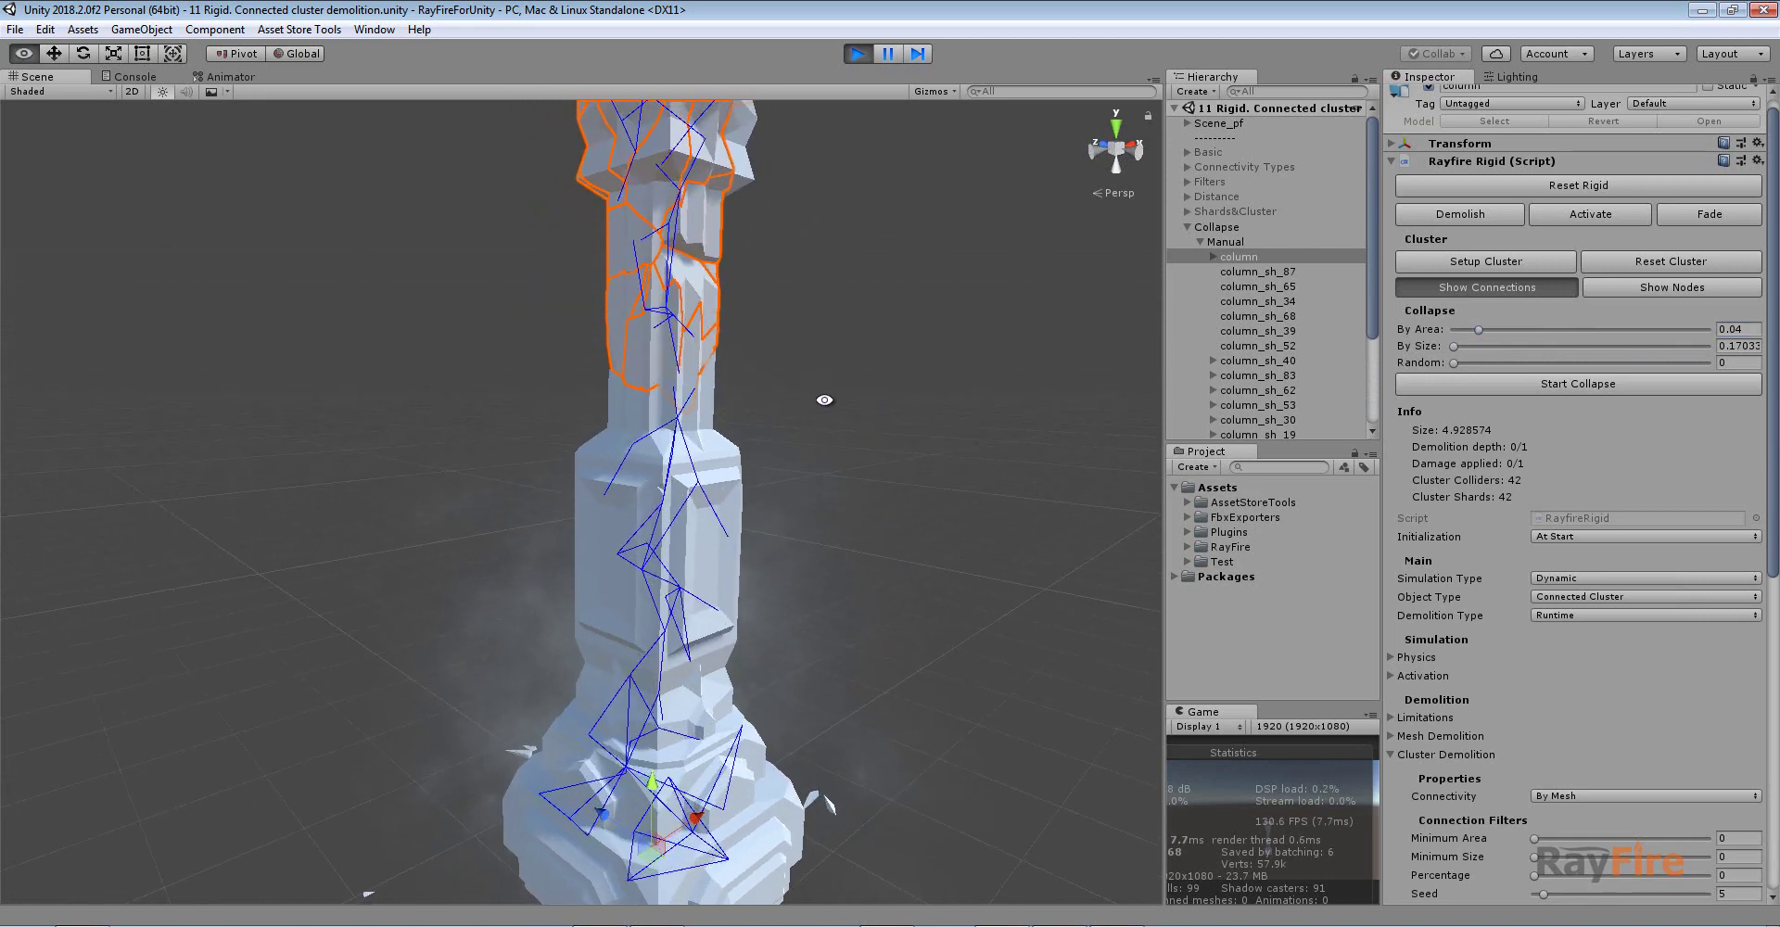
middle_click_drag(624, 391, 639, 467)
scroll(649, 343, "down", 2)
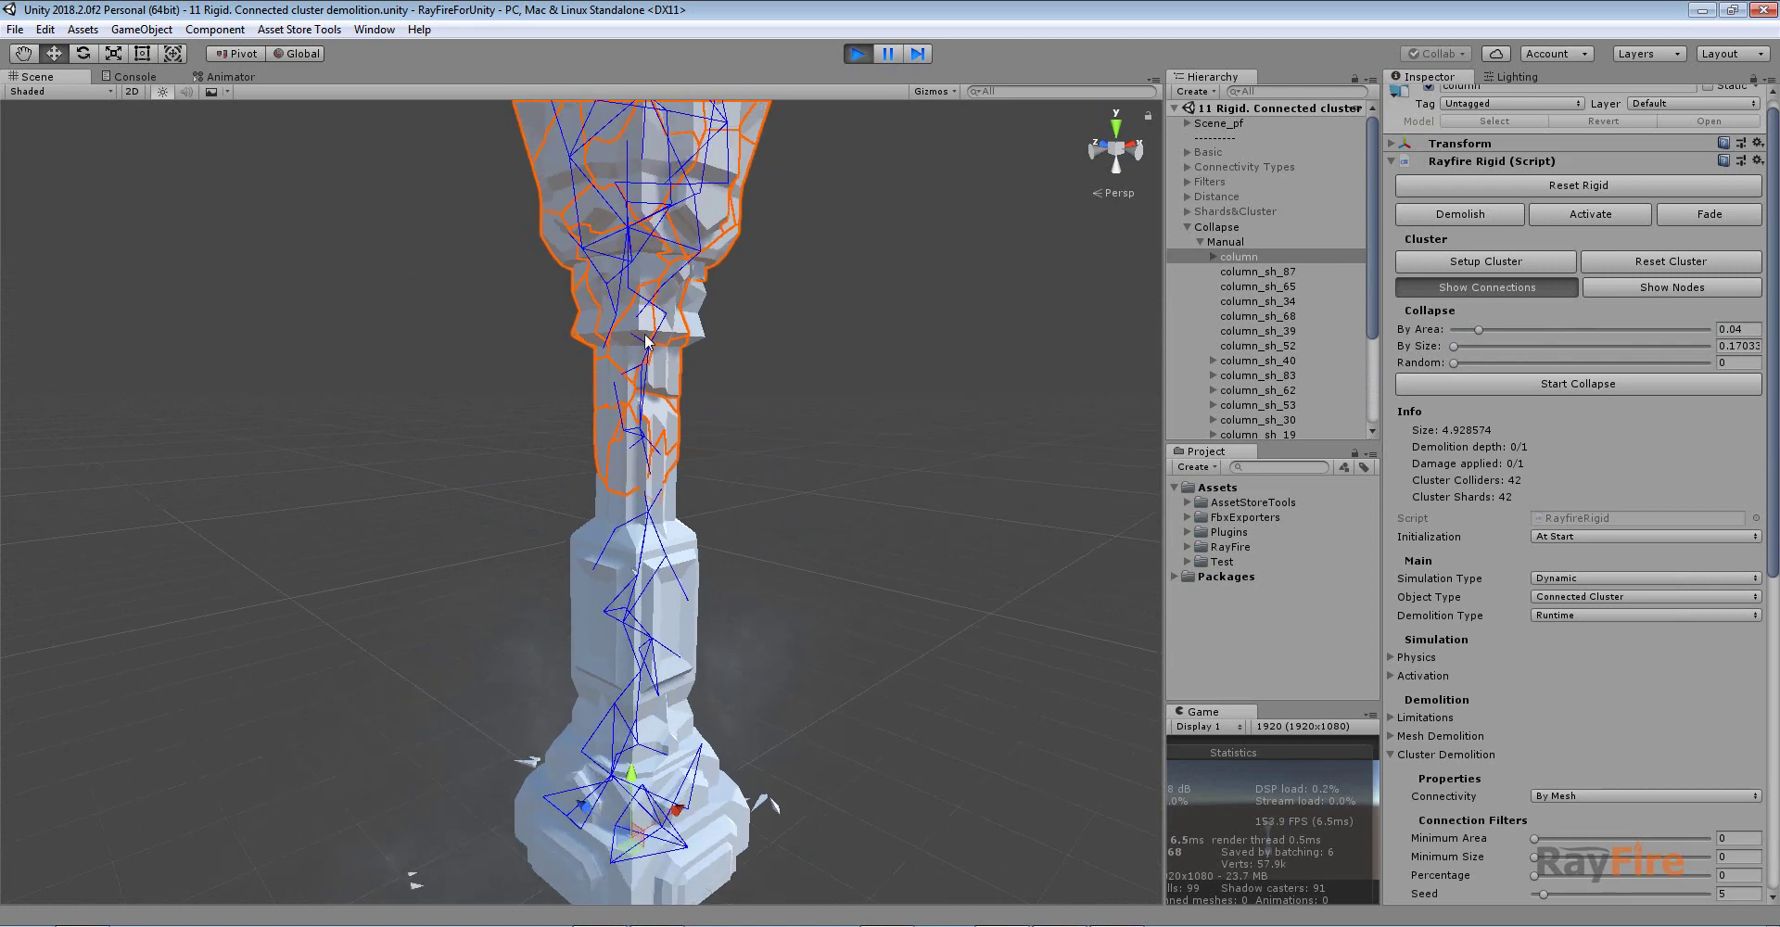
scroll(684, 322, "down", 2)
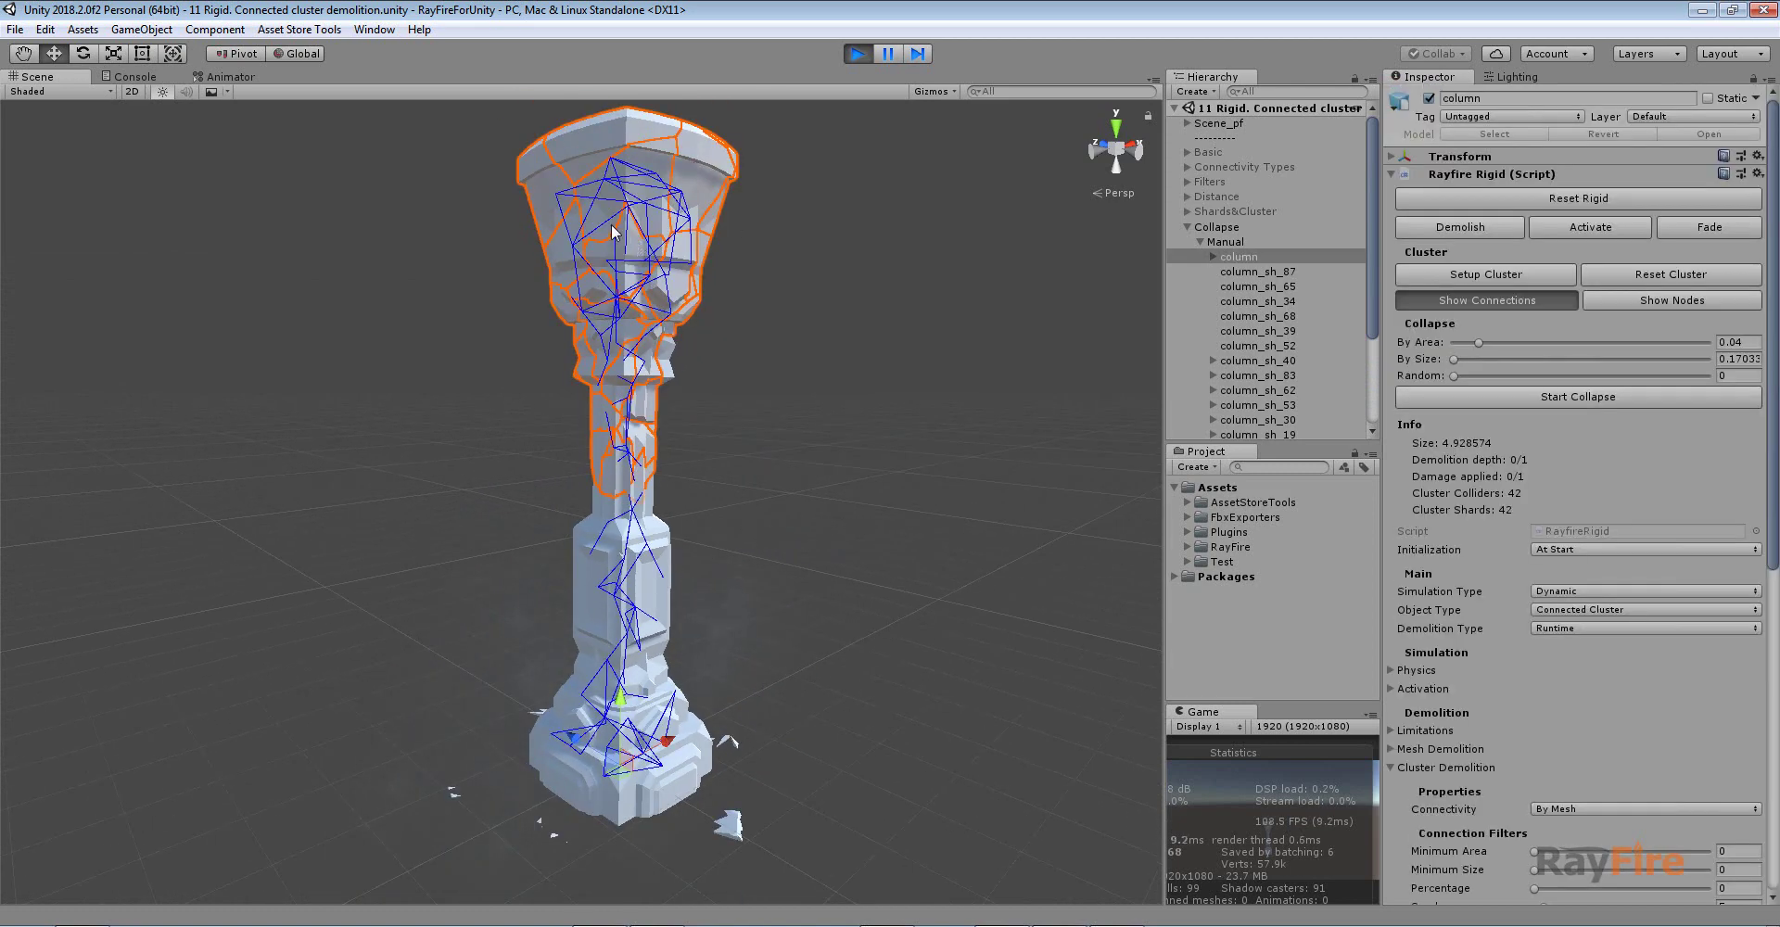
Compare the lower cluster column_cls_3 with the upper column cluster by selecting each in turn and examining the split between them
left_click(665, 582)
scroll(639, 621, "up", 3)
middle_click_drag(623, 675, 590, 615)
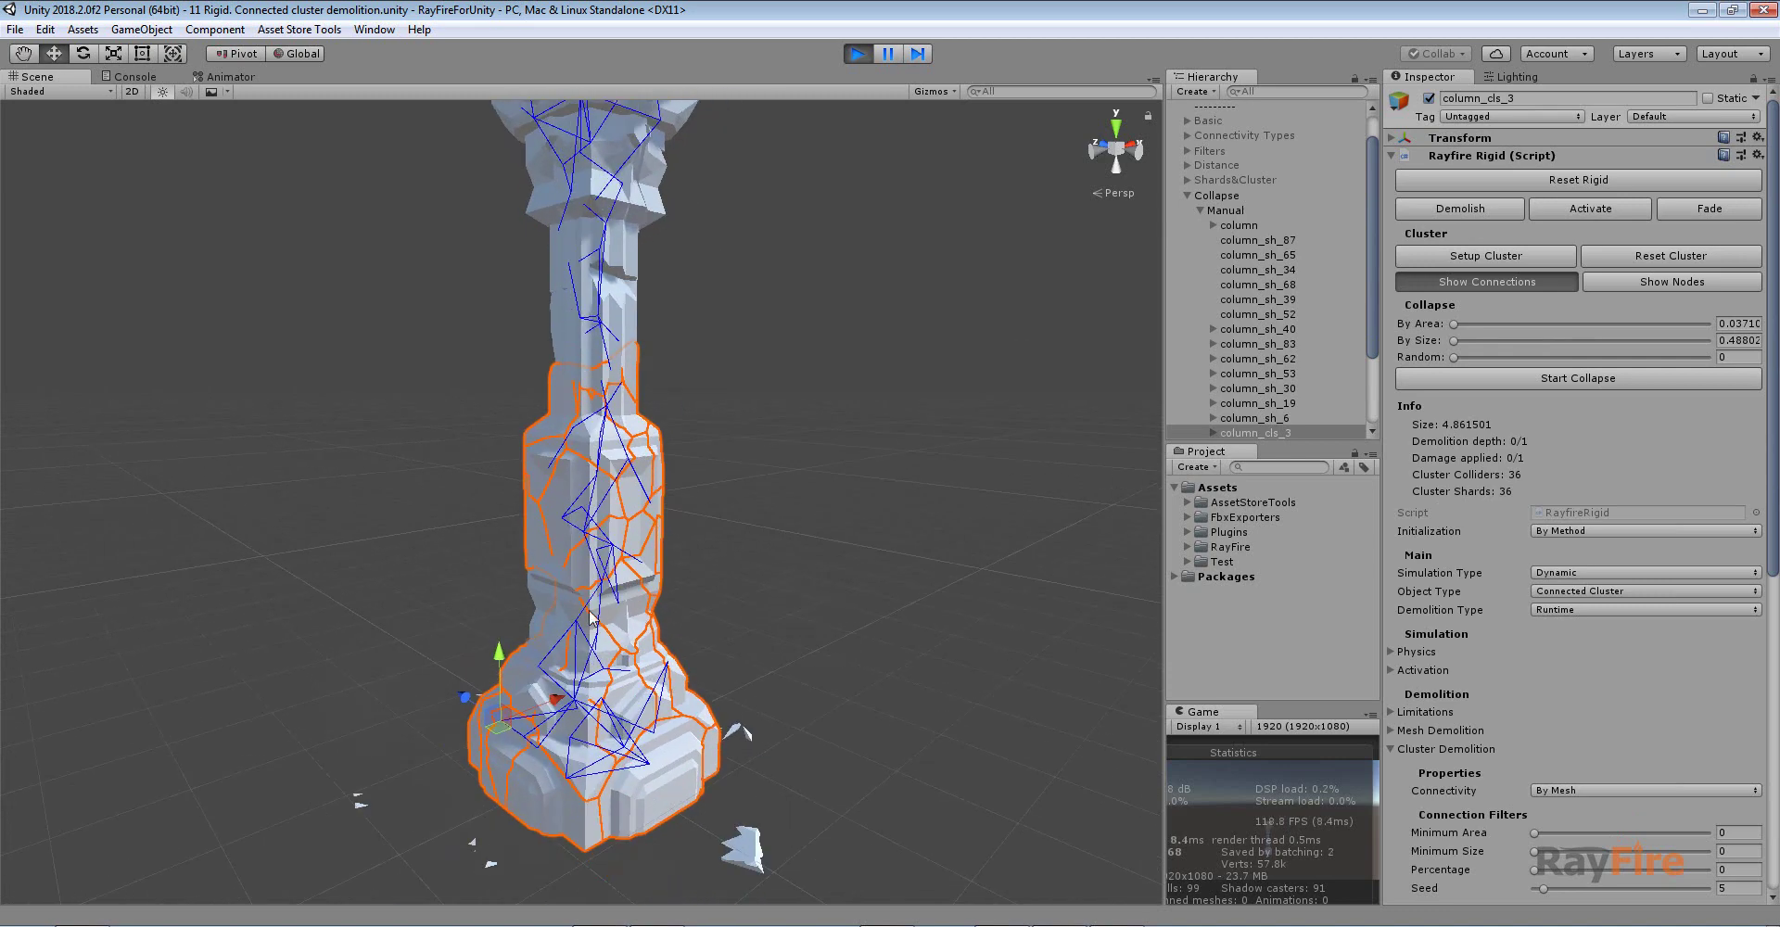
left_click_drag(697, 652, 586, 611, "alt")
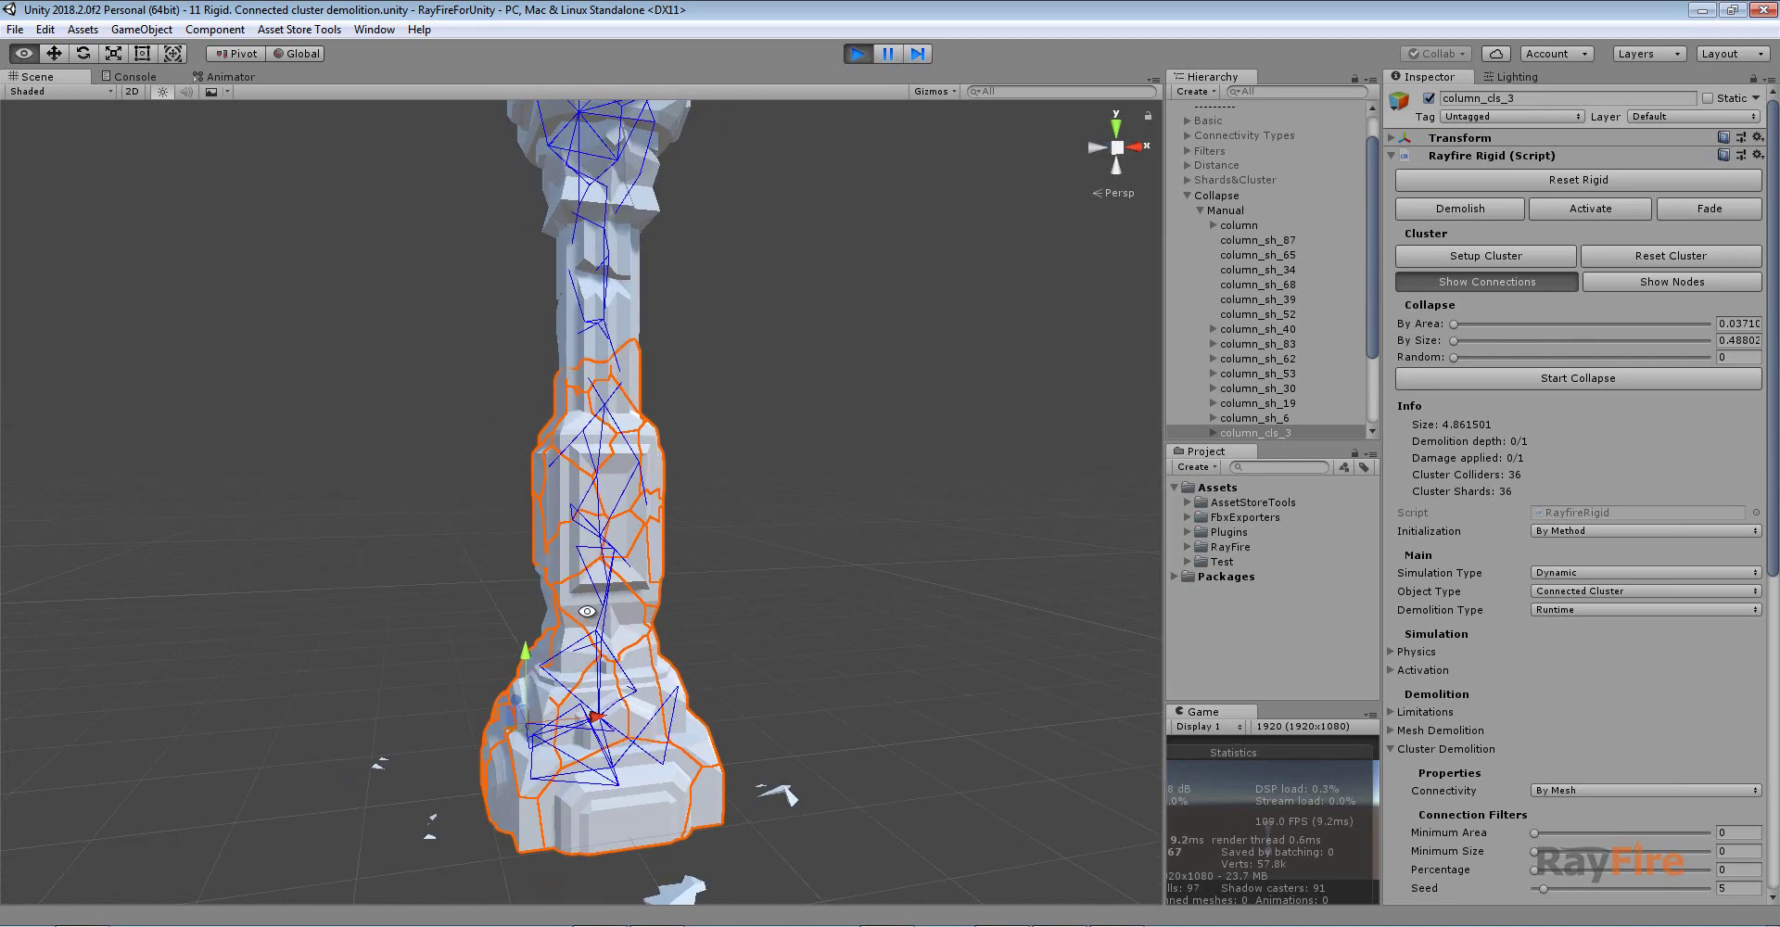
scroll(577, 473, "up", 4)
left_click(568, 363)
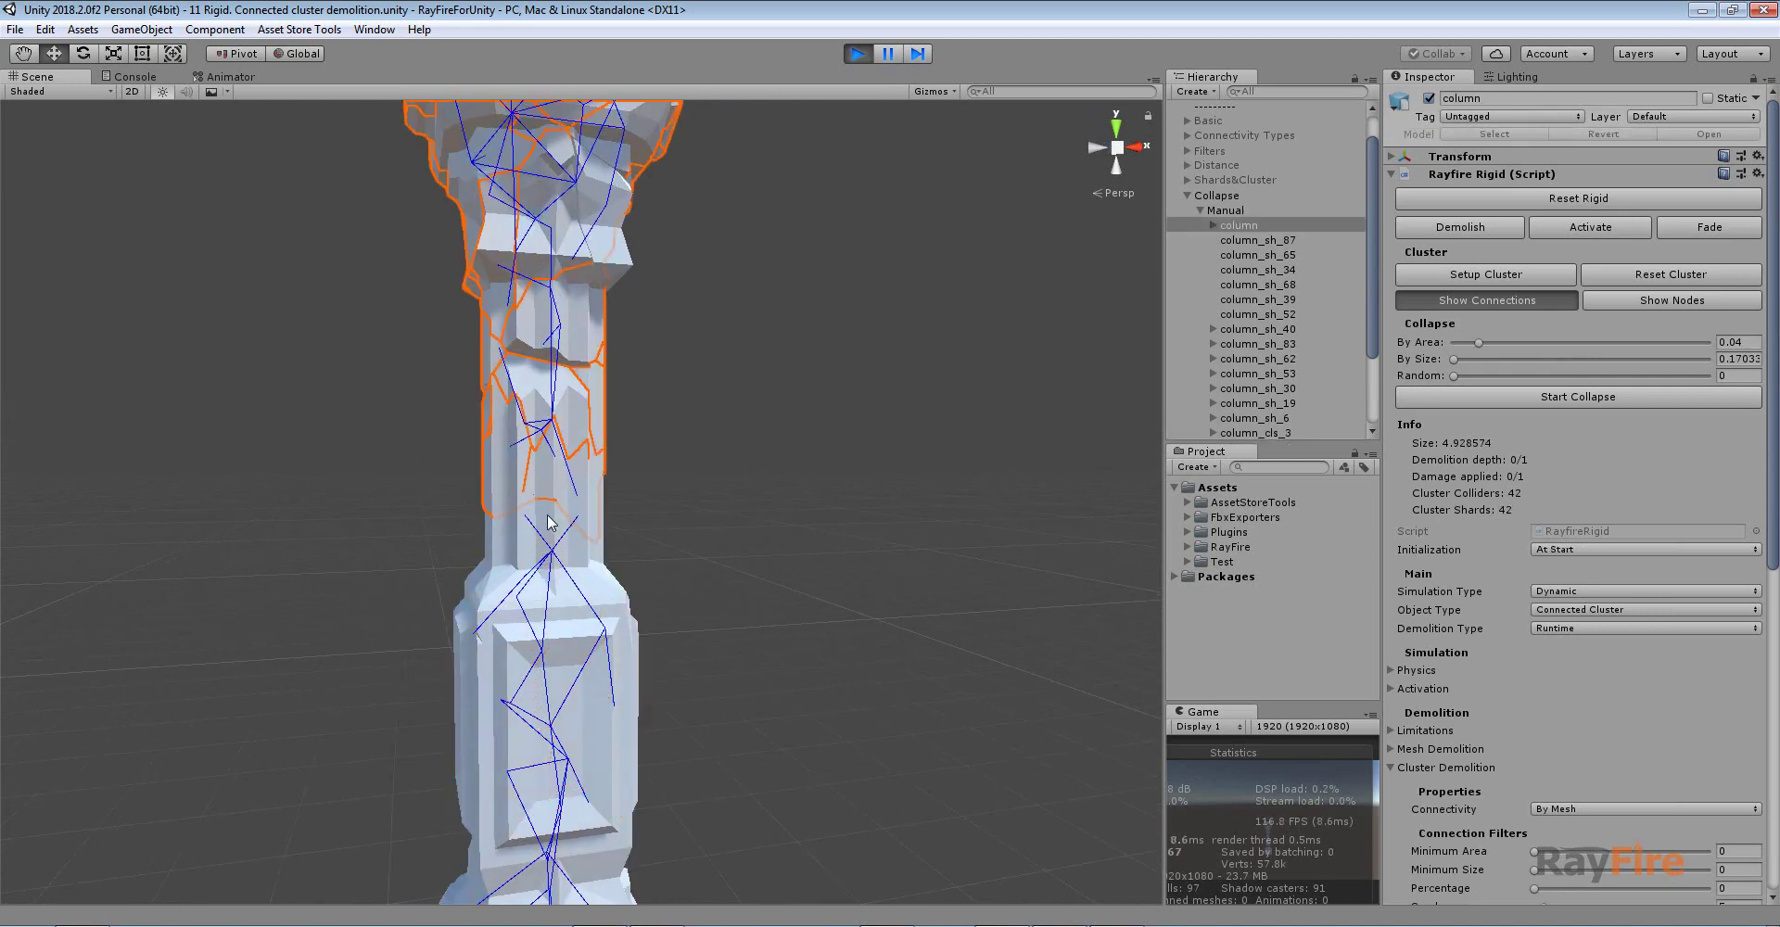
left_click(555, 595)
scroll(557, 569, "up", 2)
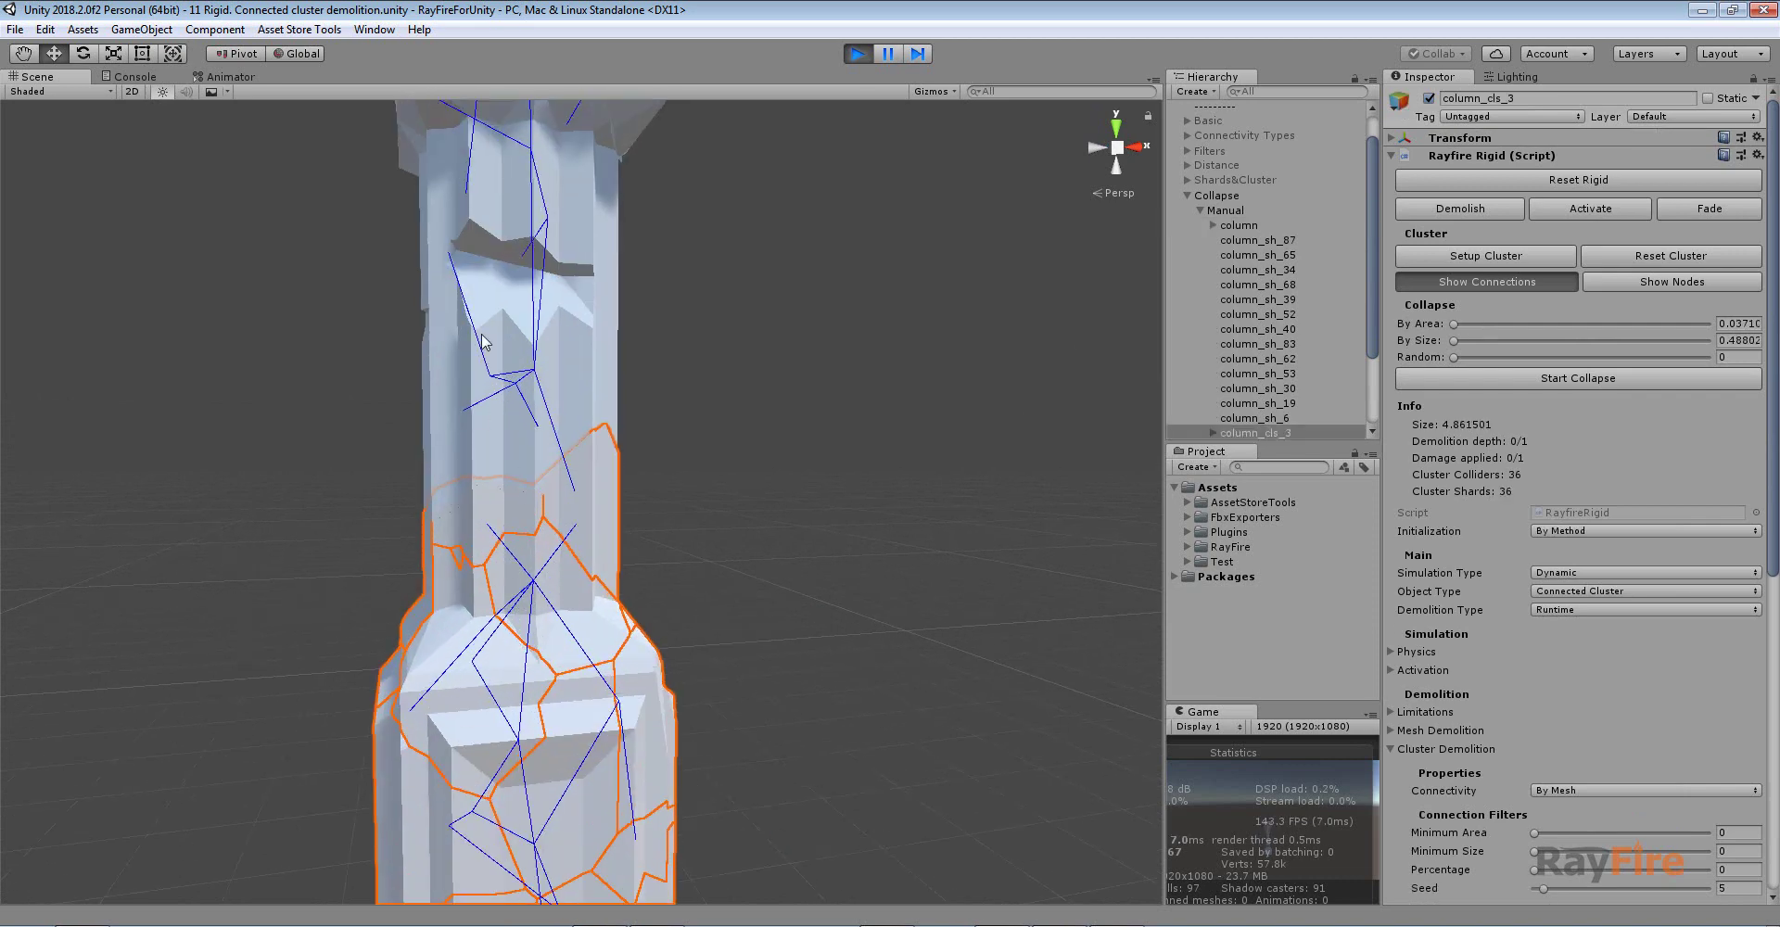
scroll(519, 352, "down", 3)
left_click(564, 363)
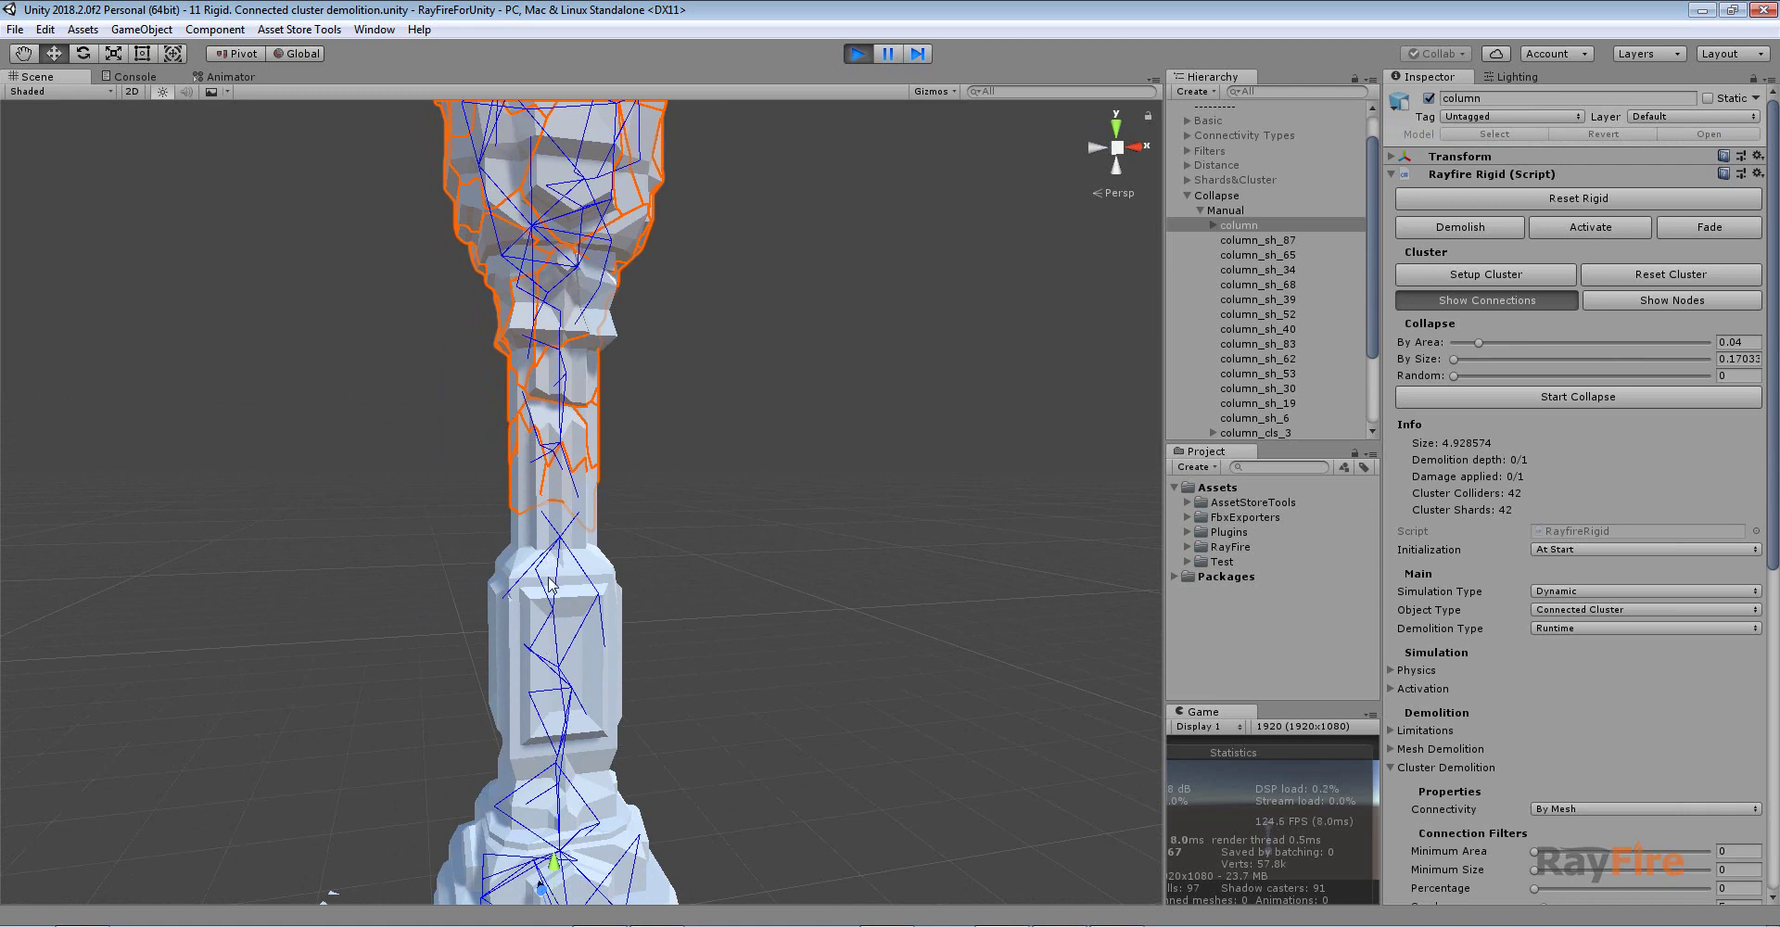
Select the lower cluster column_cls_3, raise its By Size collapse value to 1.133 and view the fallen pieces
scroll(550, 586, "down", 3)
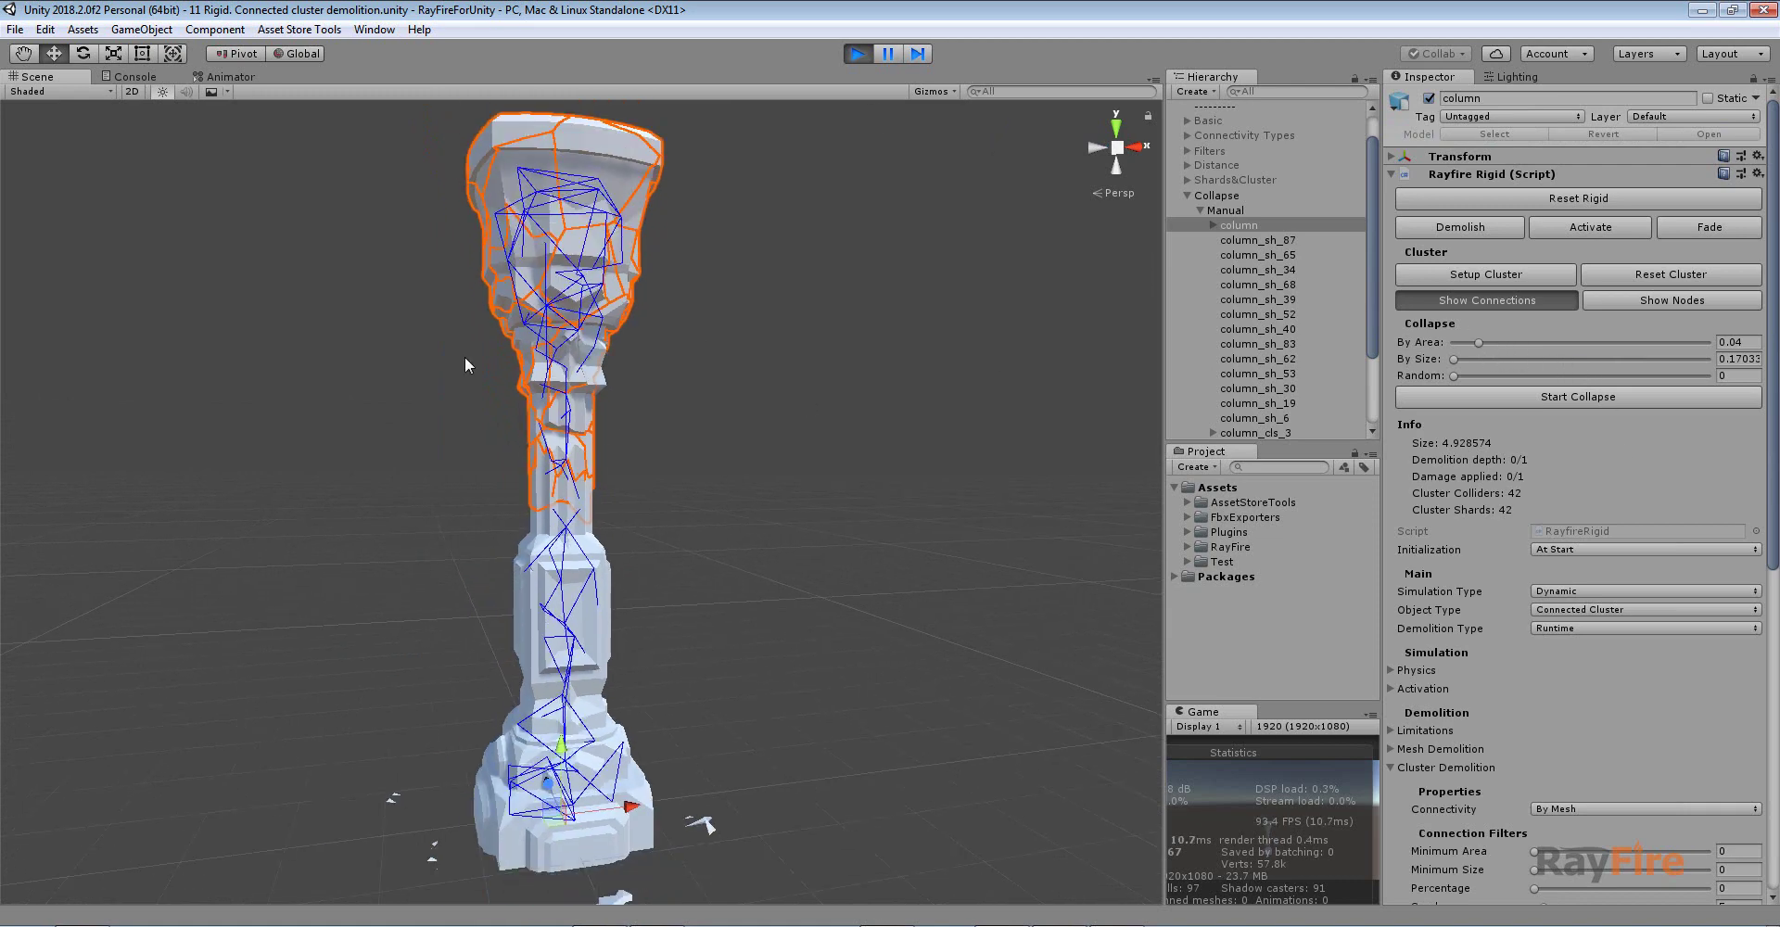
left_click(609, 630)
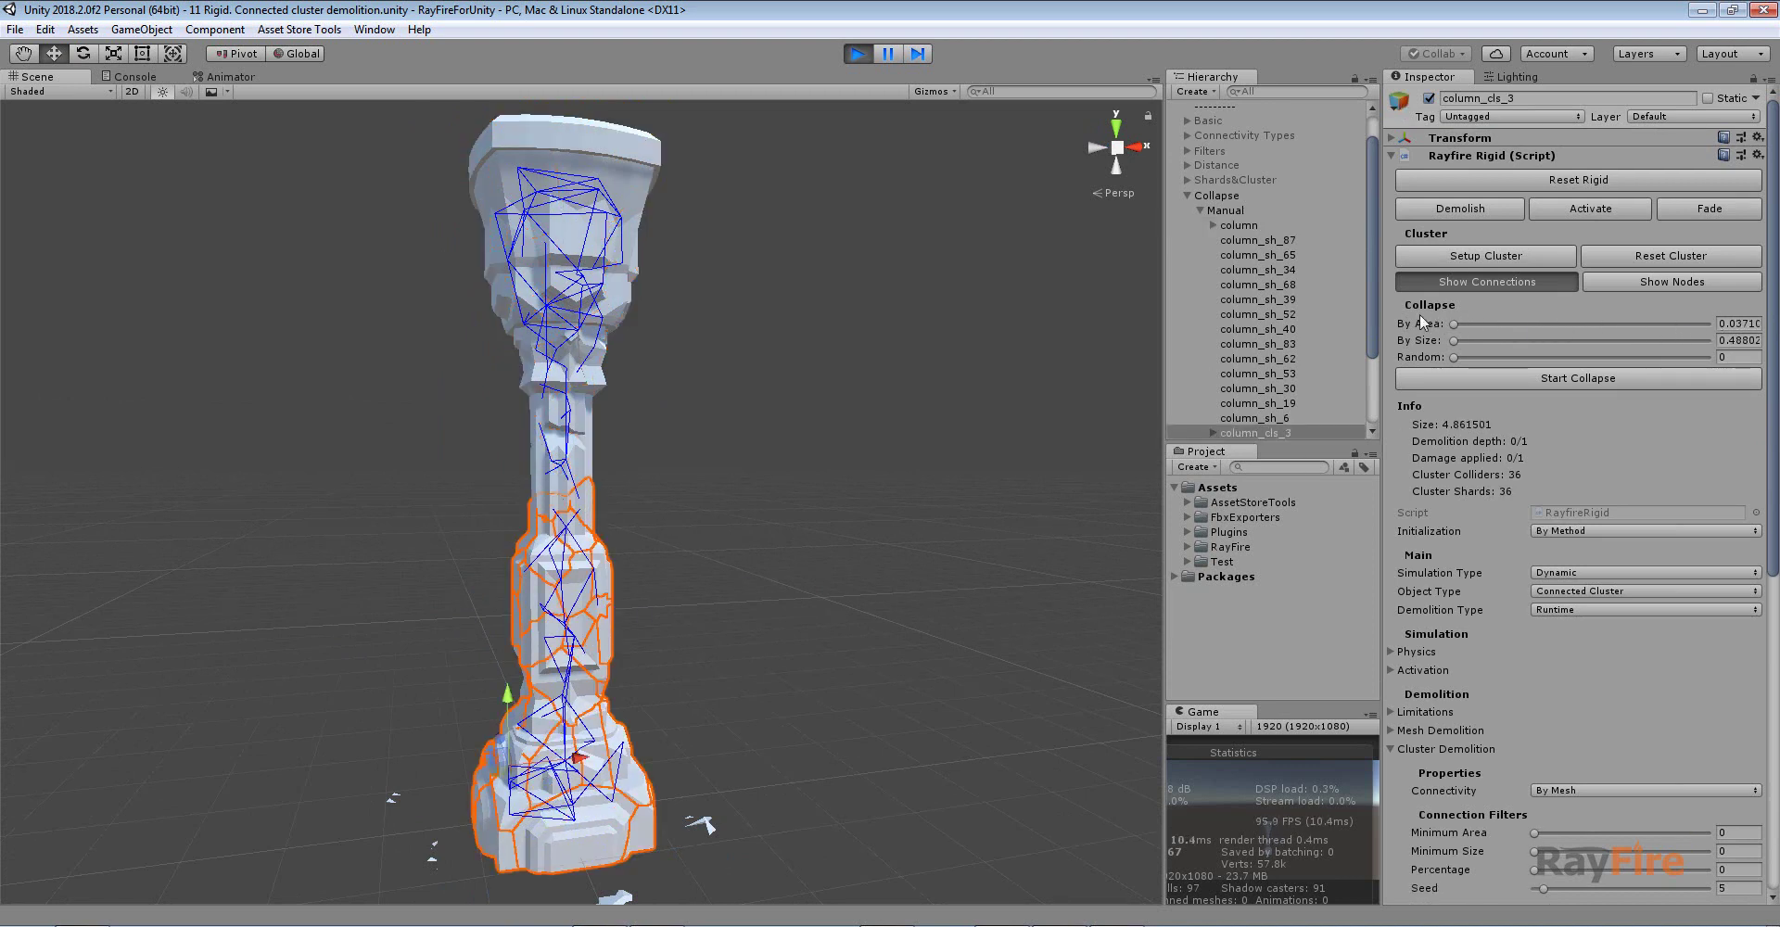
left_click(1739, 339)
left_click_drag(869, 474, 705, 408, "alt")
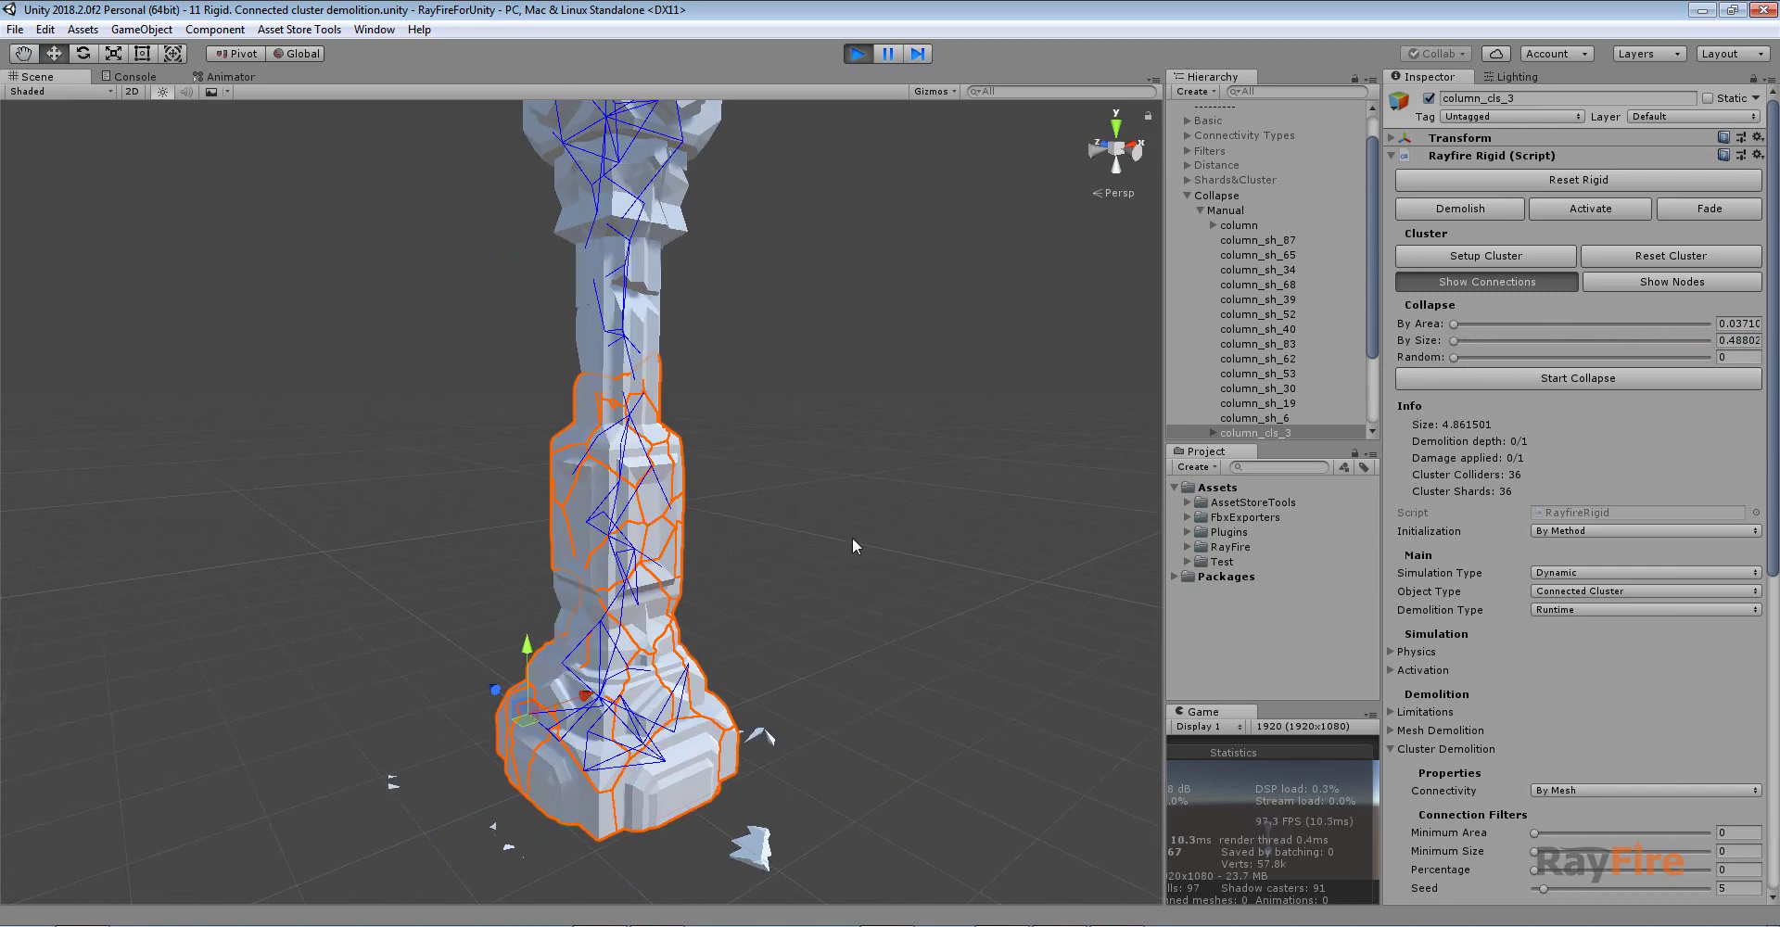
scroll(538, 569, "up", 5)
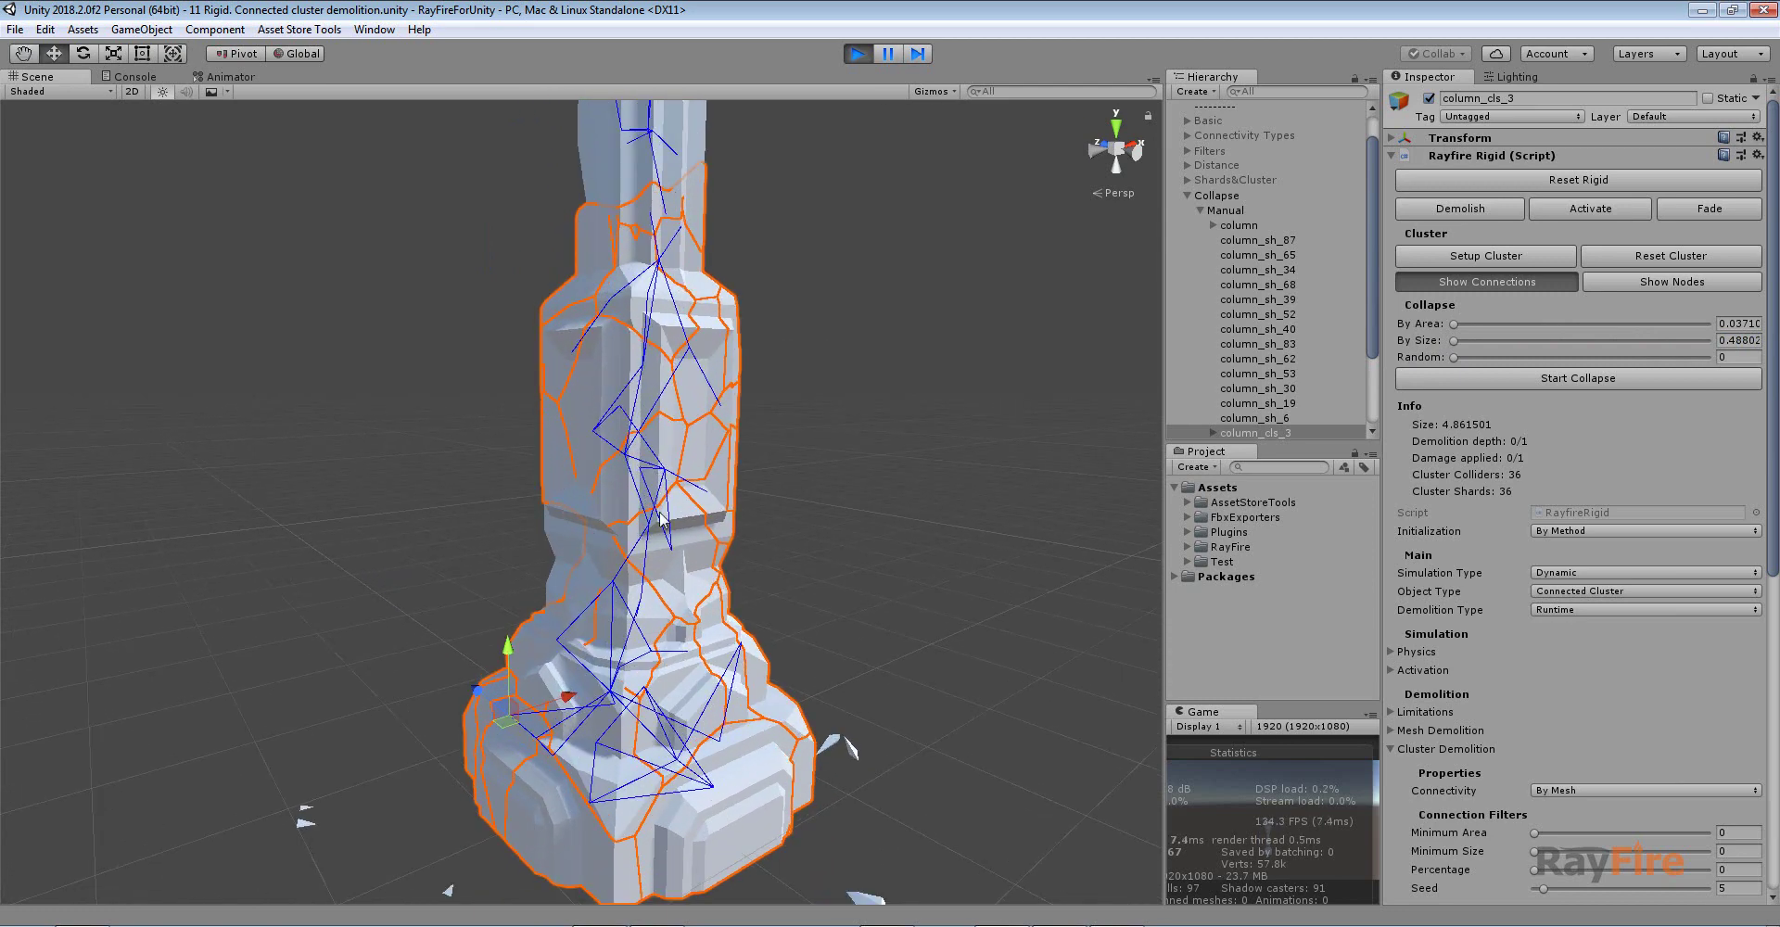
left_click_drag(1452, 345, 1563, 337)
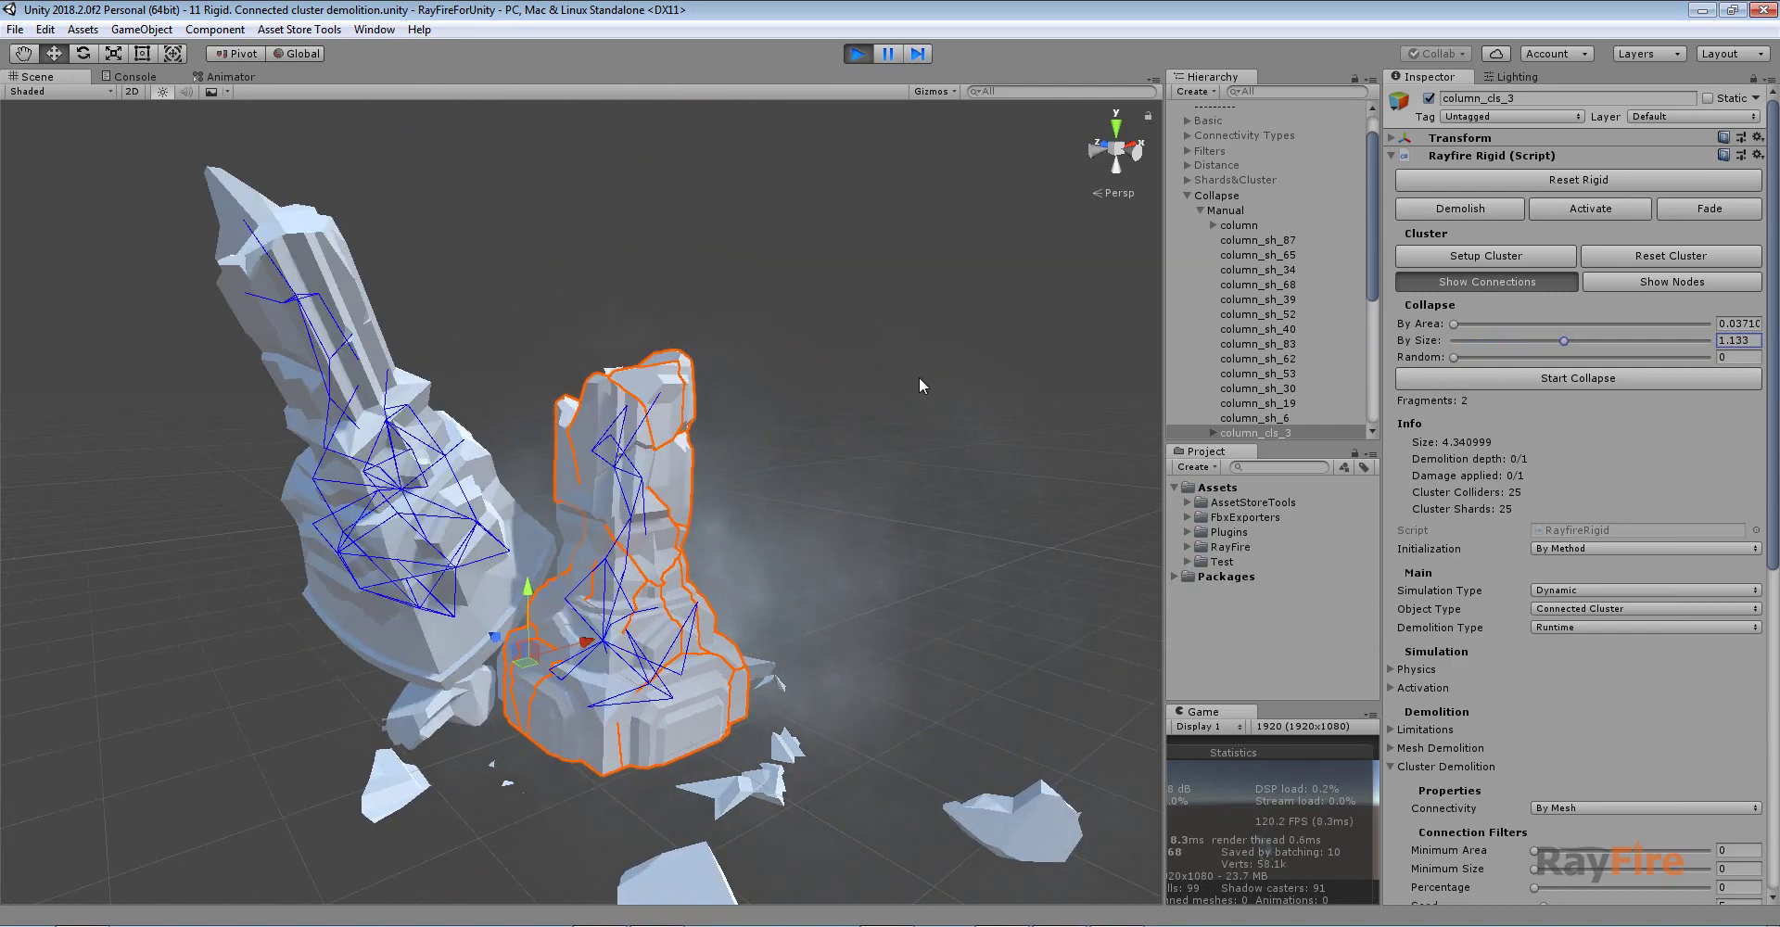
middle_click_drag(342, 445, 544, 386)
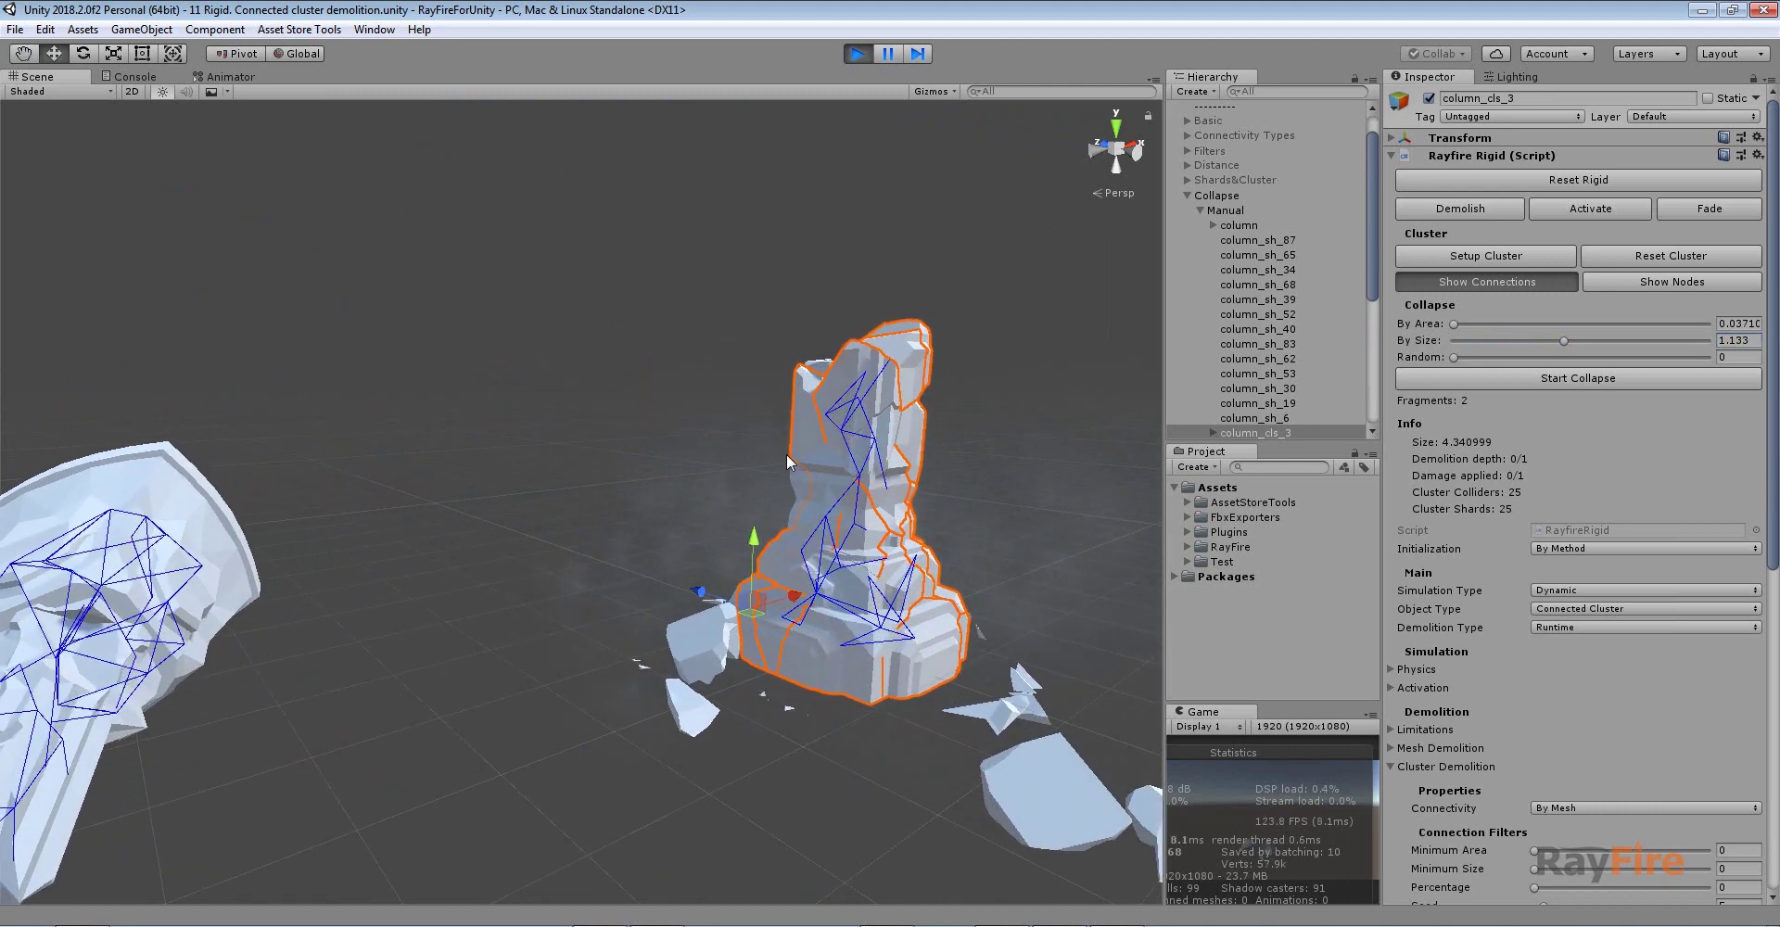
scroll(803, 452, "down", 3)
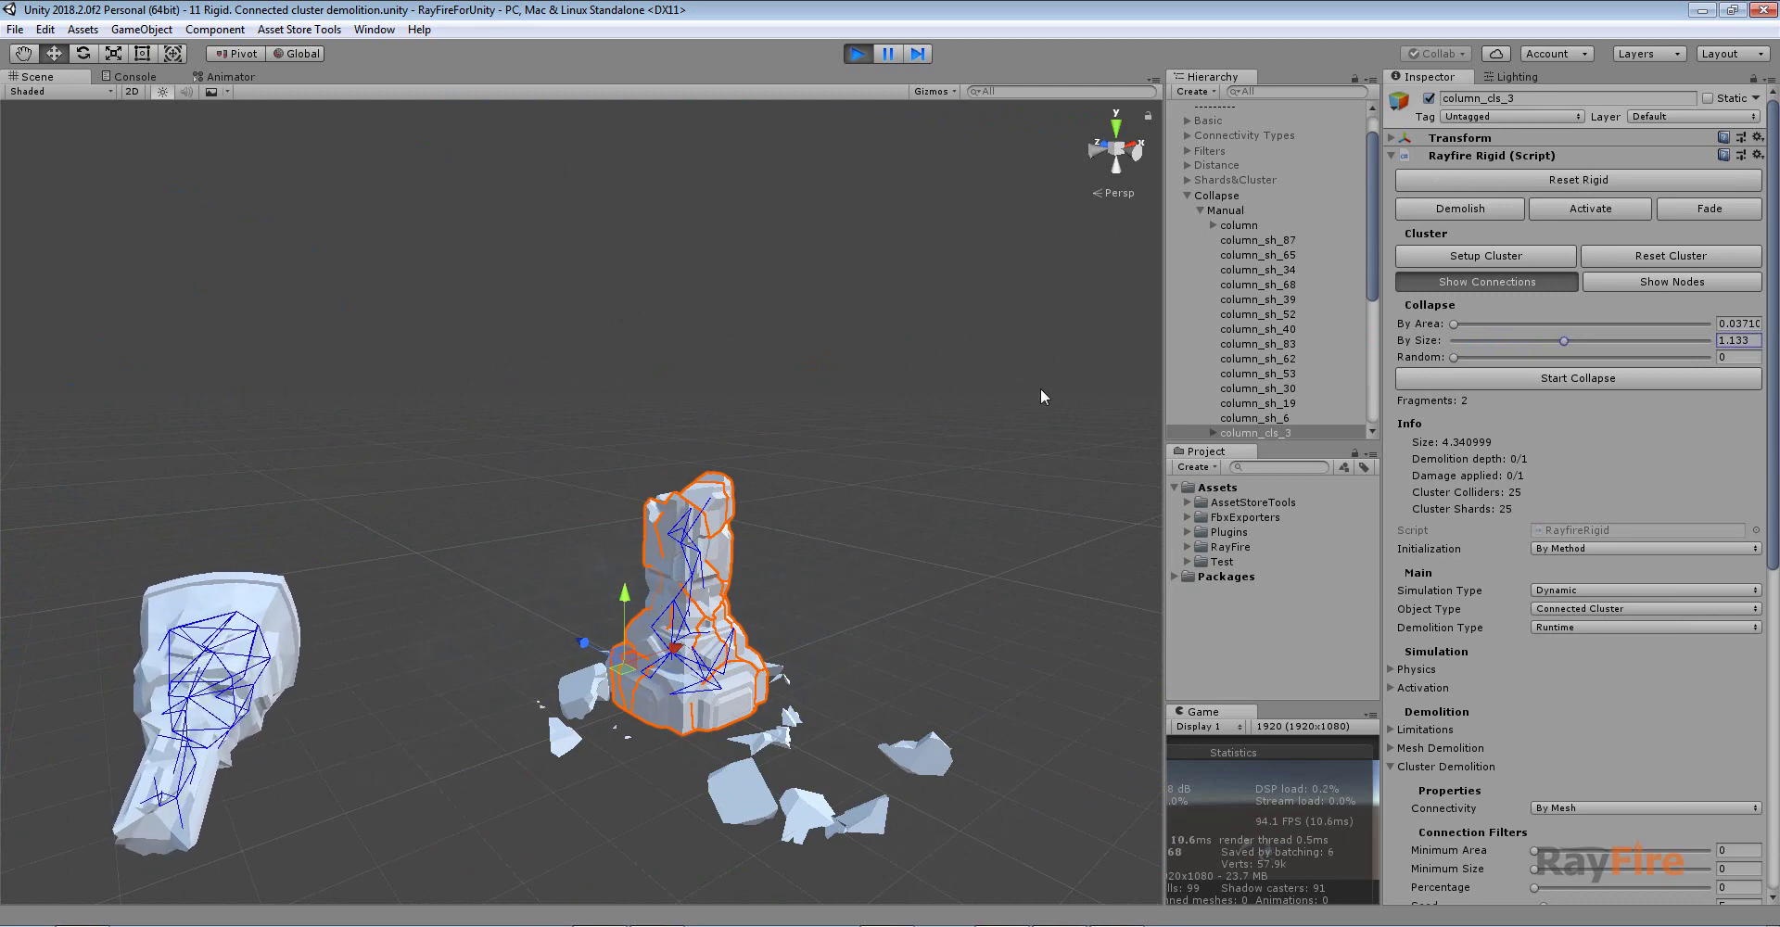
Reset the column to its intact state and toggle its connection display off and back on
left_click(1265, 230)
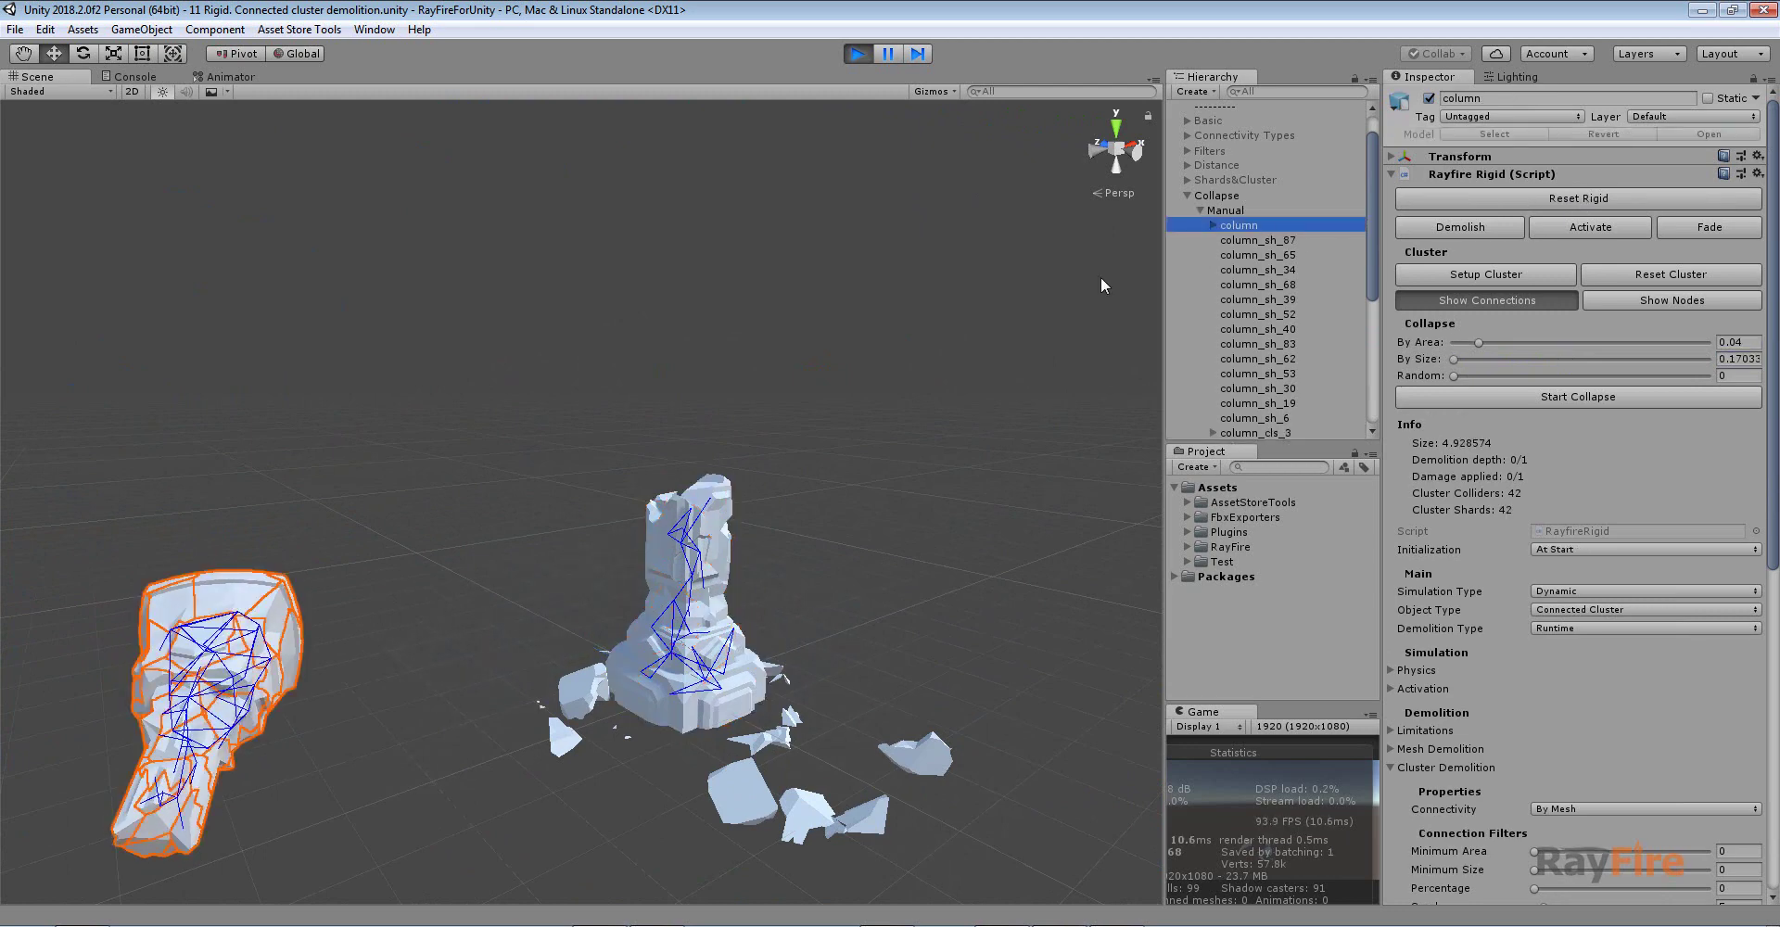
left_click(1626, 191)
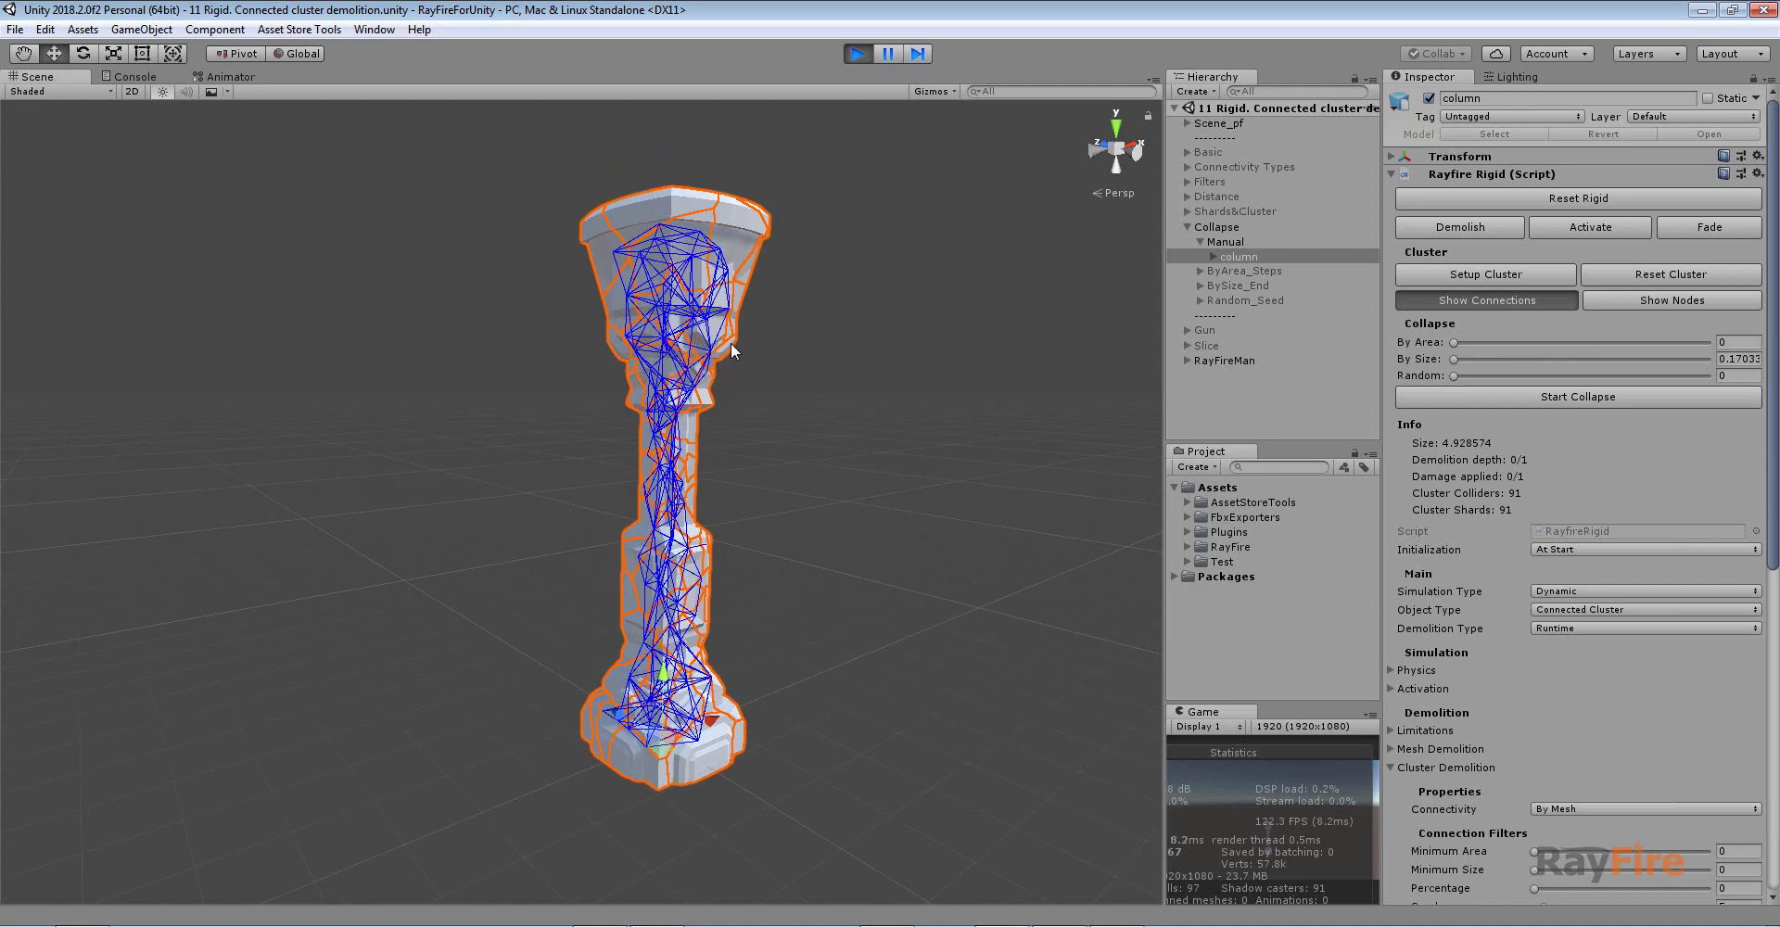
scroll(731, 342, "up", 2)
left_click(1465, 301)
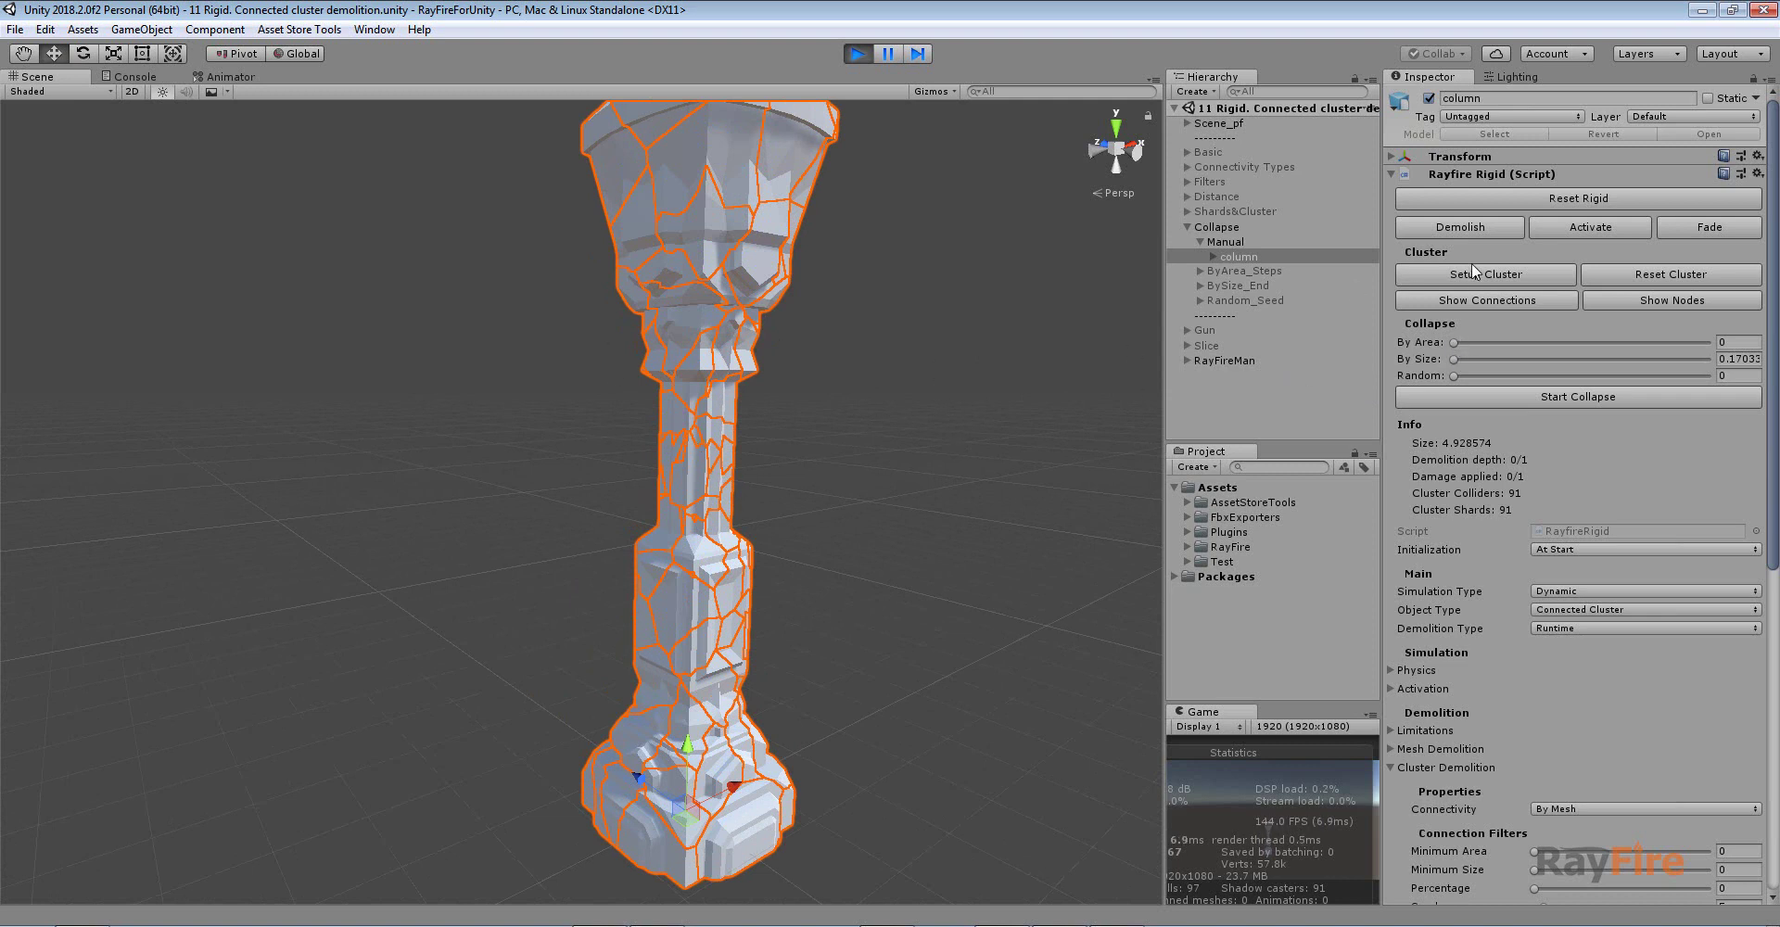
left_click(1487, 302)
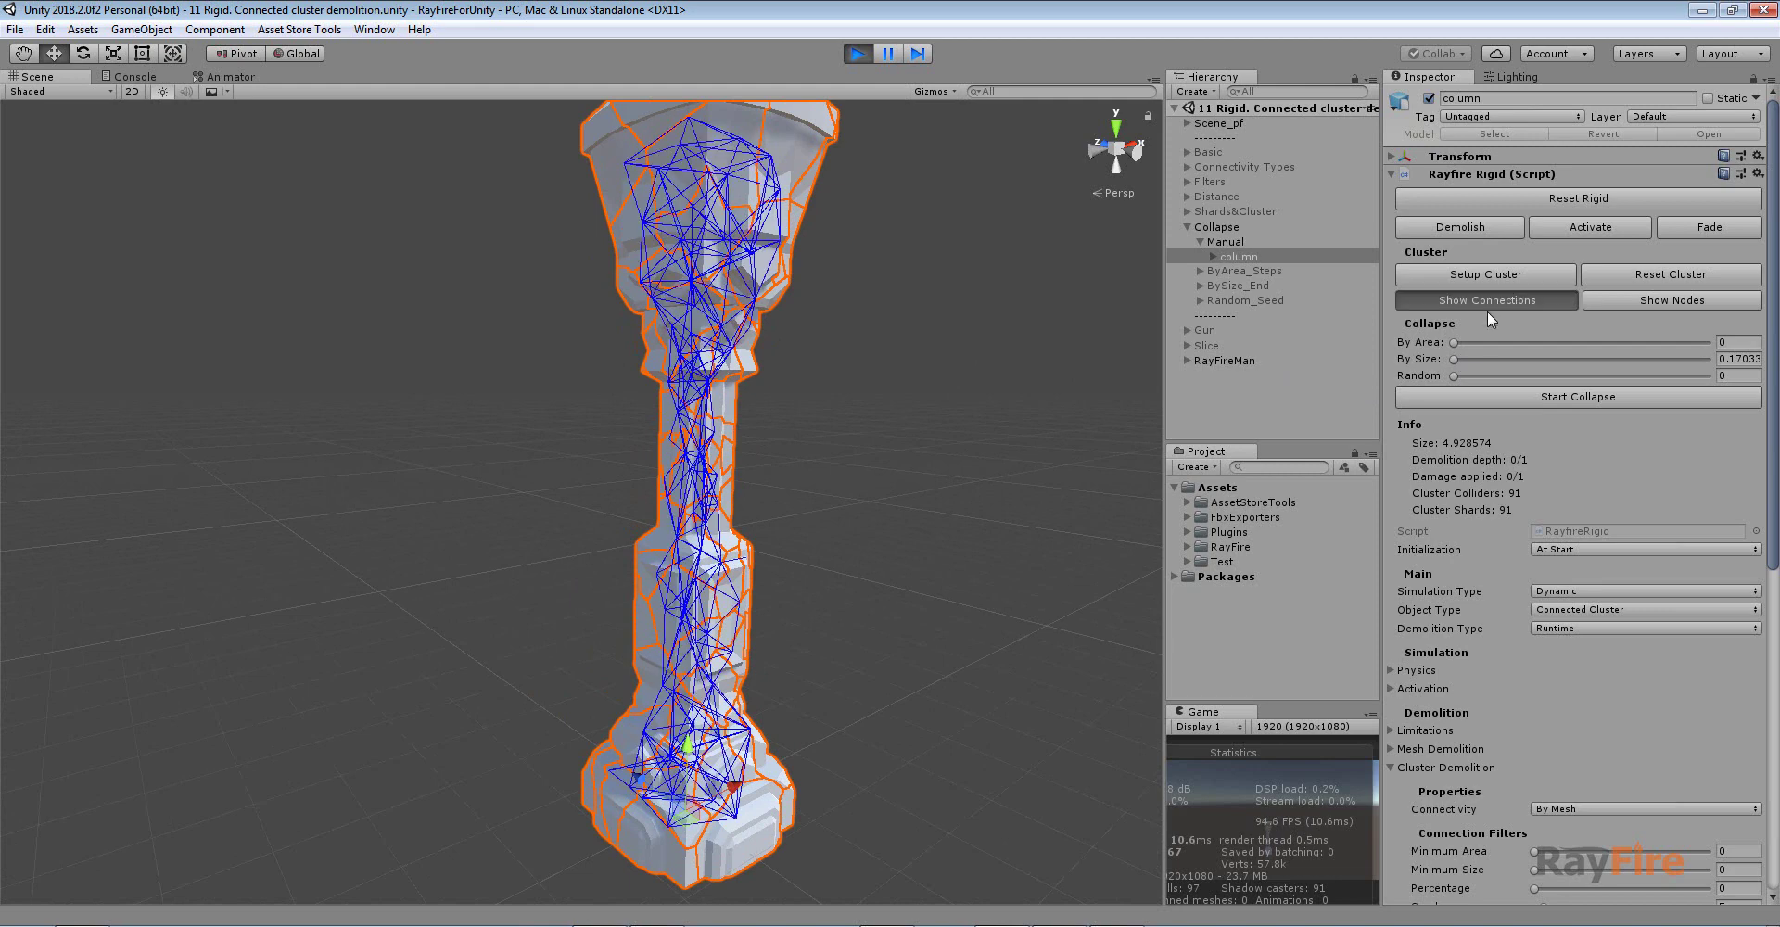
Examine the connections between shards along the intact column's narrow shaft
scroll(651, 400, "up", 3)
scroll(652, 399, "up", 5)
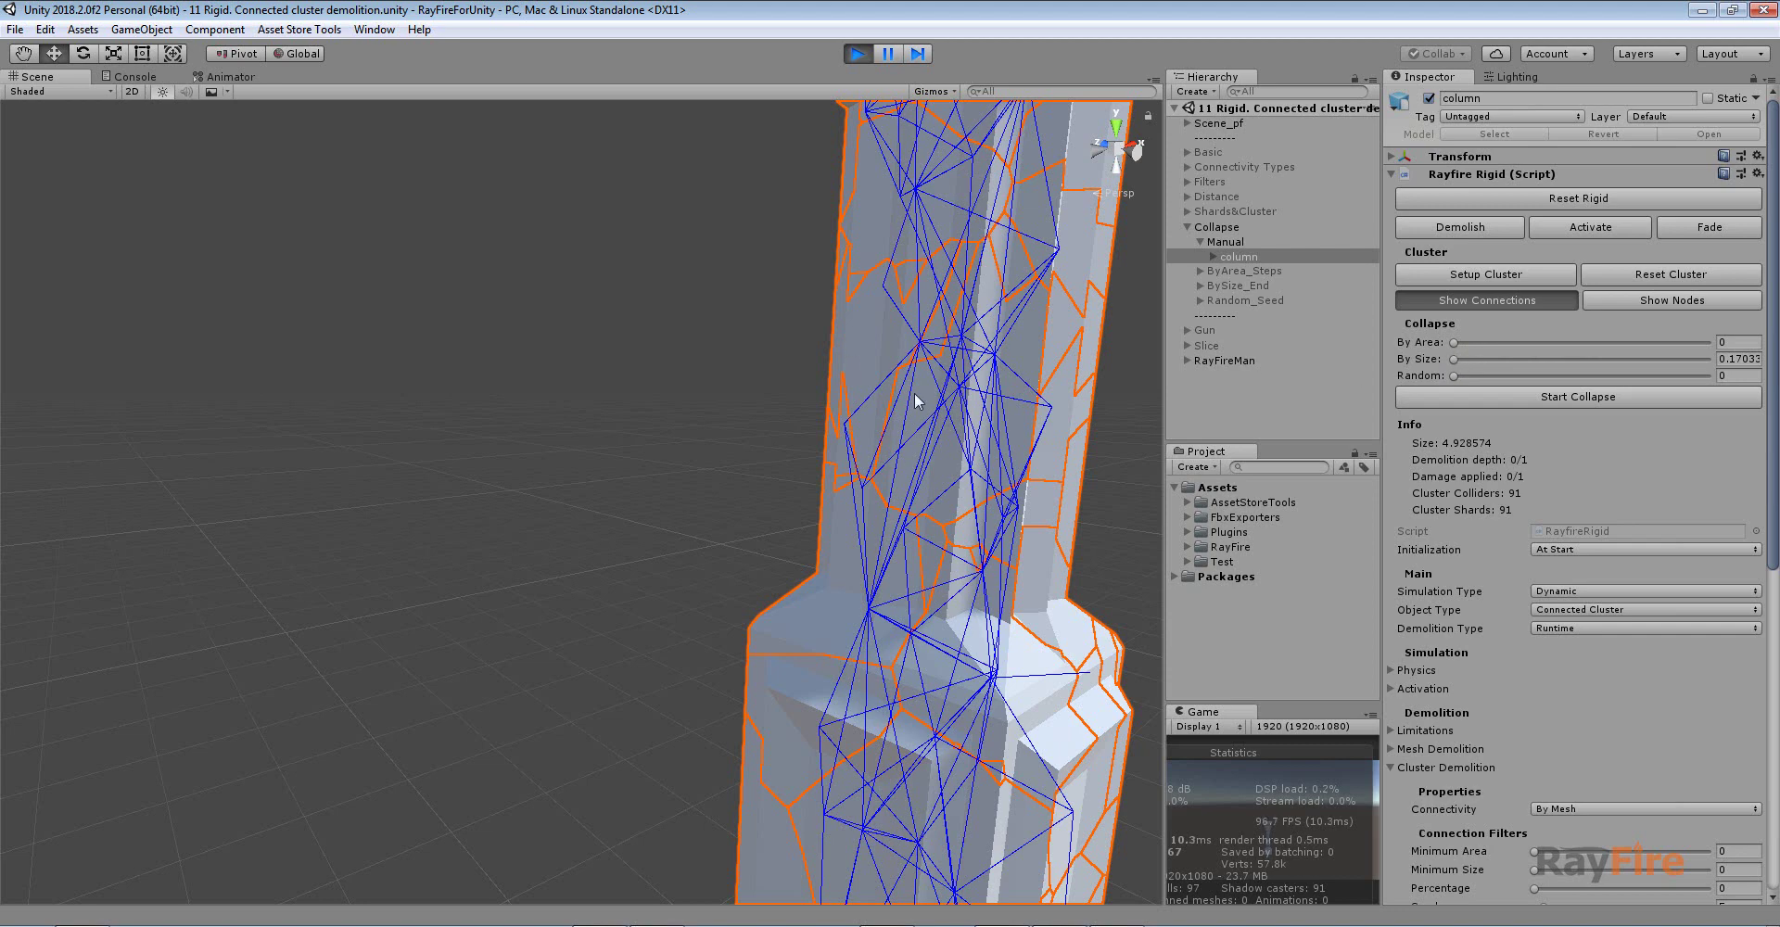
scroll(1019, 434, "down", 3)
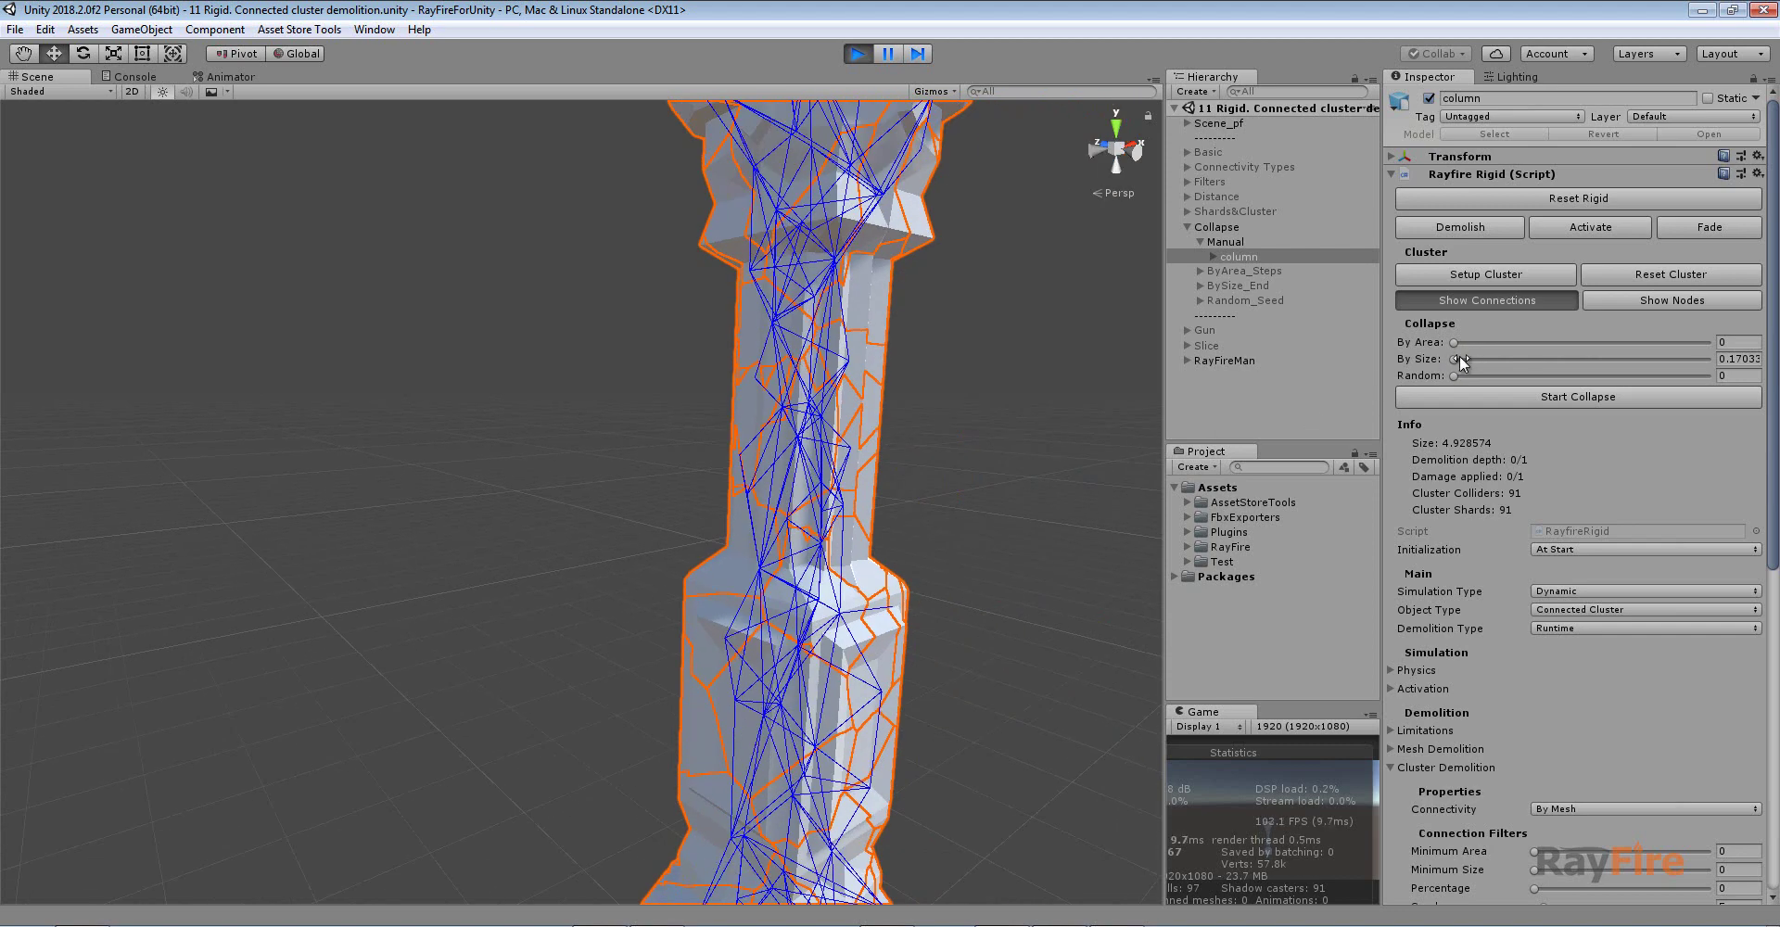
left_click_drag(1456, 359, 1580, 359)
middle_click_drag(795, 420, 702, 420)
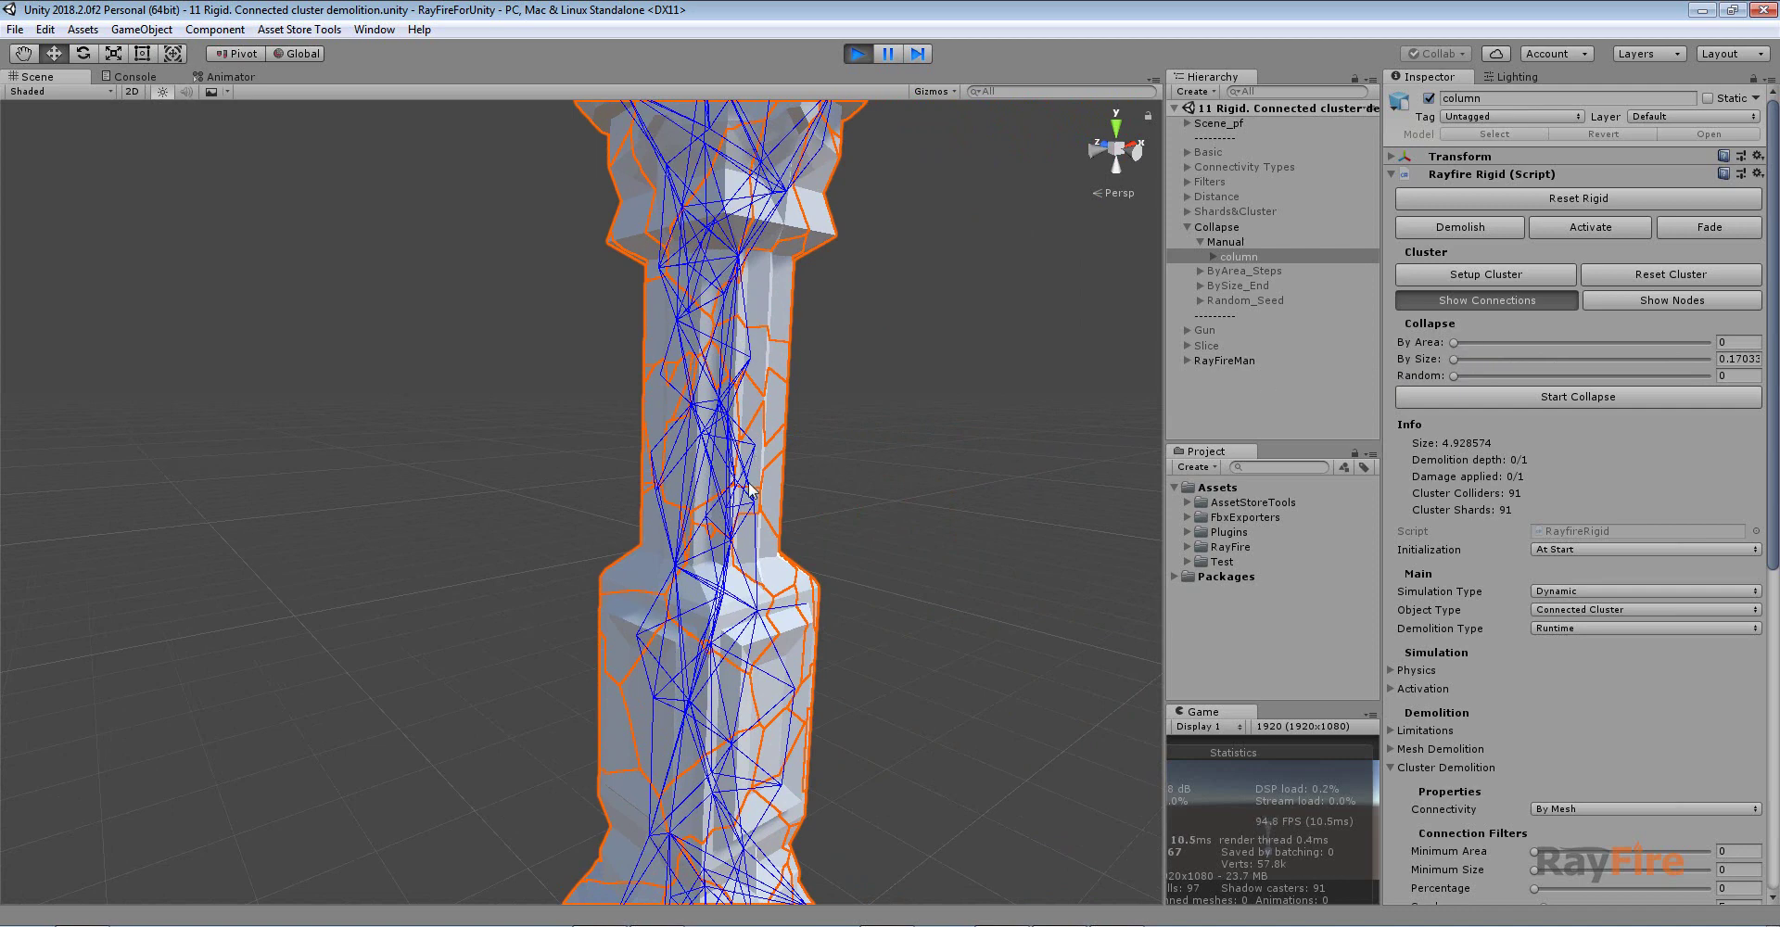
scroll(749, 471, "down", 5)
scroll(747, 475, "up", 1)
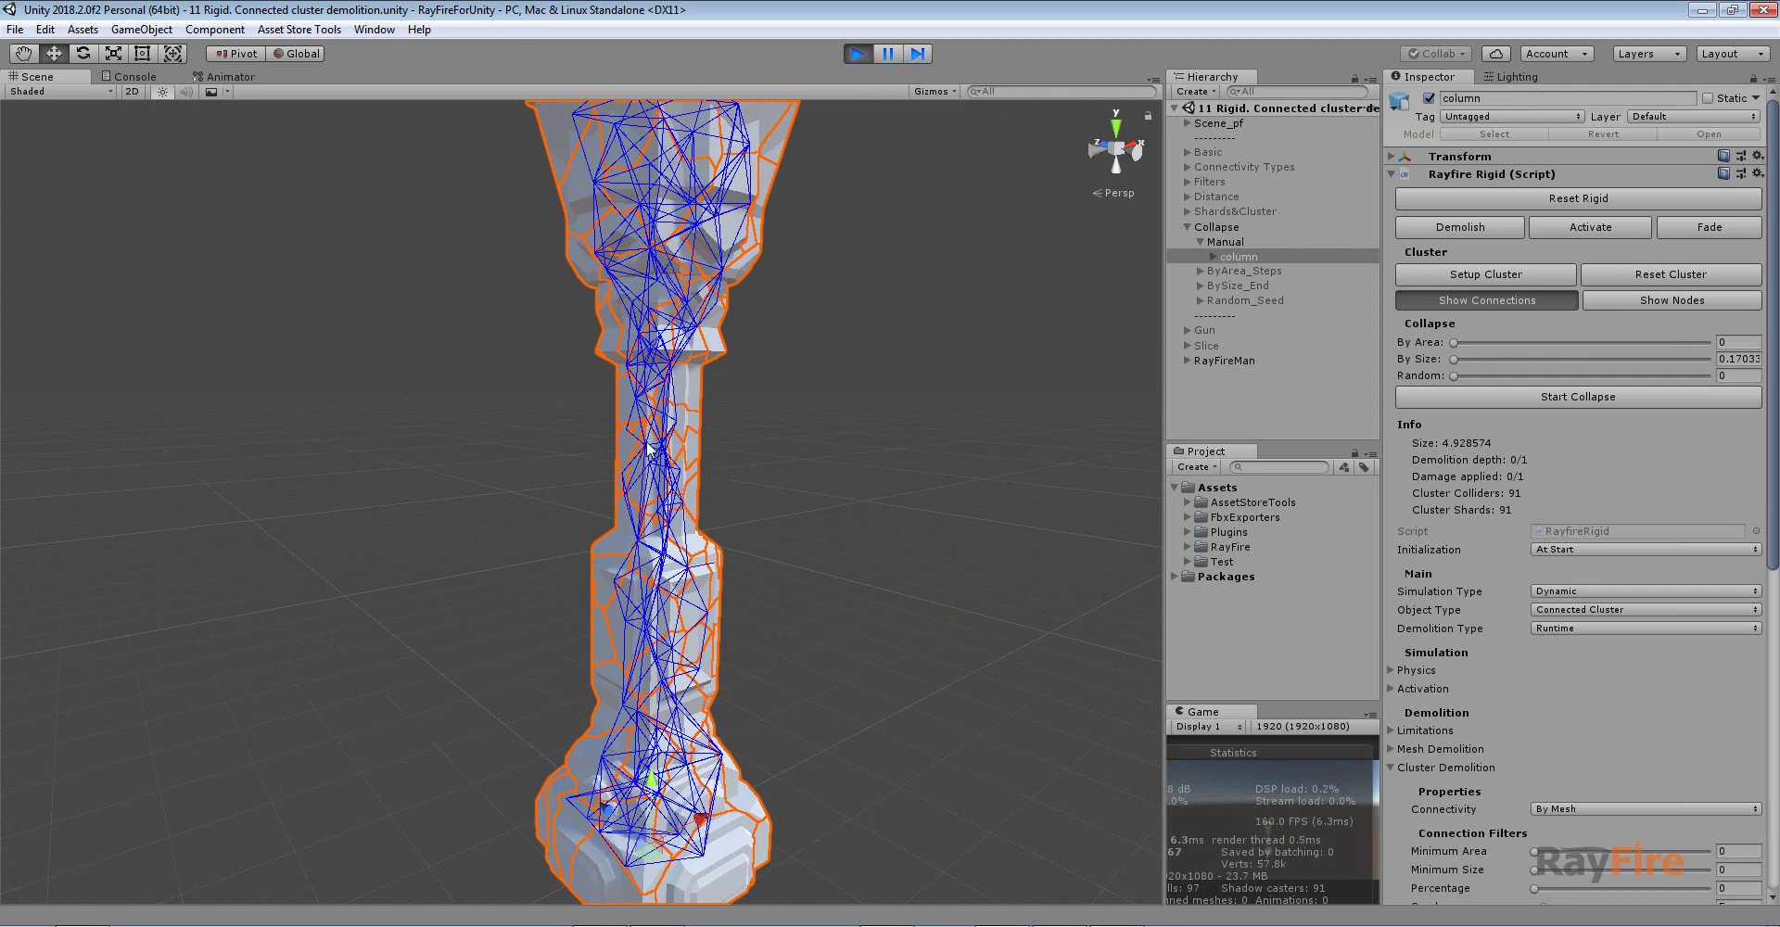
Hide the column's connections and raise its By Area collapse value to 0.161
left_click(1463, 300)
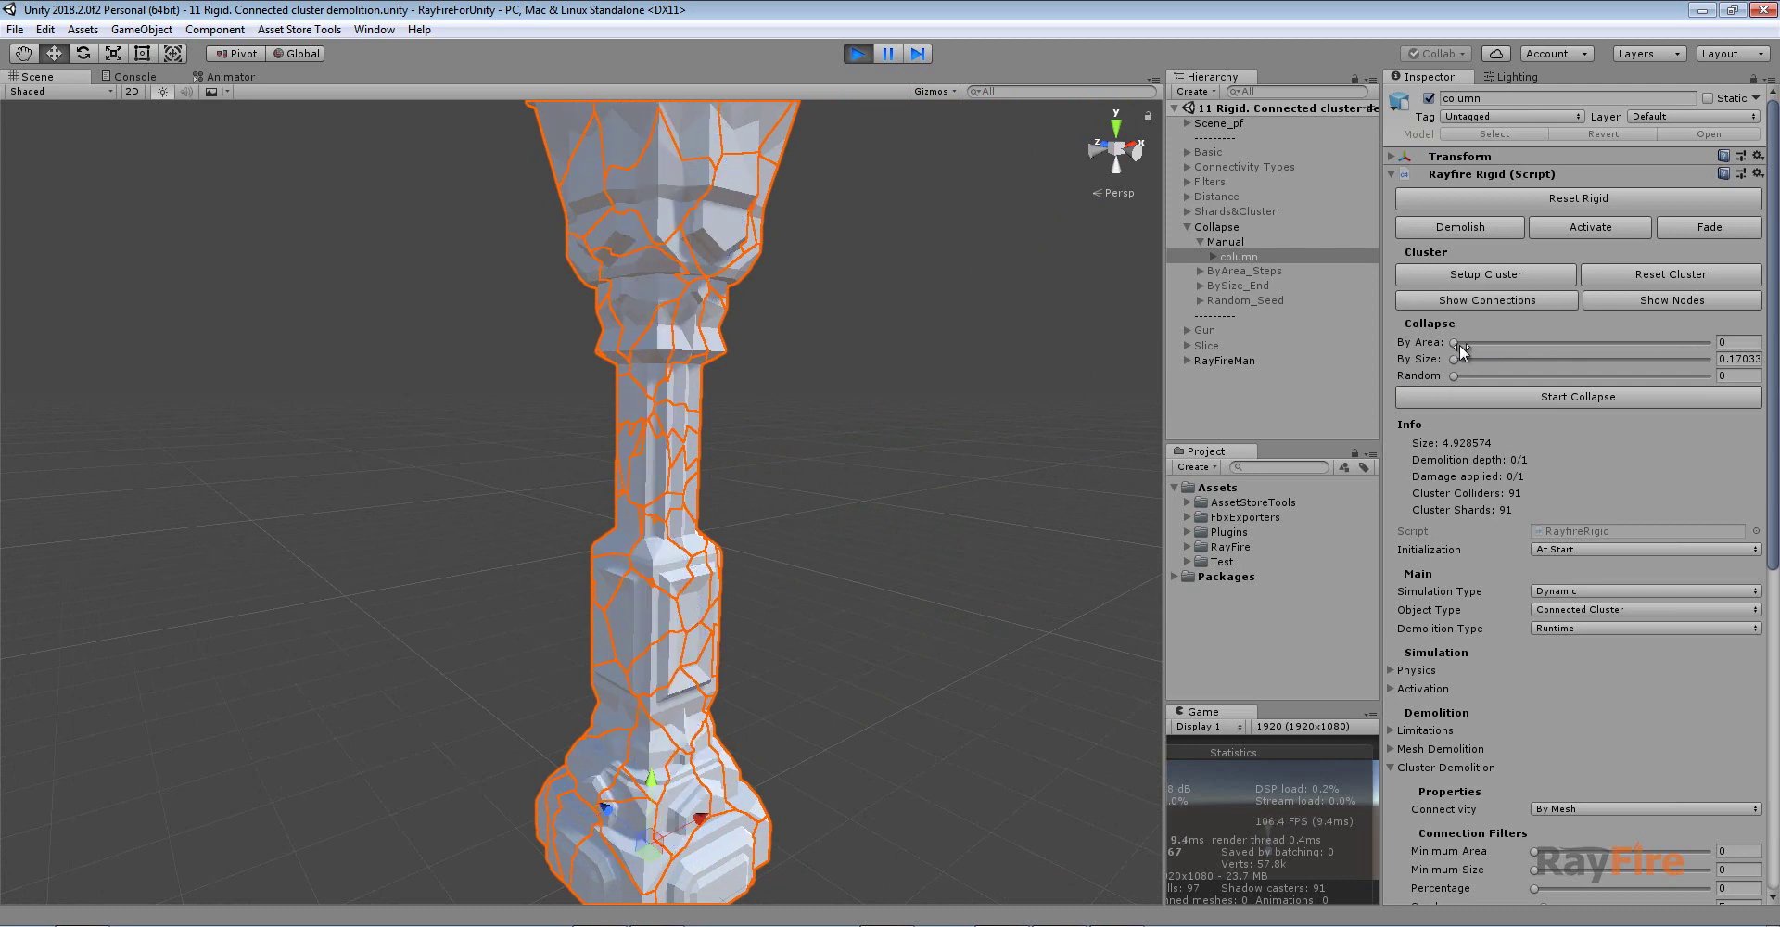
left_click(1455, 341)
left_click_drag(1454, 337, 1556, 341)
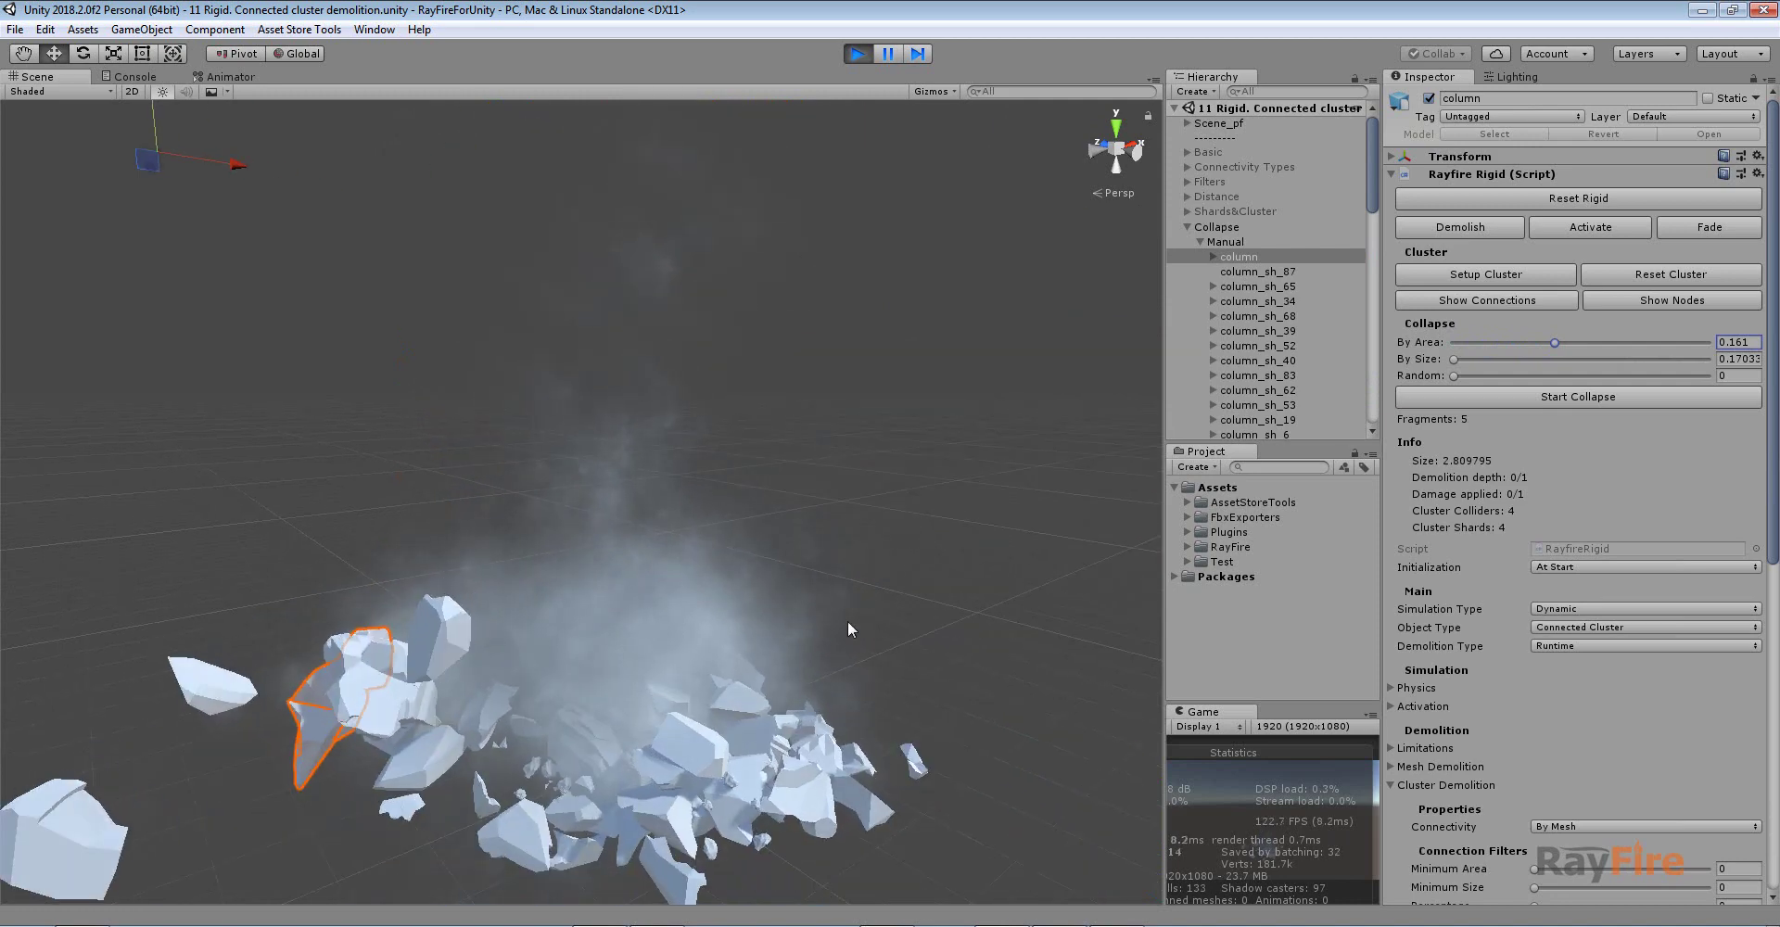
left_click_drag(358, 735, 733, 591, "alt")
Reset the collapsed column, frame it in the scene and show its connections
left_click(1502, 200)
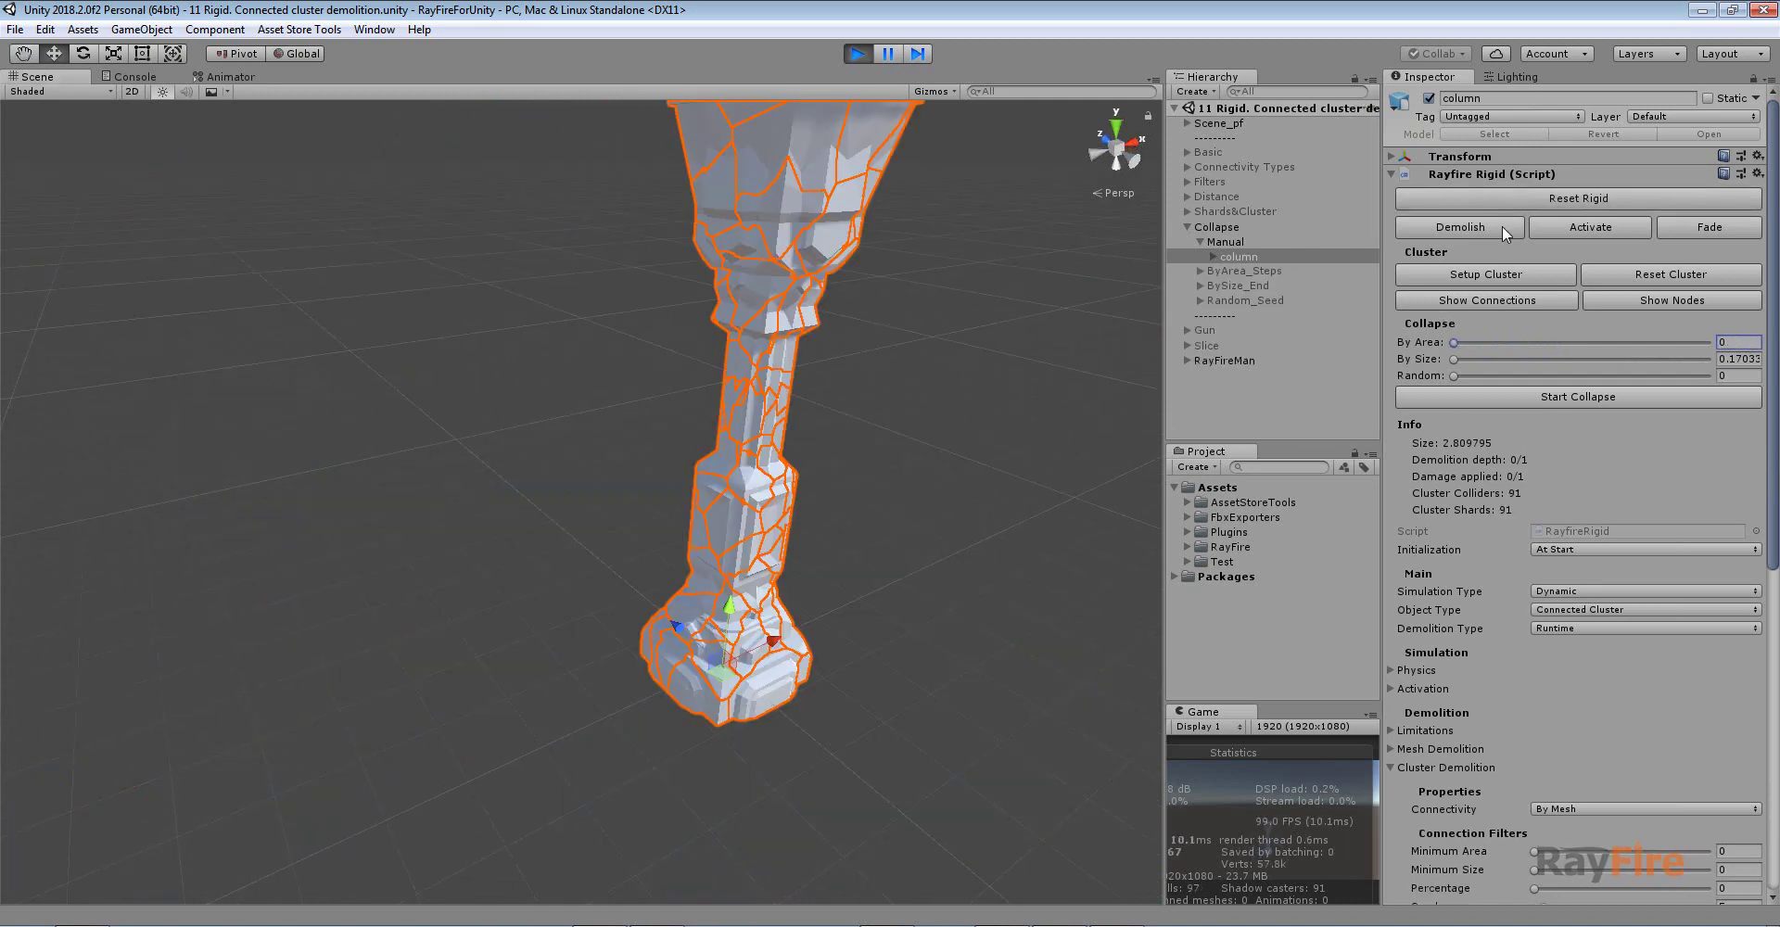
key("f")
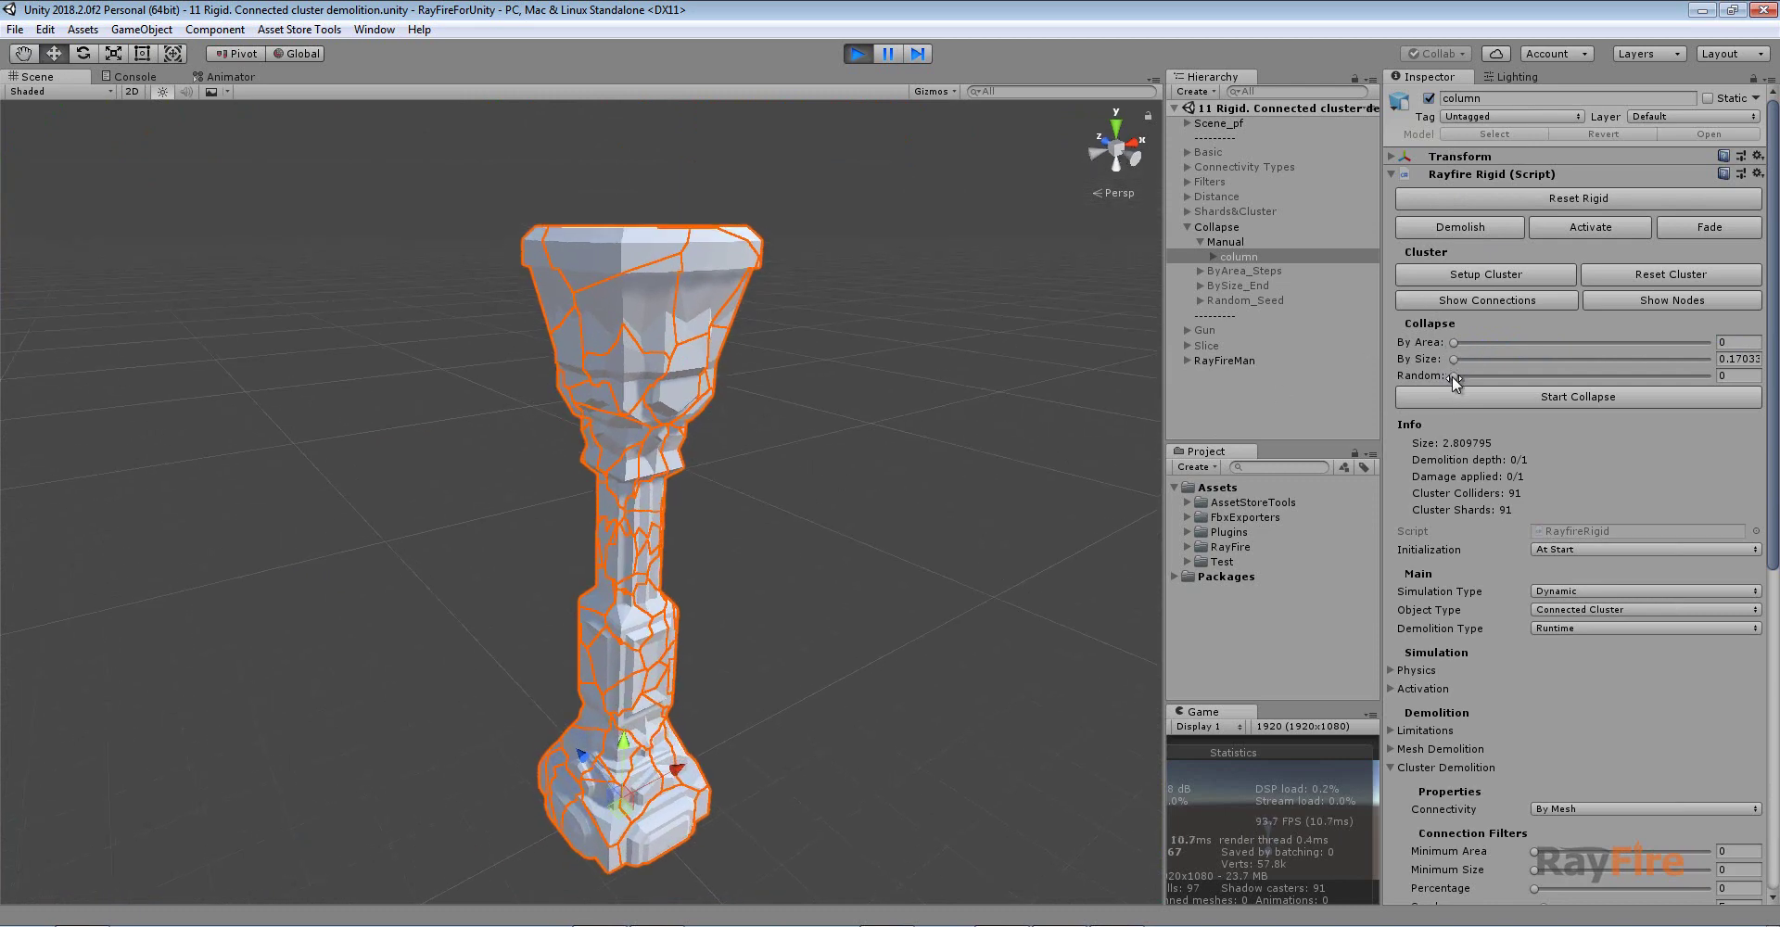
left_click(1468, 300)
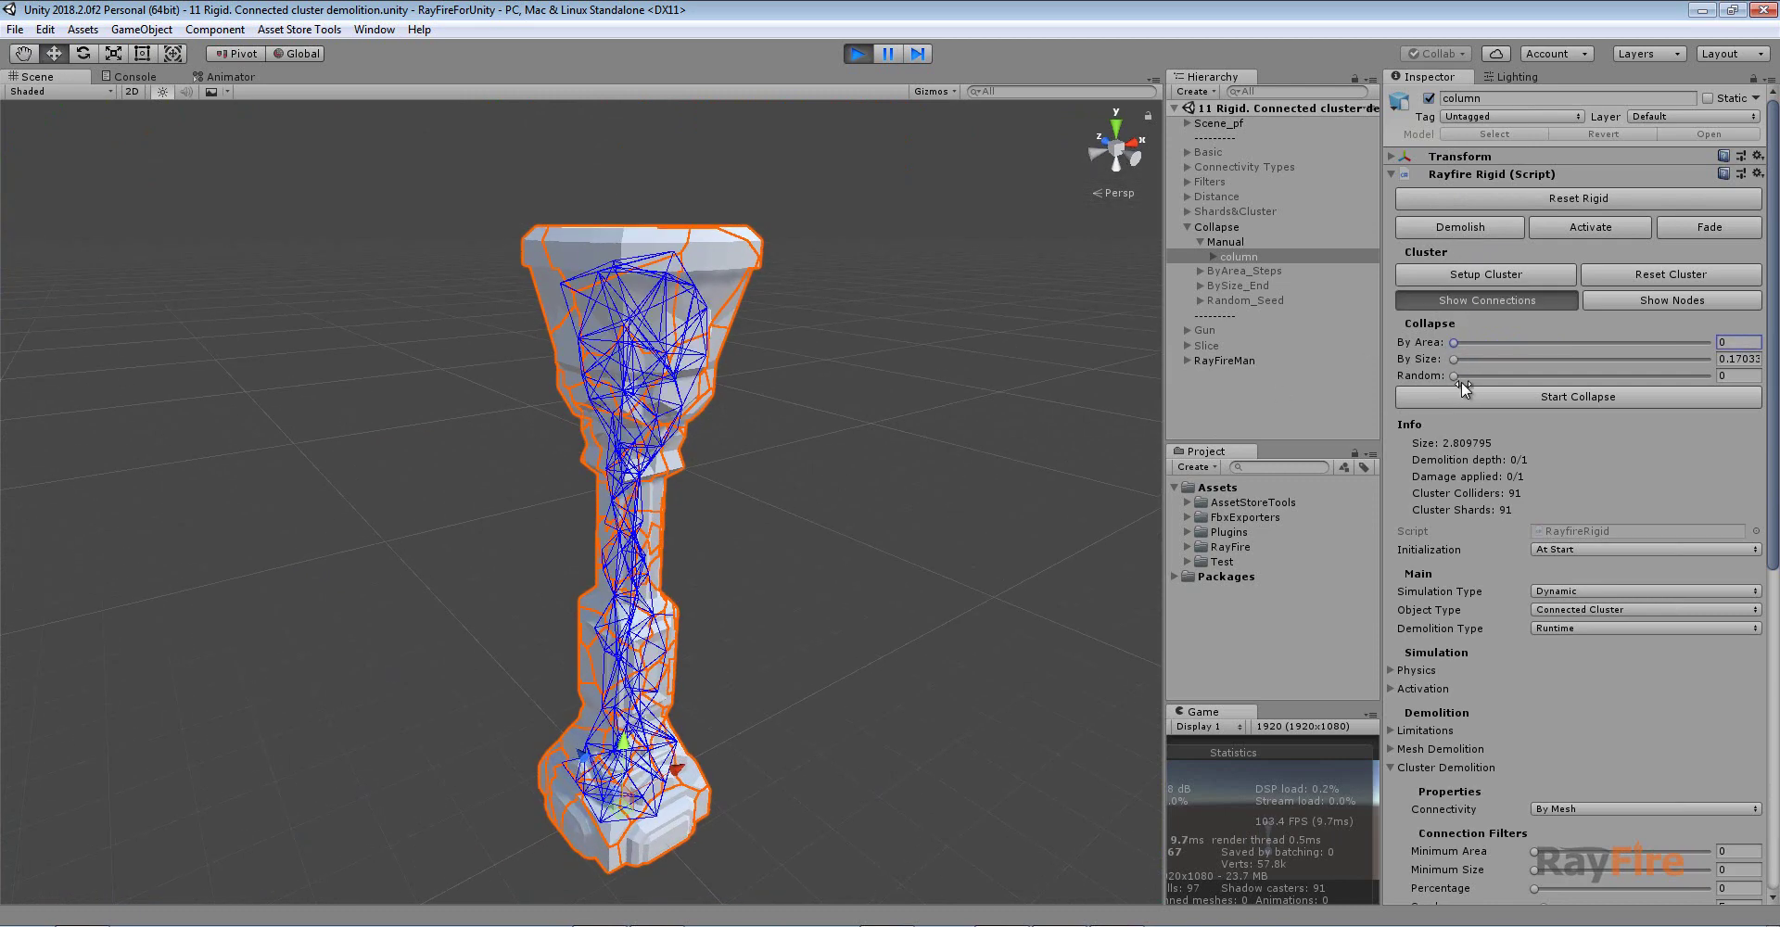
Try Random collapse values of 22 and 82 on the column, hiding its connections before the second value
left_click_drag(1455, 375, 1510, 367)
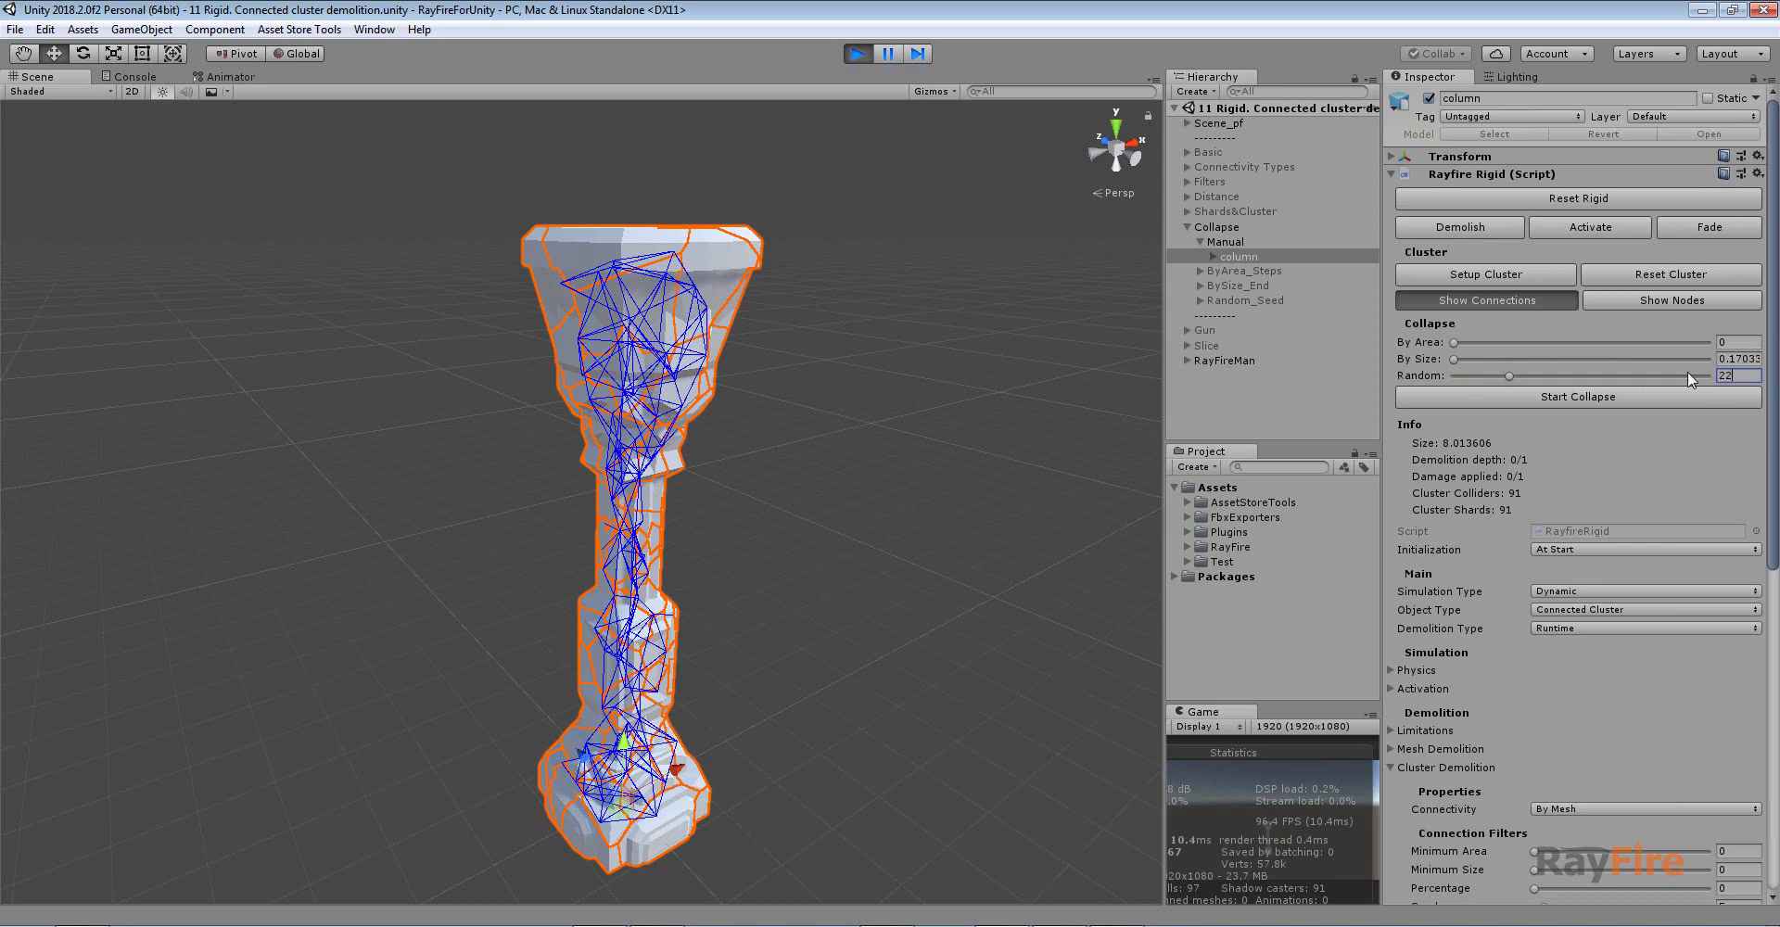
left_click(1507, 377)
left_click(1493, 297)
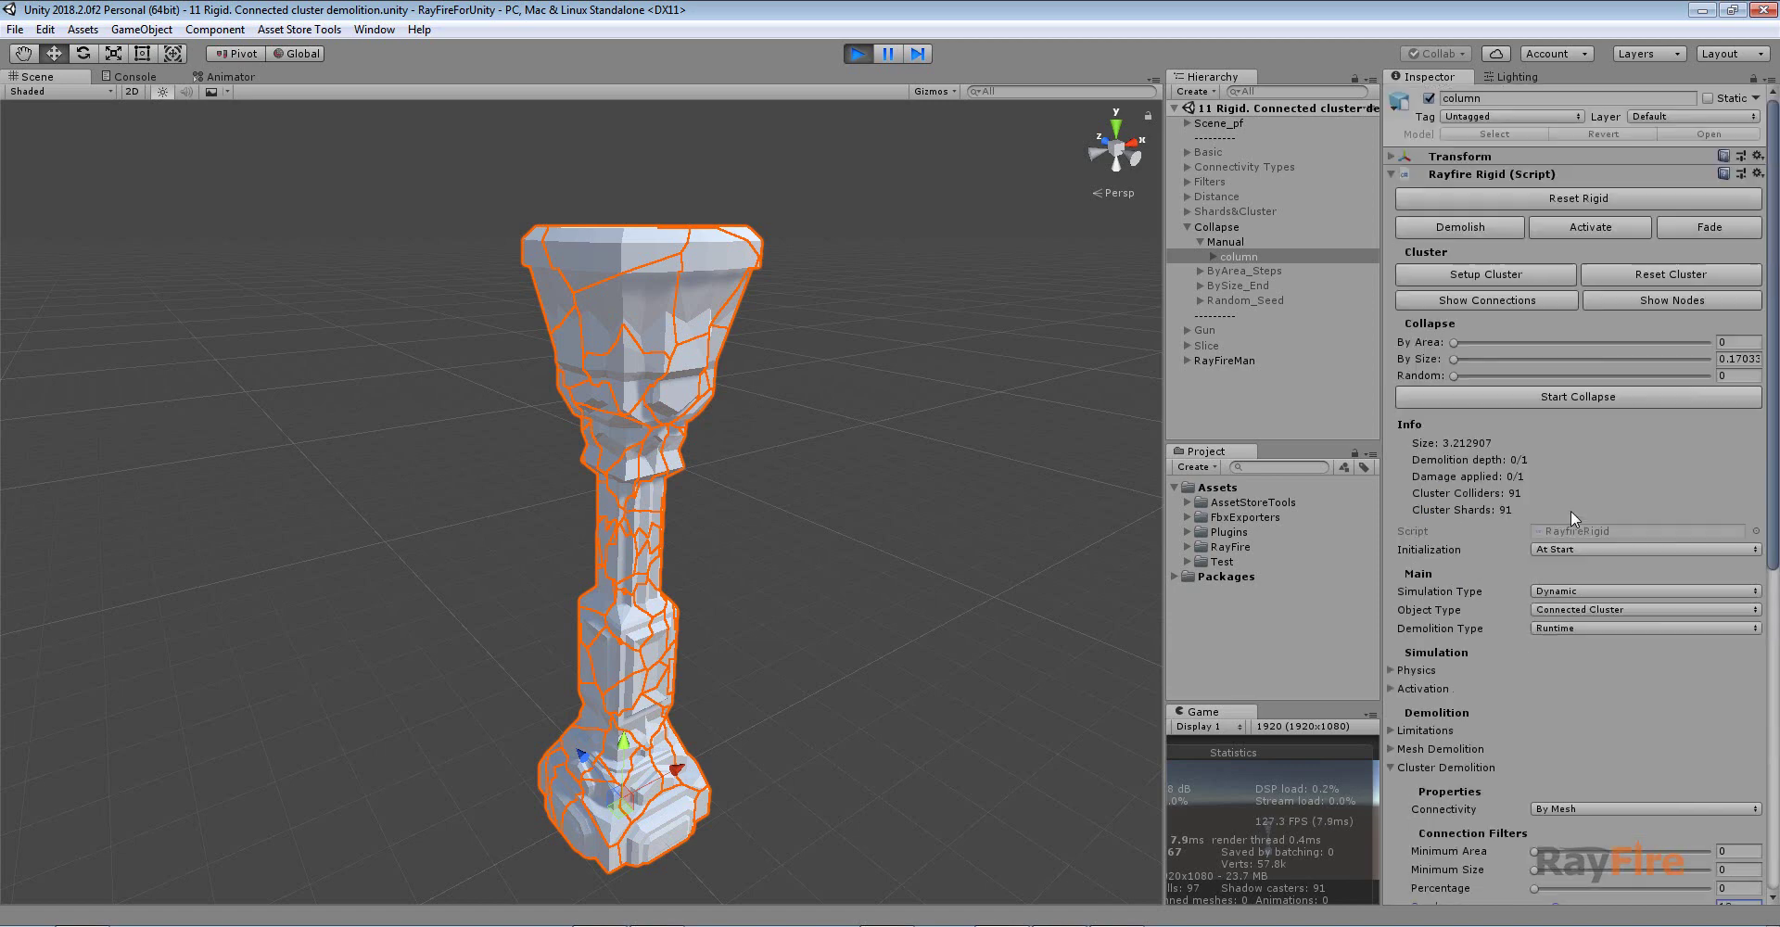
left_click_drag(1454, 375, 1661, 368)
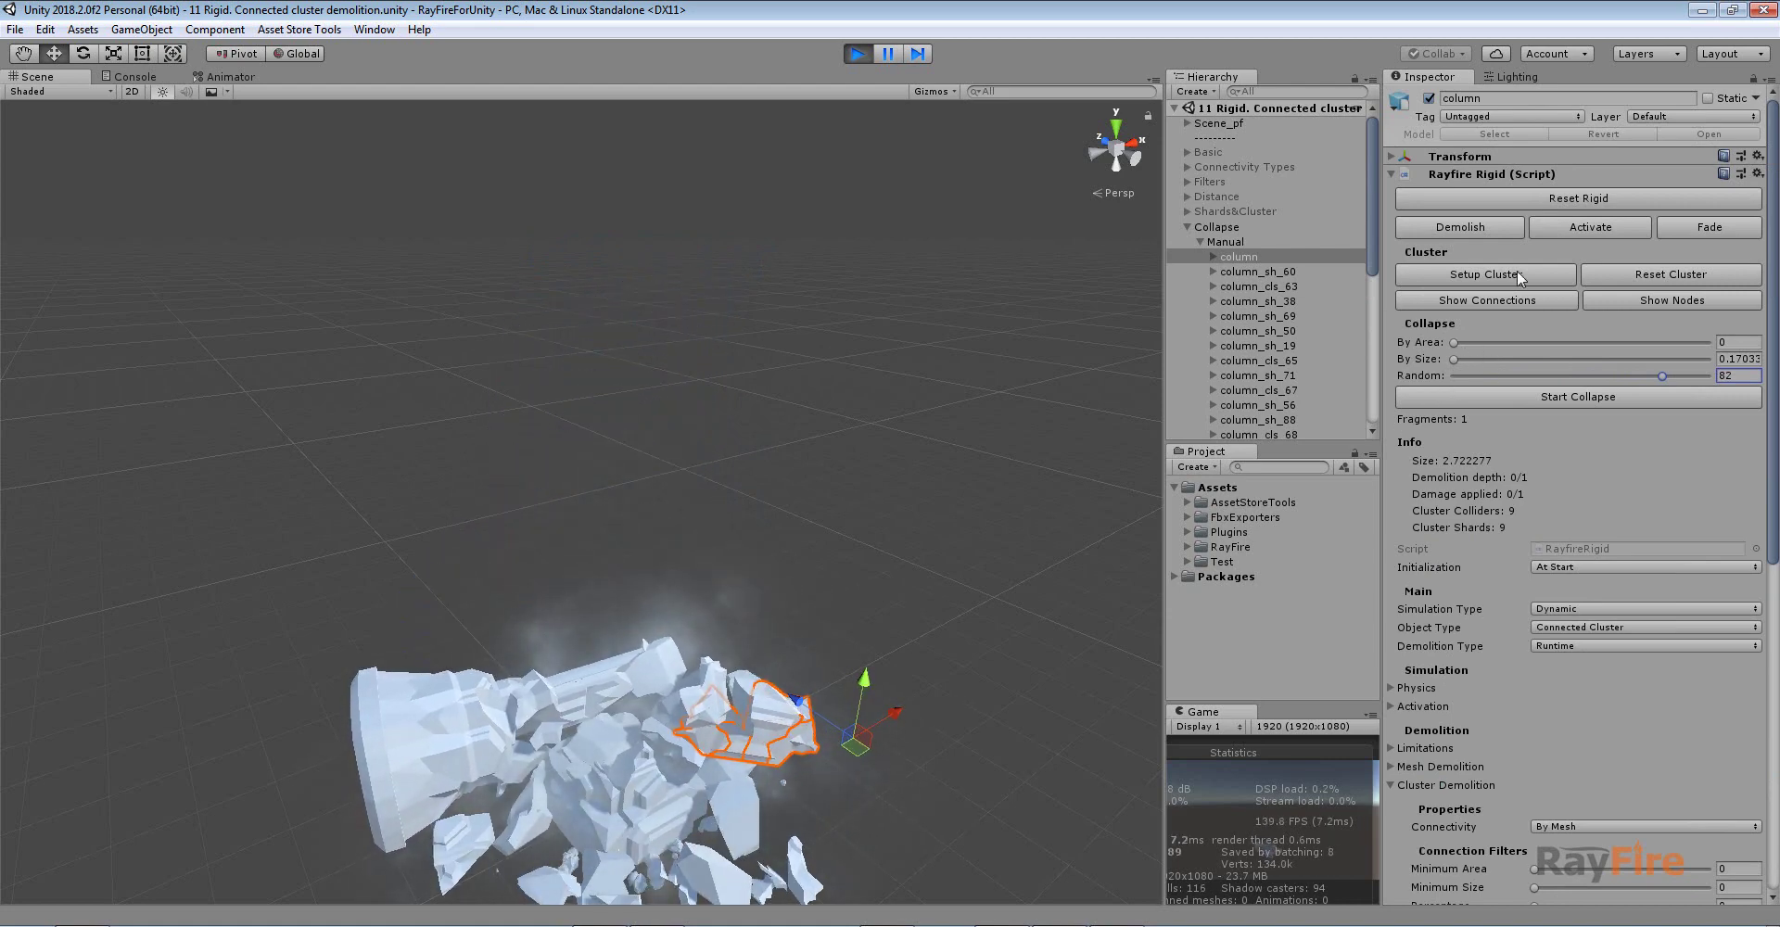
Reset the column and collapse it with By Size set to 0.546 and Random set to 81
left_click(1531, 201)
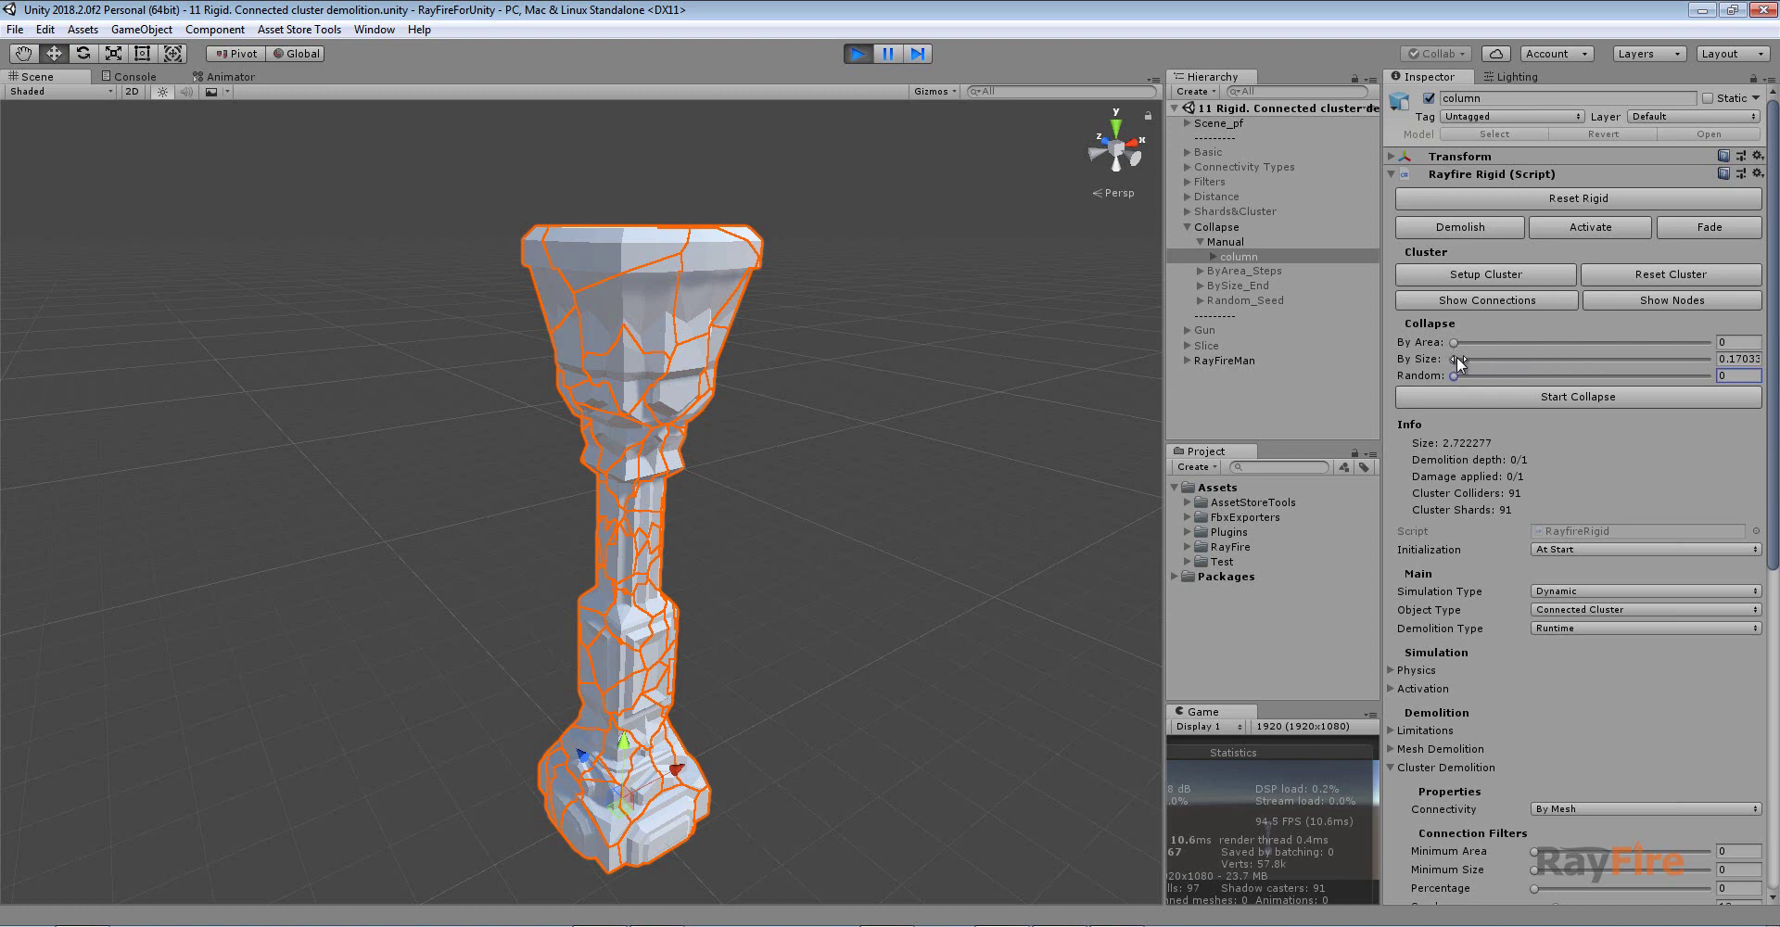
left_click_drag(1457, 358, 1503, 357)
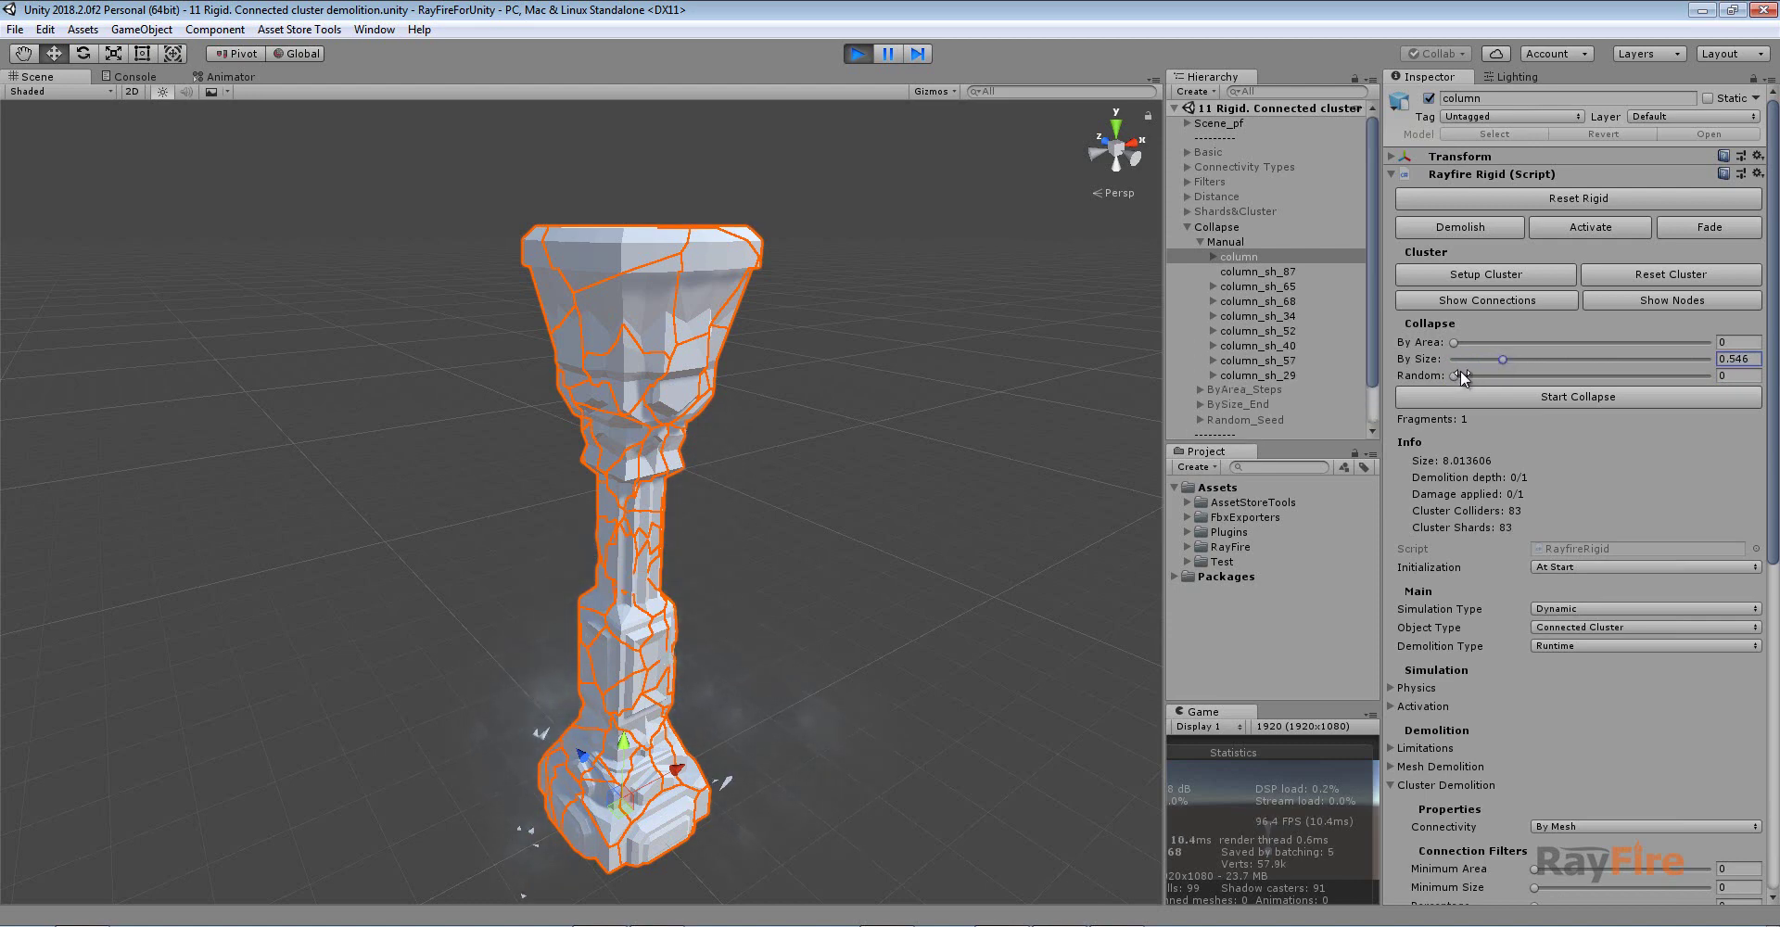
scroll(1533, 636, "down", 5)
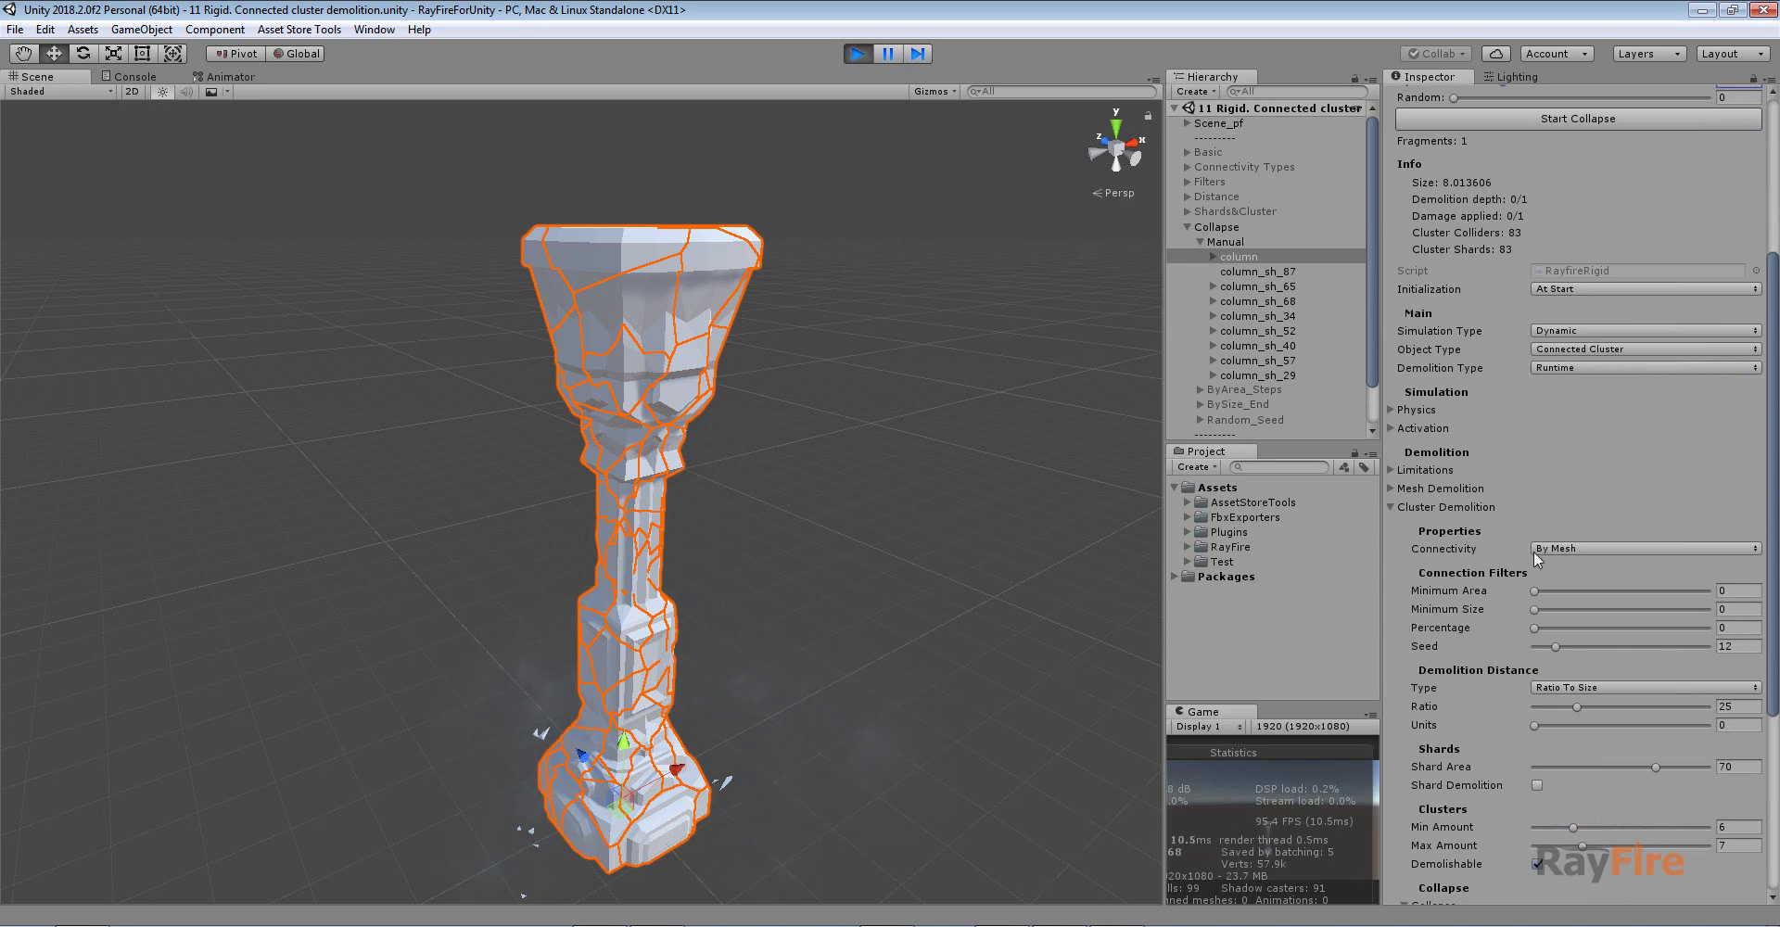
scroll(1529, 482, "up", 5)
left_click_drag(1457, 375, 1661, 375)
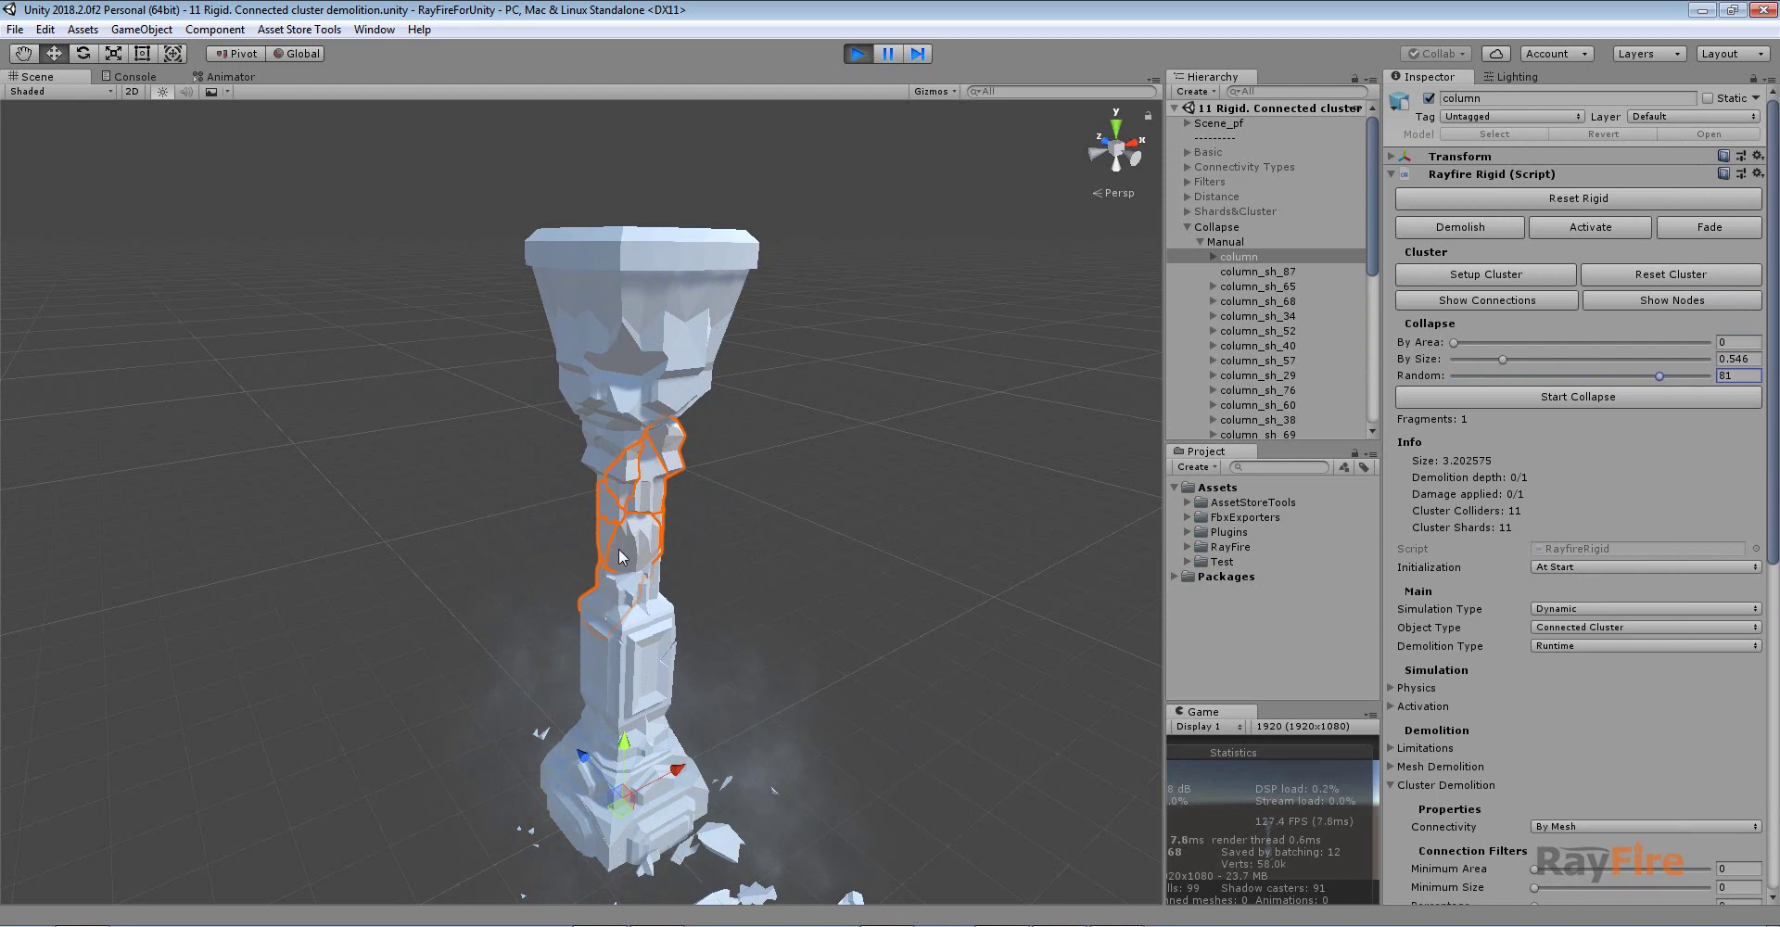
Select the top cluster column_cls_83 and raise its By Area collapse value to 0.132
left_click(647, 324)
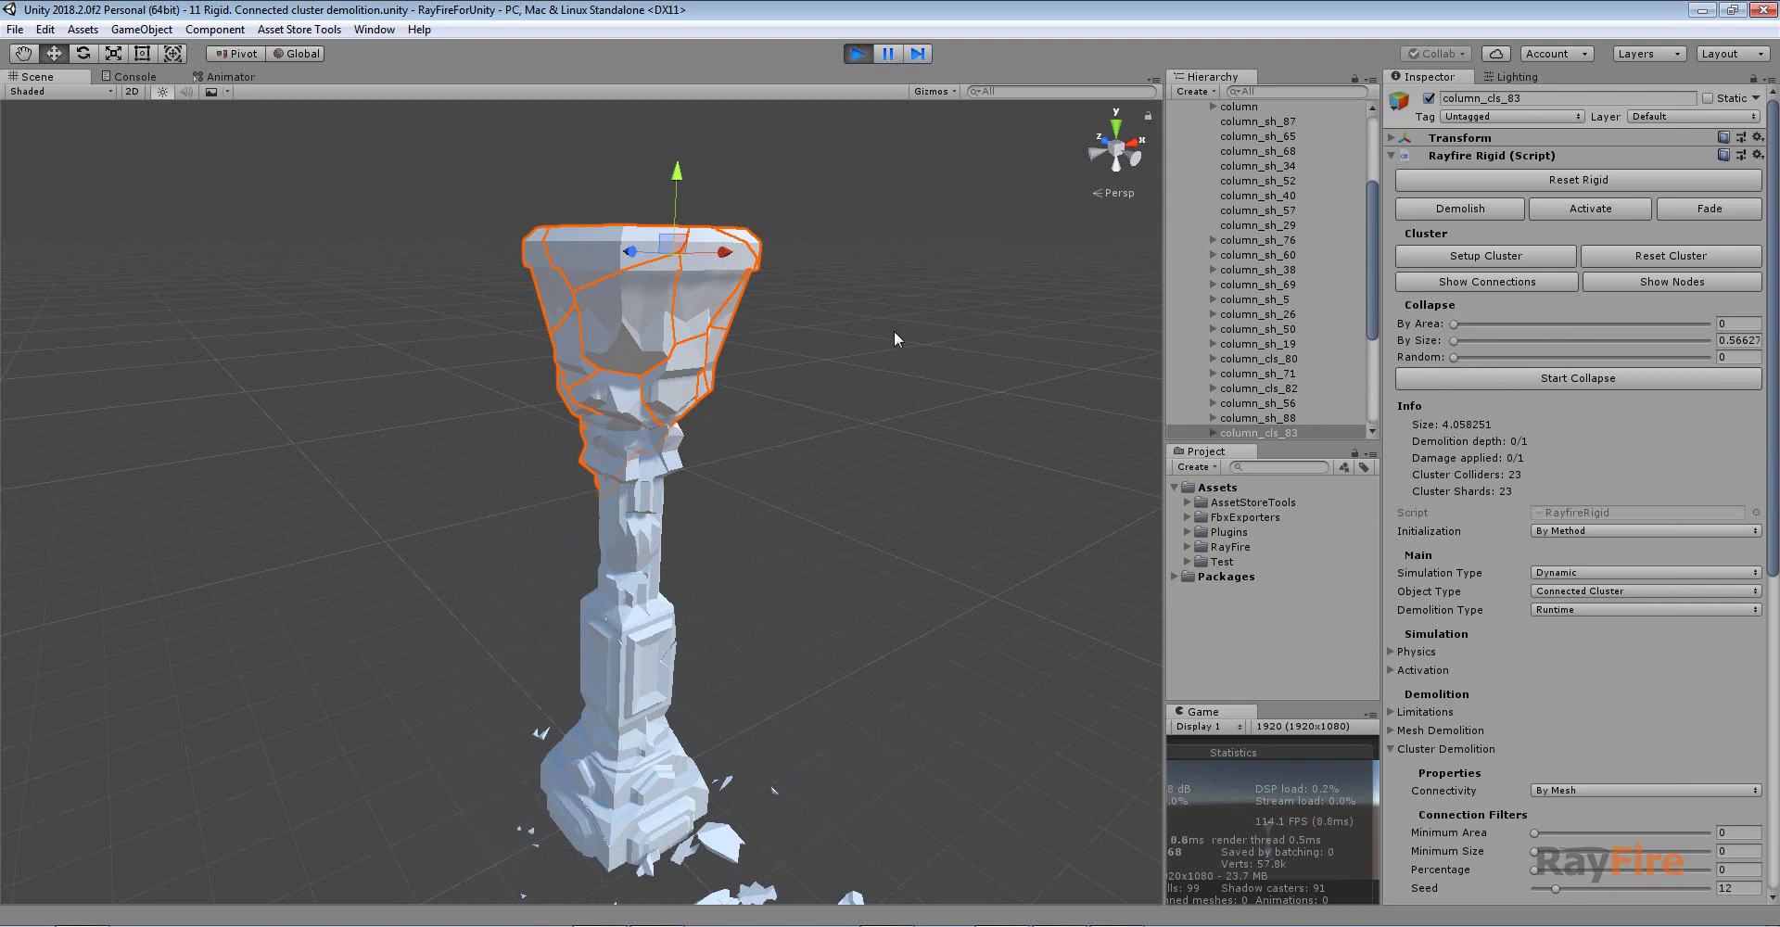
left_click_drag(1455, 322, 1541, 321)
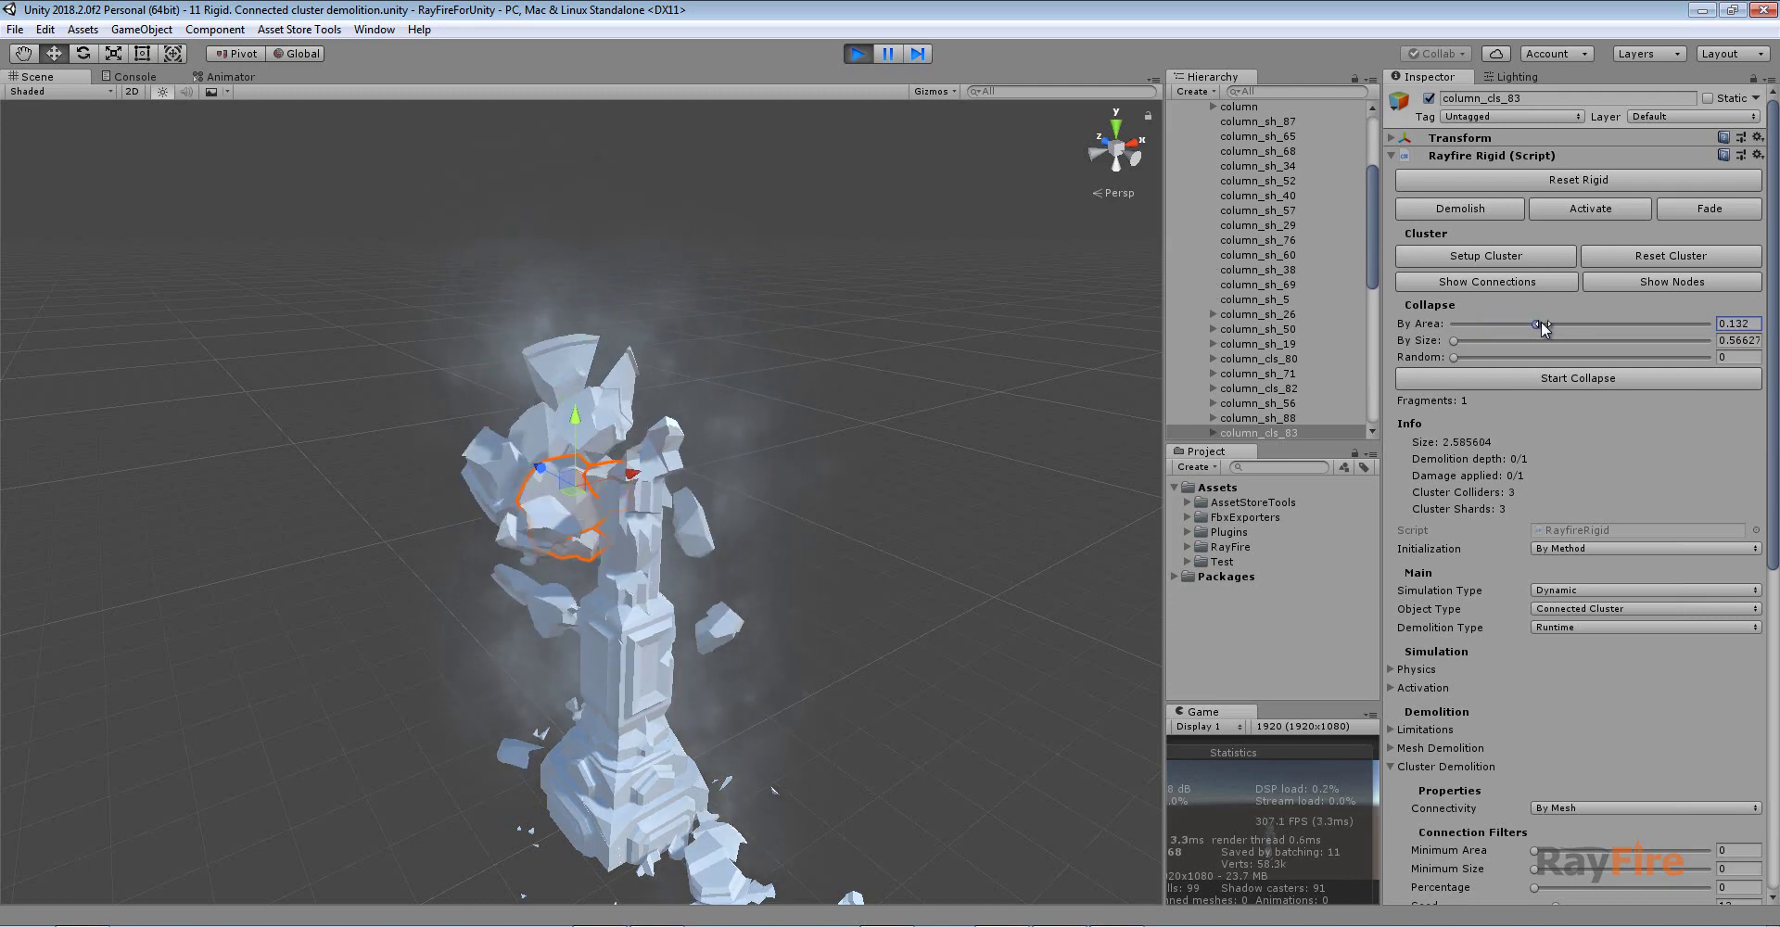
Select the fallen shard column_sh_18 and the remaining column cluster, and examine the broken column from several sides
left_click(703, 626)
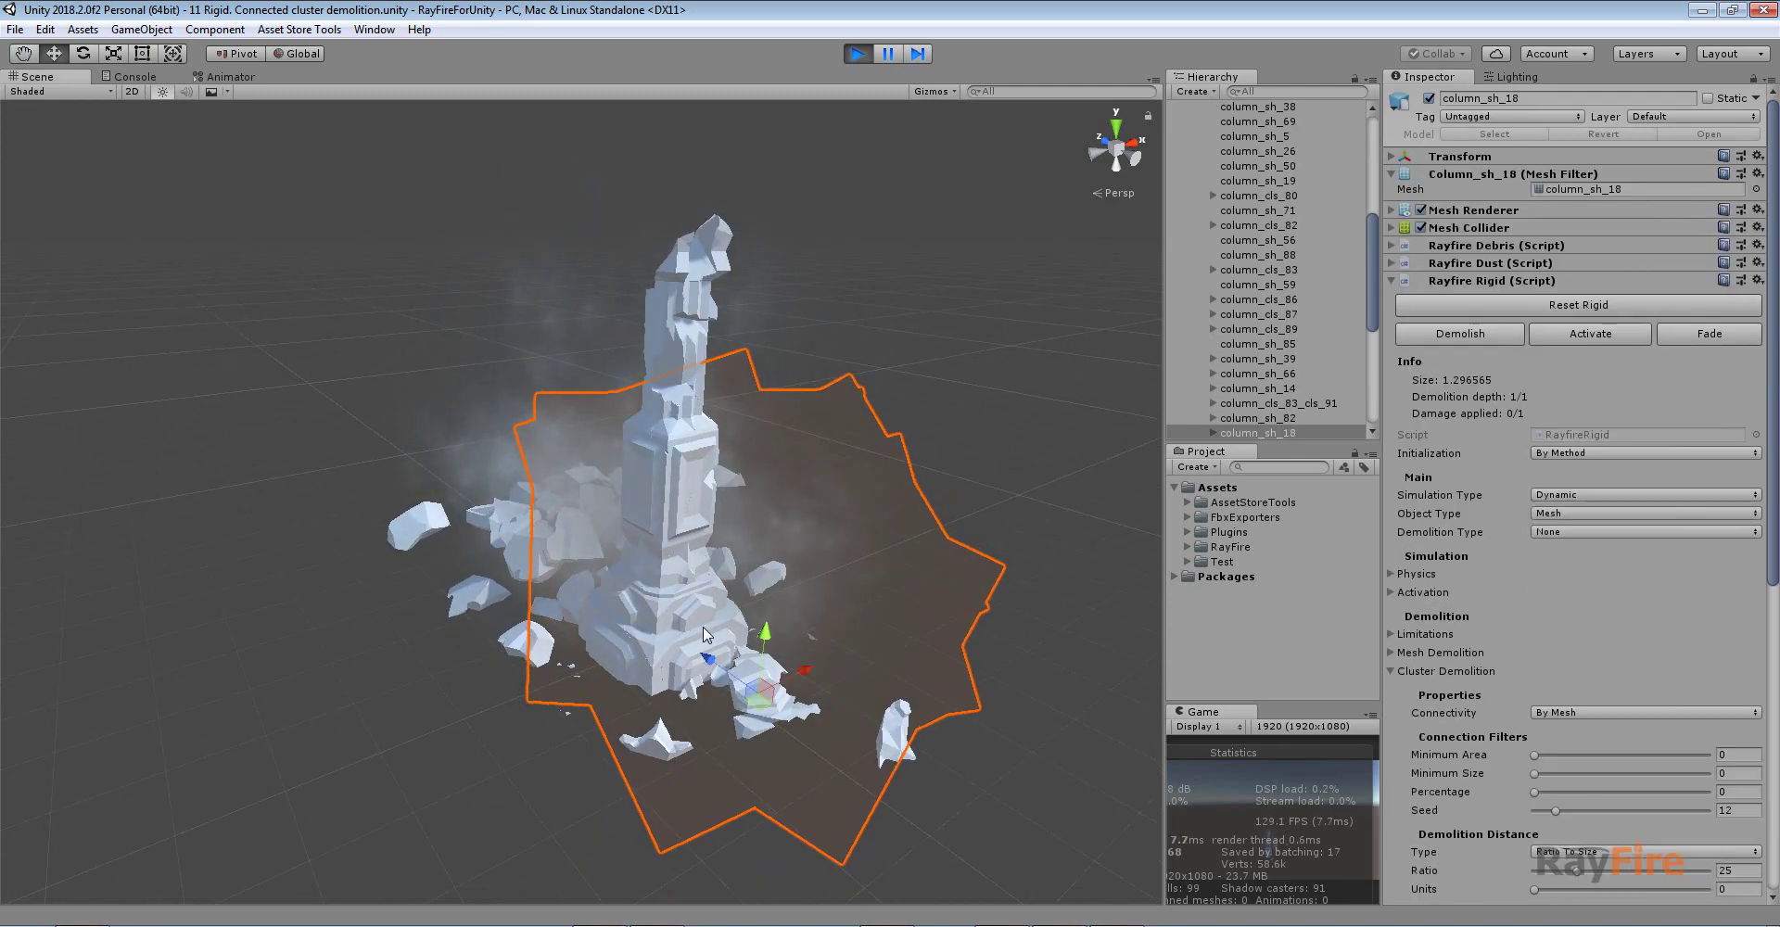
left_click(695, 344)
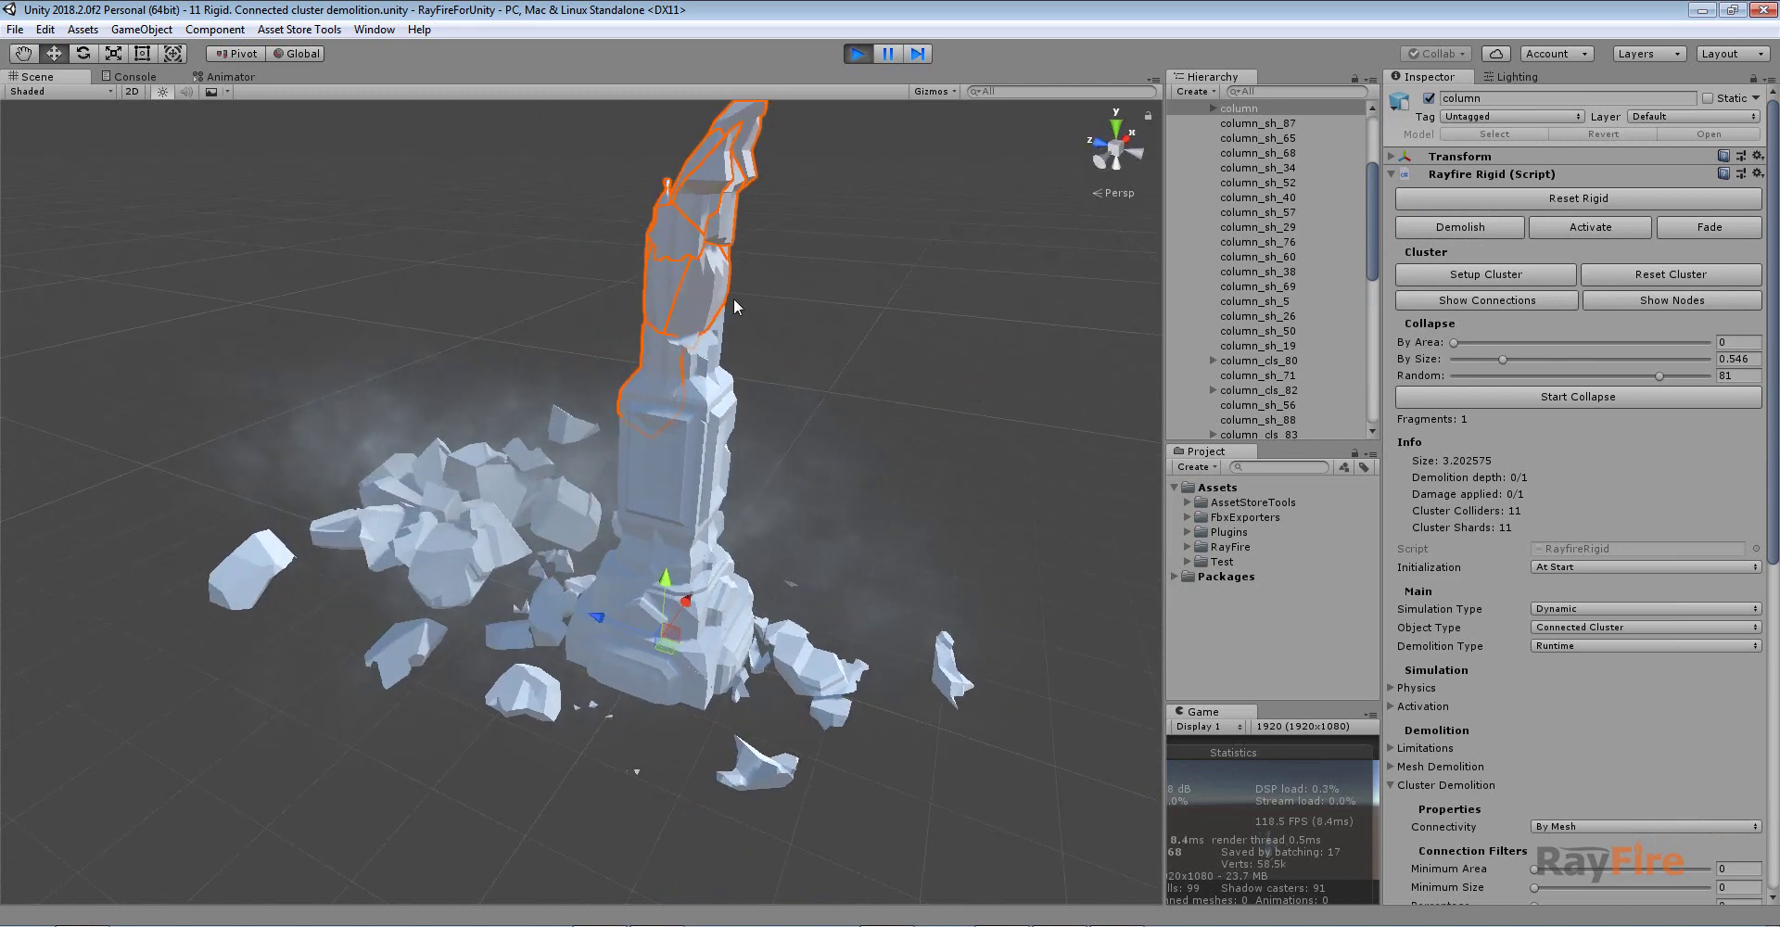
scroll(700, 389, "up", 2)
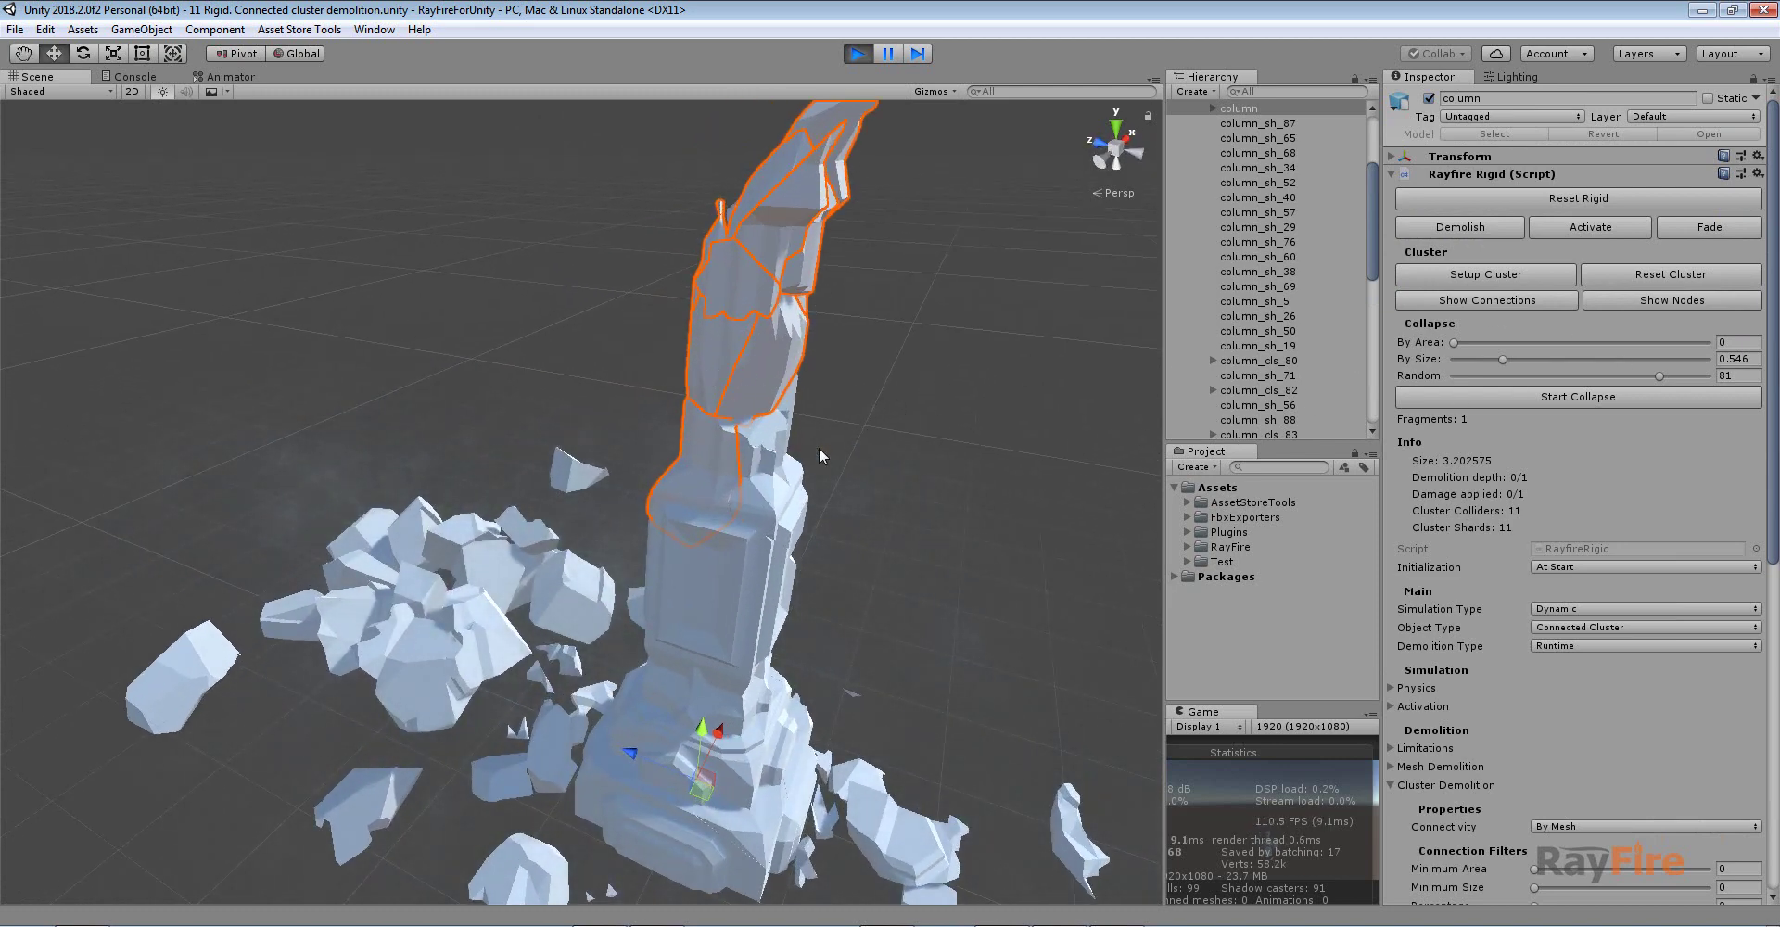
left_click_drag(729, 363, 727, 460, "alt")
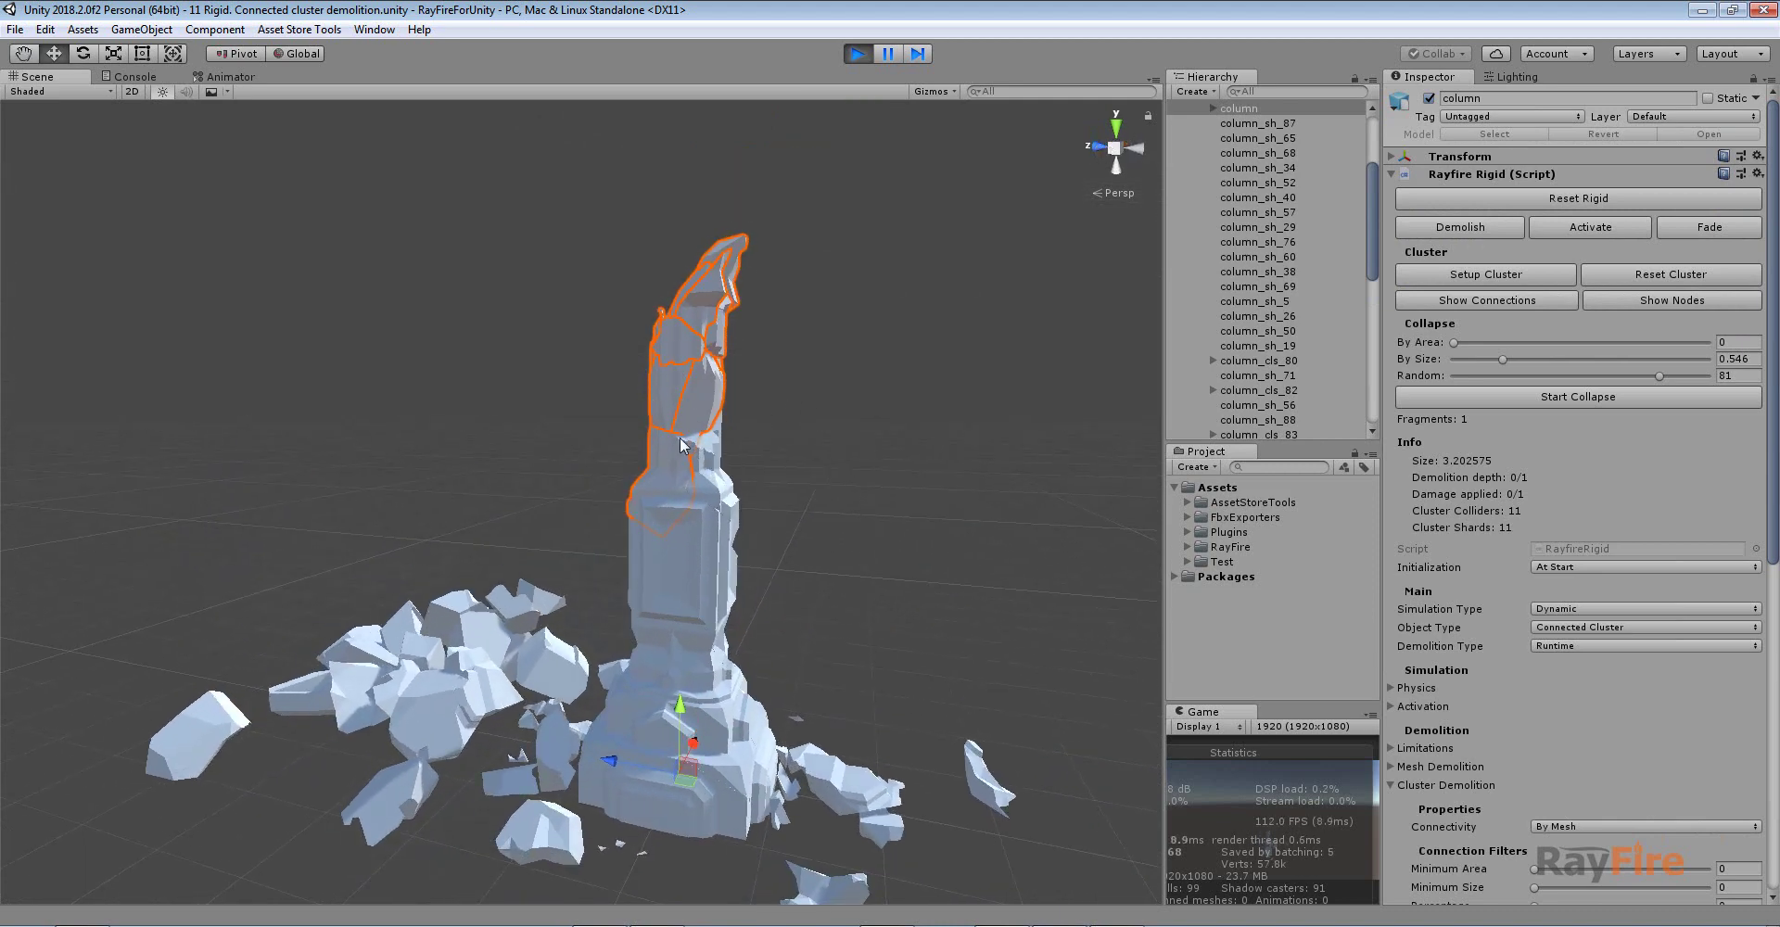
middle_click_drag(655, 419, 663, 362)
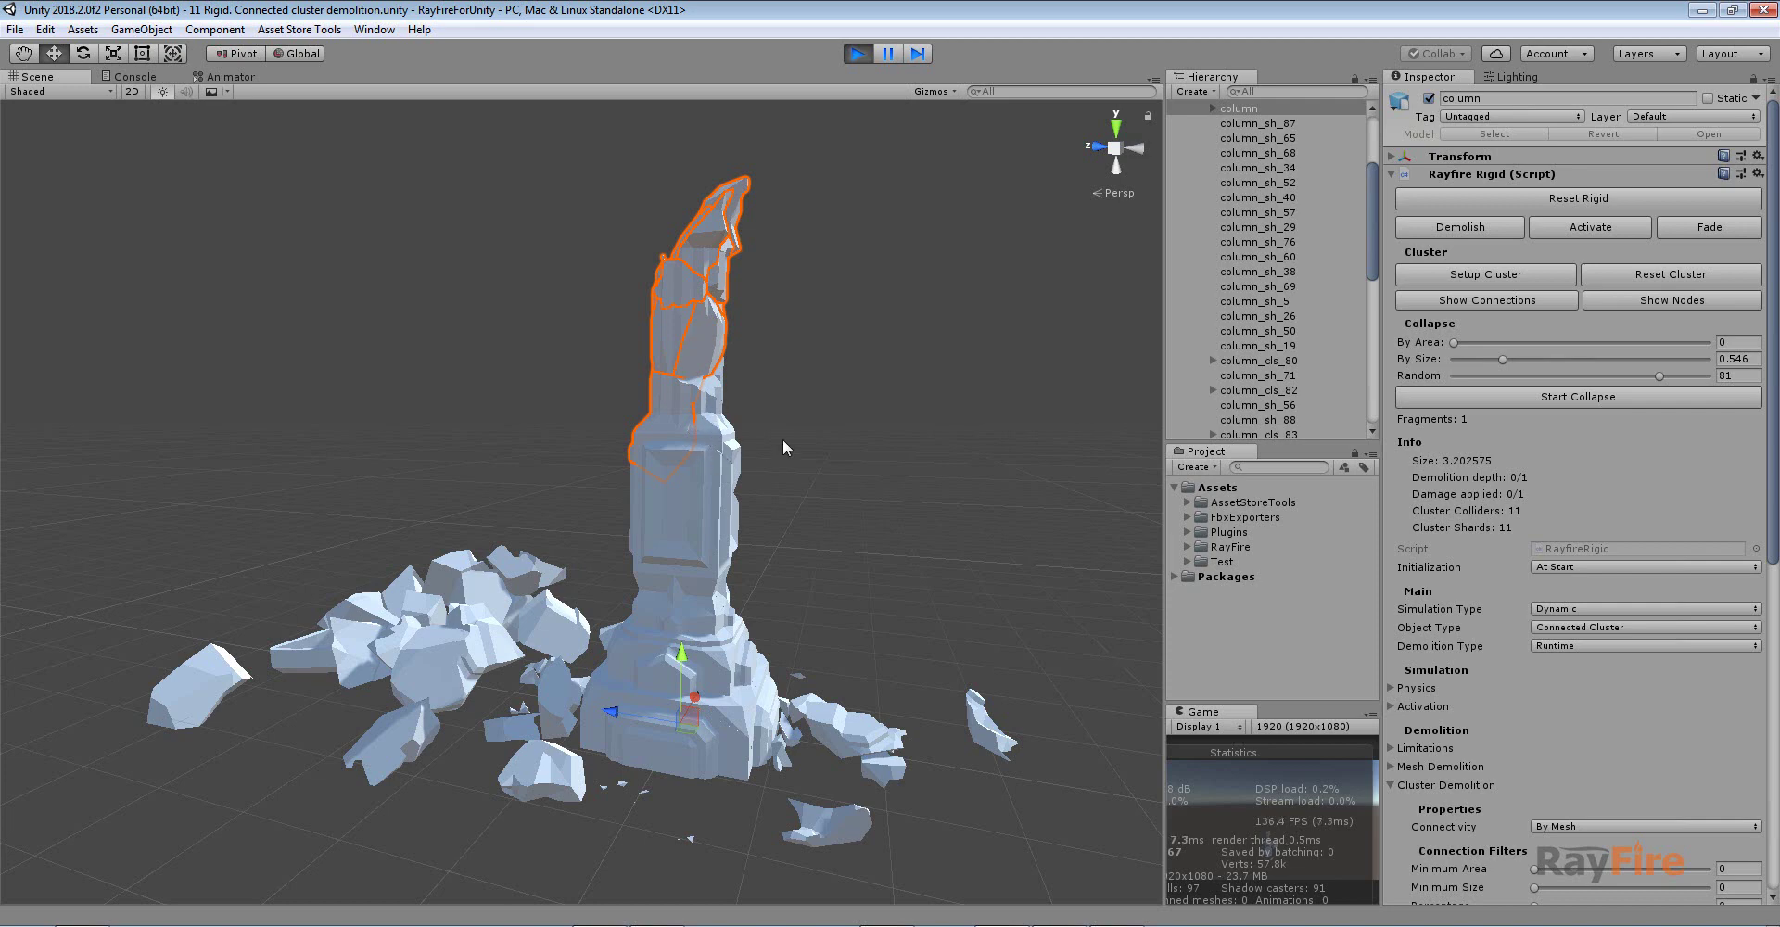
left_click_drag(766, 443, 692, 500, "alt")
left_click_drag(1135, 484, 1251, 424, "alt")
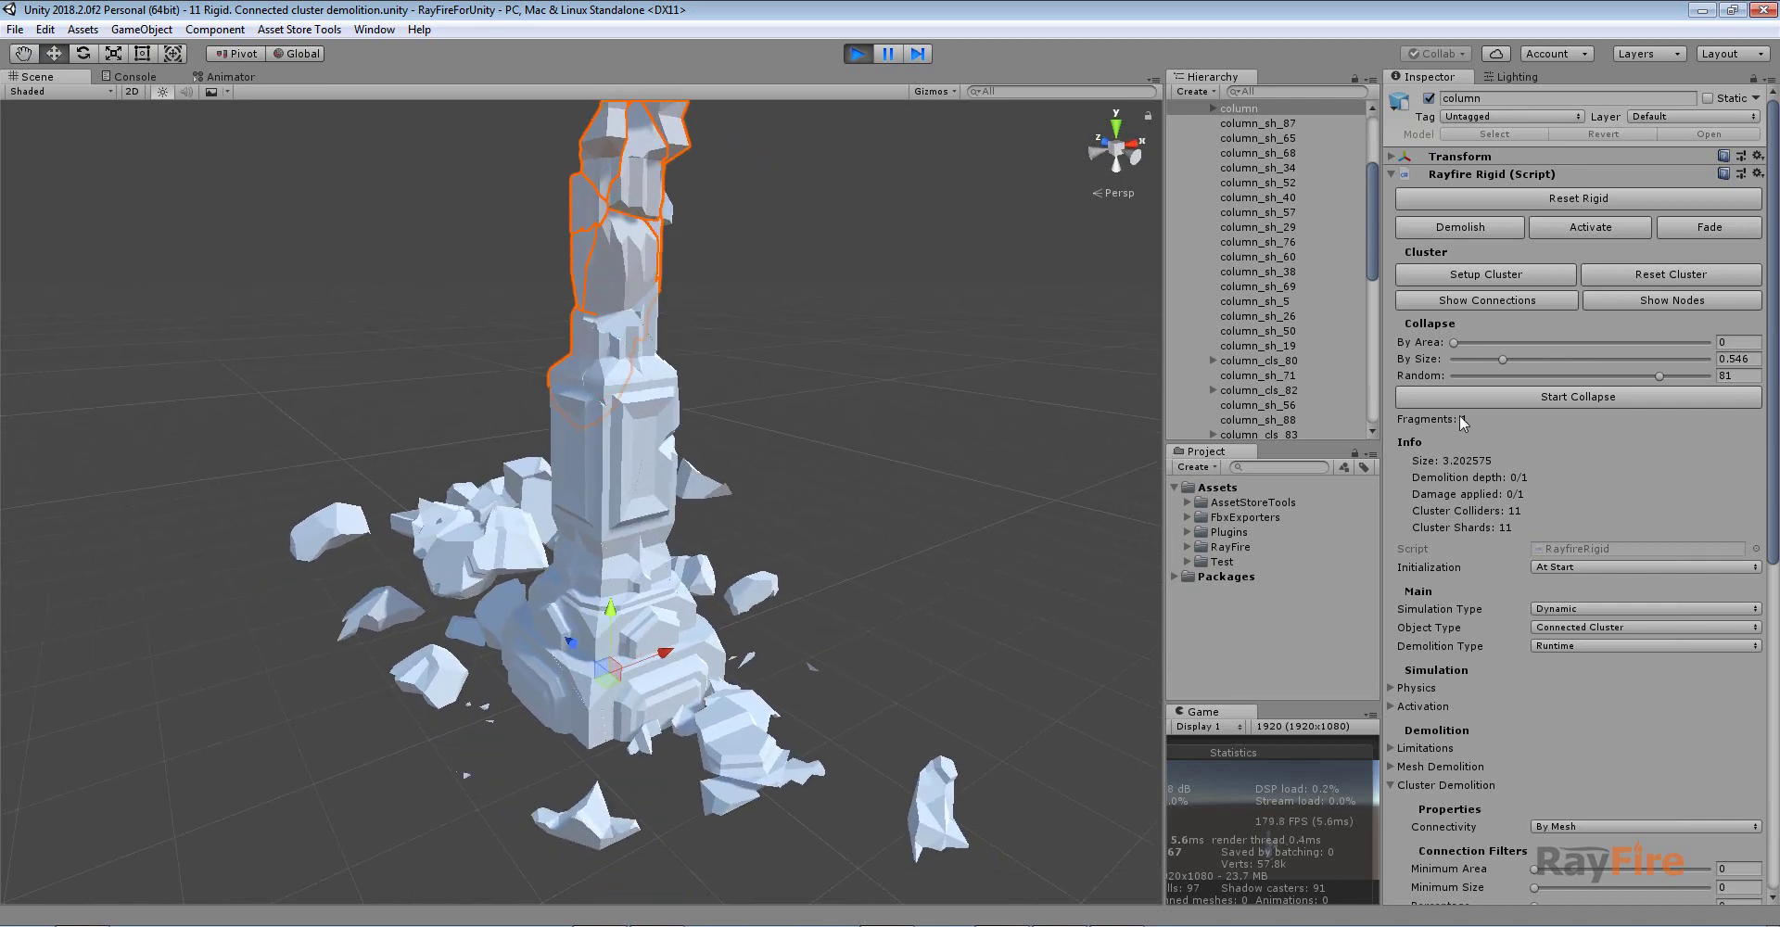
Raise the By Size collapse value of the remaining column cluster and select the column base
left_click_drag(1508, 363, 1662, 359)
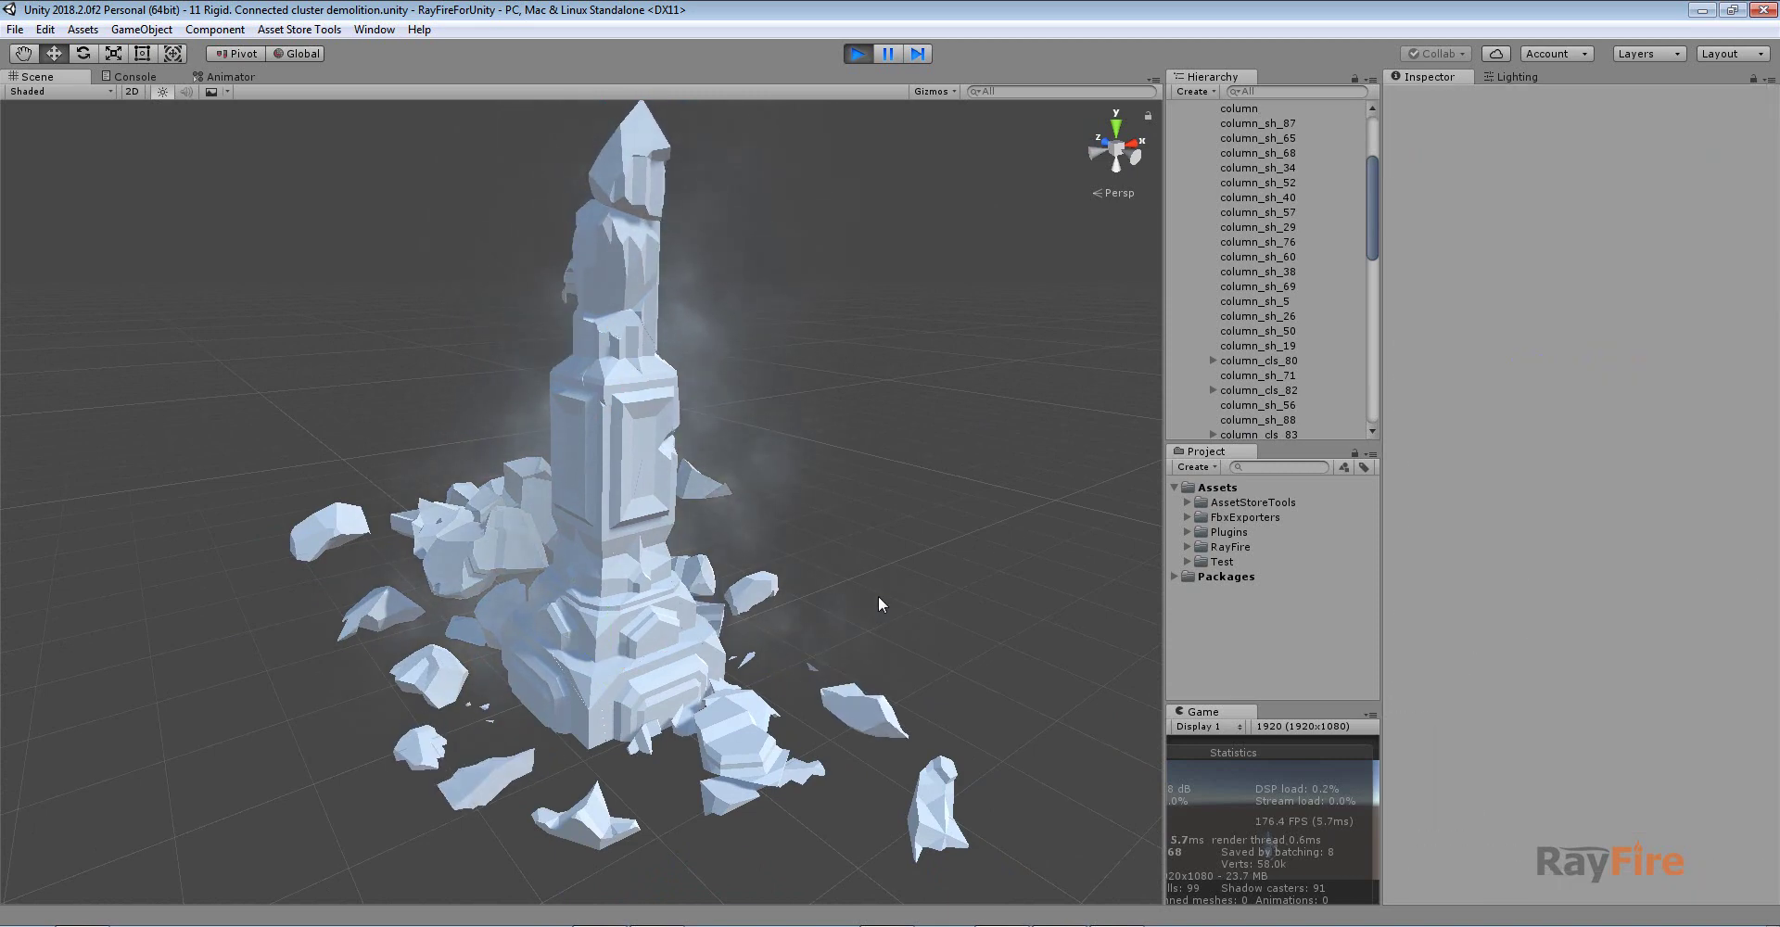
left_click(607, 683)
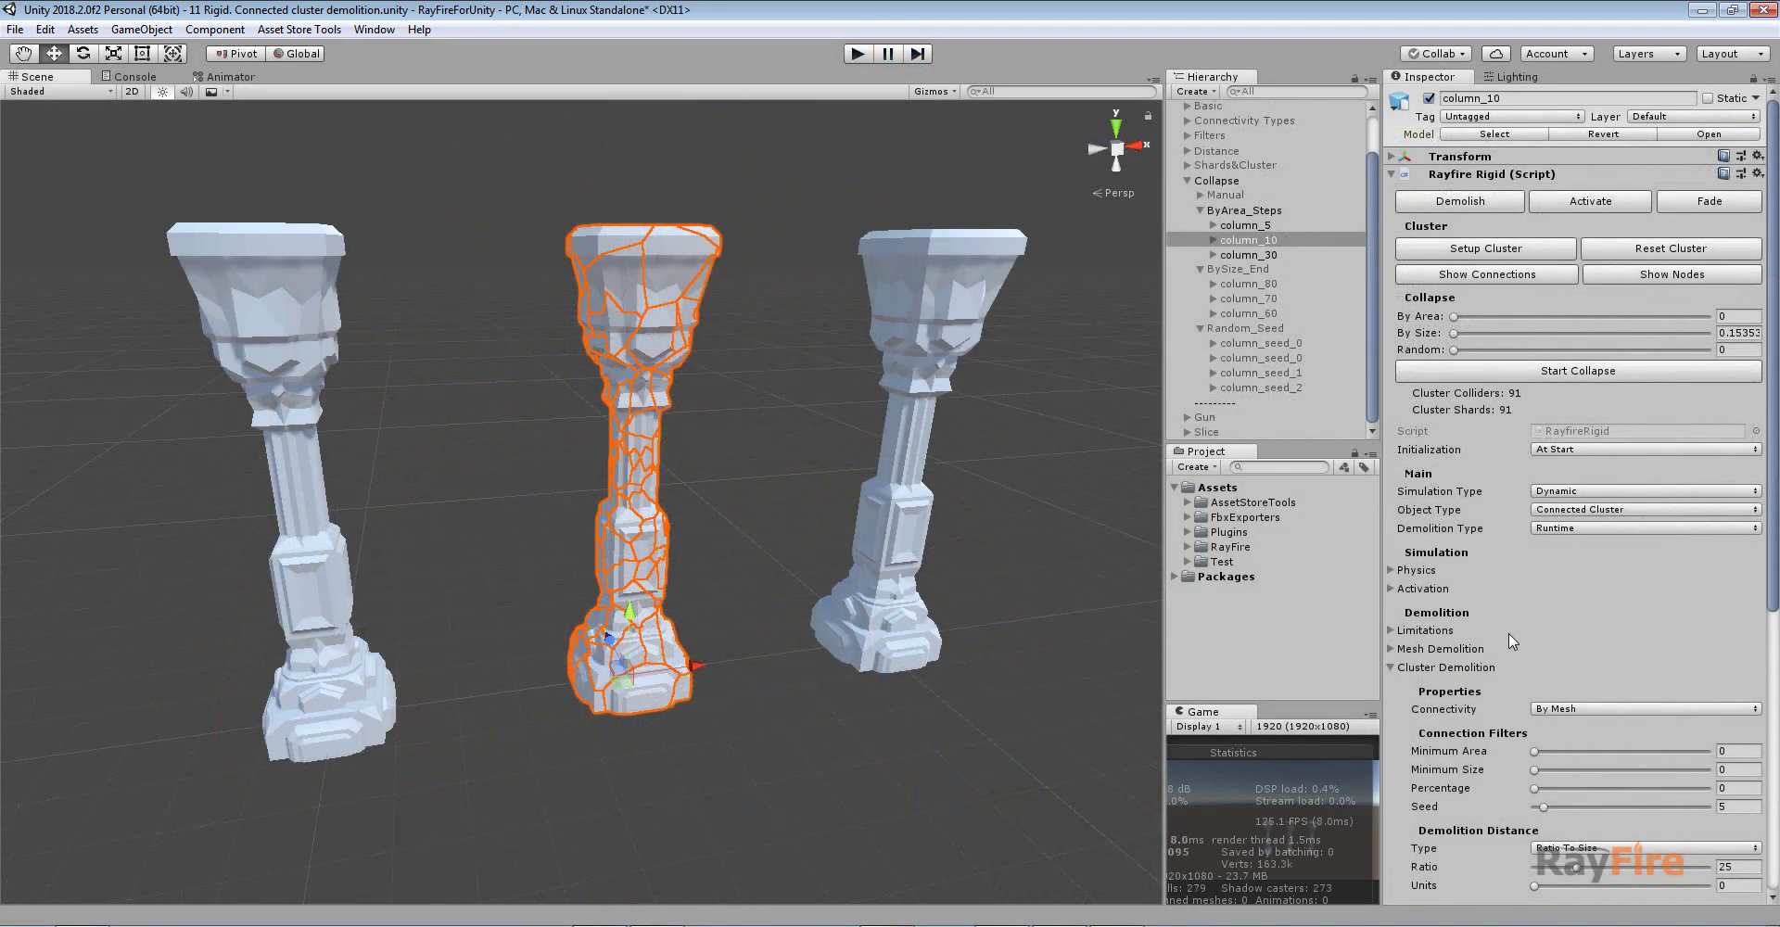
Compare column_10's manual collapse controls with the Collapse settings in its Cluster Demolition properties
scroll(1545, 636, "down", 10)
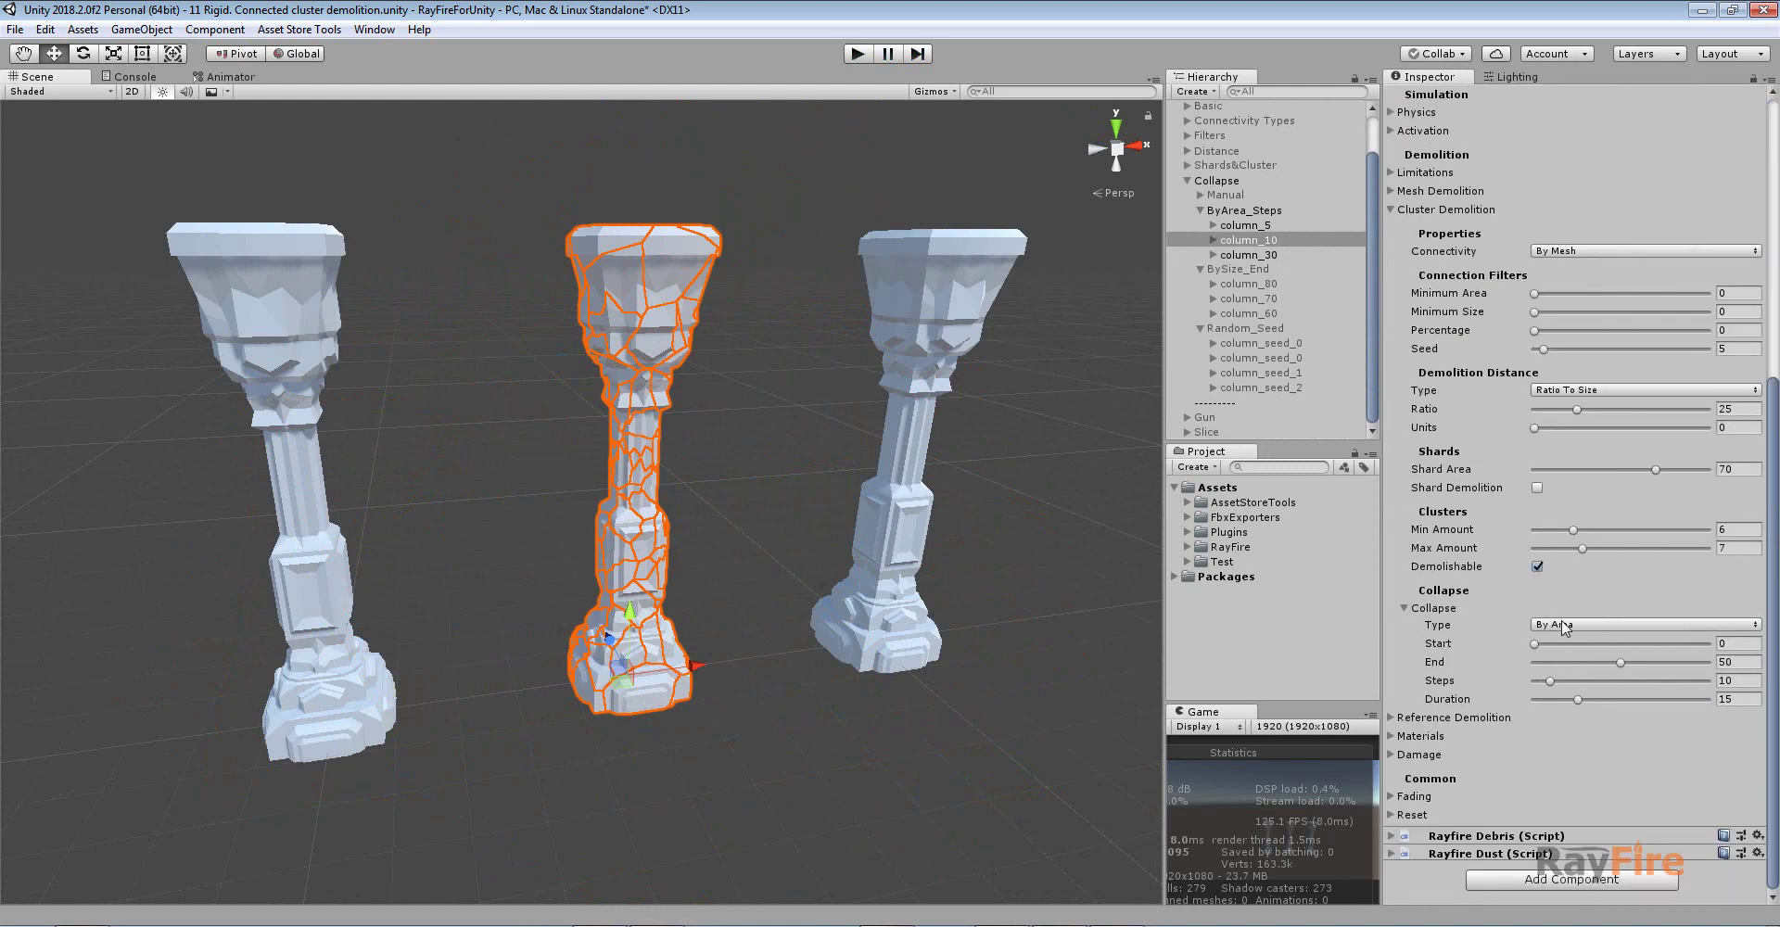
scroll(1541, 619, "up", 10)
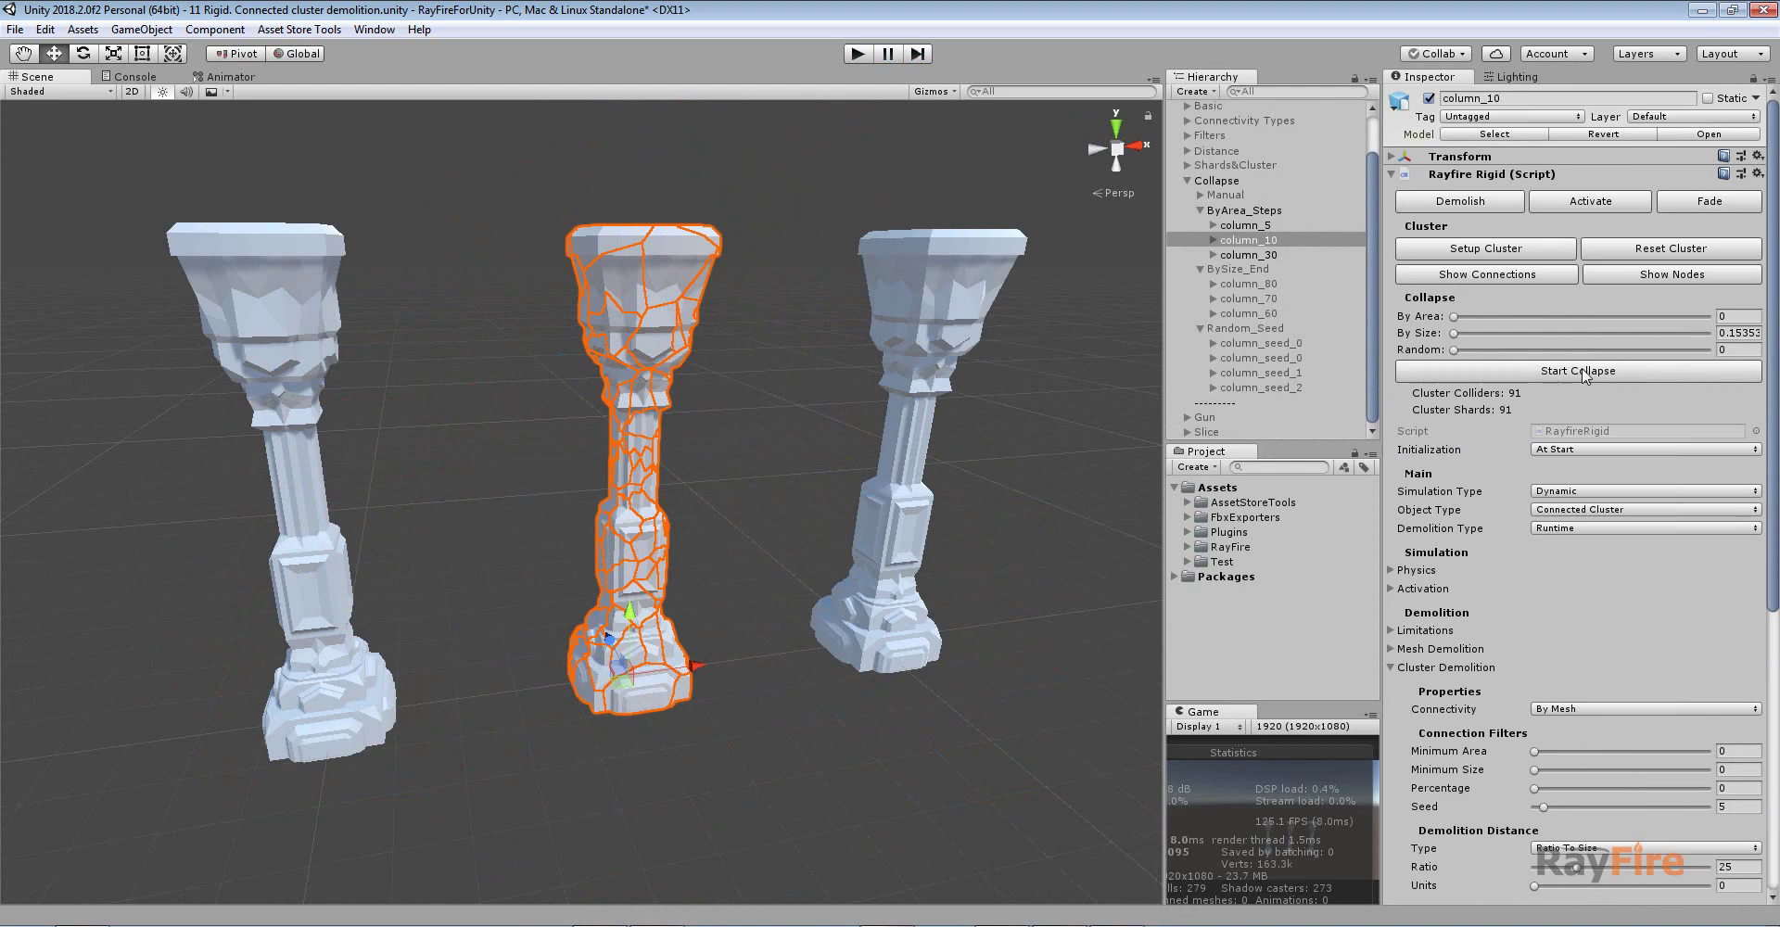
scroll(1539, 816, "down", 7)
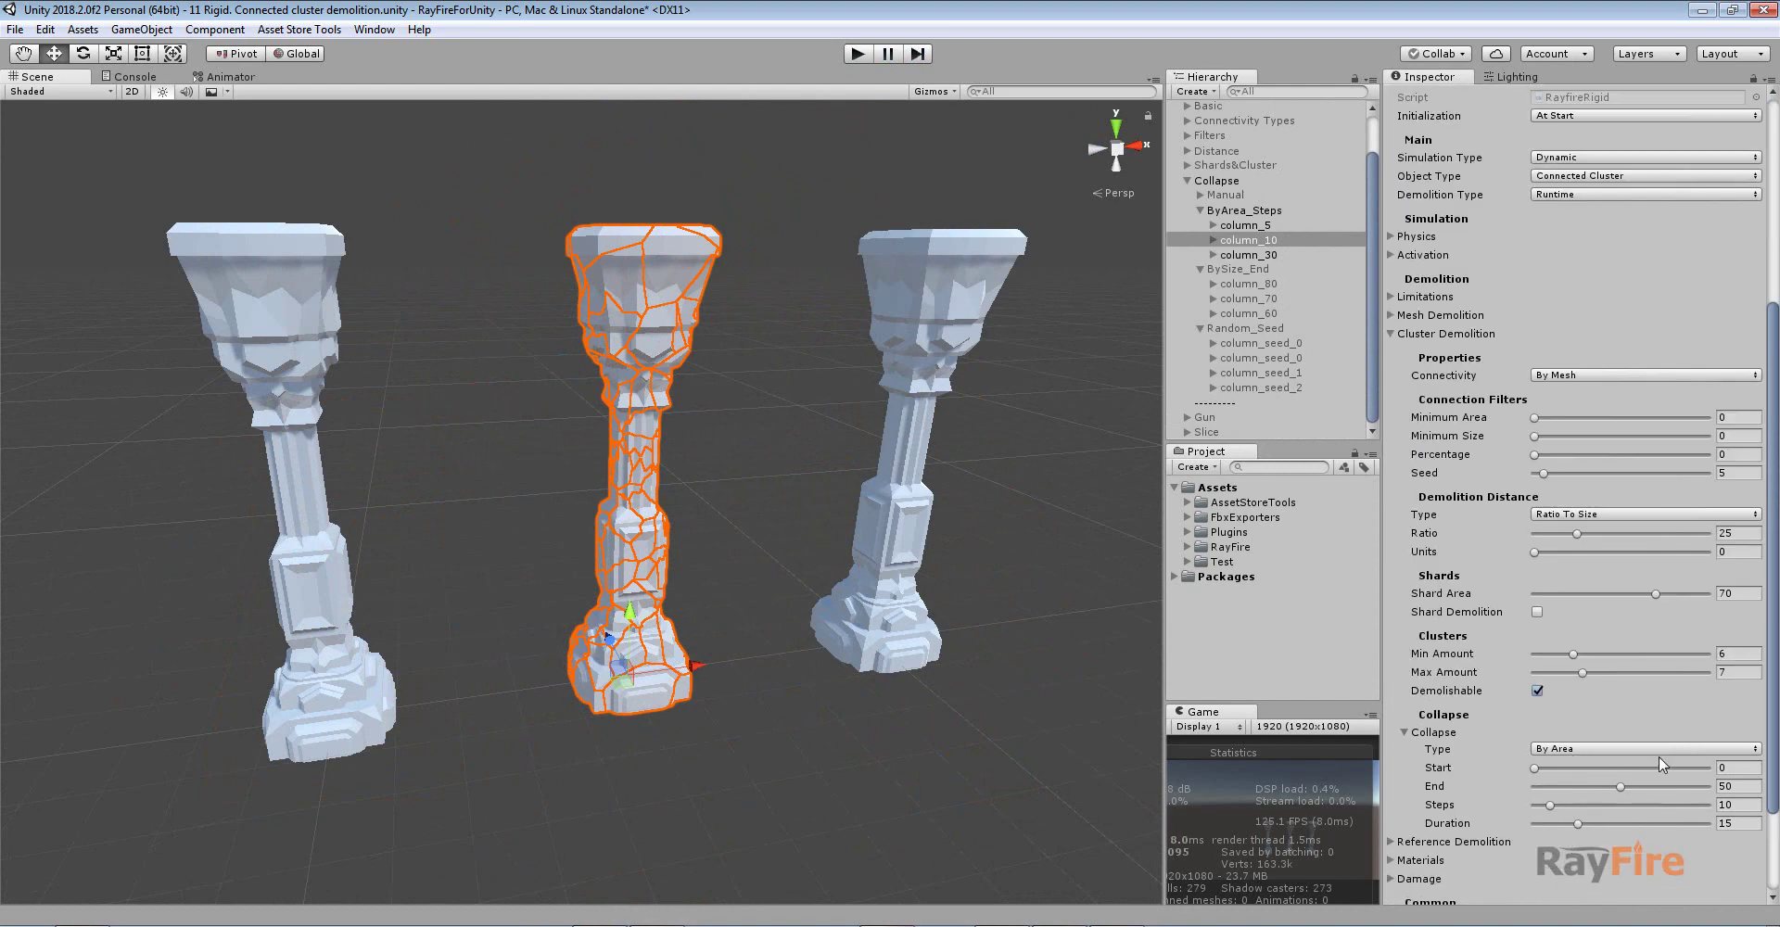
scroll(1648, 770, "up", 6)
Switch to Rider and highlight the RFCollapse.SizeCollapse call and its rigid and sizeCollapse arguments in RayfireRigidEditor.cs
key("alt+Tab")
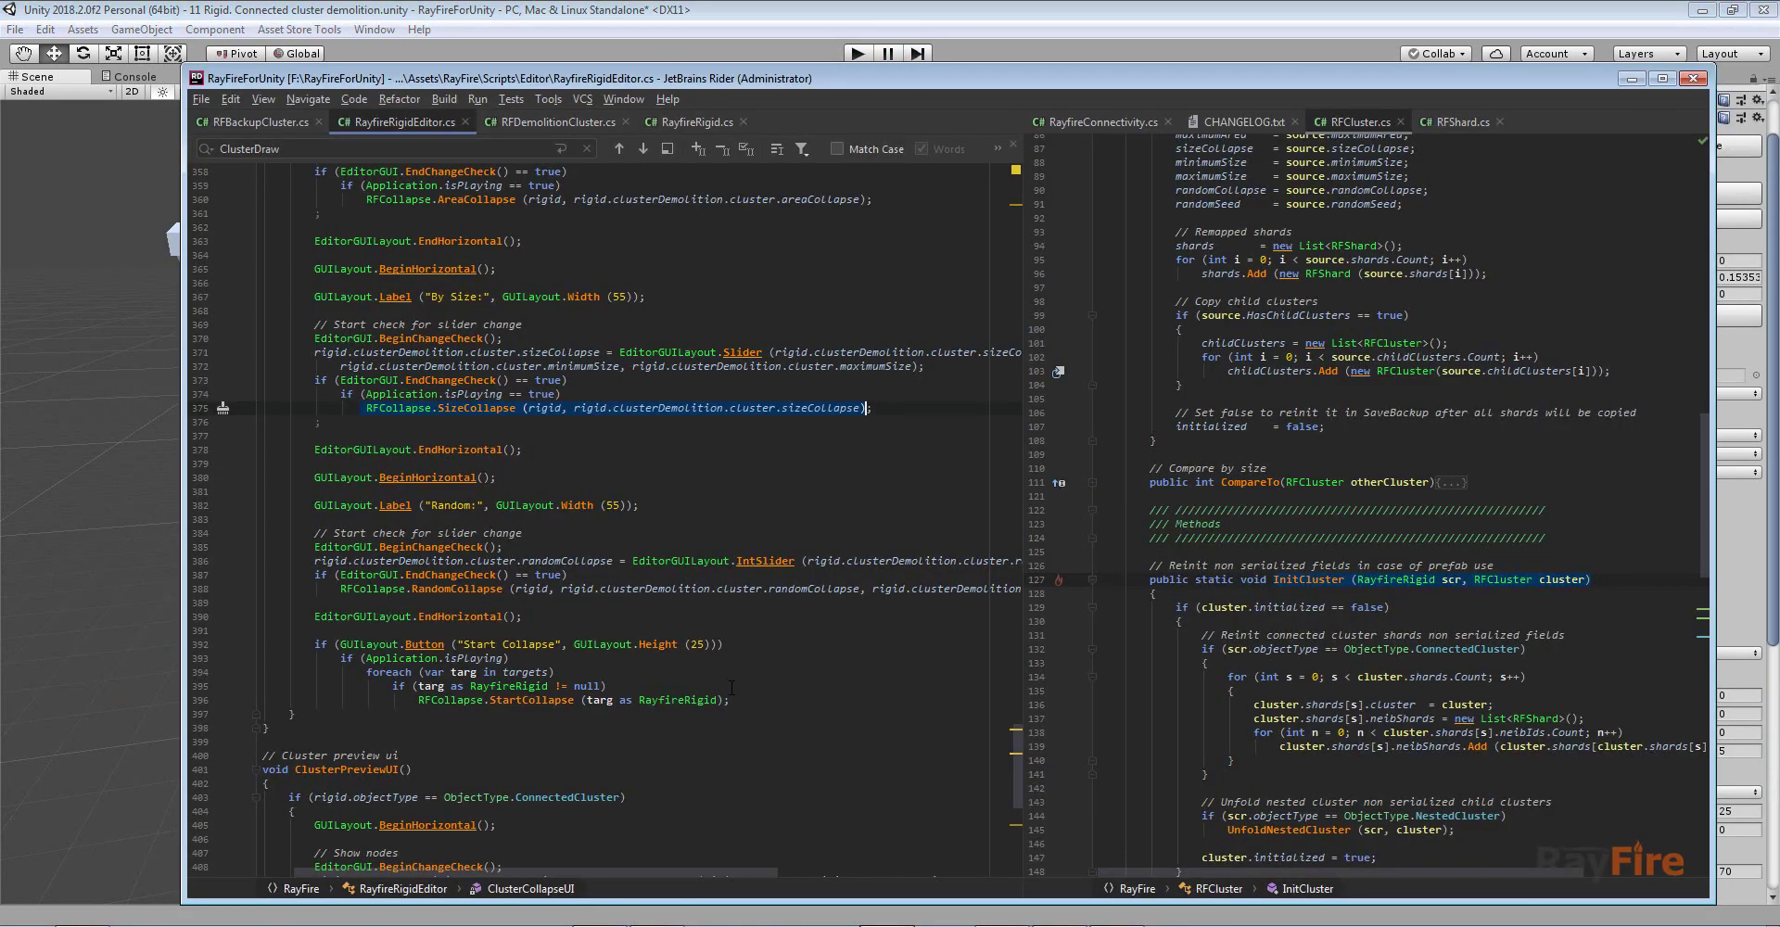
left_click(365, 407)
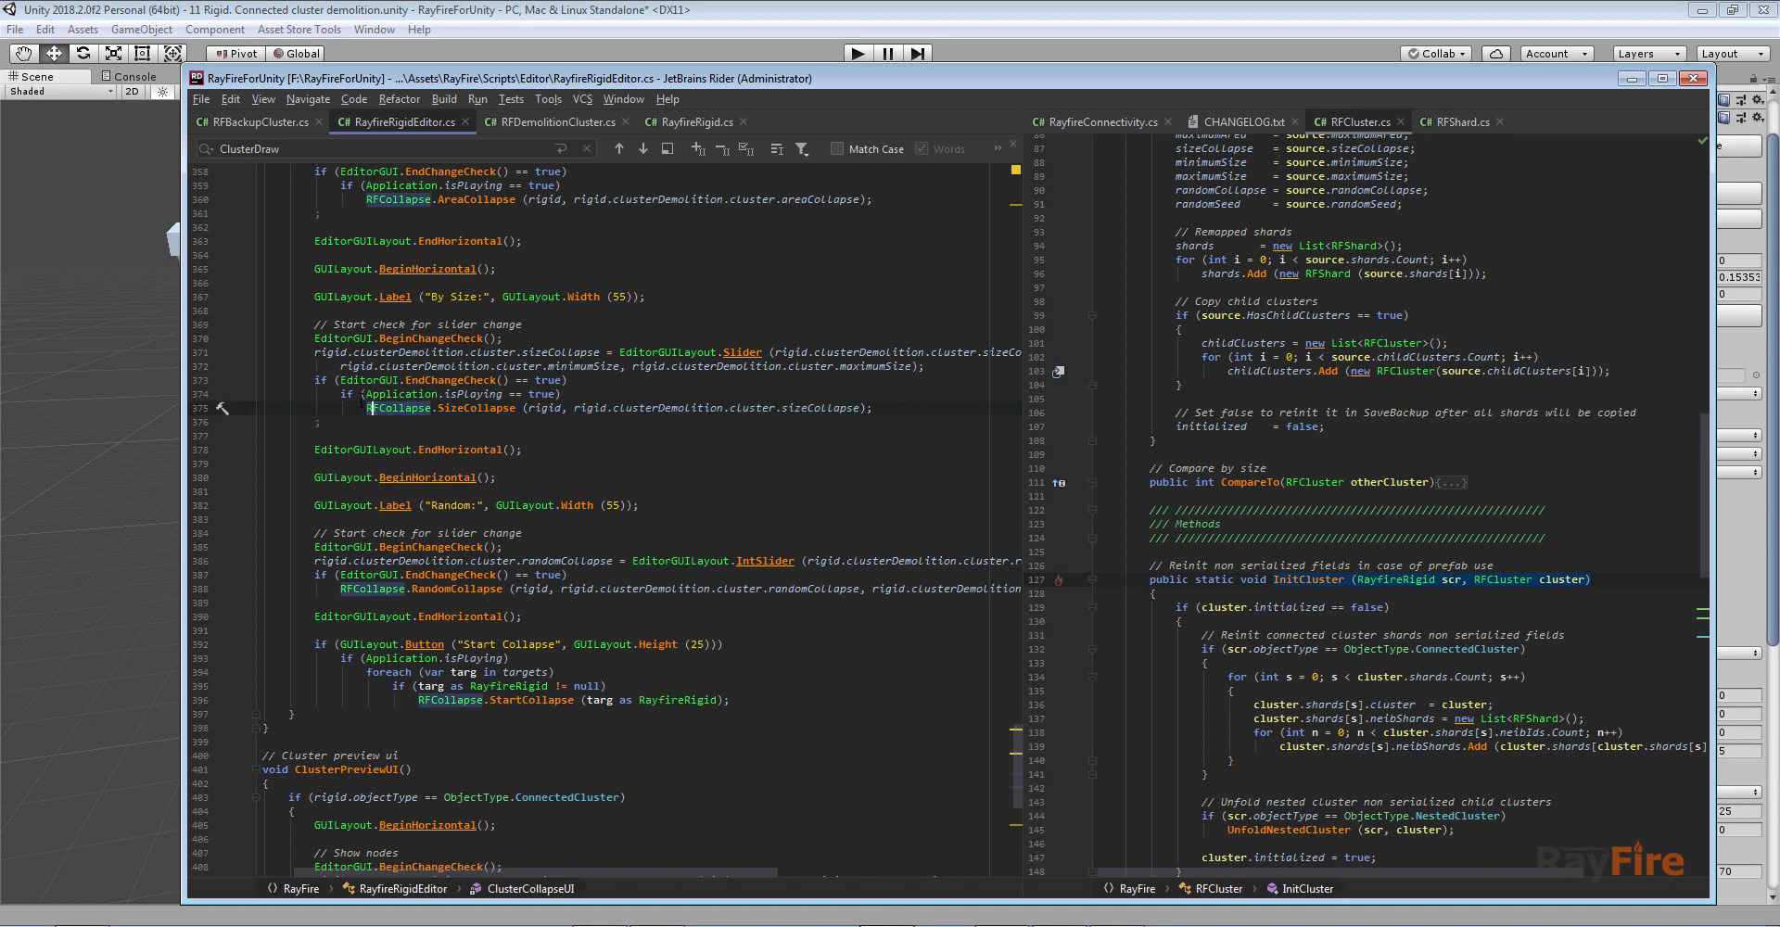
left_click_drag(365, 408, 617, 408)
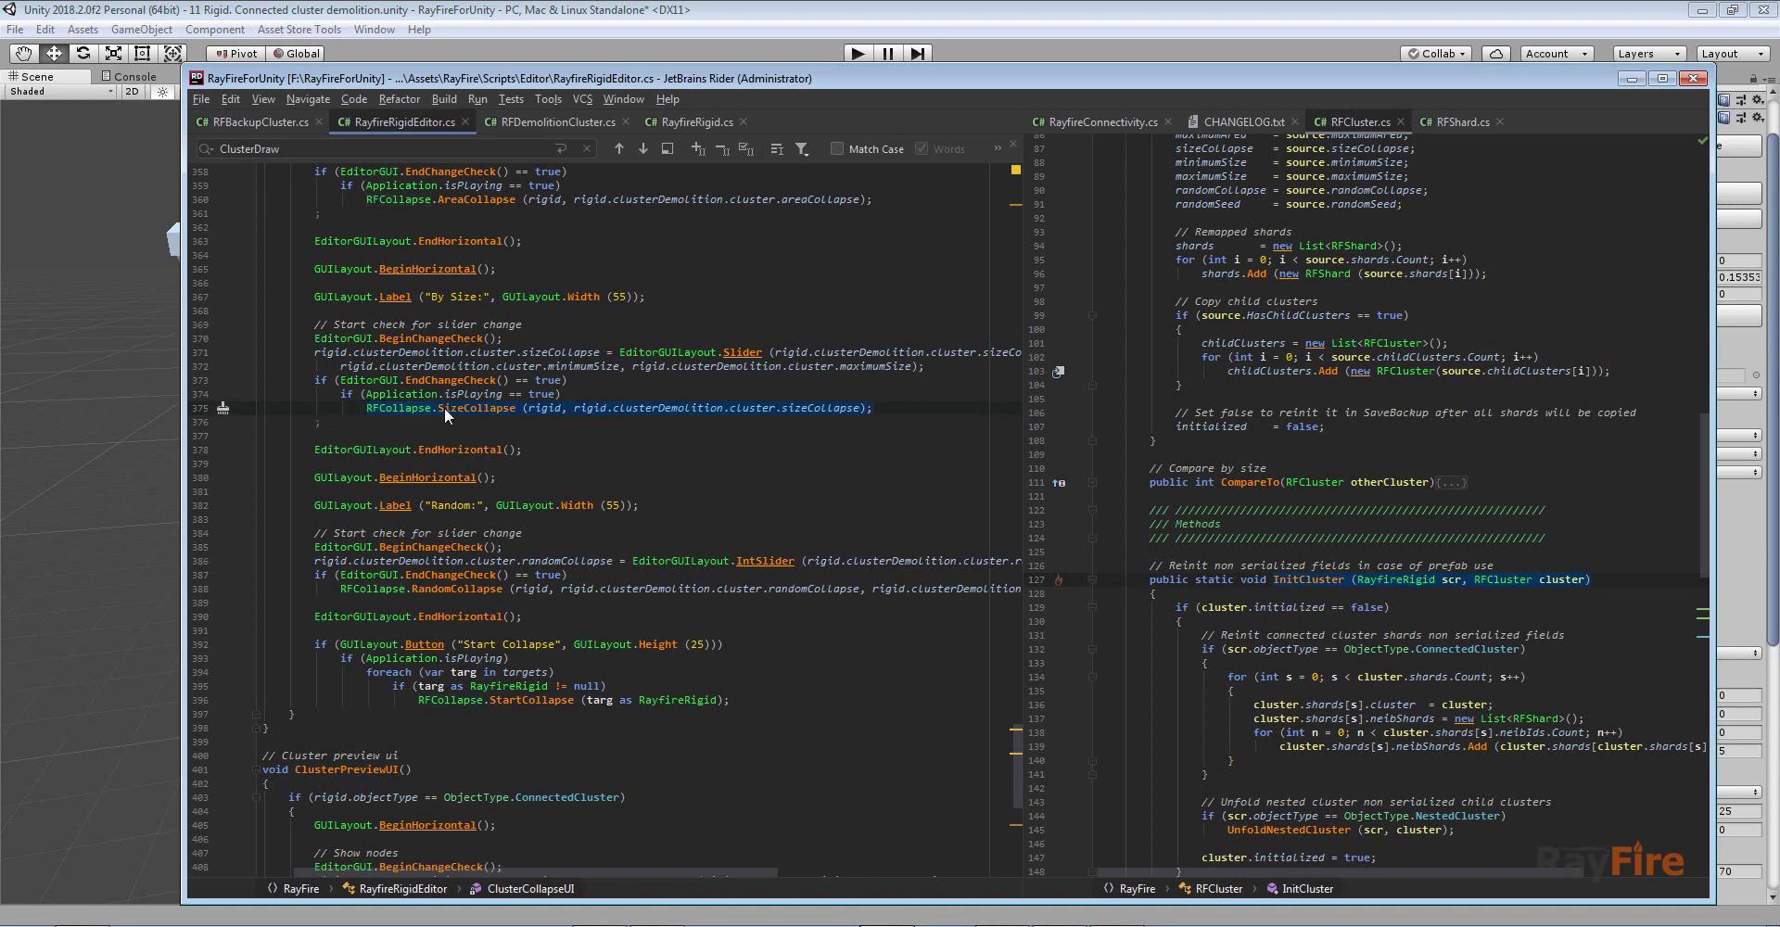
left_click(549, 409)
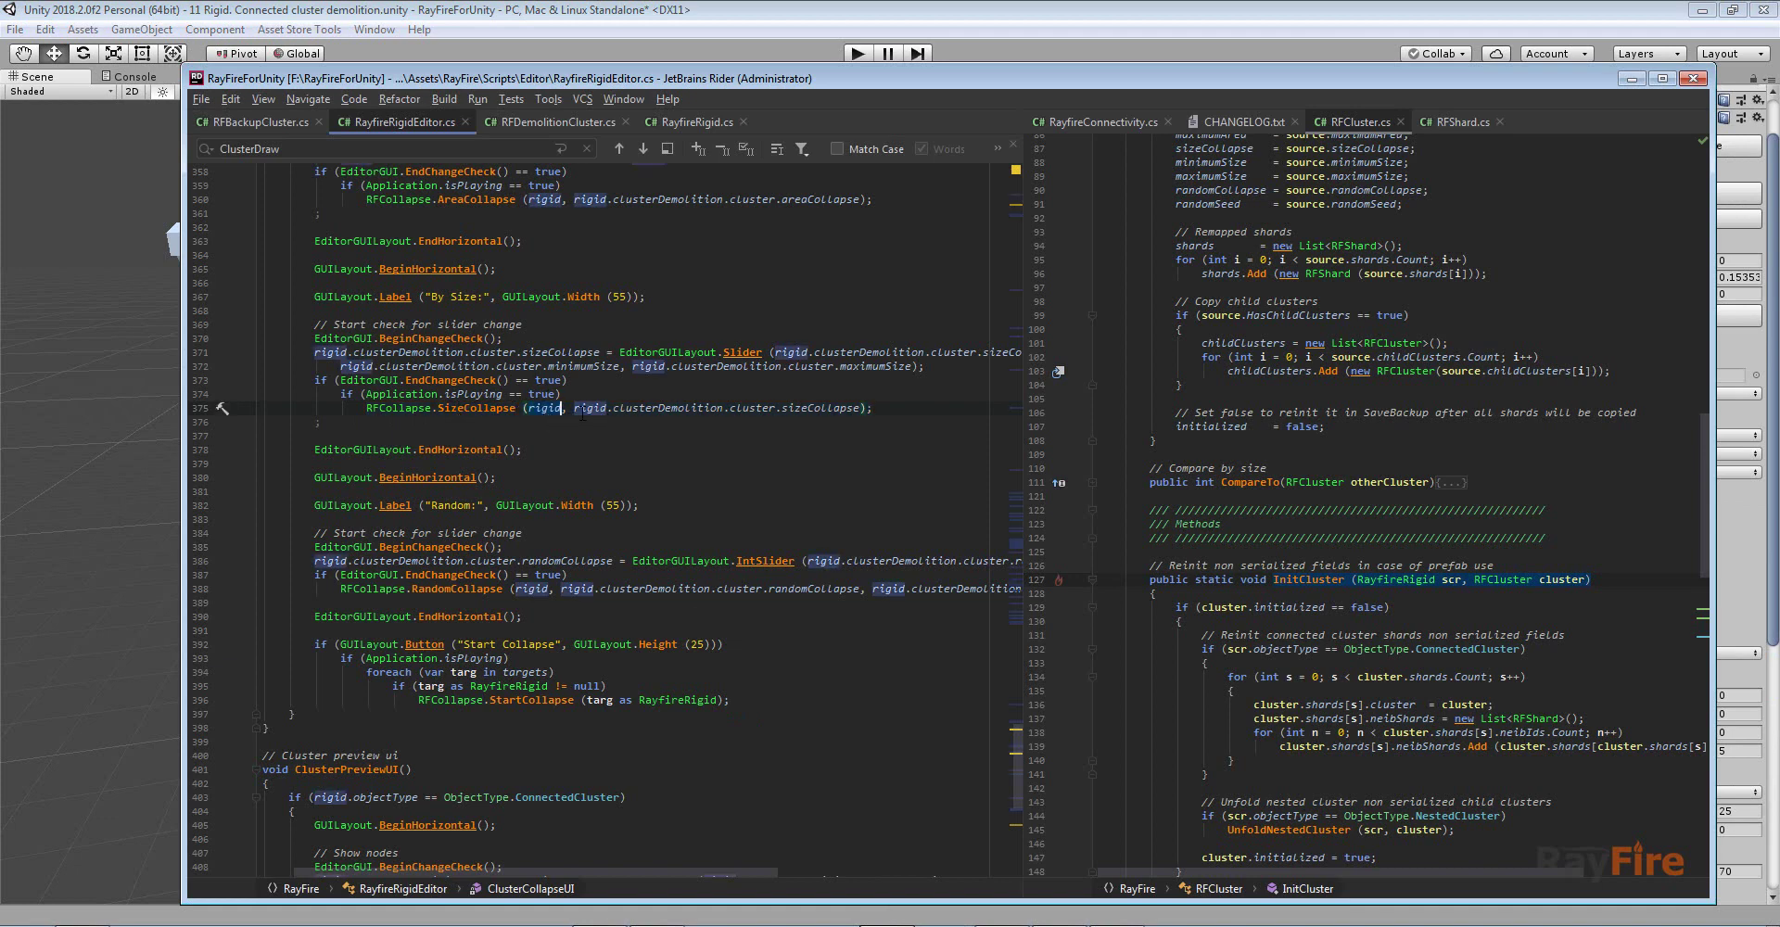
left_click(807, 409)
left_click_drag(860, 408, 580, 409)
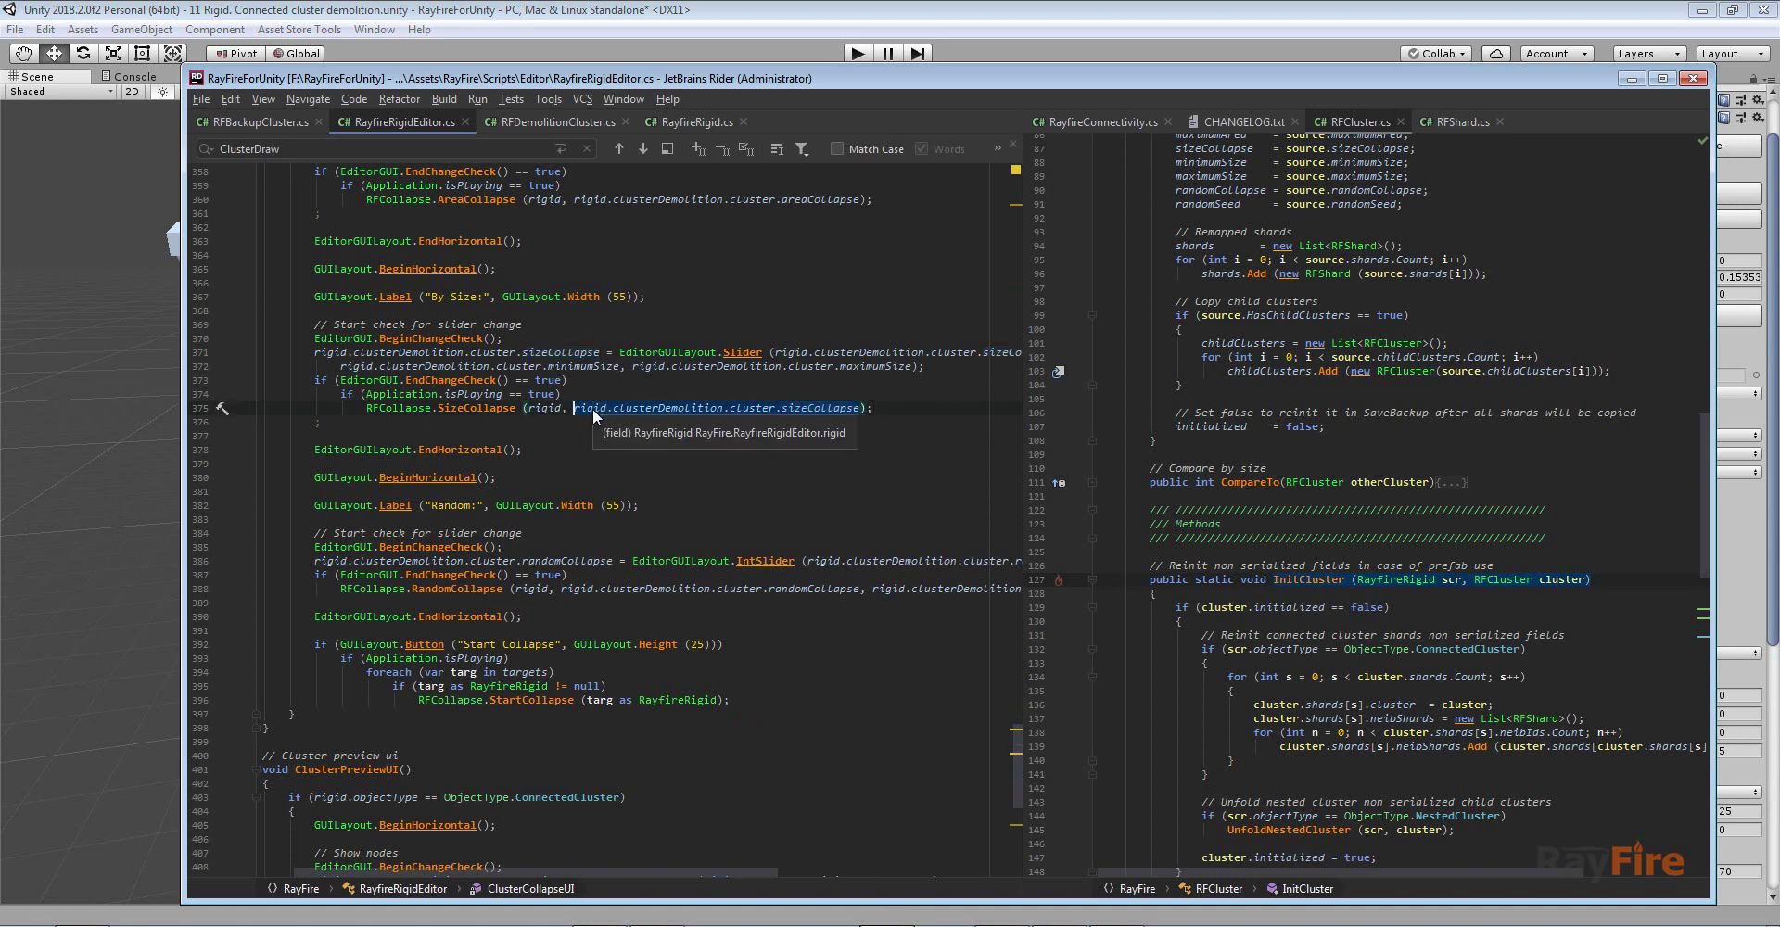
Examine the AreaCollapse, SizeCollapse and RandomCollapse calls in RayfireRigidEditor.cs
key("Down")
key("Down")
key("Down")
key("Down")
key("Down")
key("Down")
key("Down")
key("Down")
key("Down")
key("Down")
left_click(515, 408)
key("Up")
key("Up")
key("Up")
key("Up")
key("Up")
key("Up")
key("Up")
key("Up")
key("Up")
key("Up")
key("Up")
key("Up")
key("Up")
key("Up")
key("Up")
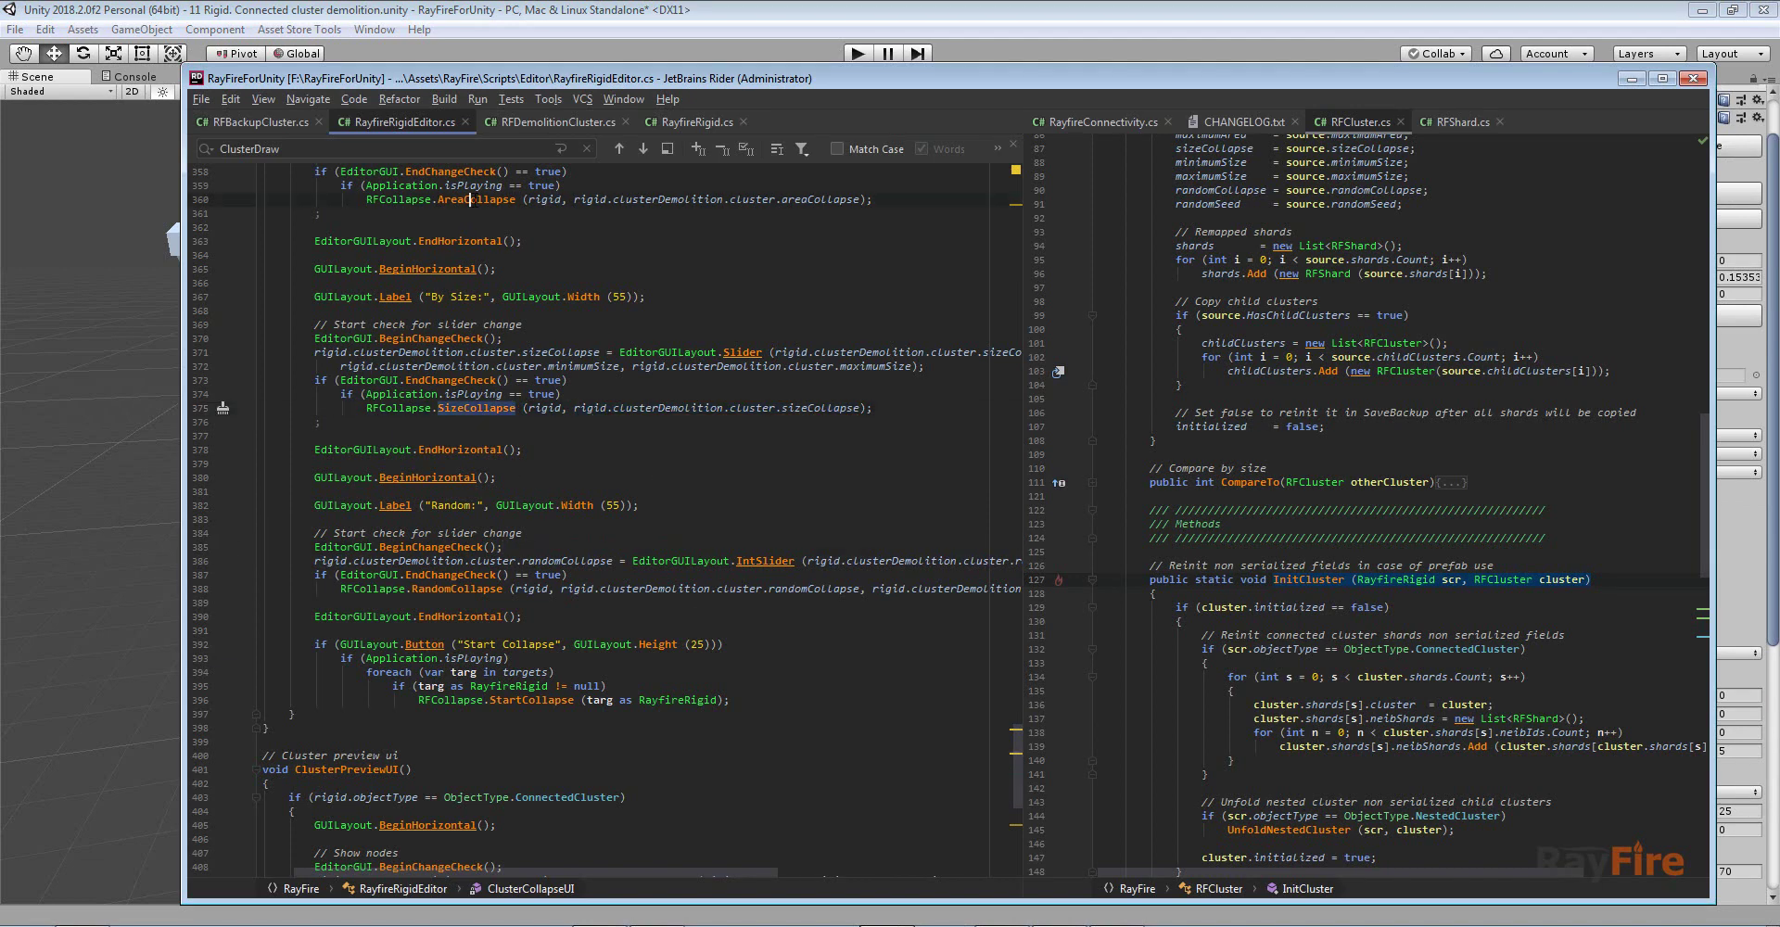
key("Down")
key("Down")
key("Down")
key("Down")
key("Down")
key("Down")
key("Down")
key("Down")
key("Down")
key("Down")
key("Down")
key("Down")
key("Down")
key("Down")
key("Down")
key("Down")
key("Down")
key("Down")
key("Down")
key("Down")
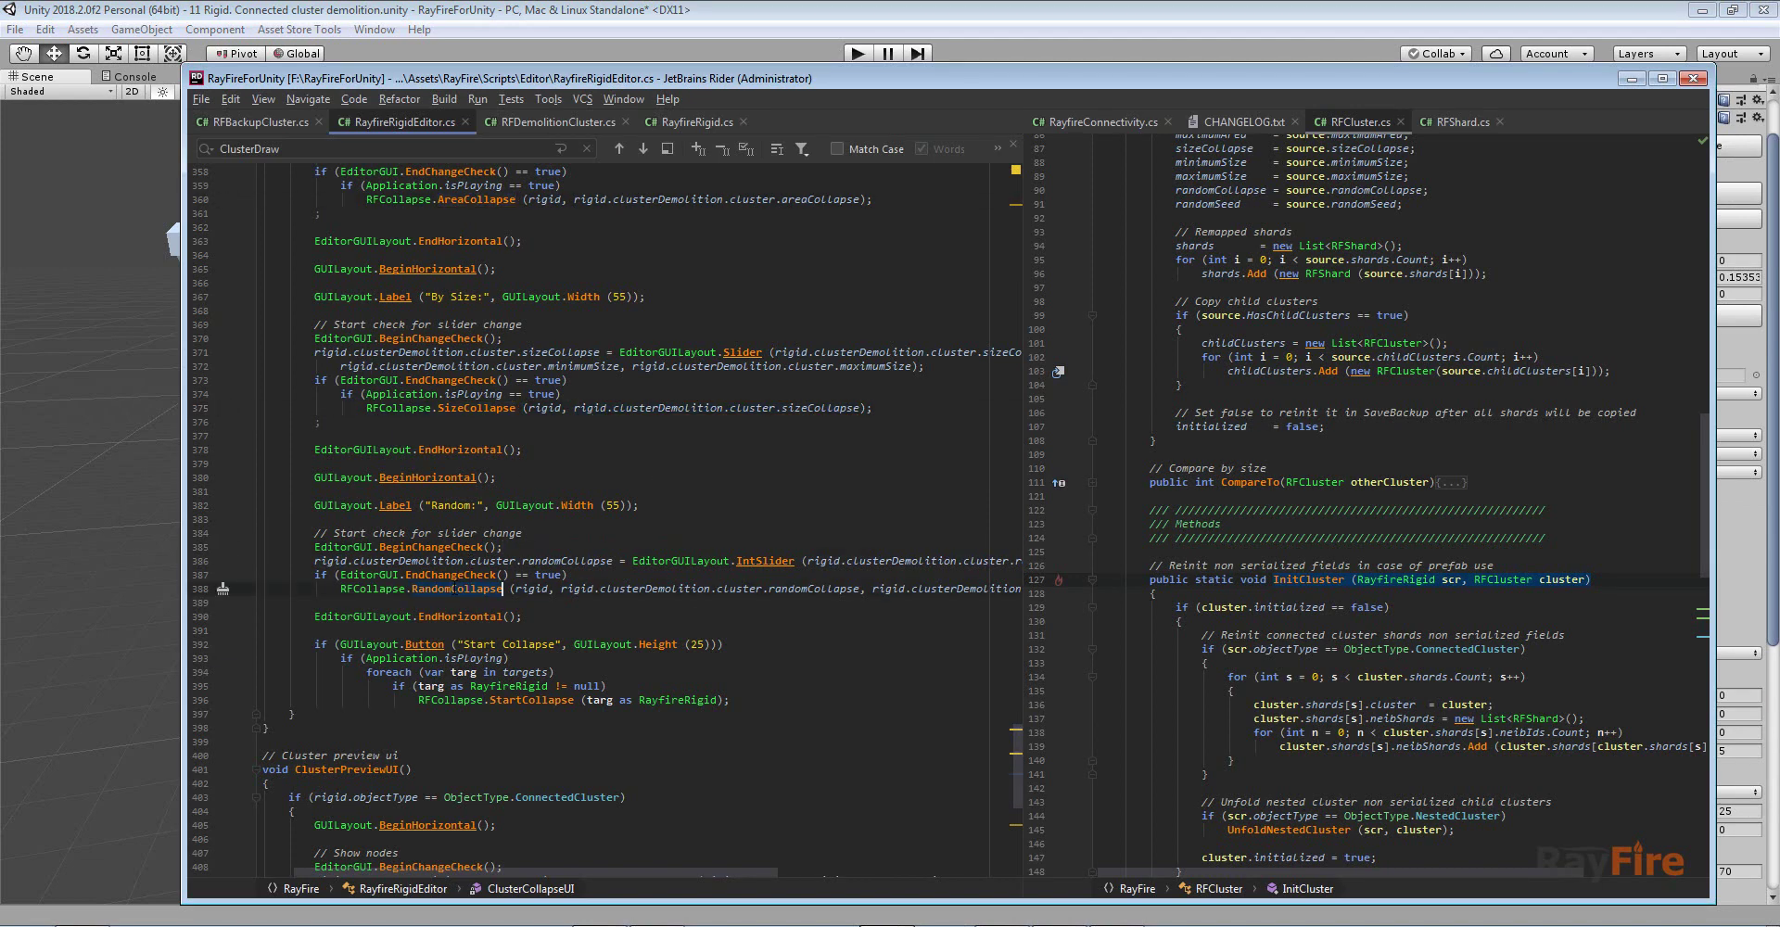
key("Up")
key("Up")
key("Up")
key("Up")
key("Up")
key("Up")
key("Up")
key("Up")
Return to Unity and review the Start Collapse control and the Collapse settings of column_10
left_click(786, 14)
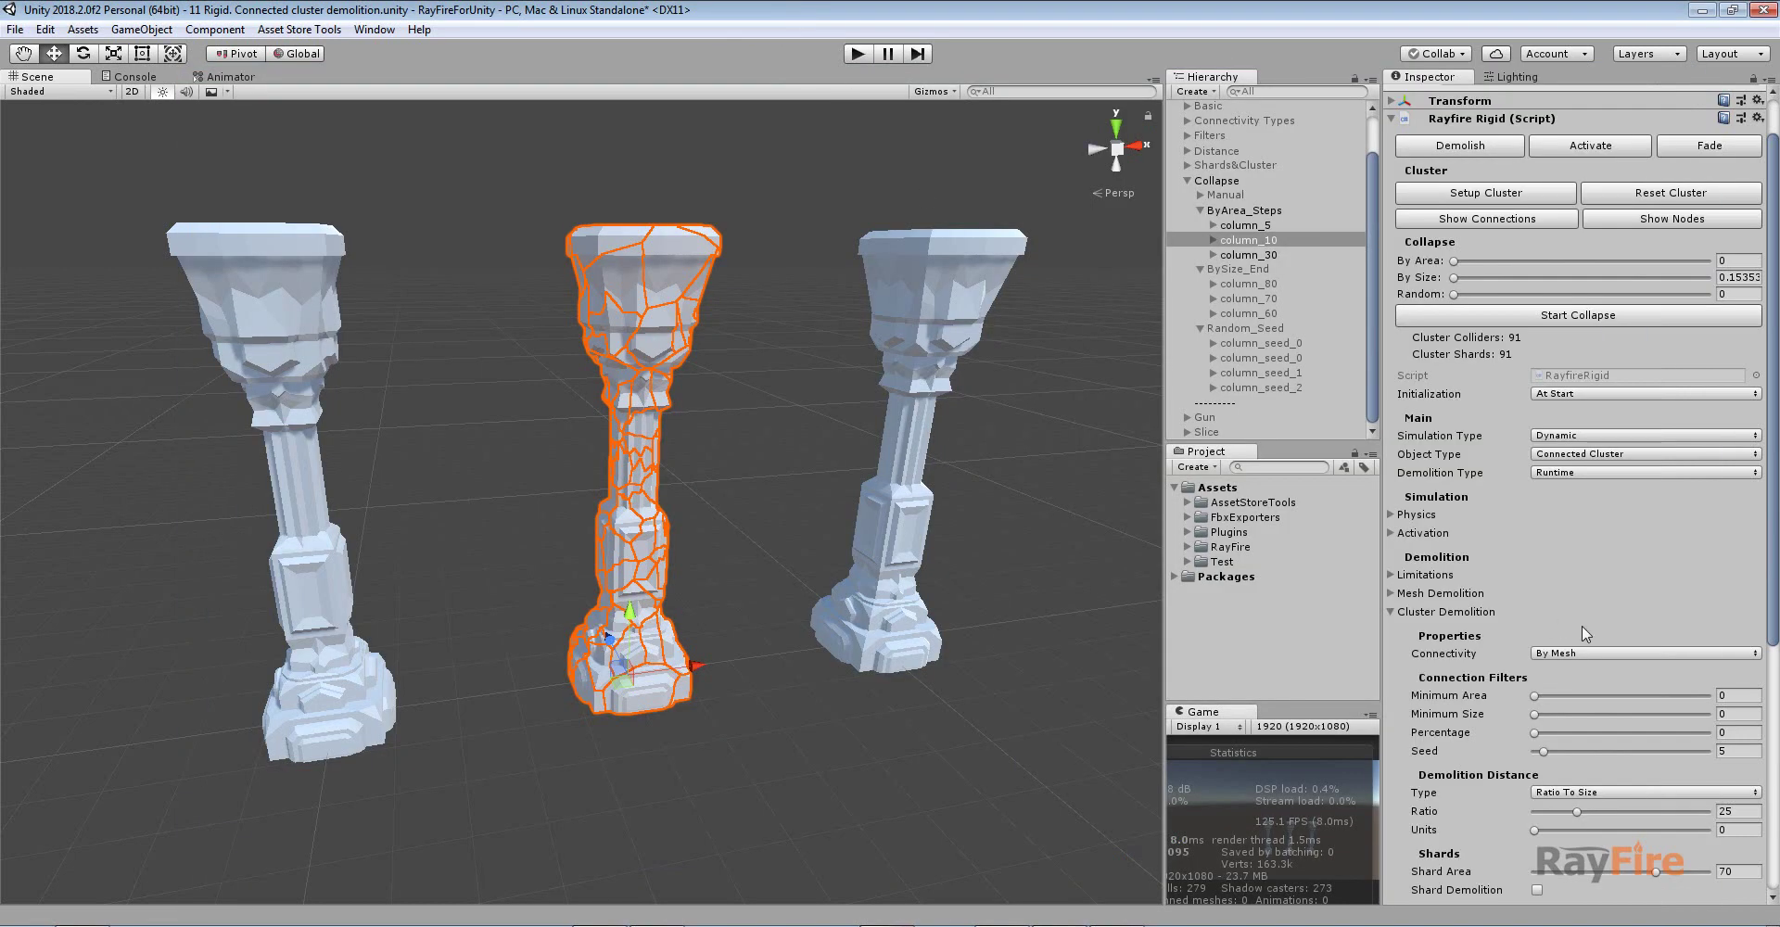
scroll(1567, 675, "down", 7)
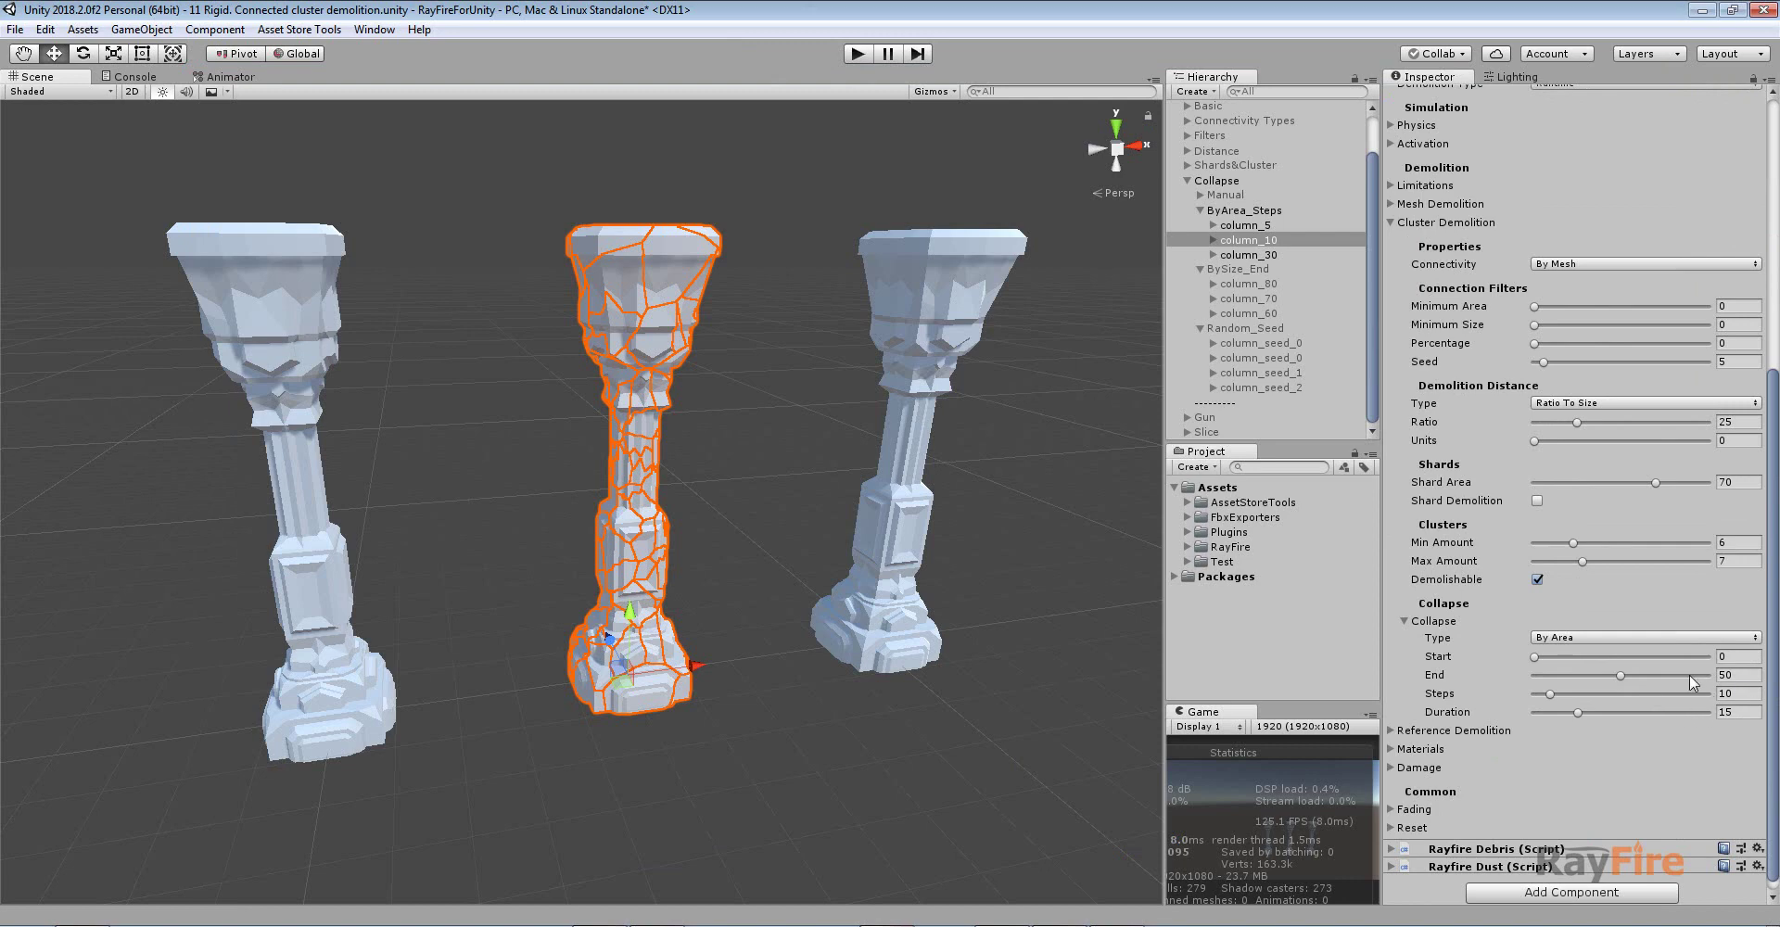
scroll(1689, 680, "up", 8)
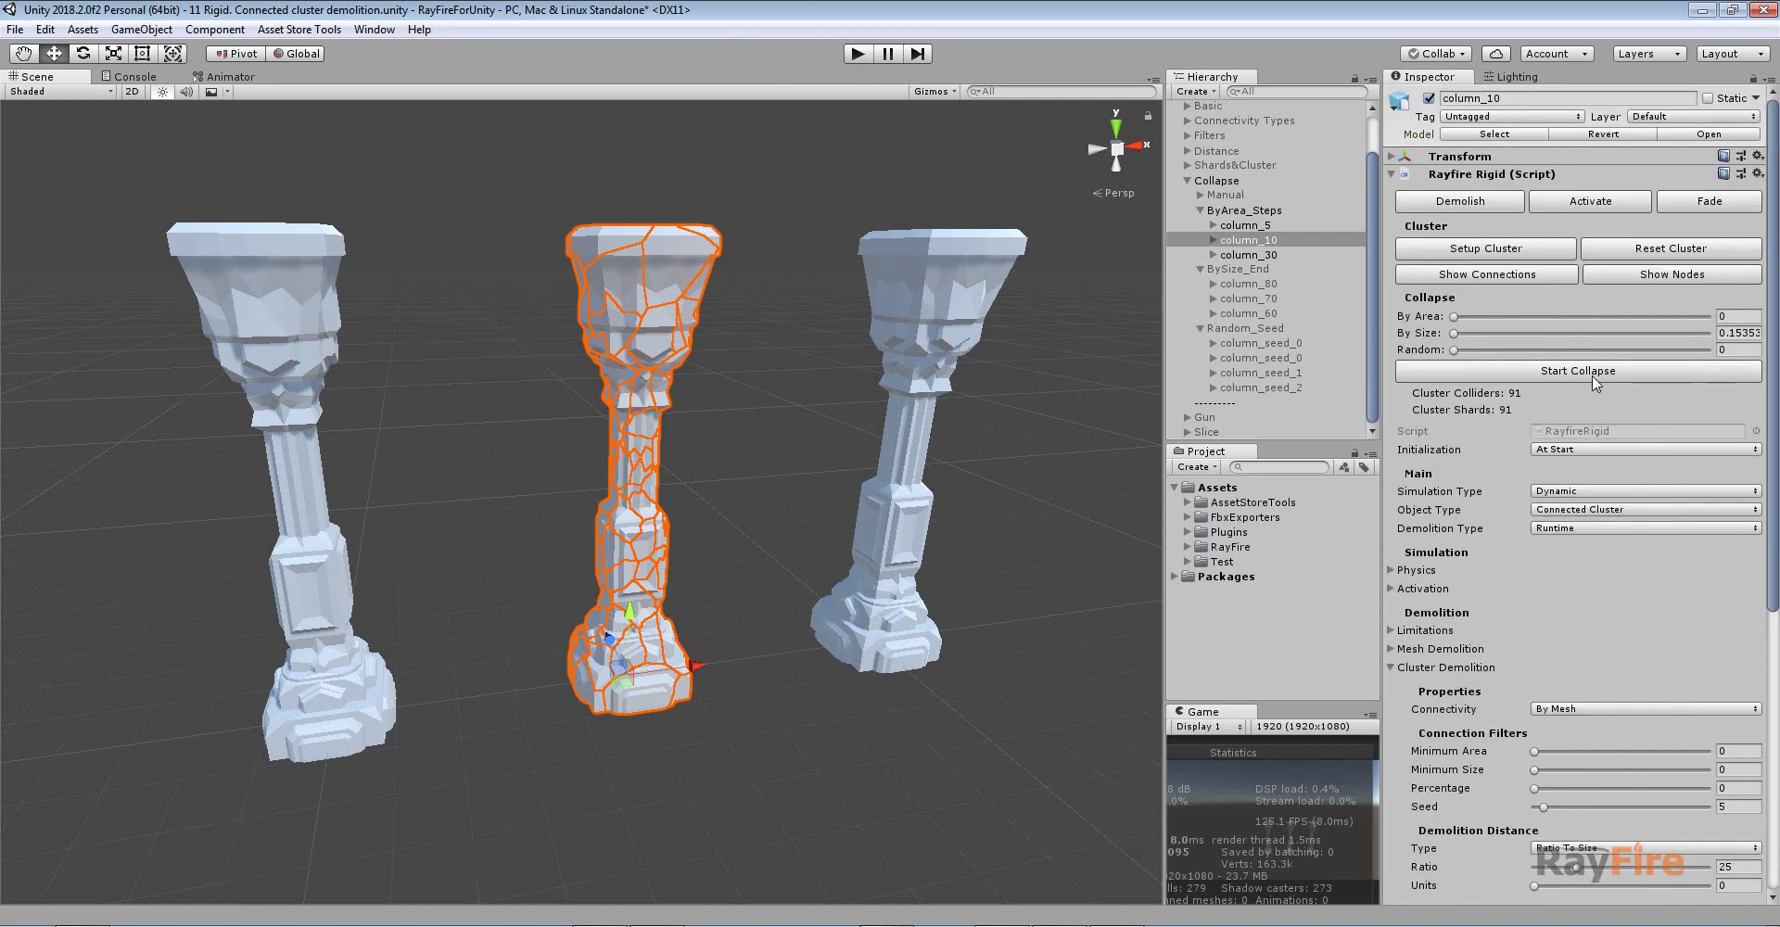
scroll(1589, 556, "down", 8)
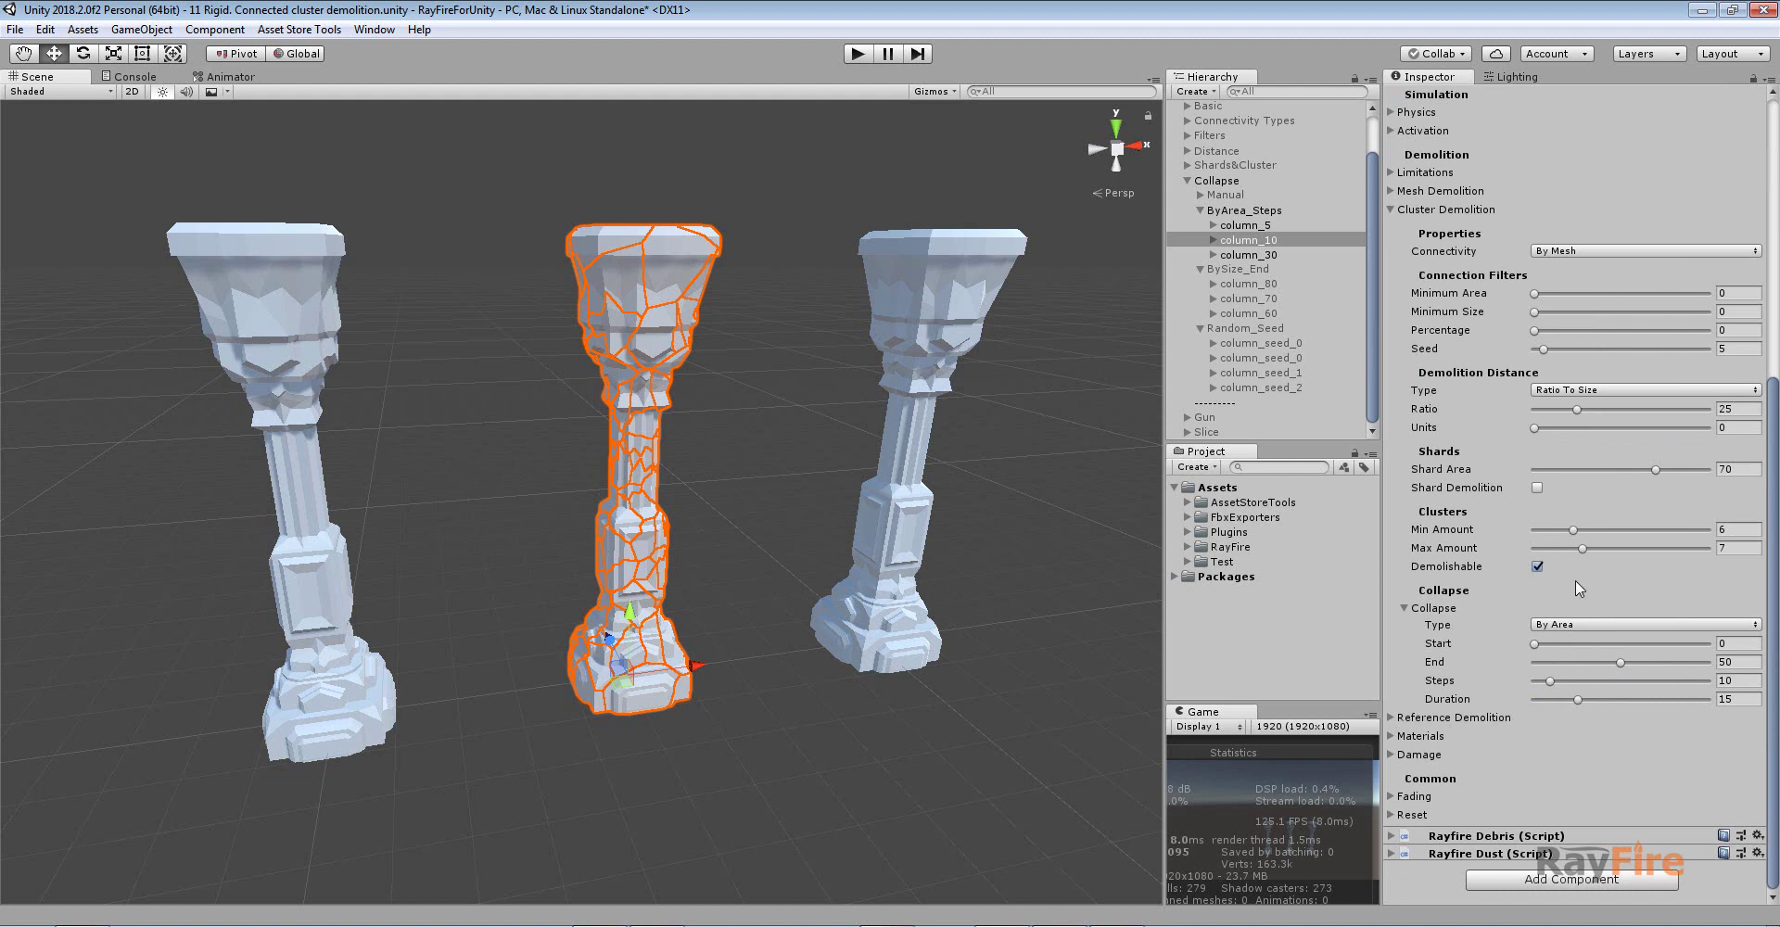
Review the available collapse types and the Start and End fields of column_10, then clear the selection
left_click(1661, 625)
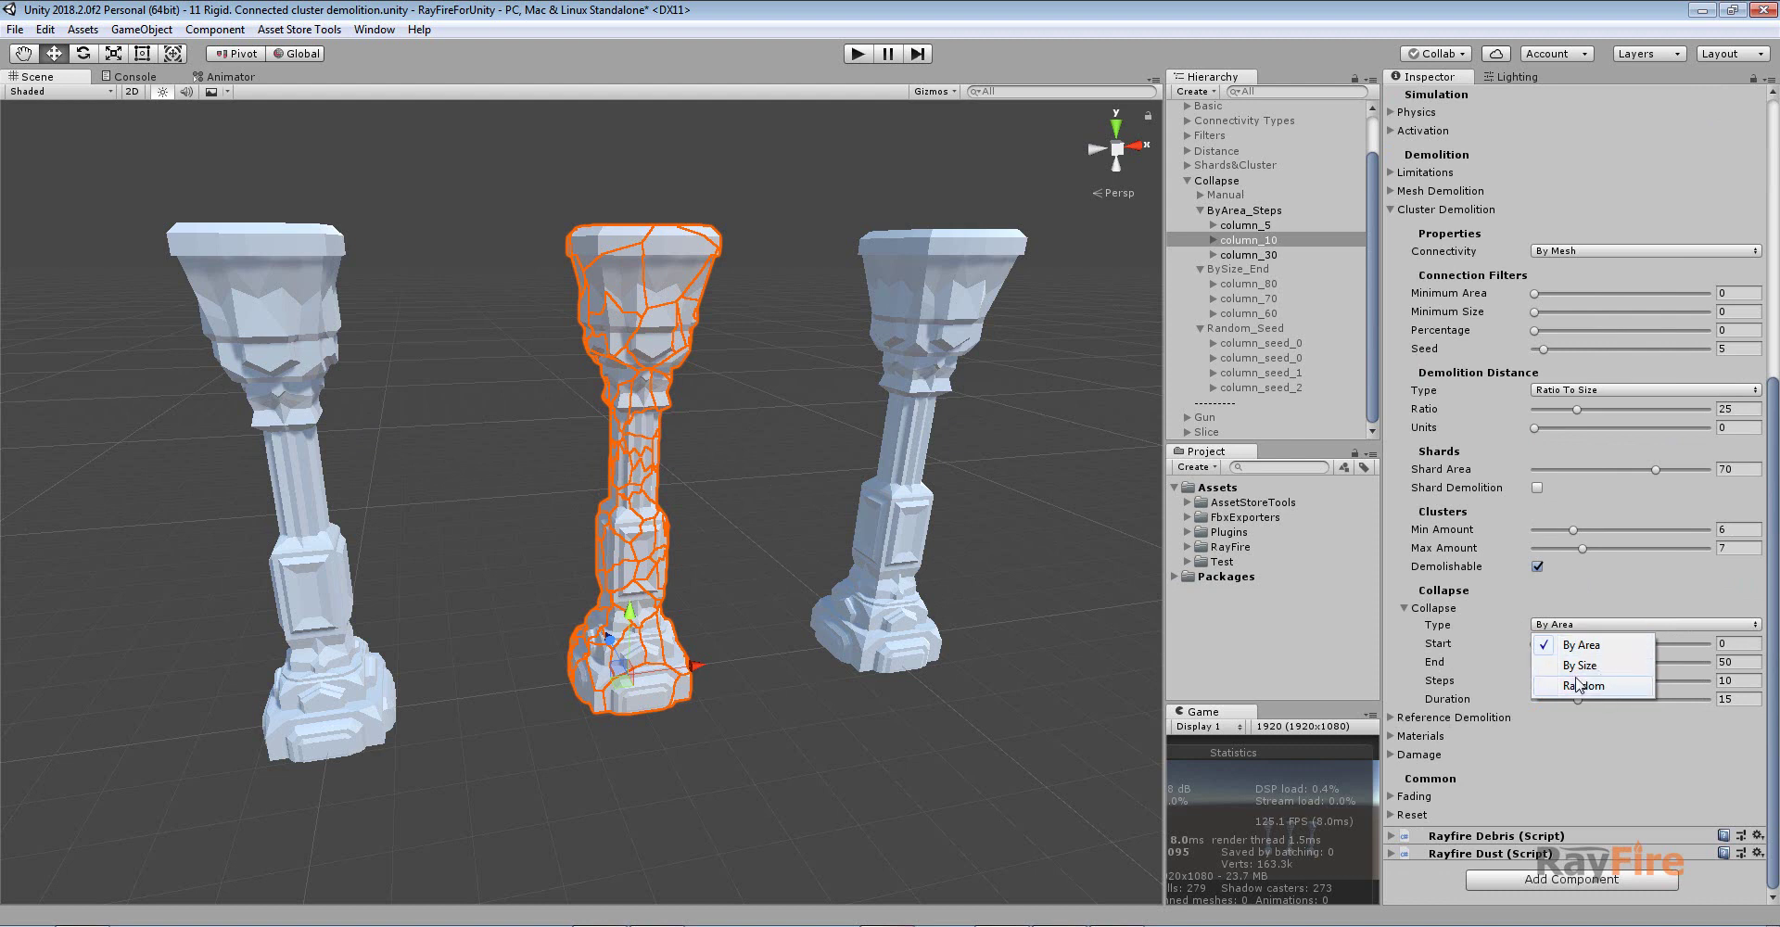
left_click(1759, 604)
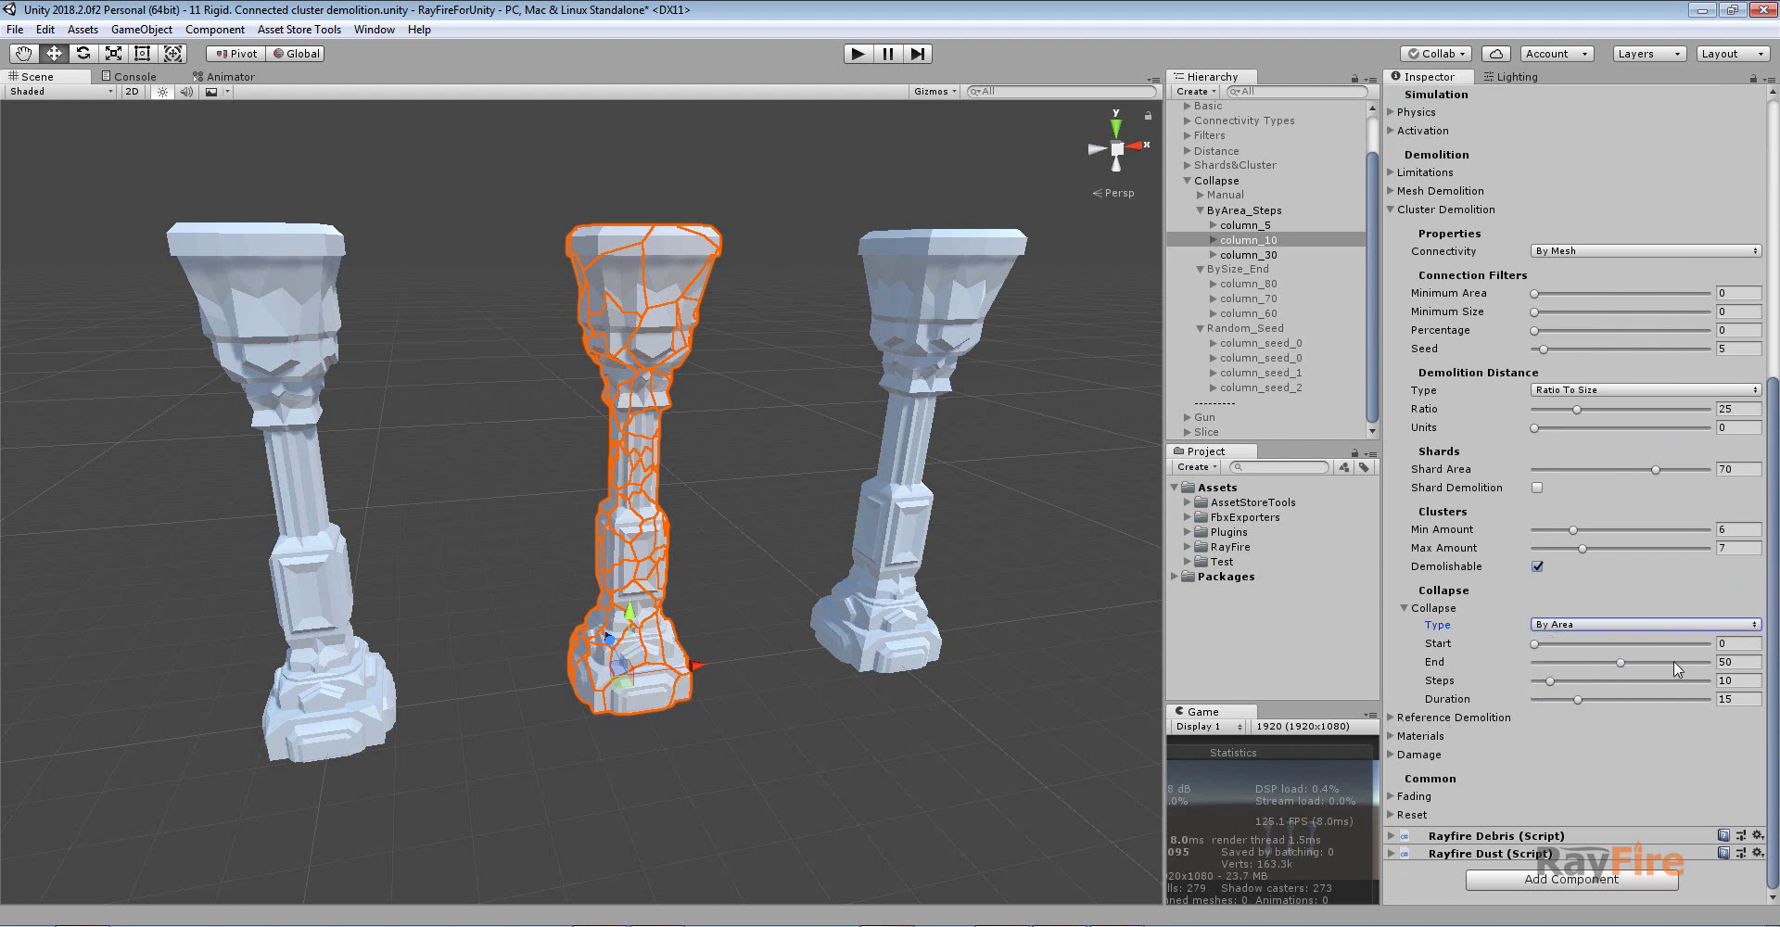
left_click(1720, 643)
key("Tab")
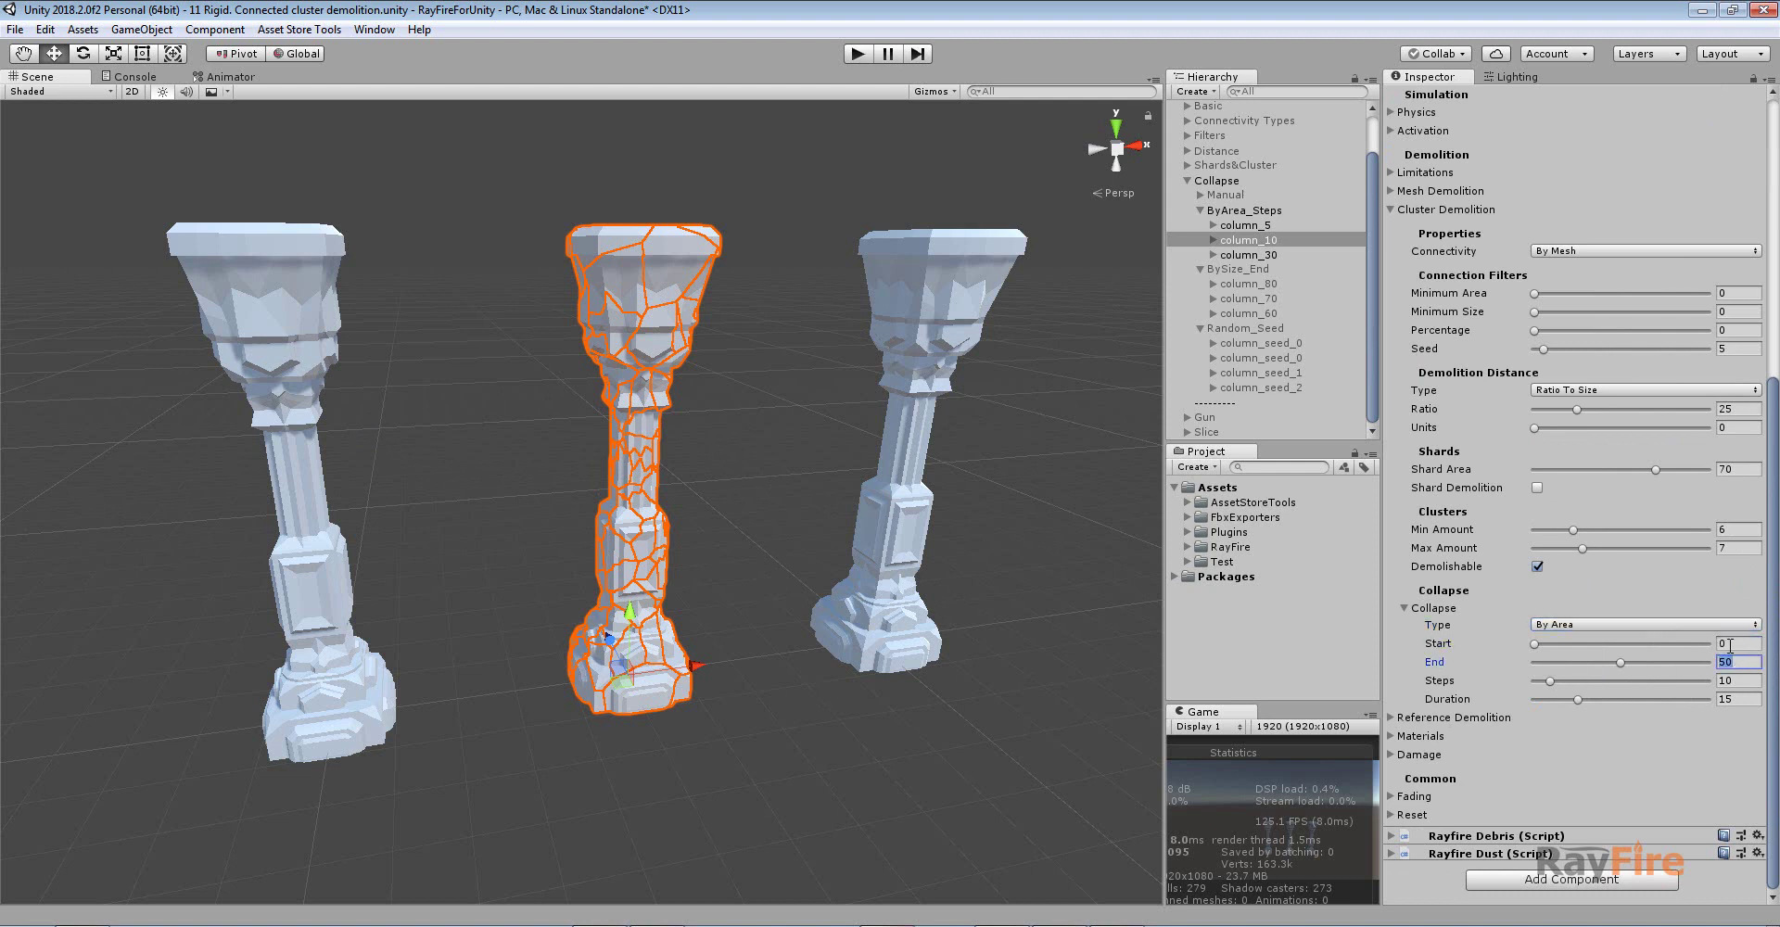
left_click(1730, 644)
left_click(374, 453)
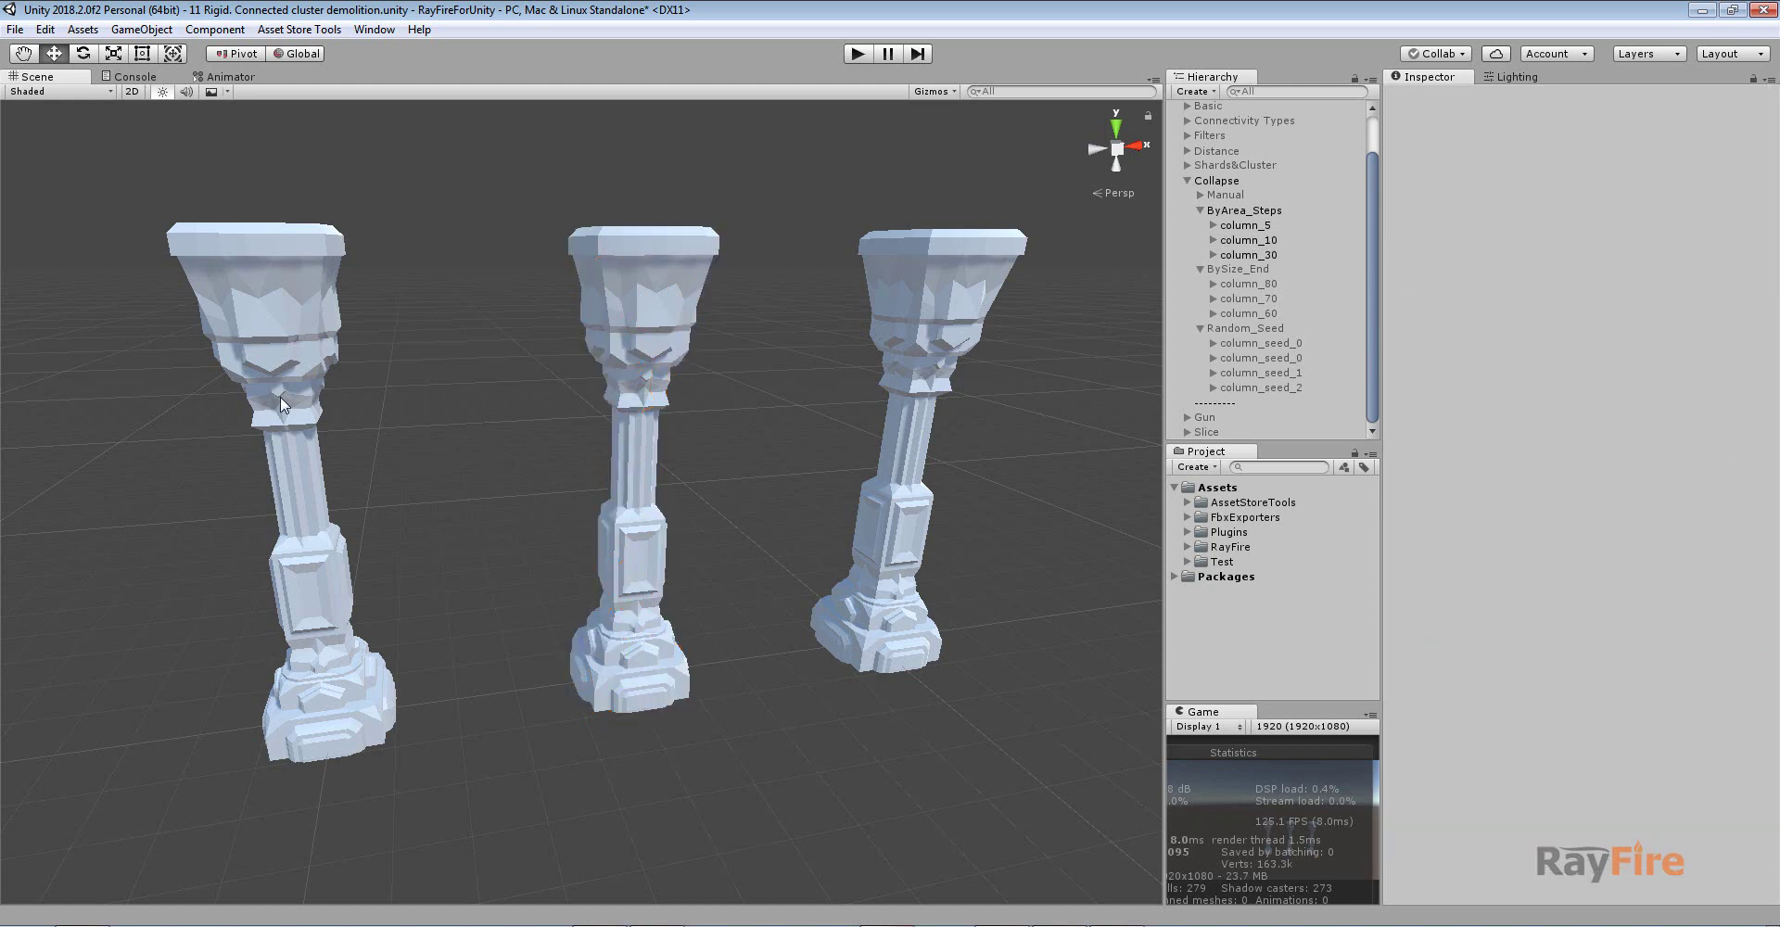
Try a By Size collapse value of 2.097 on column_5
left_click(284, 404)
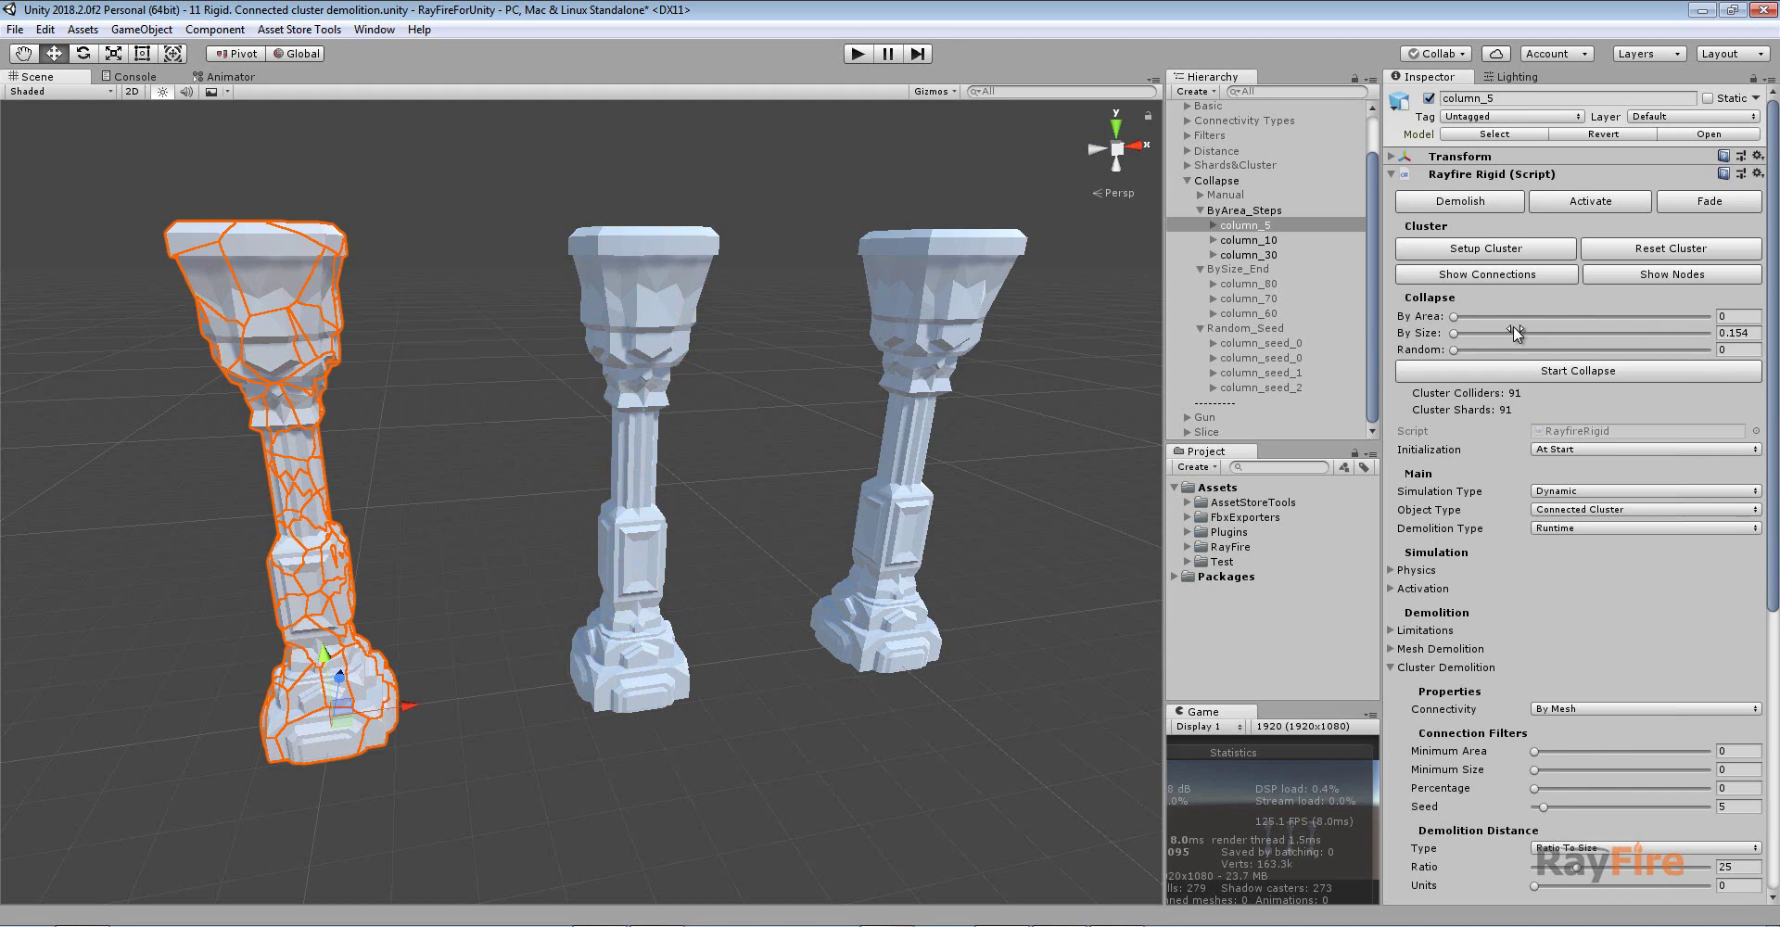
left_click(1734, 332)
type("2.097")
Select column_5 and set its collapse Type to By Size
left_click(357, 387)
left_click(251, 363)
scroll(1650, 819, "down", 10)
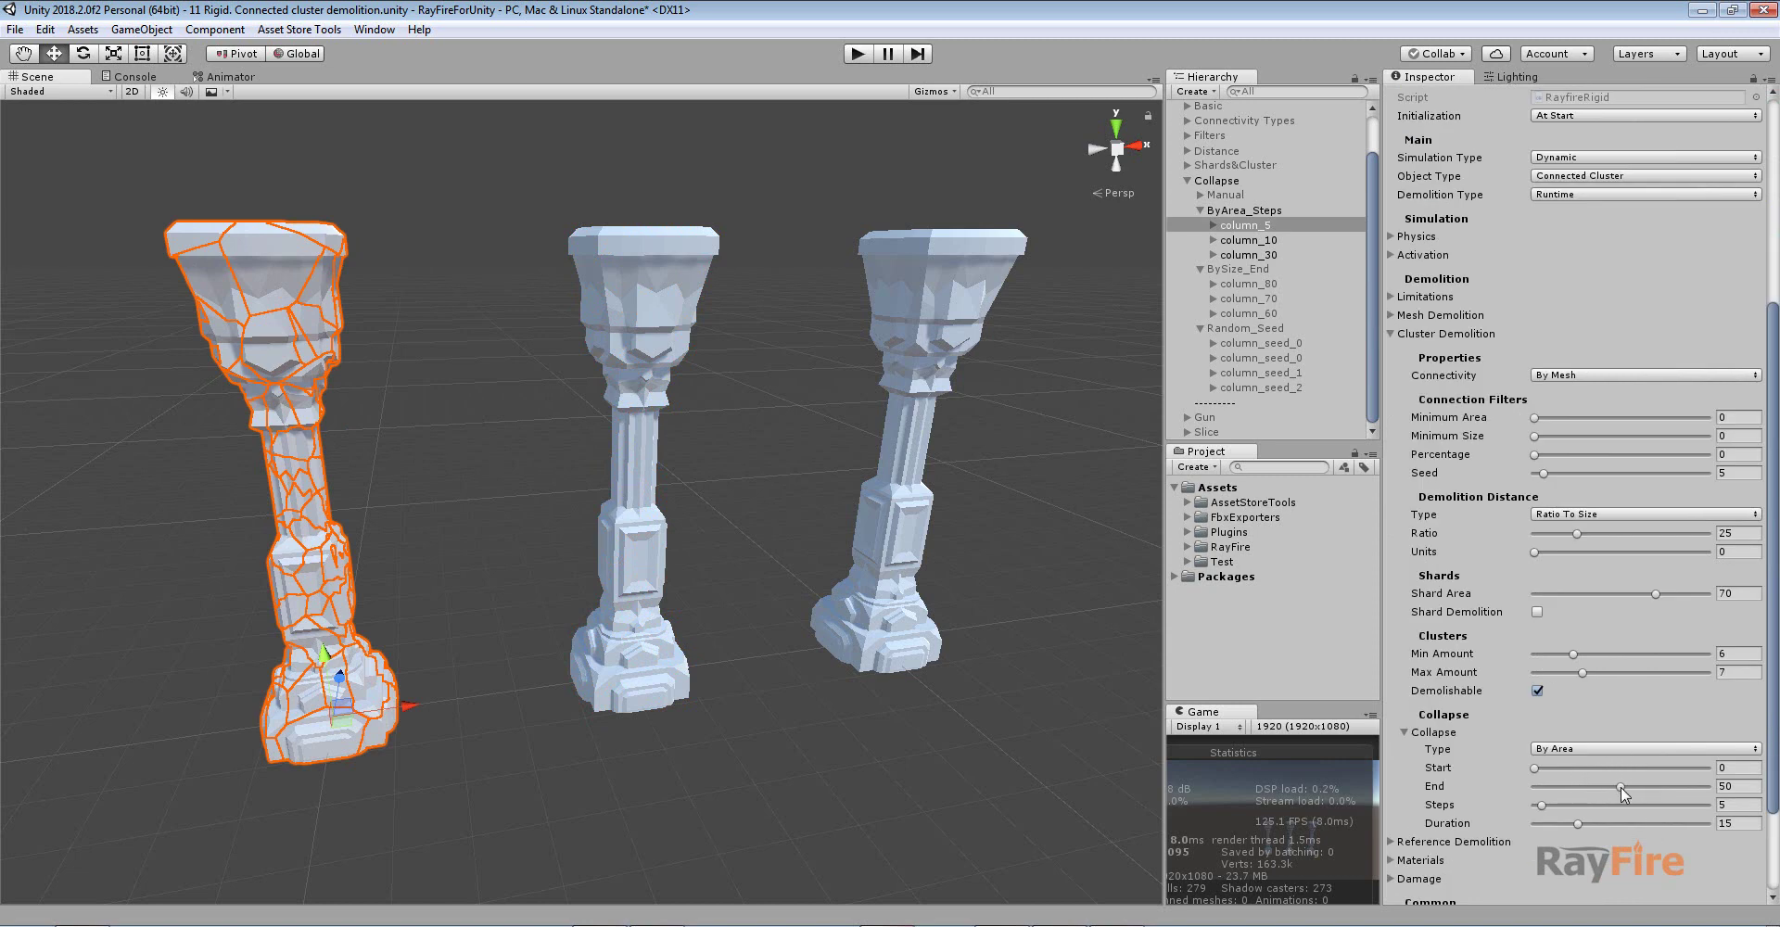
left_click(1604, 751)
left_click(1632, 780)
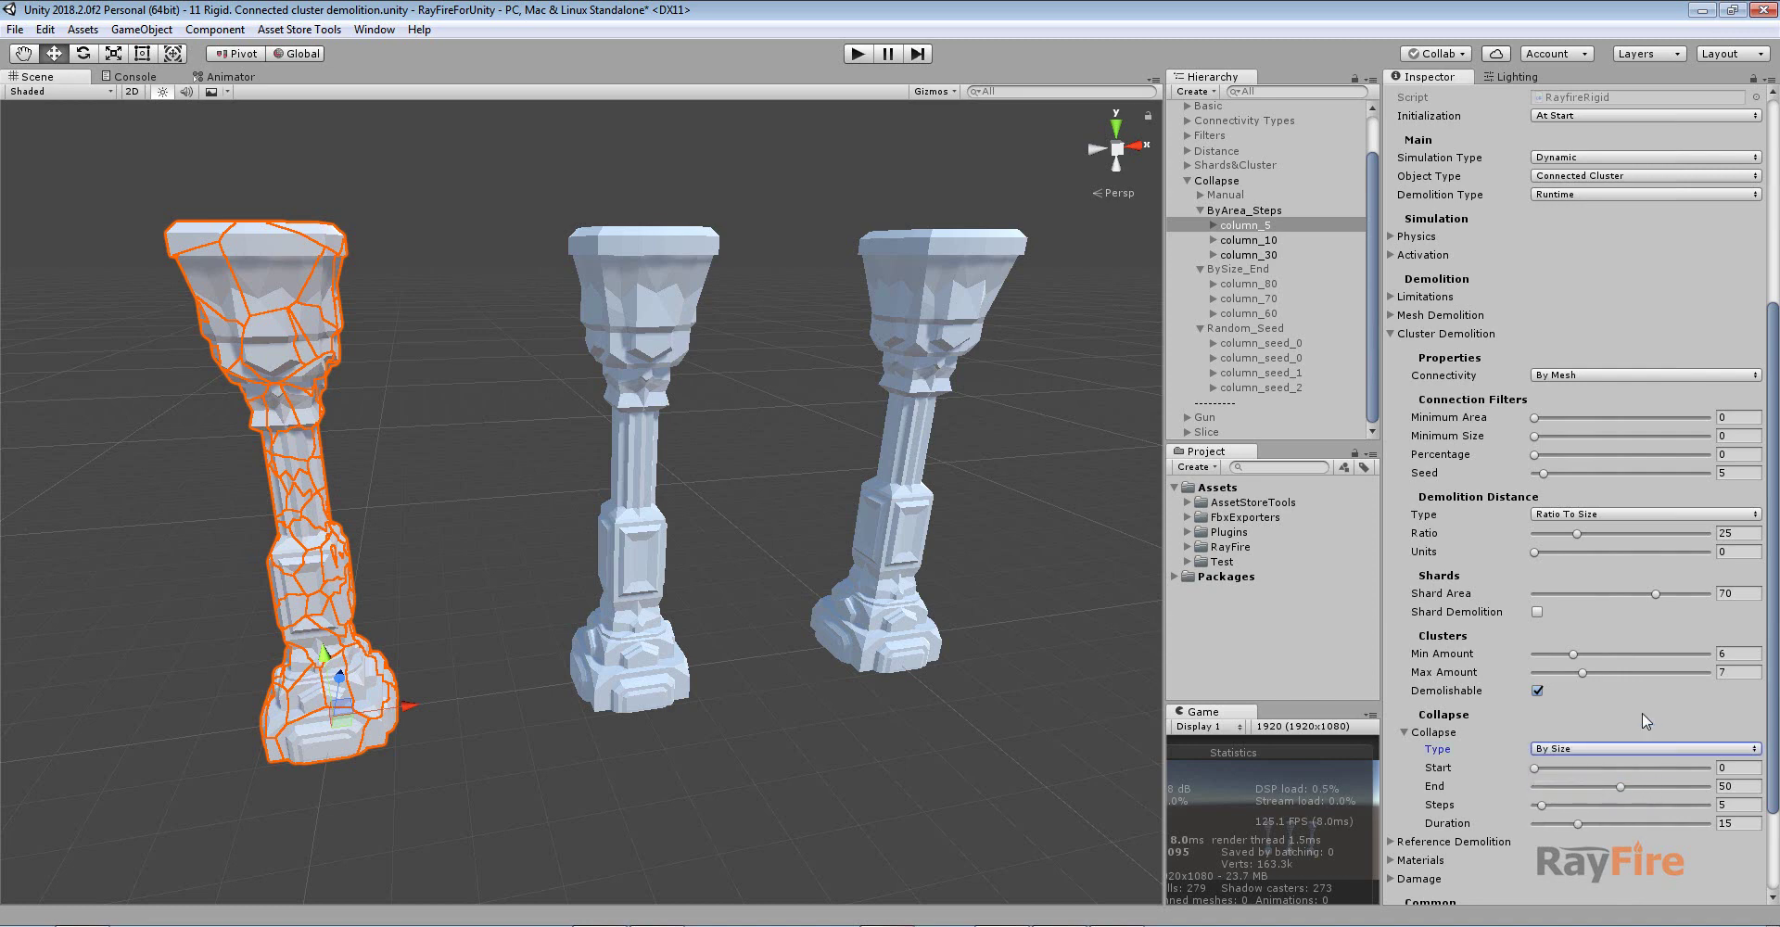
Try a By Size collapse value of 1.104 on column_5
scroll(1646, 709, "up", 6)
left_click(1576, 332)
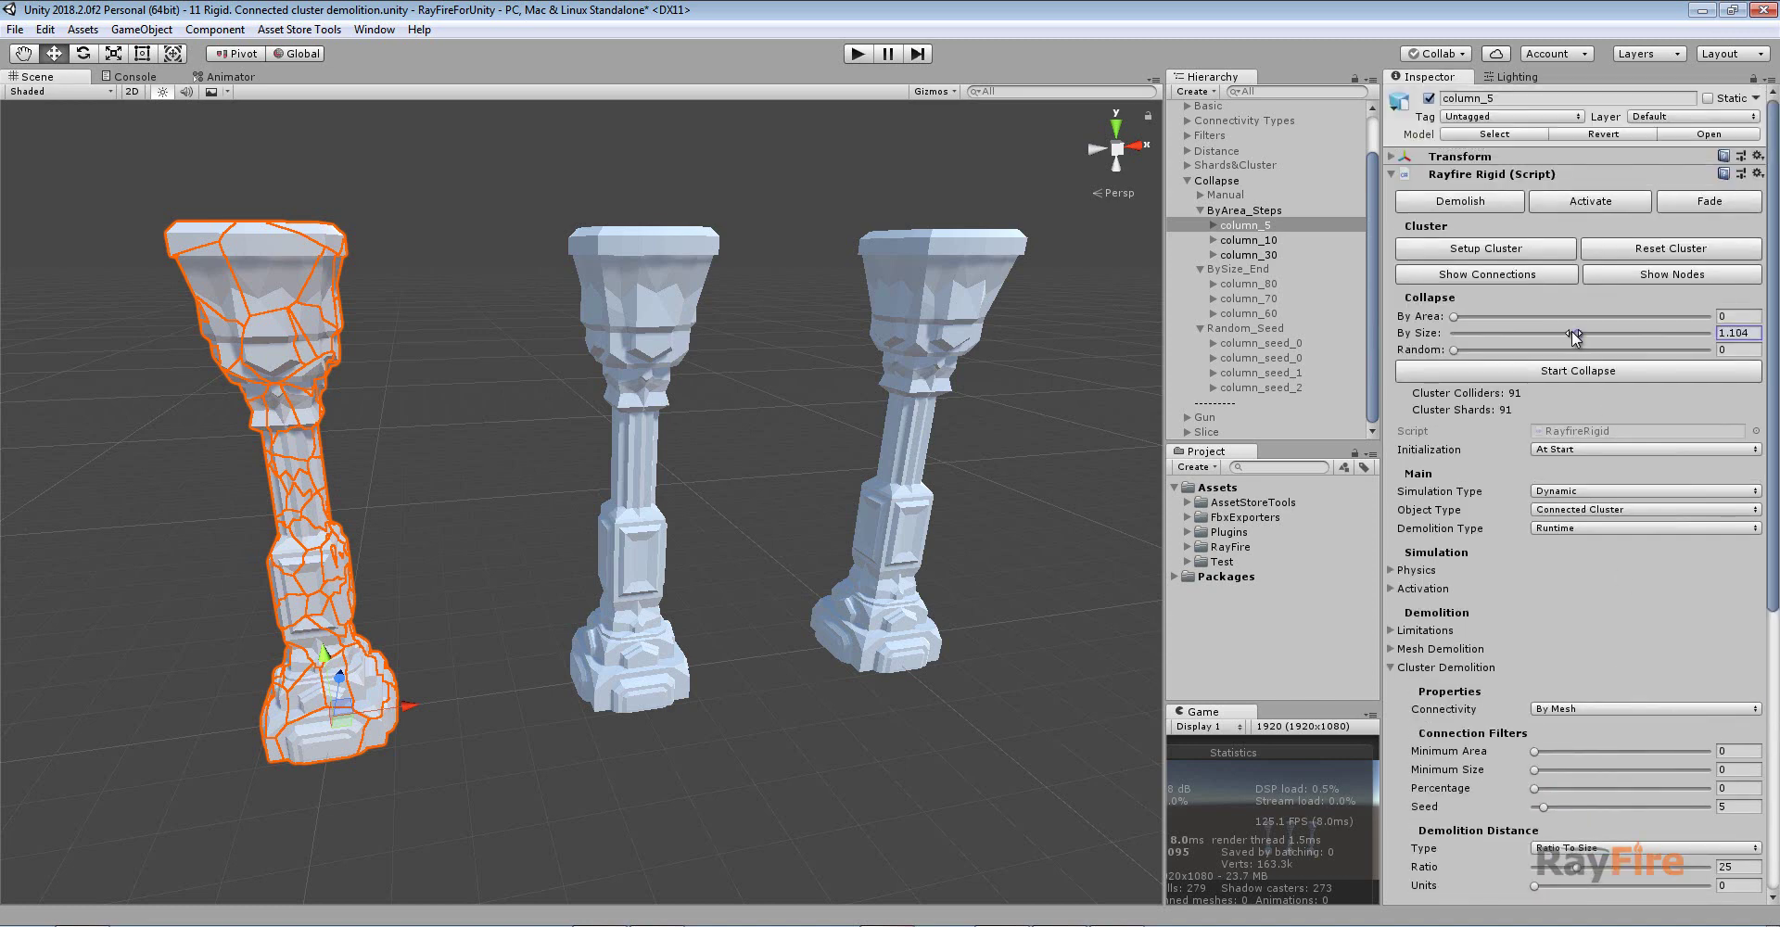
left_click(1717, 333)
Compare the collapse End setting of column_5 with its manual By Size value
scroll(1616, 771, "down", 5)
left_click(1738, 661)
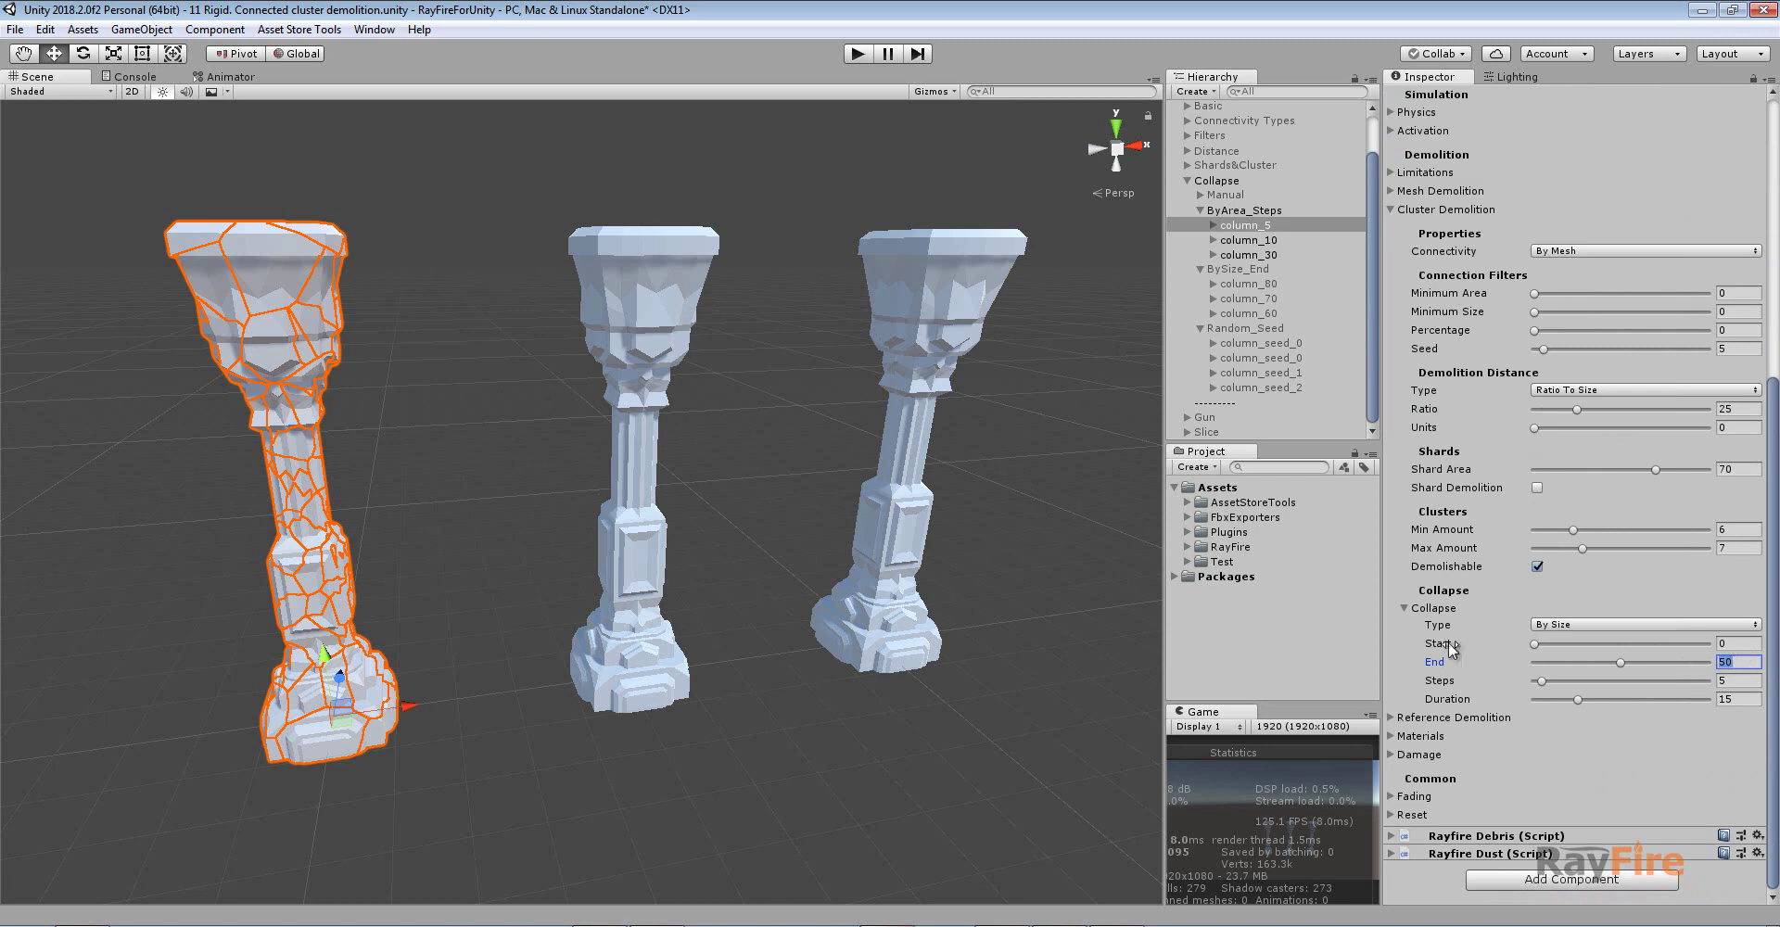
scroll(1751, 332, "up", 5)
left_click(1751, 332)
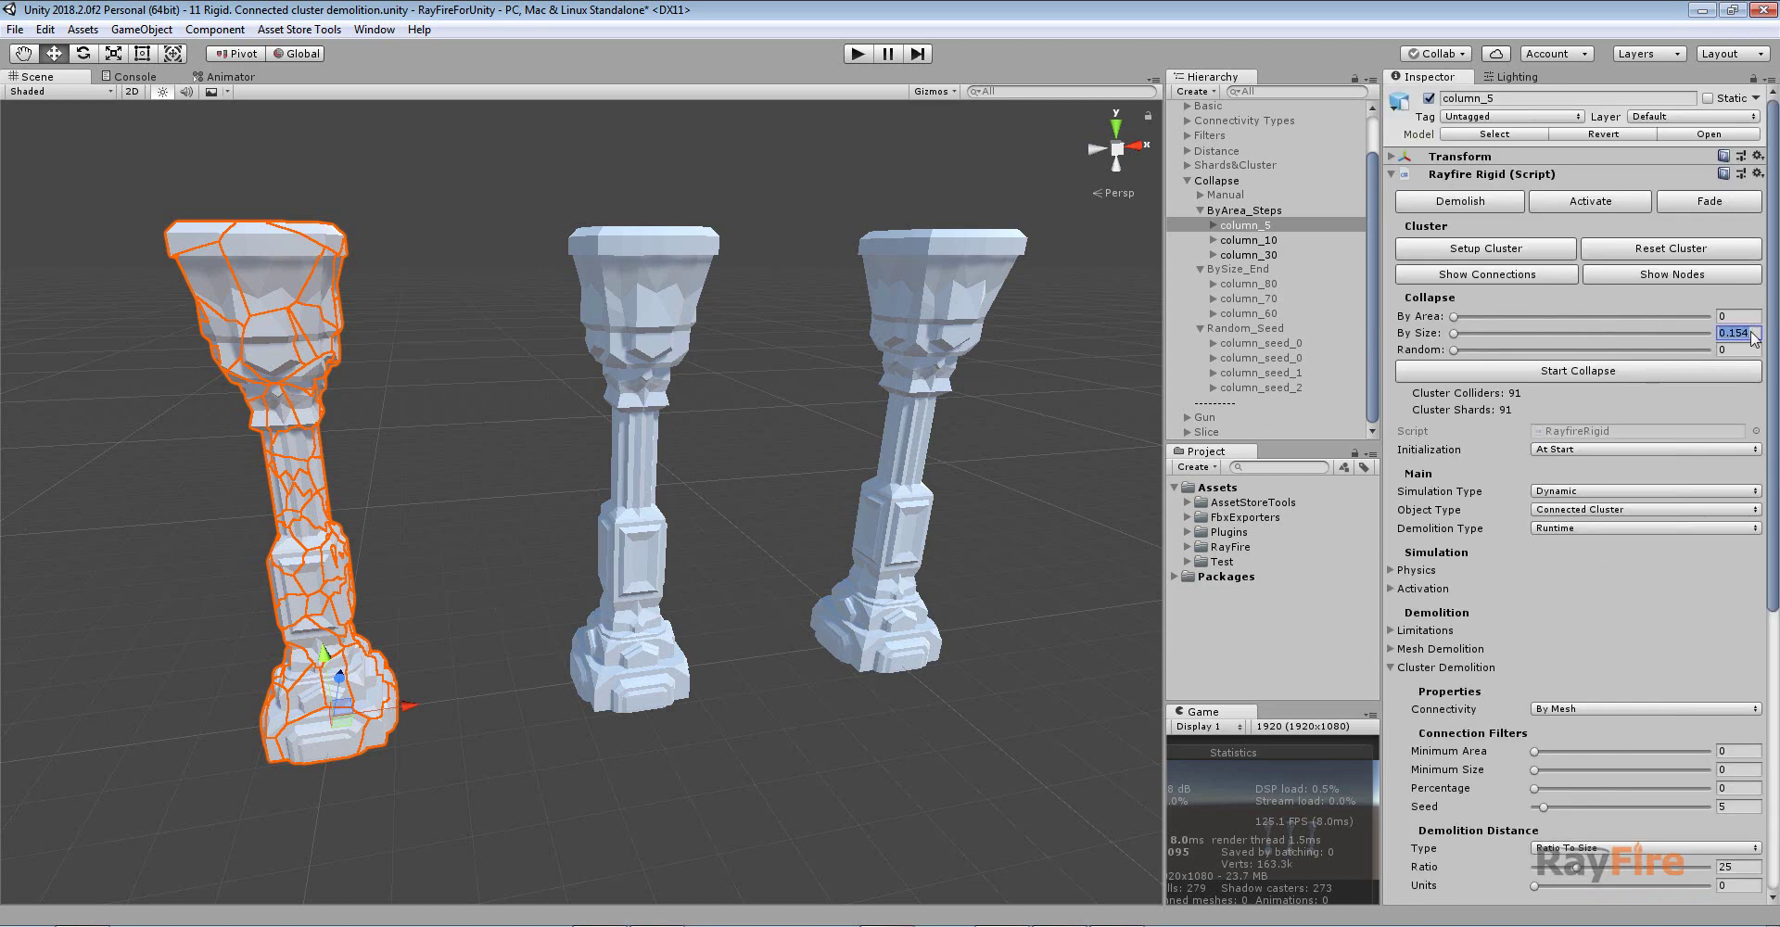
scroll(1713, 604, "down", 8)
left_click(1736, 663)
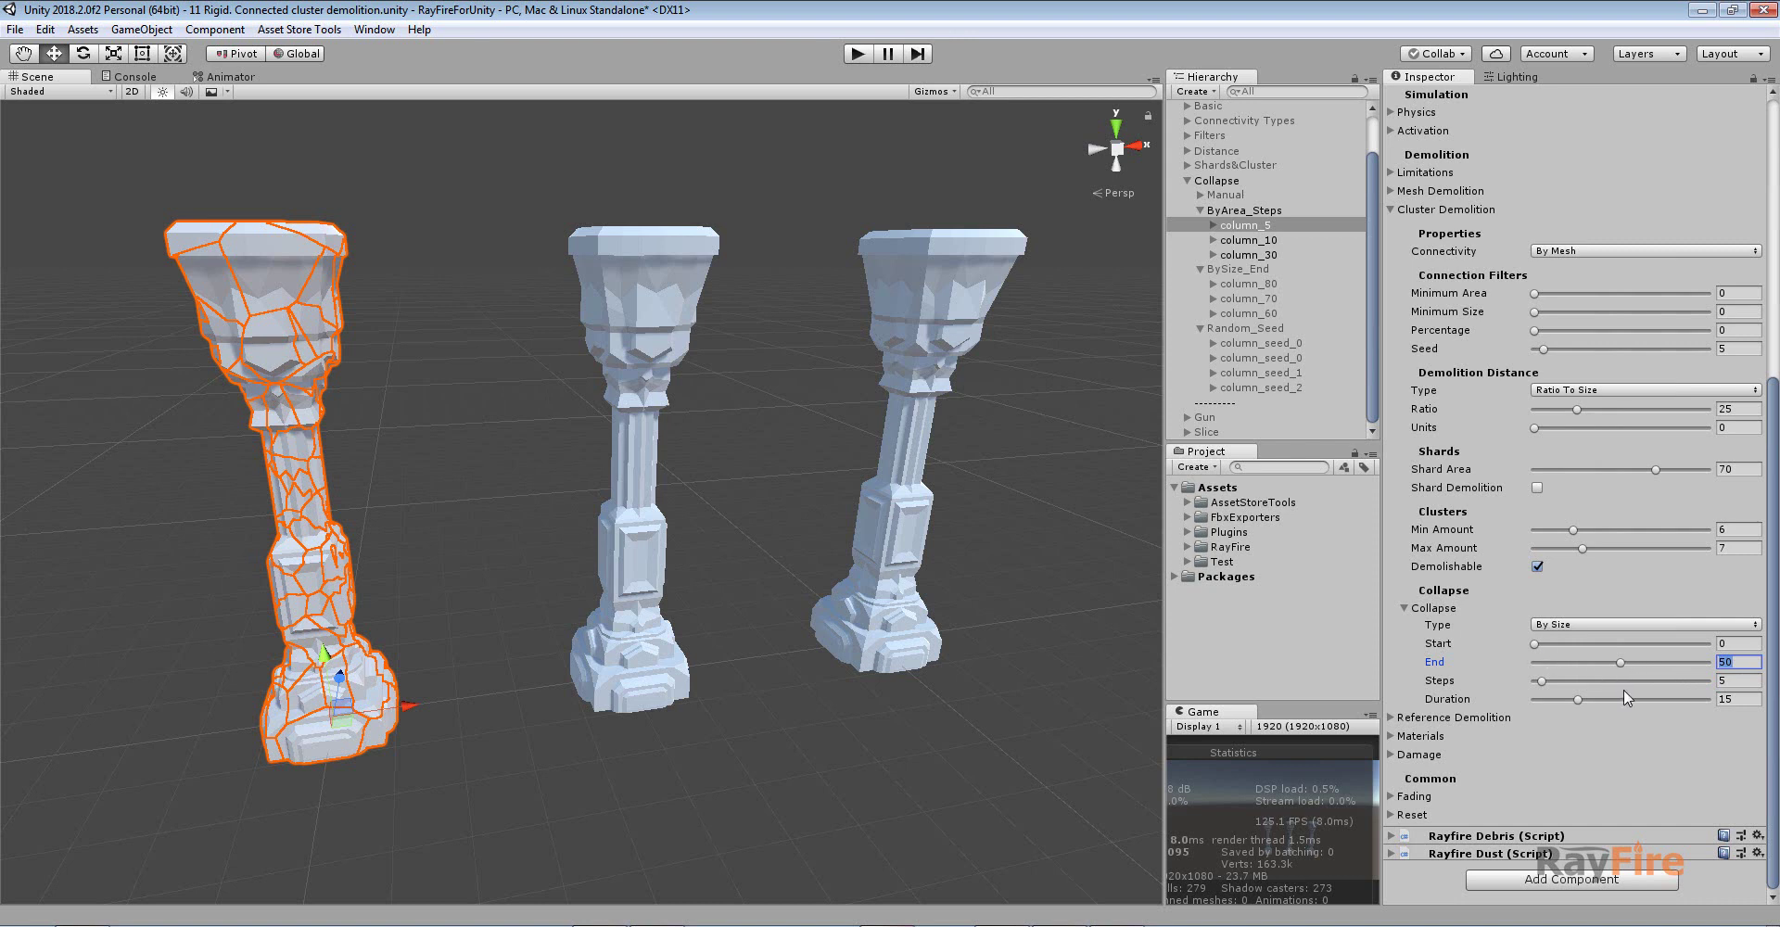
Examine the Steps and Duration collapse settings of column_5
left_click(1731, 681)
left_click(1742, 682)
left_click(1736, 698)
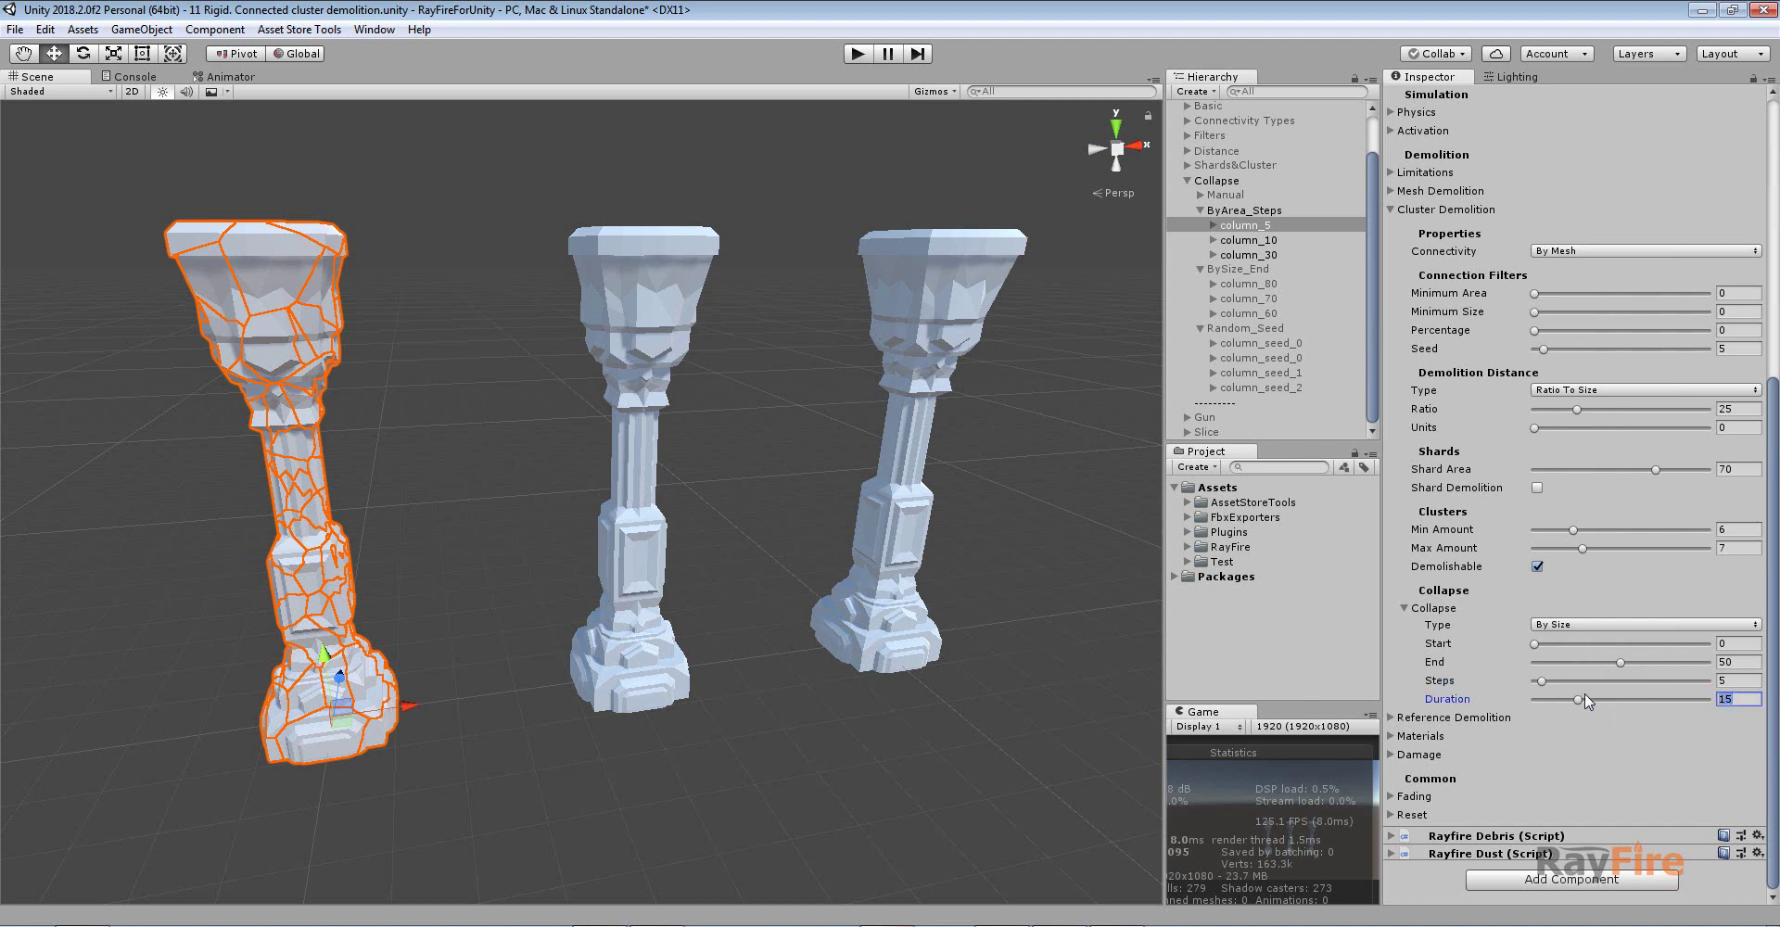
double_click(1743, 699)
left_click(1729, 682)
left_click(1737, 700)
Compare the collapse Steps settings of column_5, column_10 and column_30
left_click(1247, 240)
left_click(1245, 226)
left_click(1261, 240)
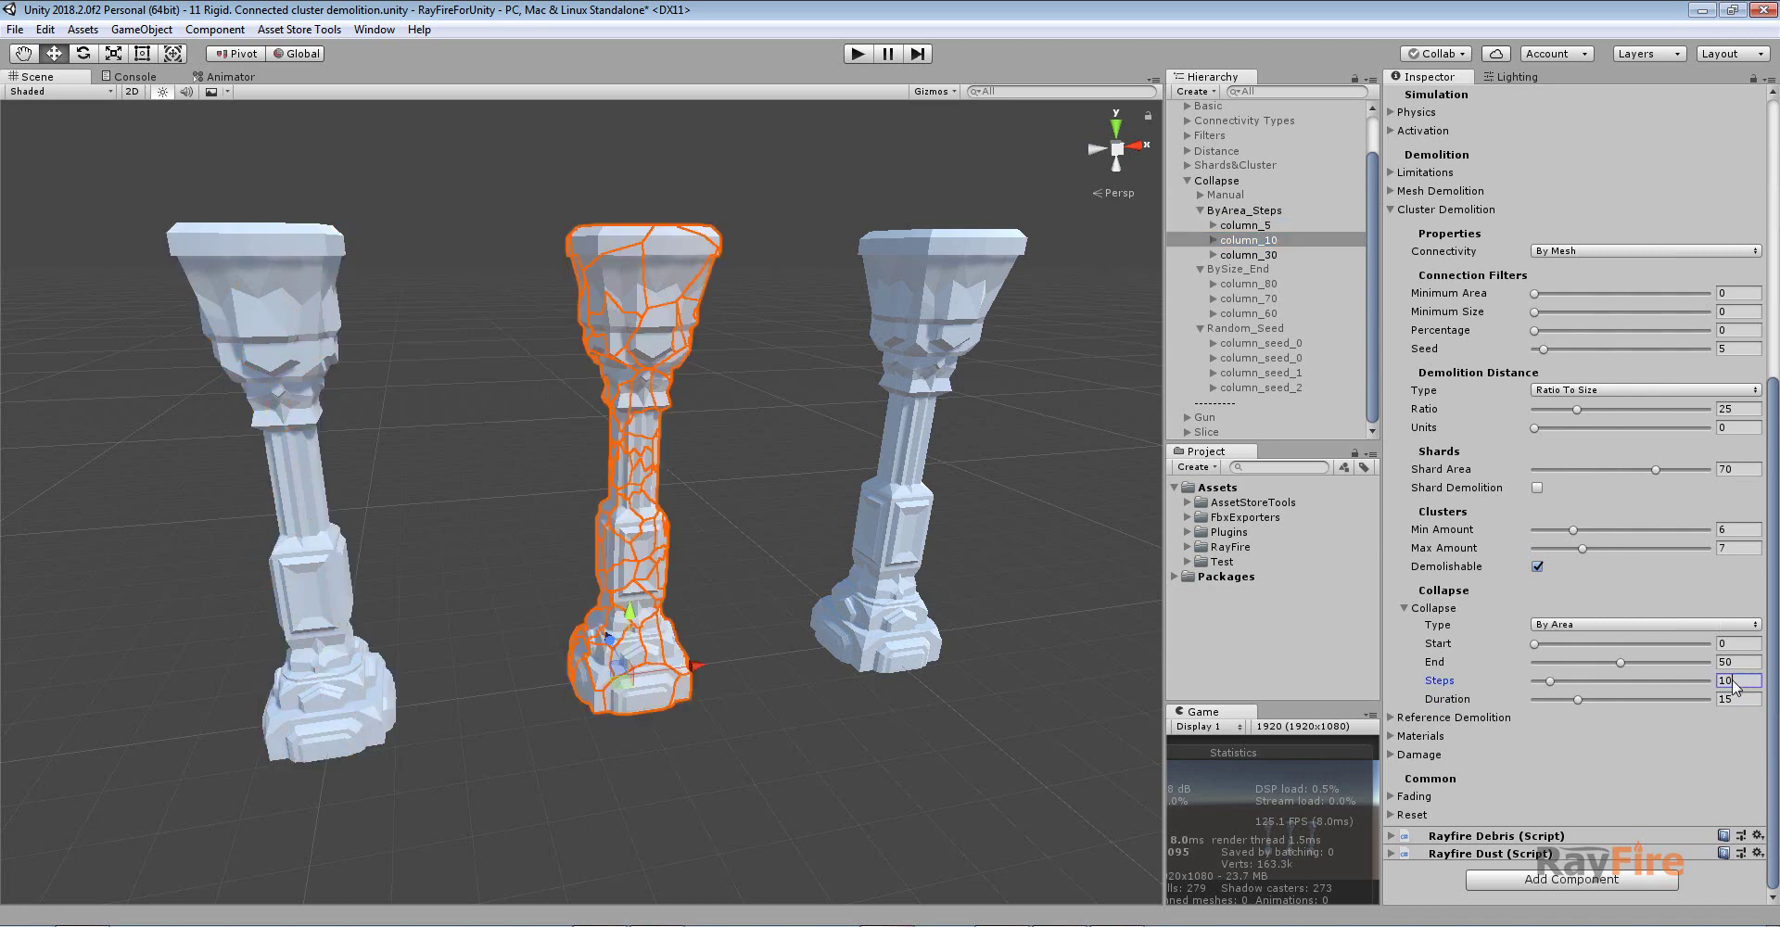
left_click(1240, 255)
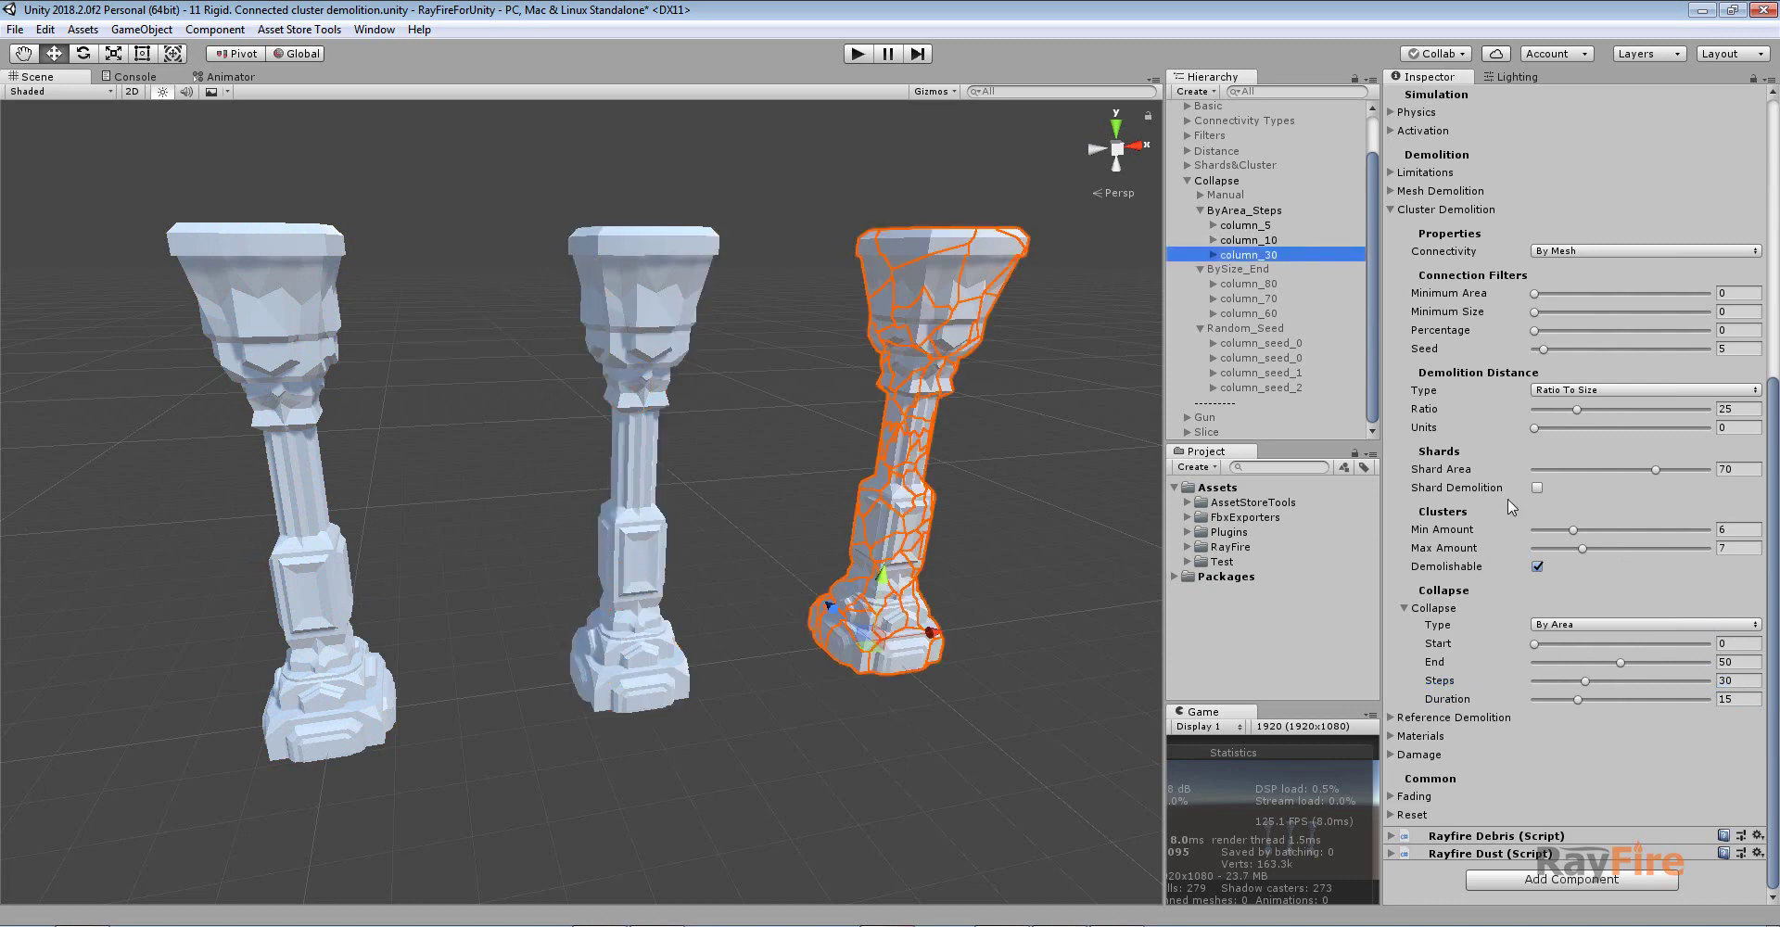
left_click(1733, 680)
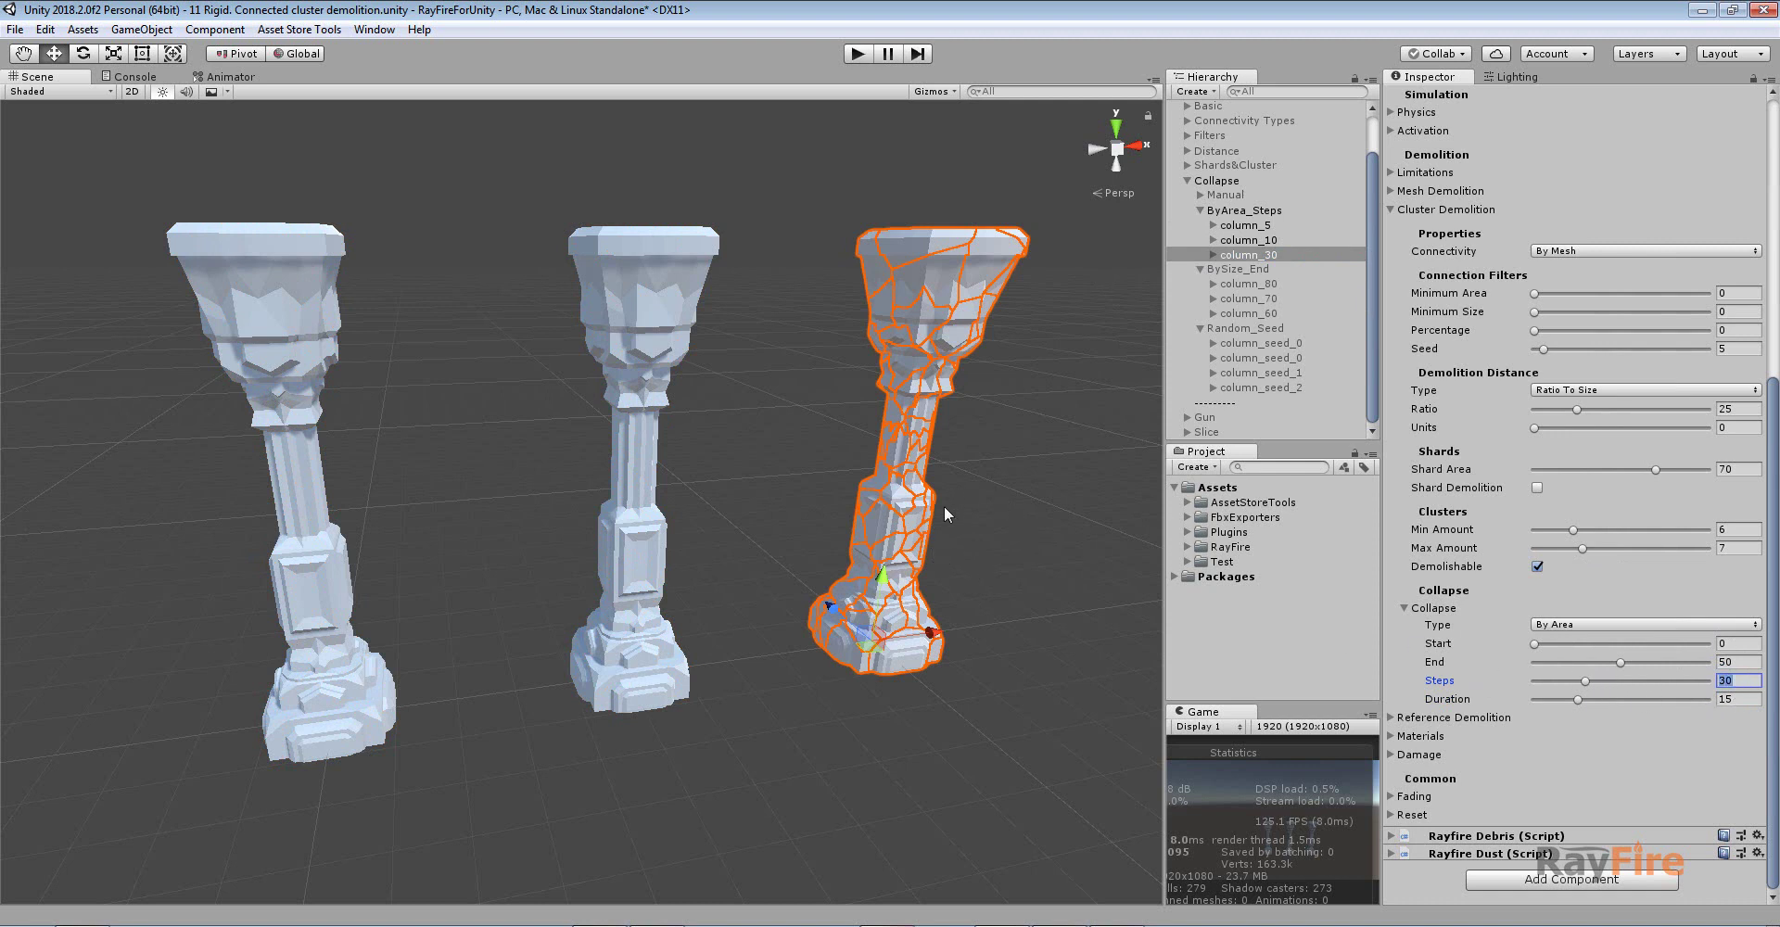
left_click(767, 436)
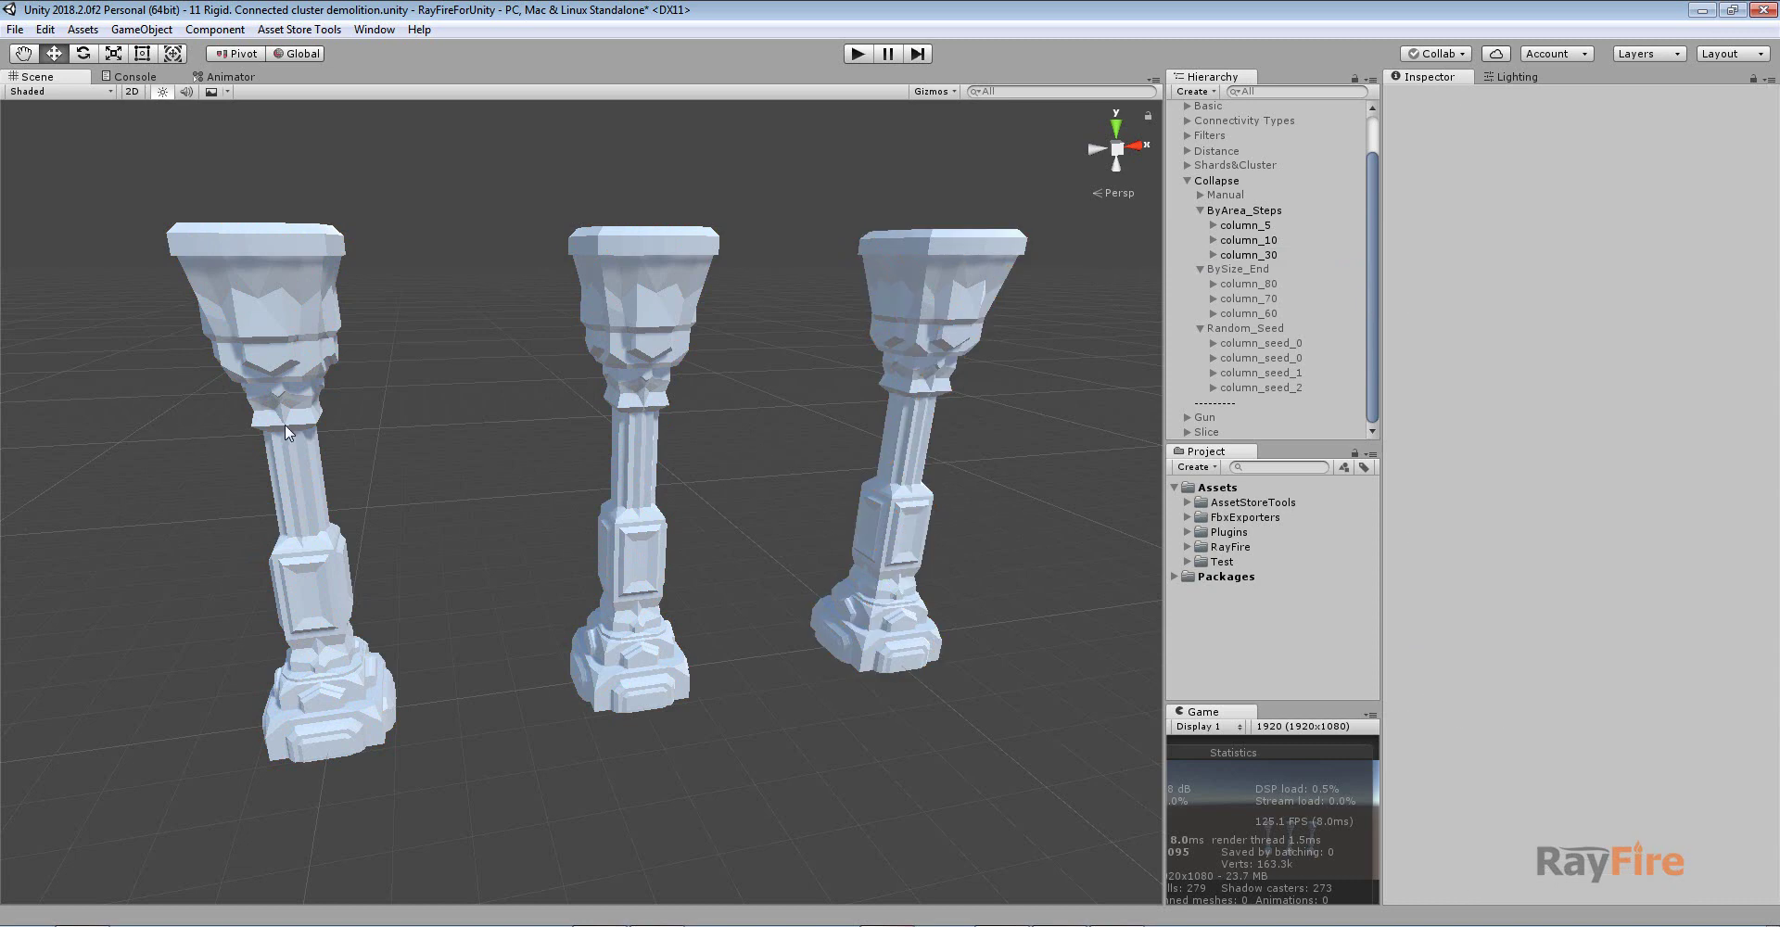
left_click(286, 426)
left_click(622, 380, "shift")
left_click(924, 318, "shift")
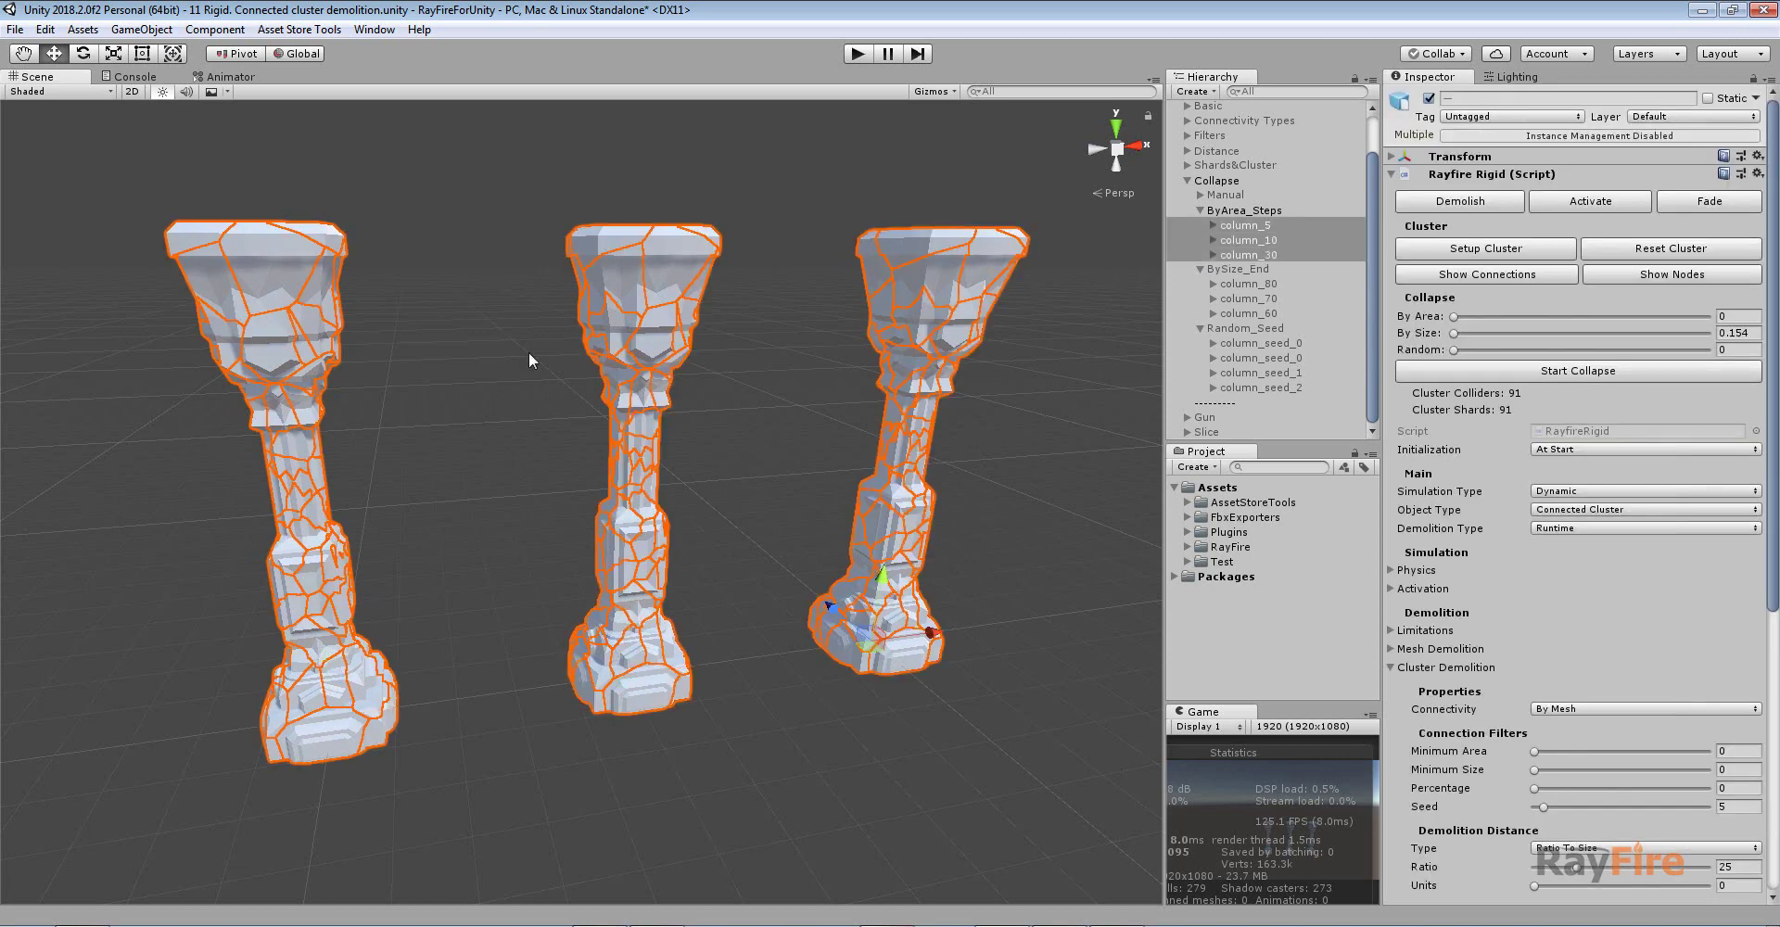
left_click(183, 315)
Show the cluster connections of column_5 and column_10, then clear the selection
left_click(310, 318)
left_click(1487, 274)
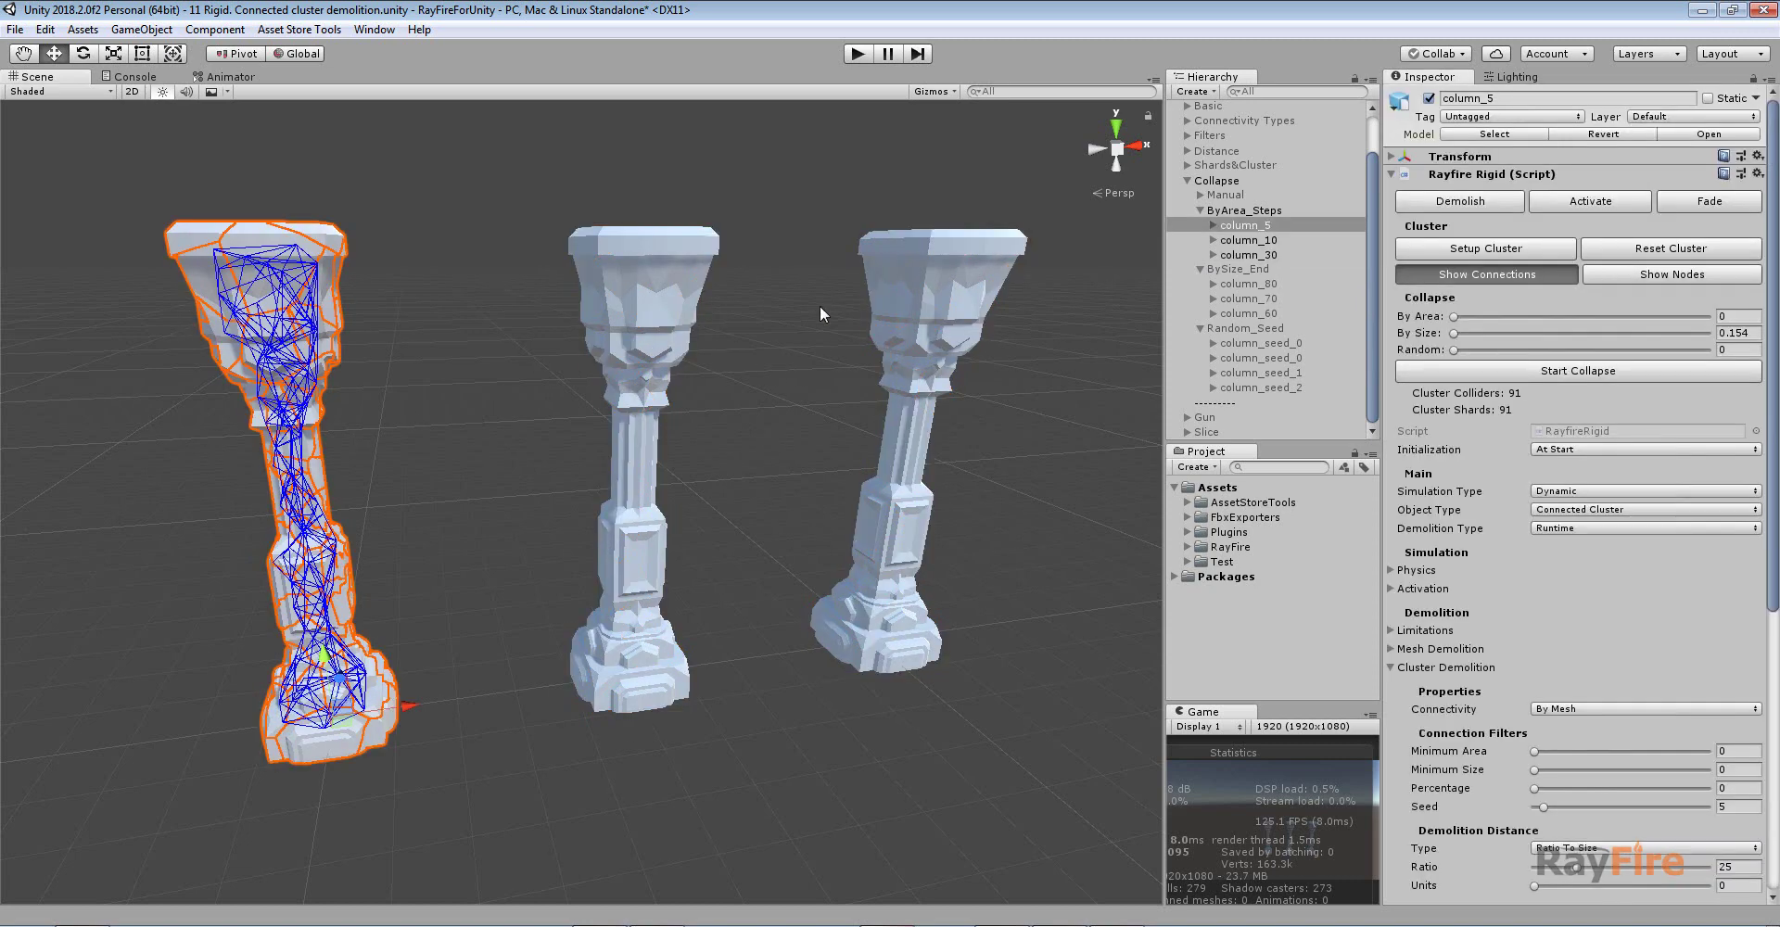
left_click(643, 306)
left_click(1573, 275)
left_click(832, 373)
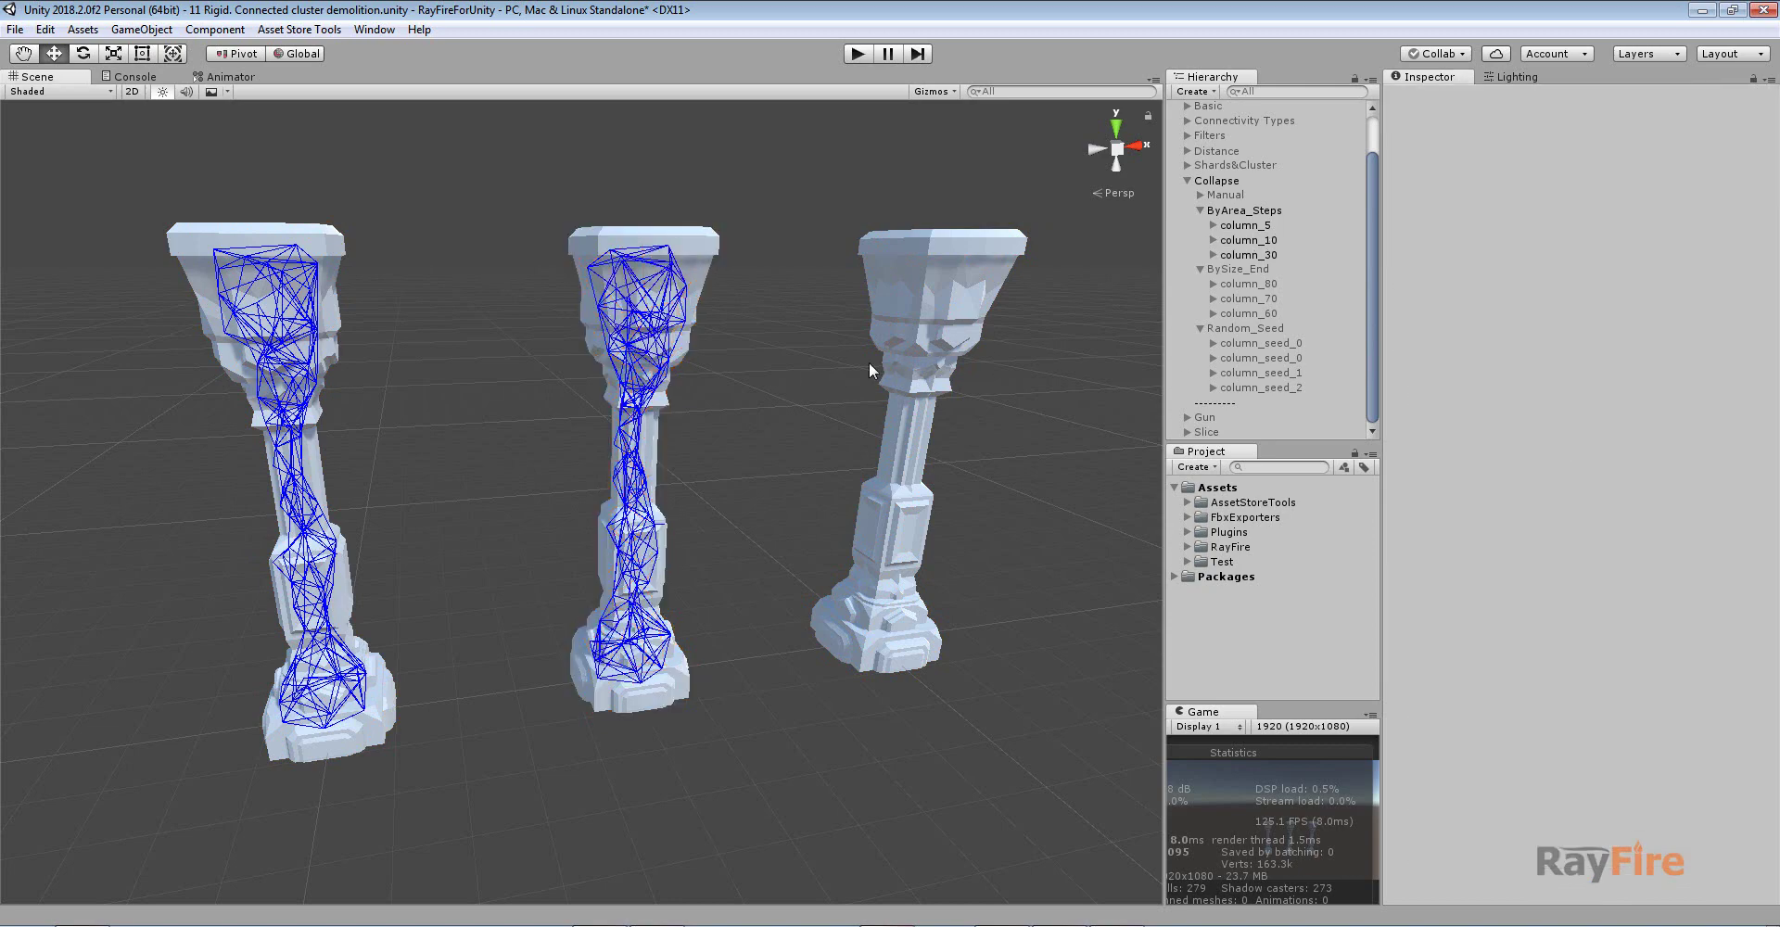
Show the cluster connections of column_30, clear the selection and enter Play mode
left_click(913, 362)
left_click(1513, 275)
mouse_move(963, 437)
left_mouse_down("alt")
mouse_move(955, 408)
mouse_move(782, 464)
mouse_move(791, 479)
left_mouse_up("alt")
scroll(791, 484, "up", 3)
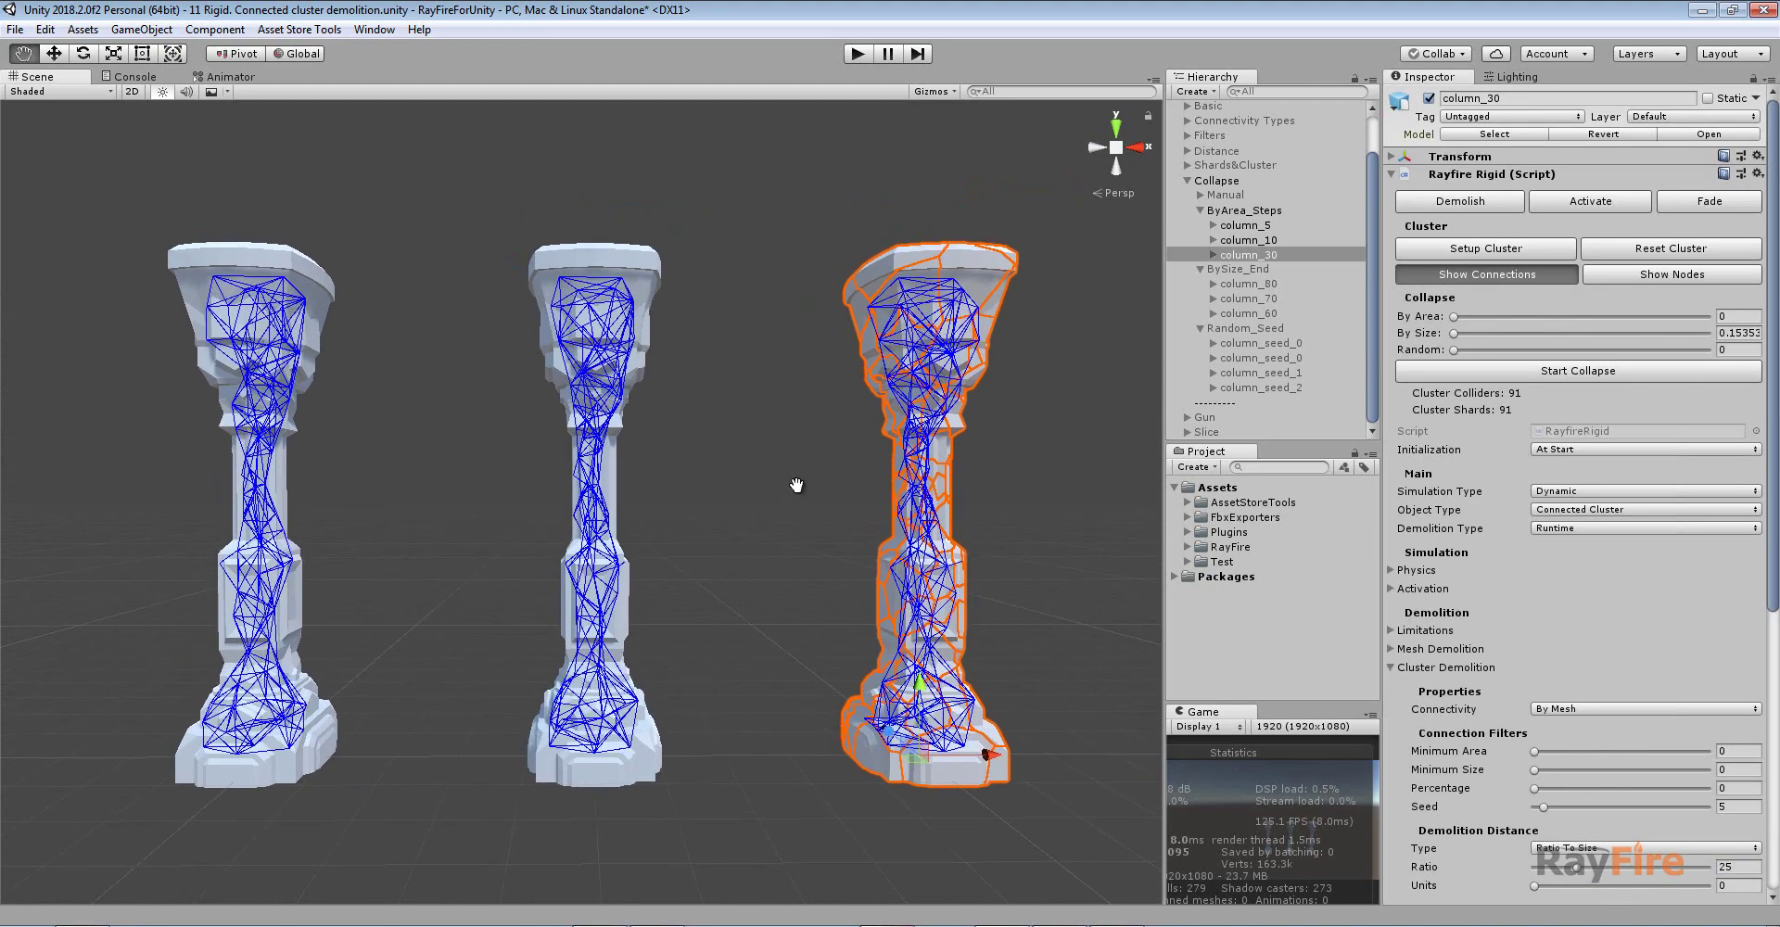
left_click(787, 486)
left_click(857, 53)
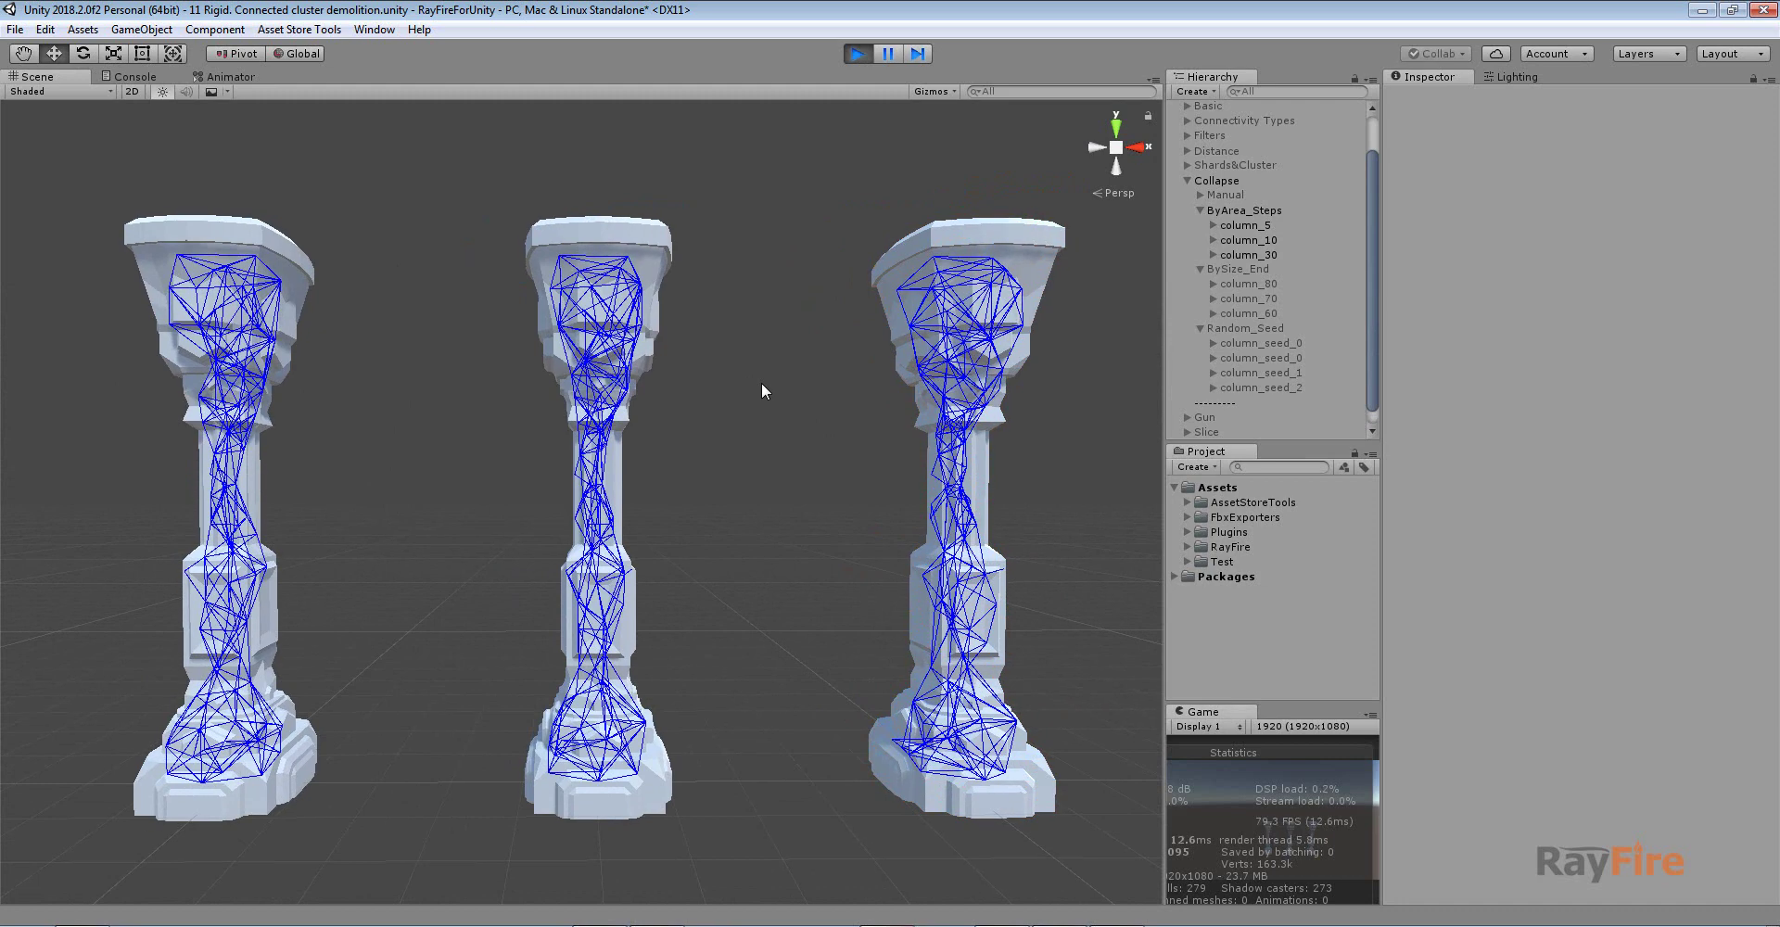
Compare the collapse Type and Steps settings of column_30 and column_10 in Play mode
left_click(1245, 226)
left_click(540, 269, "shift")
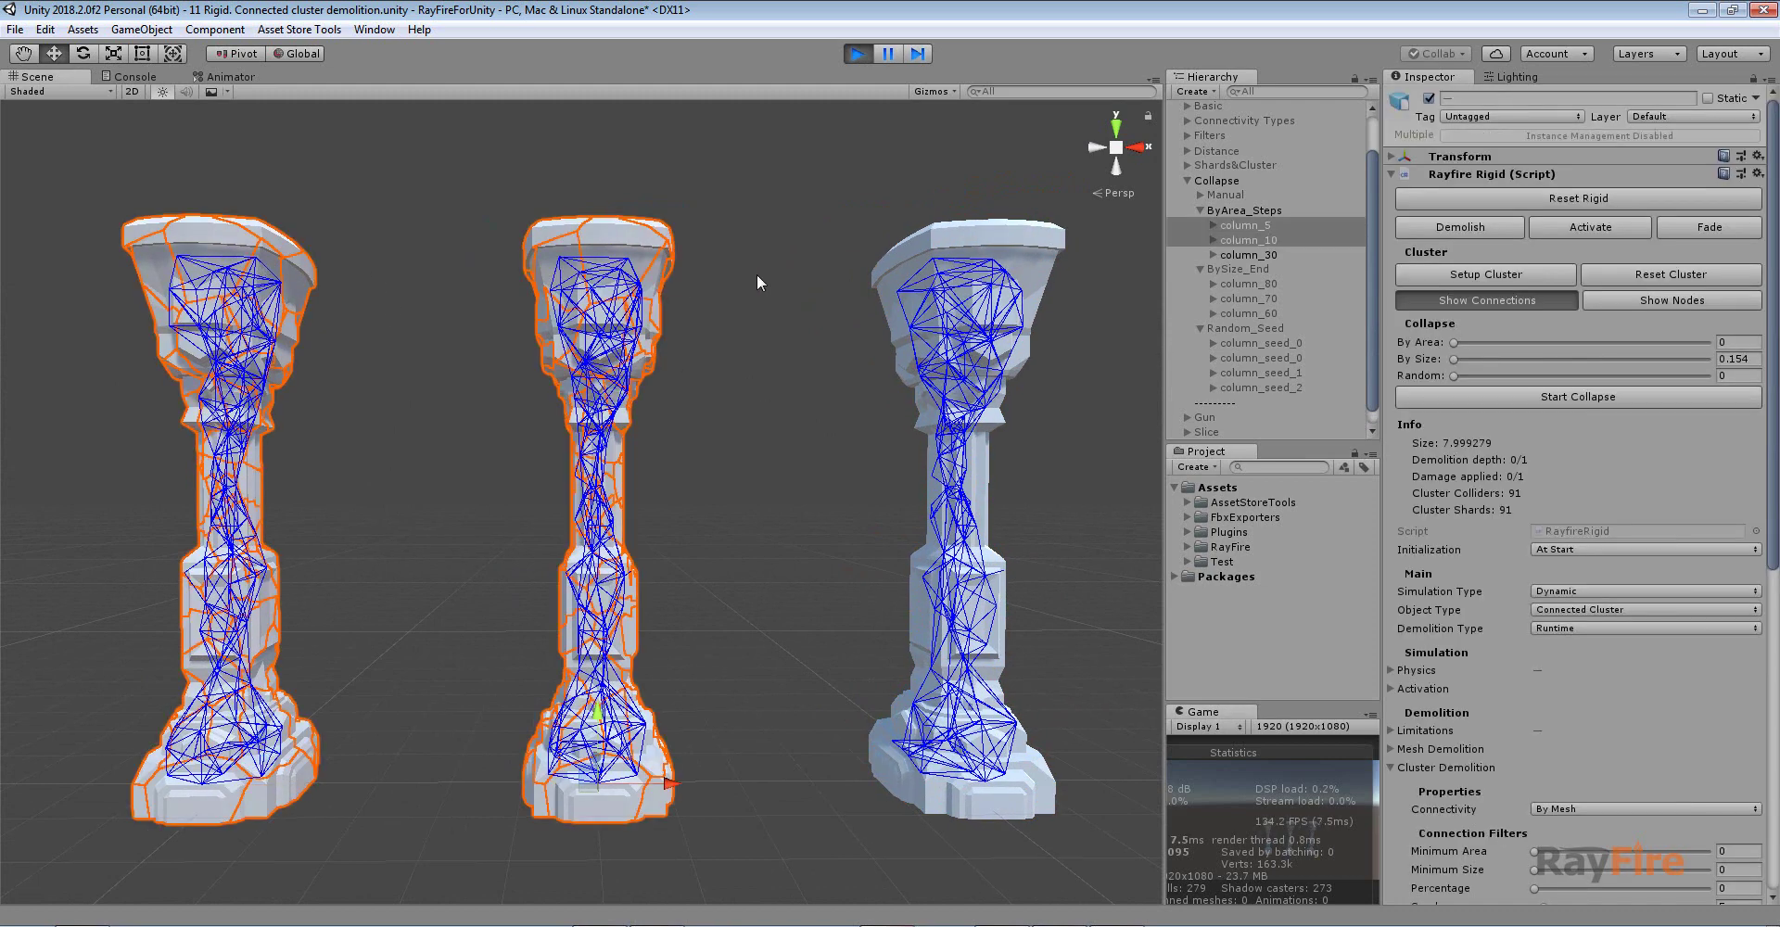
left_click(921, 266, "shift")
scroll(1549, 753, "down", 12)
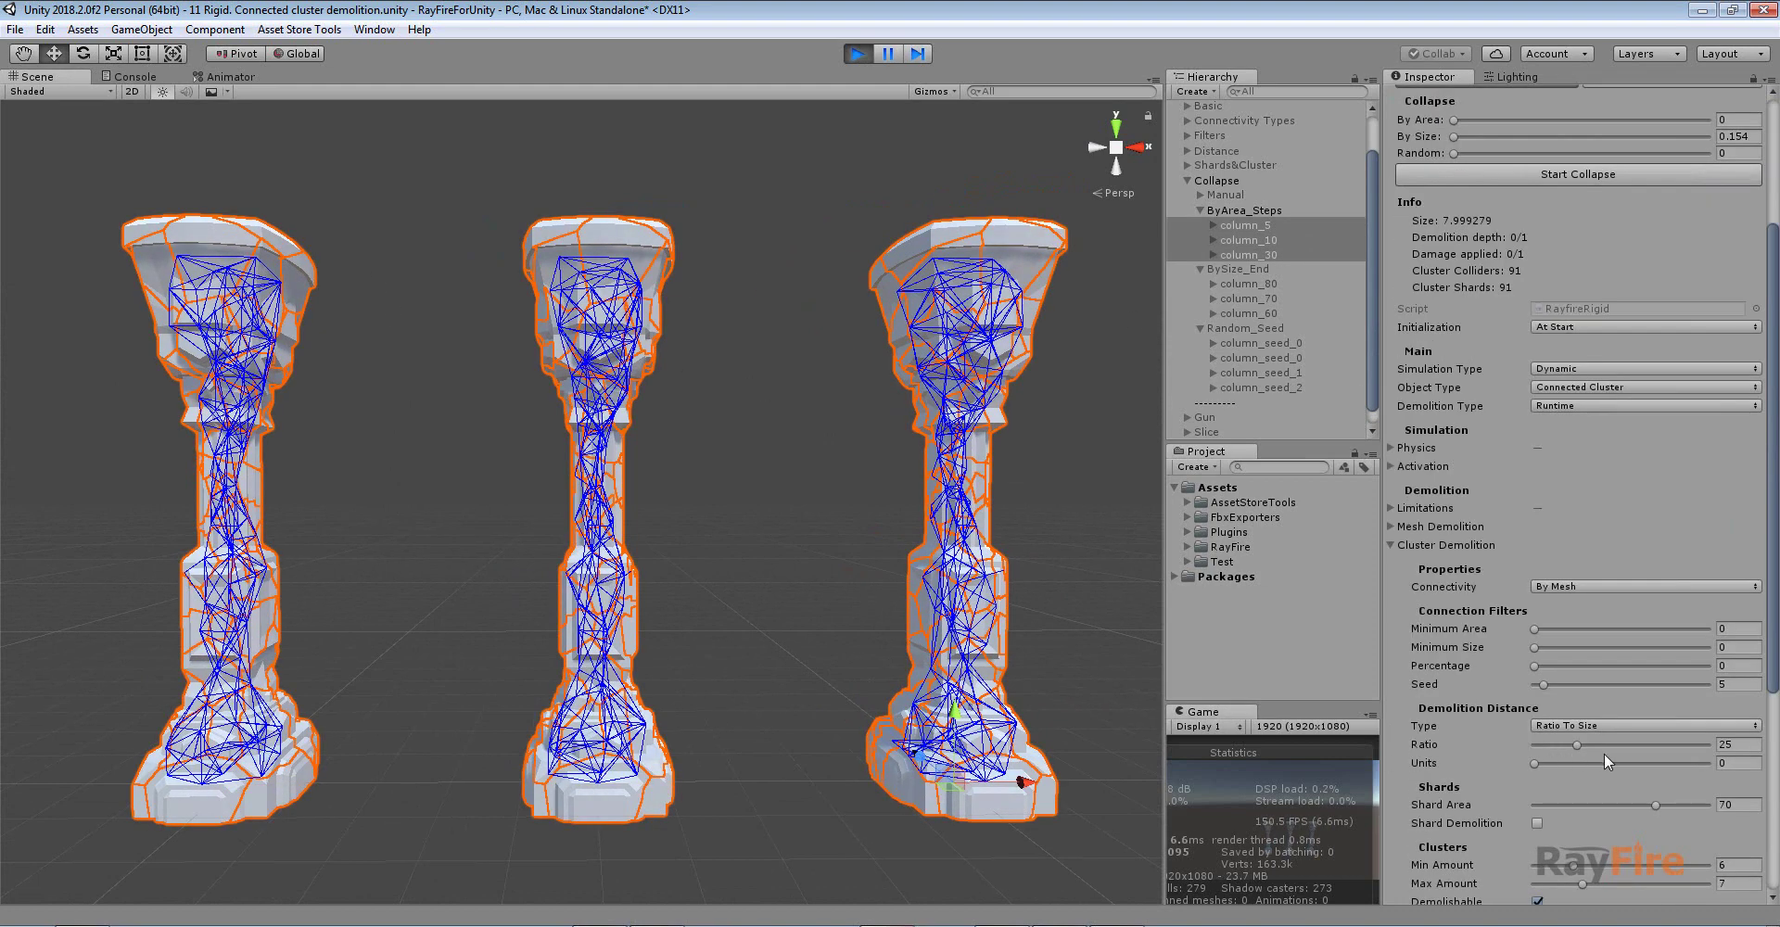
left_click(1040, 466)
left_click(997, 231)
scroll(1613, 765, "down", 10)
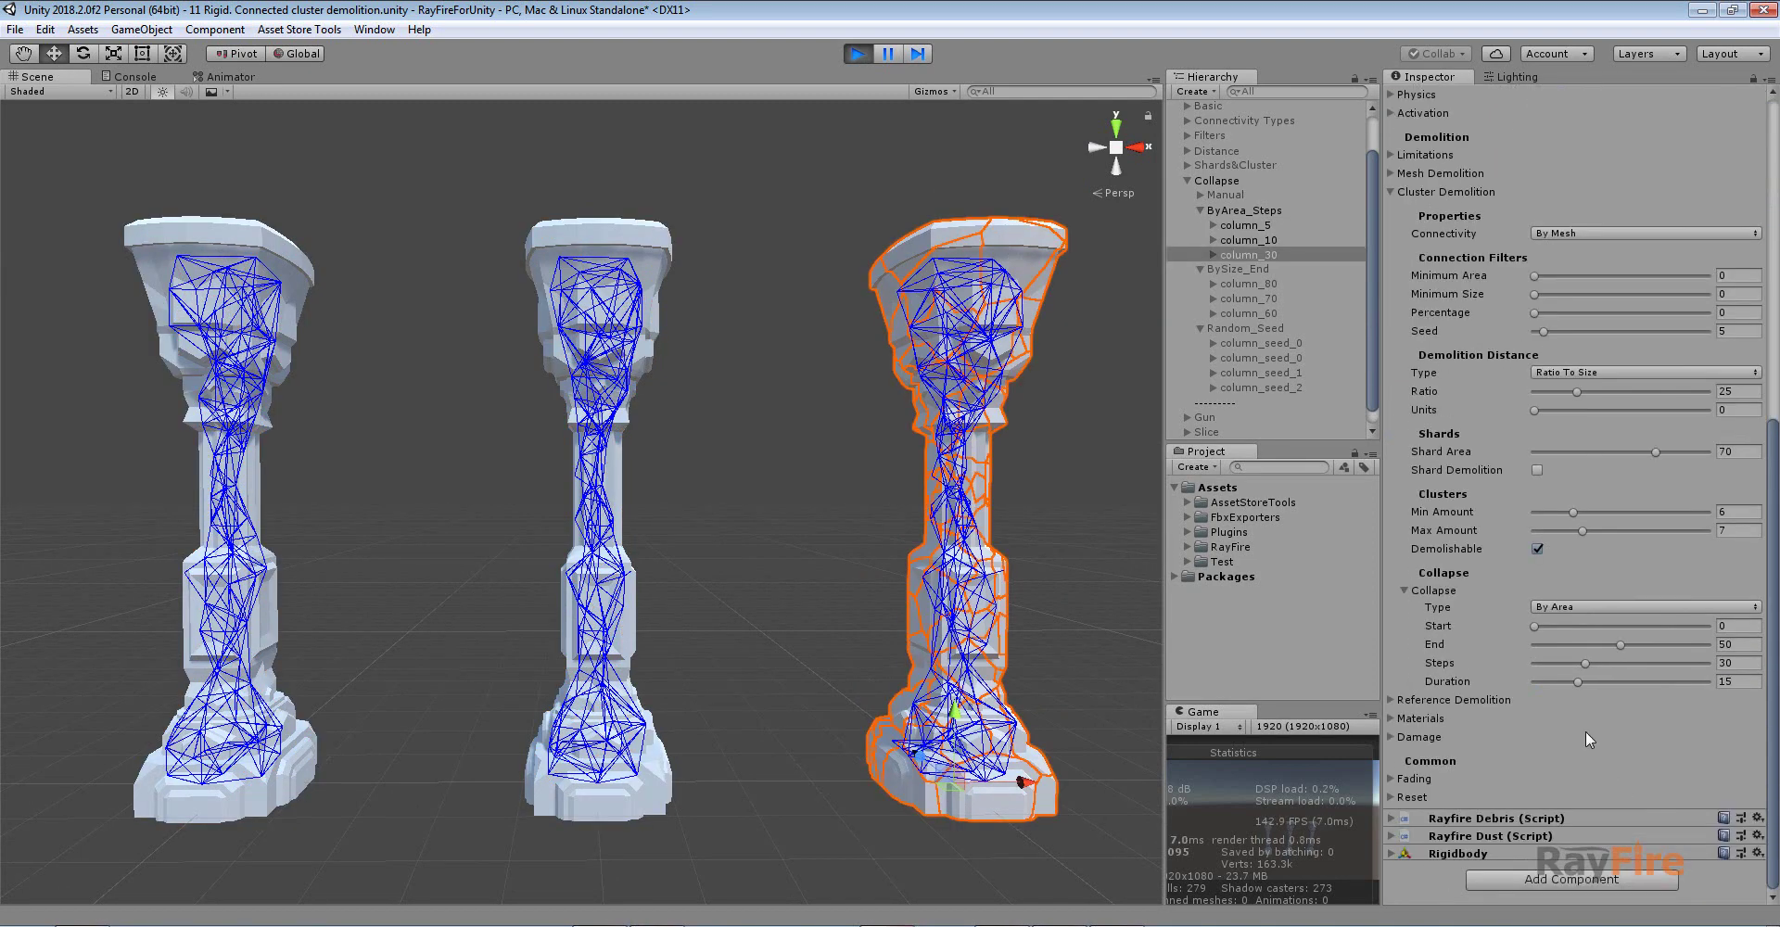
left_click(653, 262)
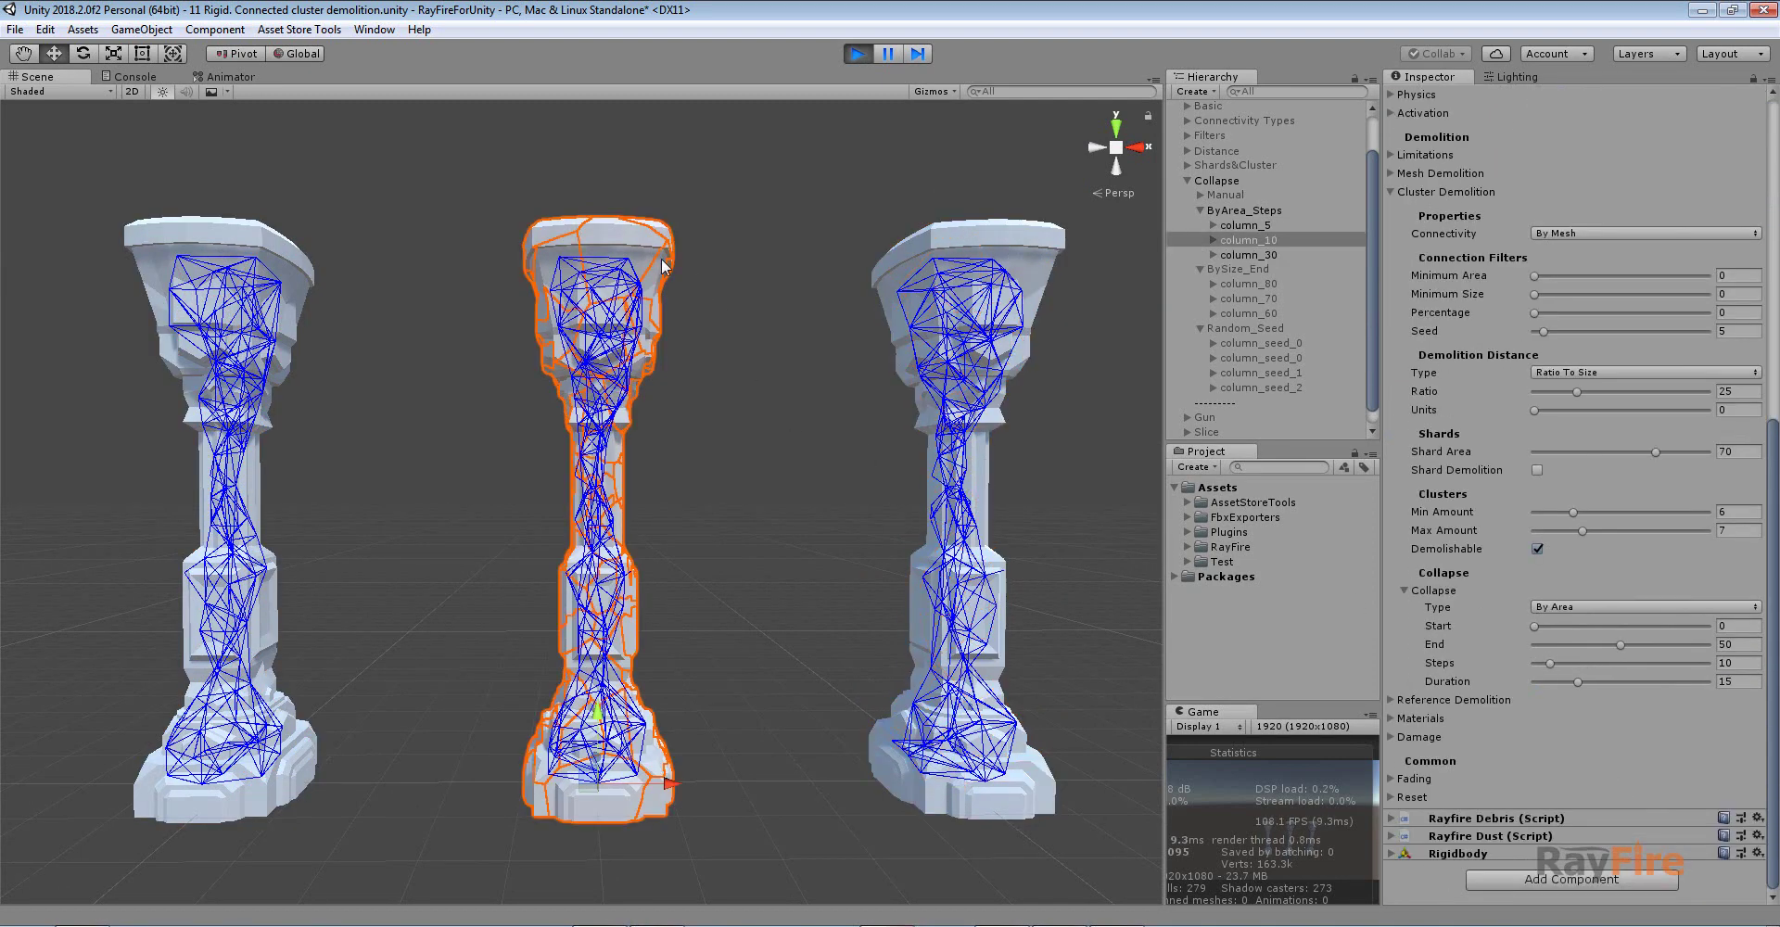
Set the collapse Type of column_5 to By Area
left_click(264, 246)
left_click(1559, 605)
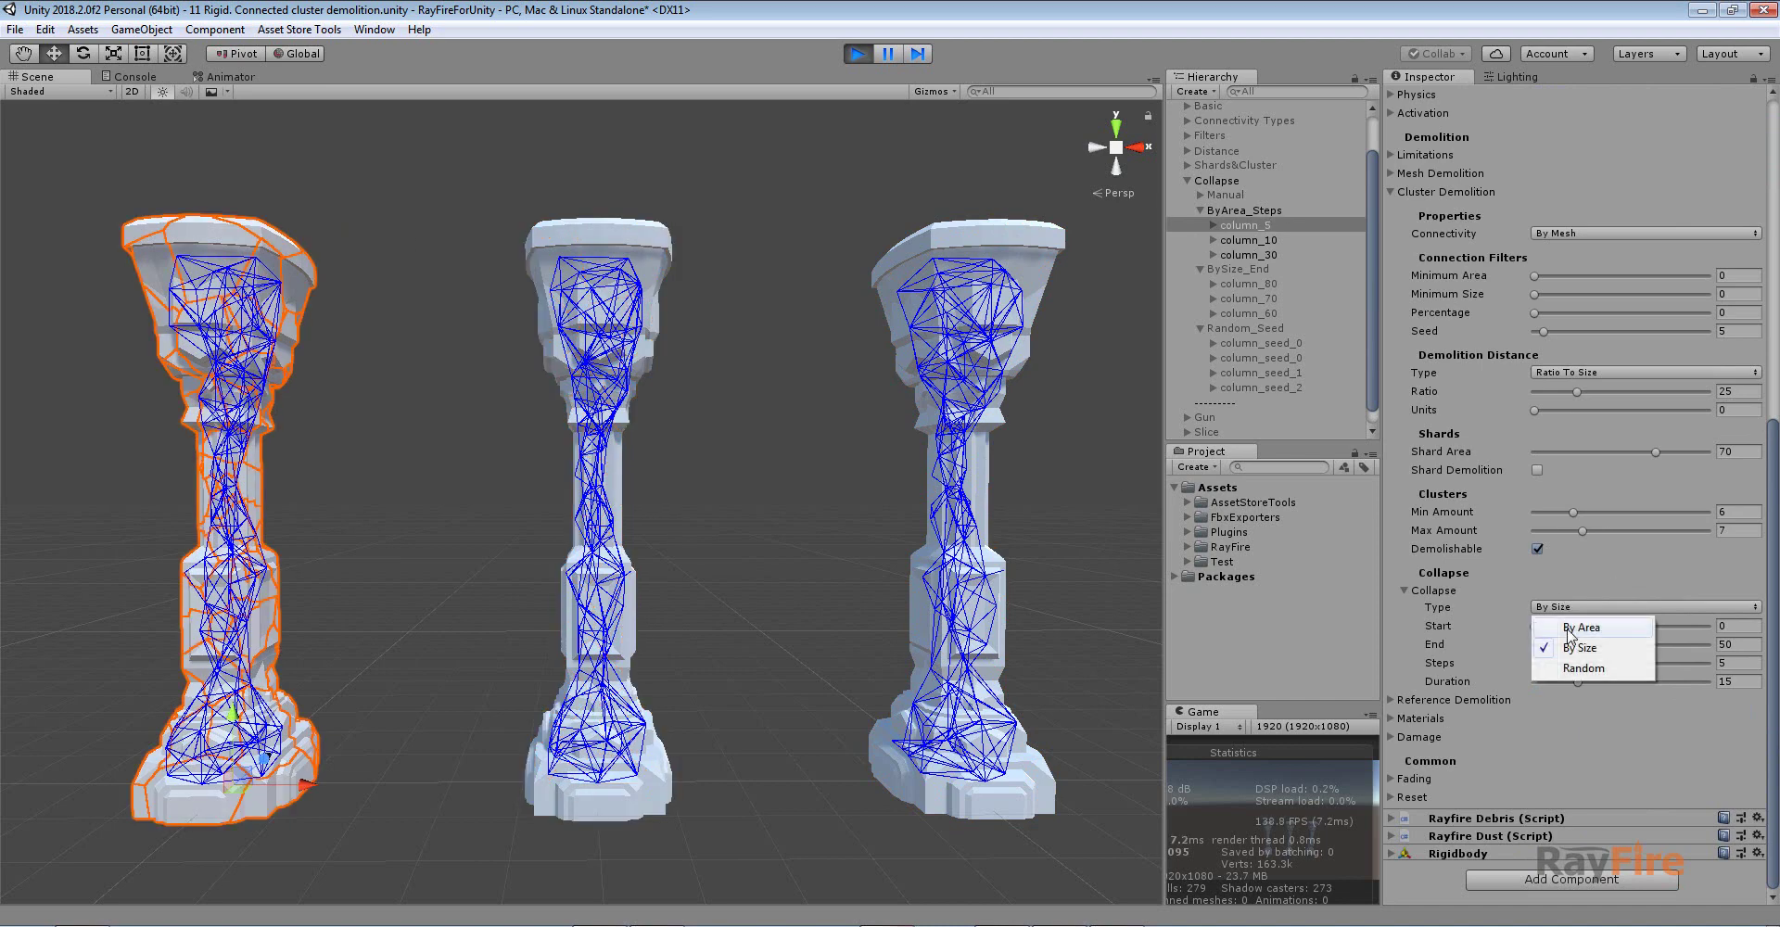
left_click(1569, 634)
Start the collapse of column_5, column_10 and column_30 together, and watch the pieces fall with nothing selected
left_click(301, 227)
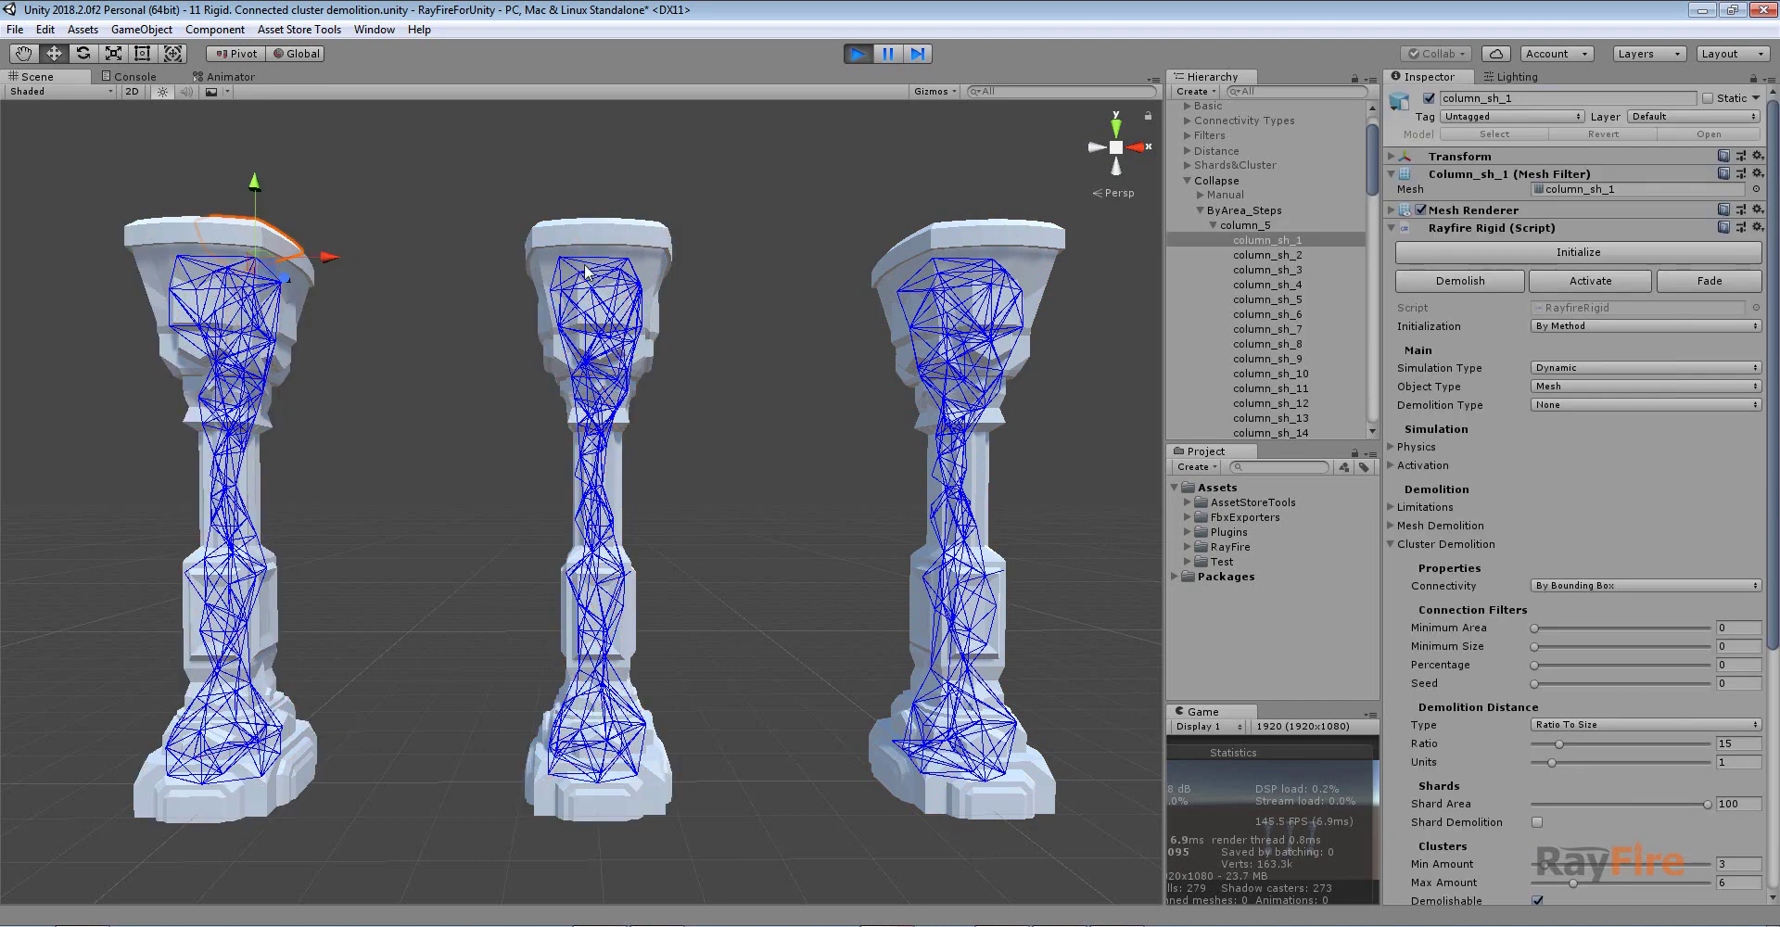
left_click(436, 166)
left_click(215, 254)
left_click(532, 241, "shift")
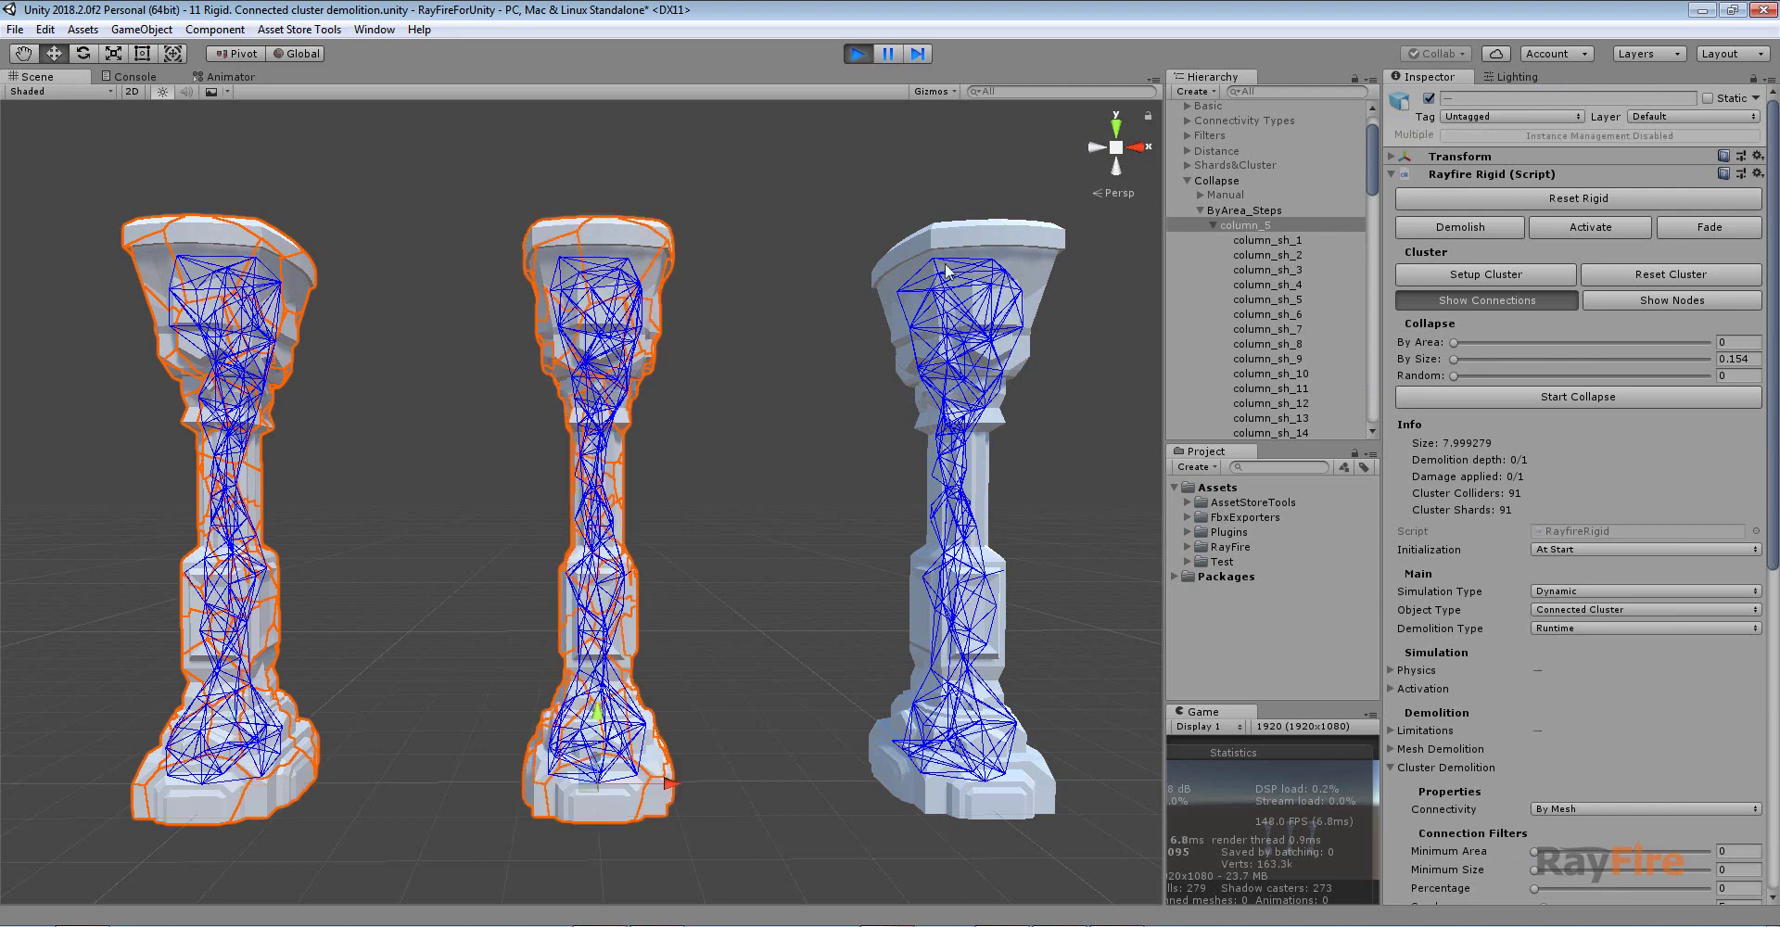
left_click(967, 268, "shift")
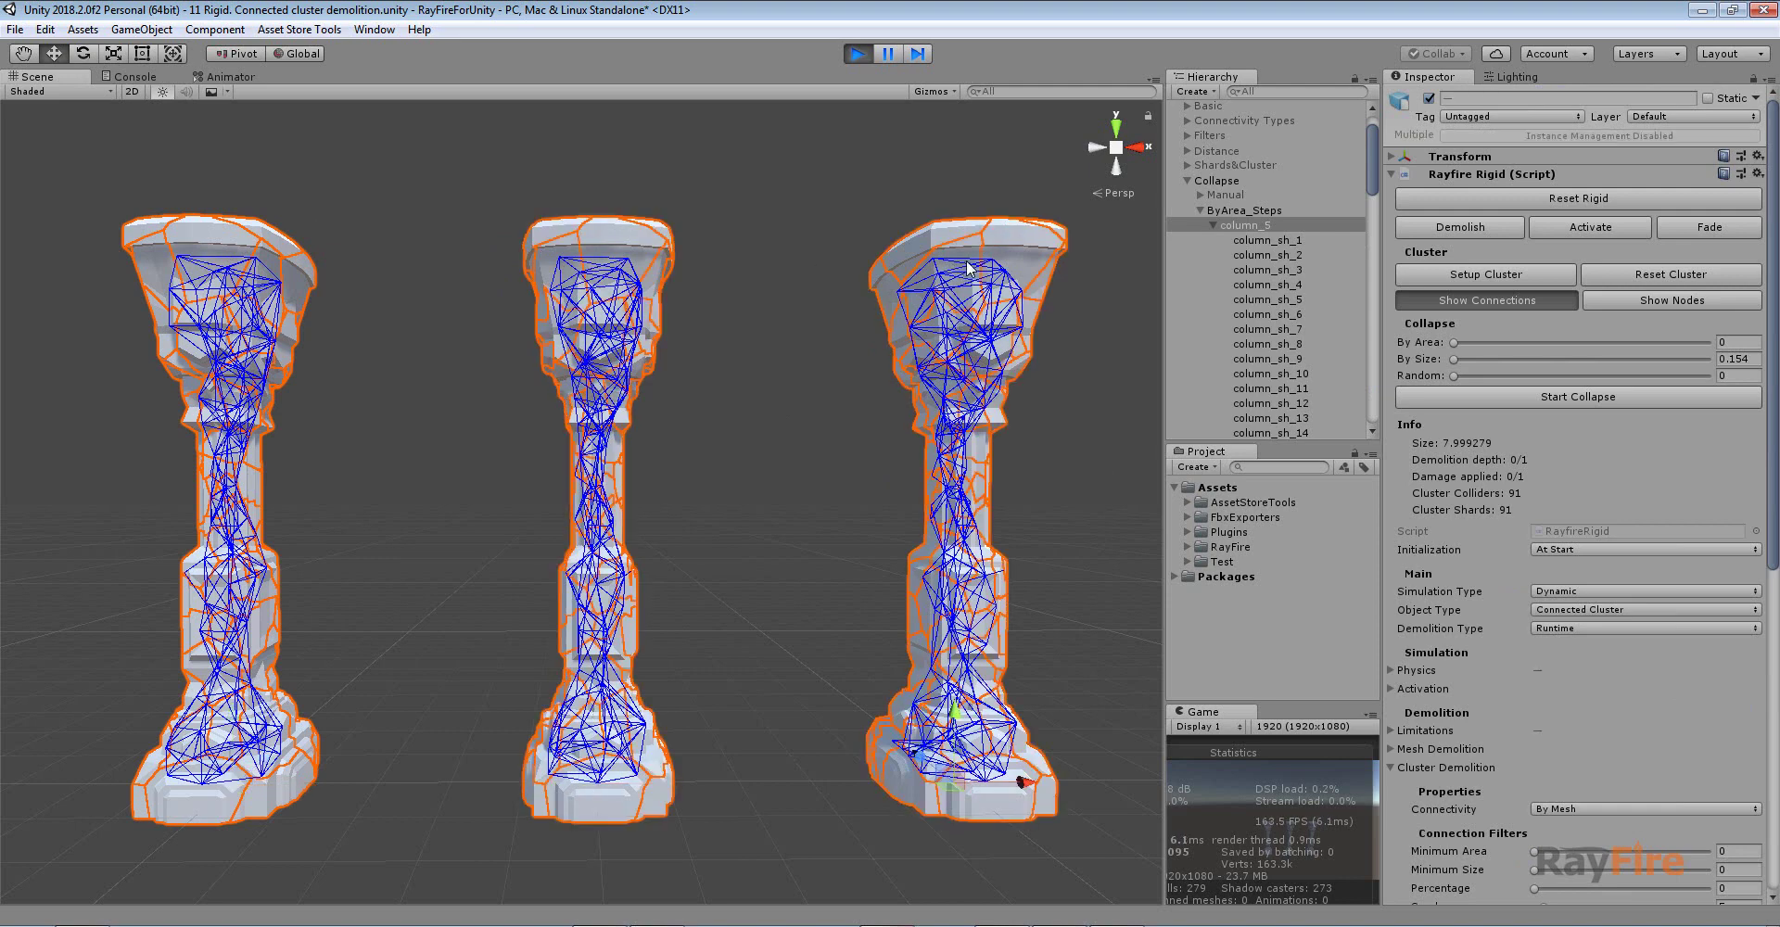
left_click(1602, 397)
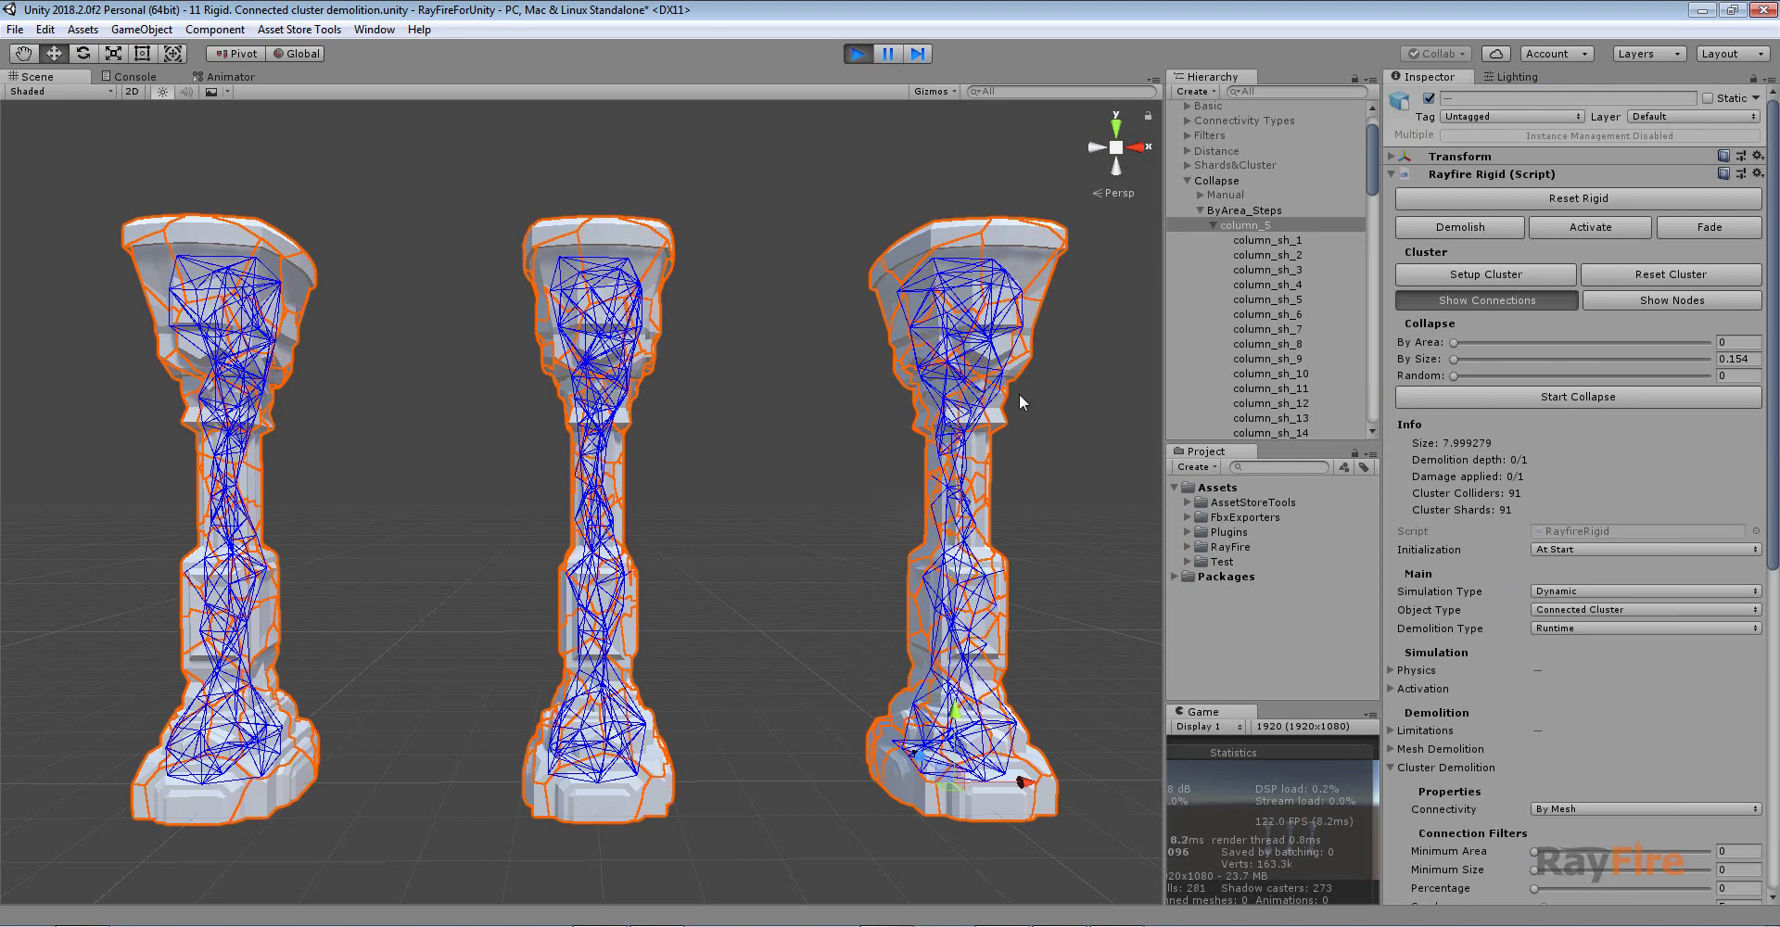
left_click(1108, 410)
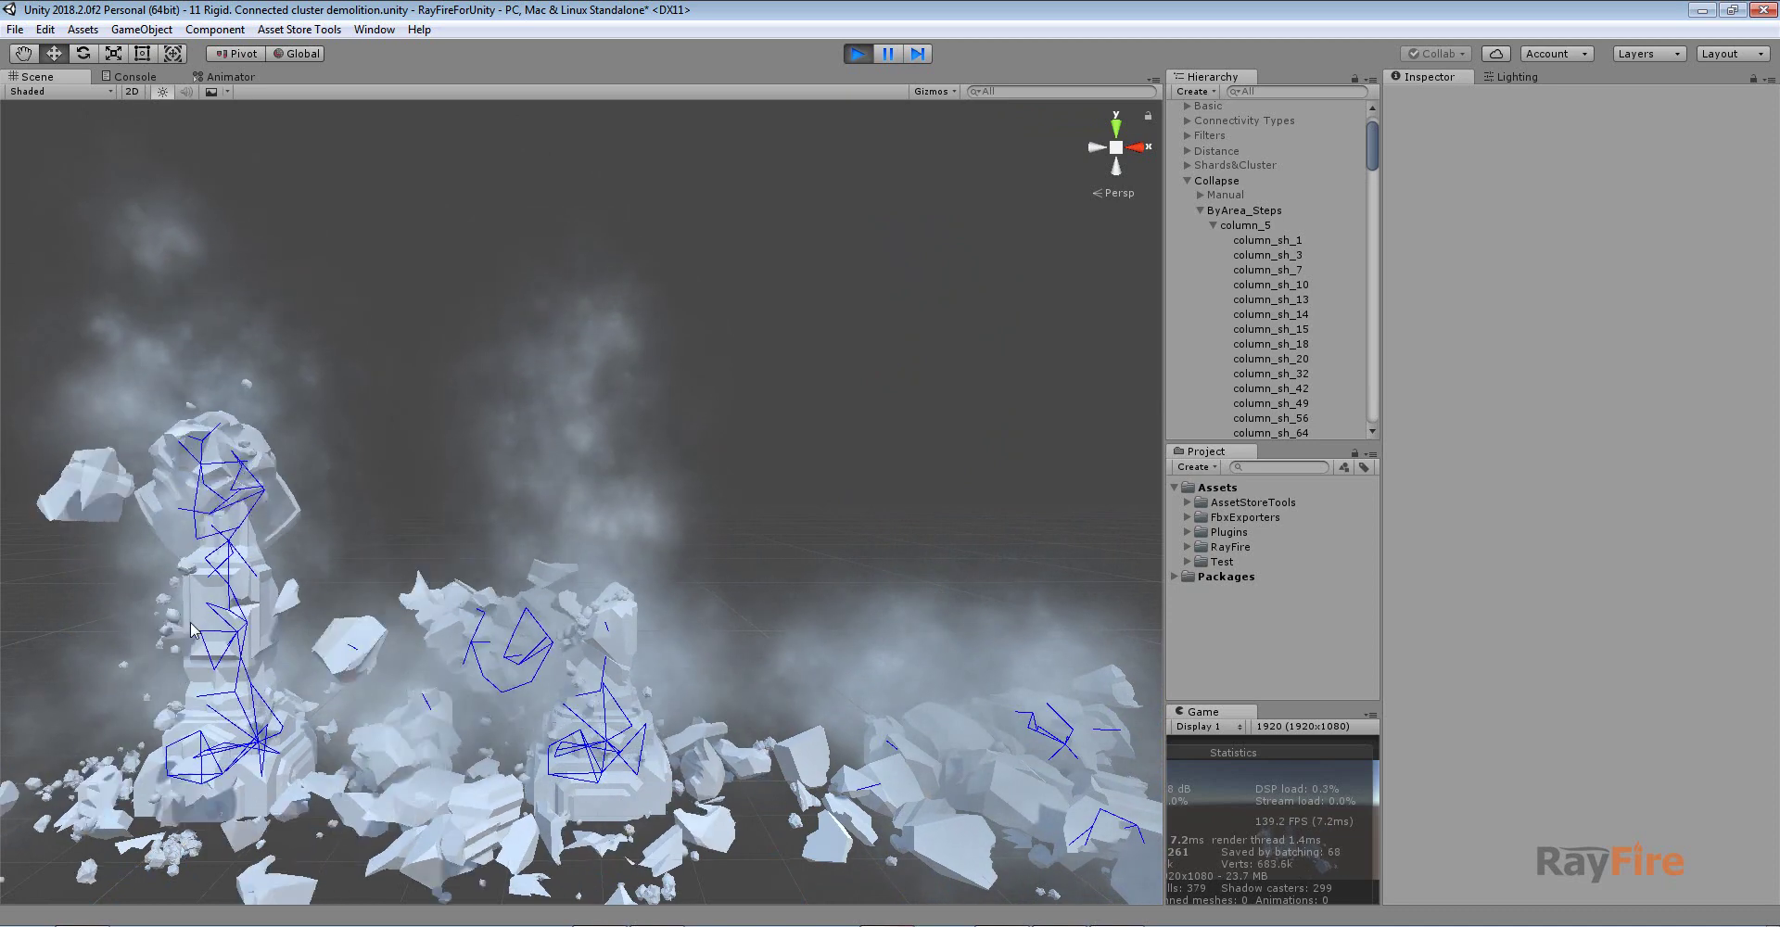
middle_click_drag(287, 621, 350, 478)
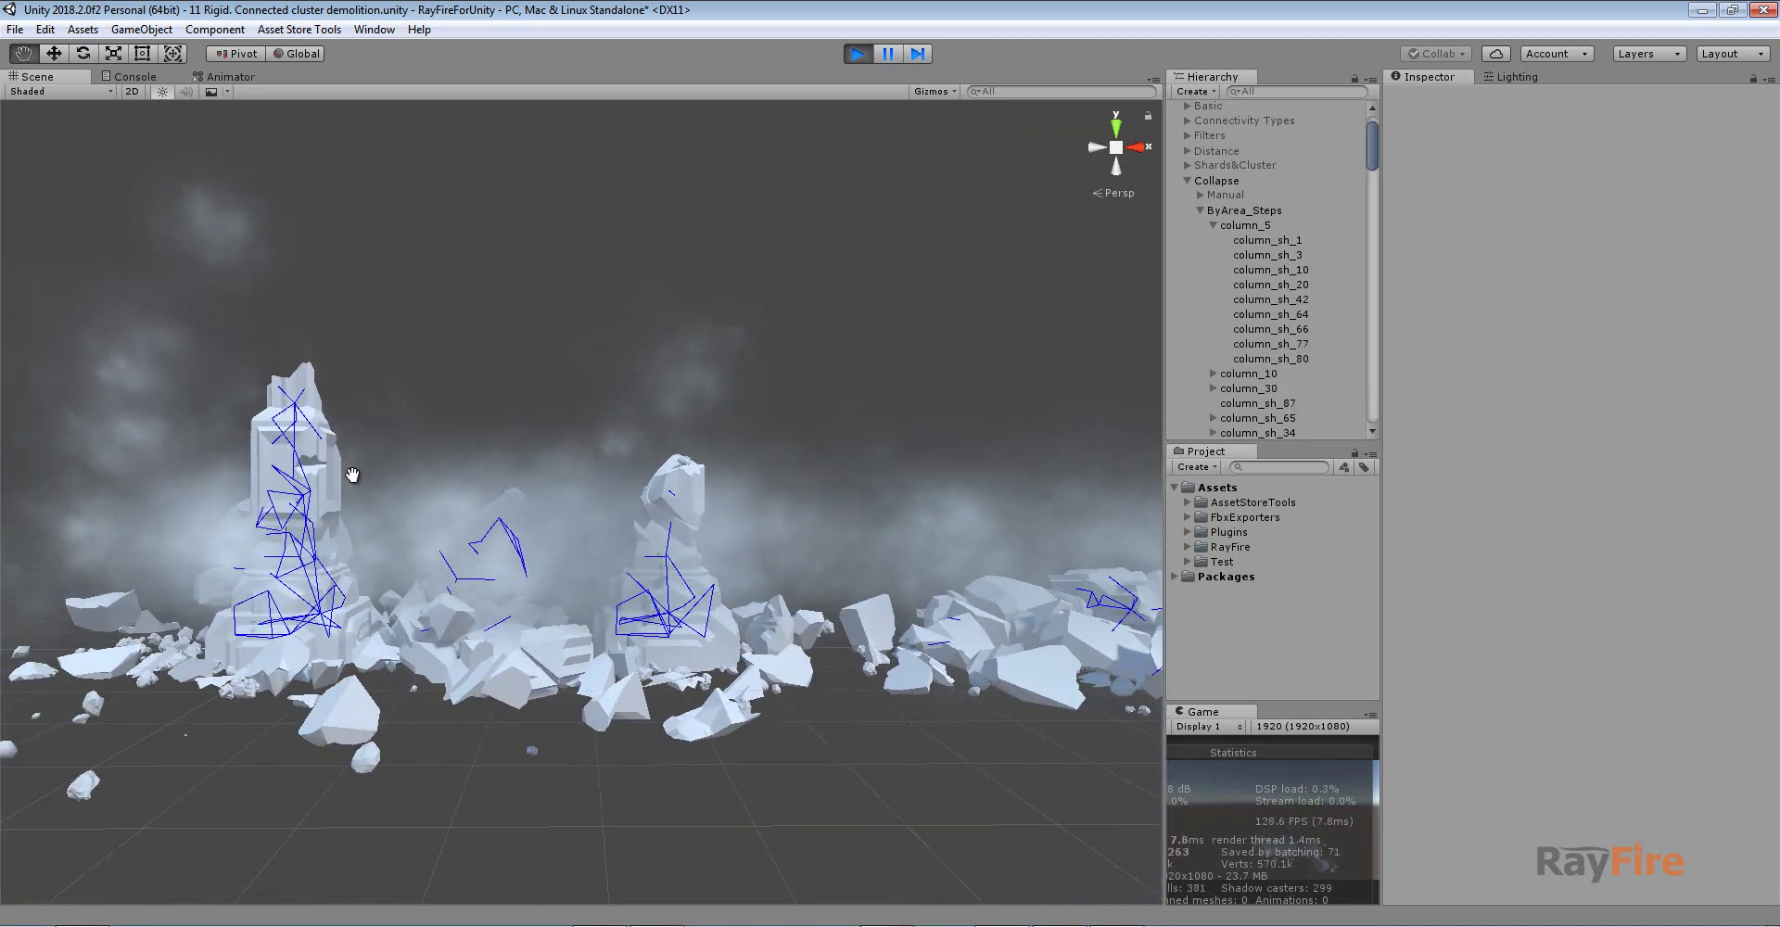
Reset column_5, column_10 and column_30 to their intact state and start their collapse again
left_click(1207, 224)
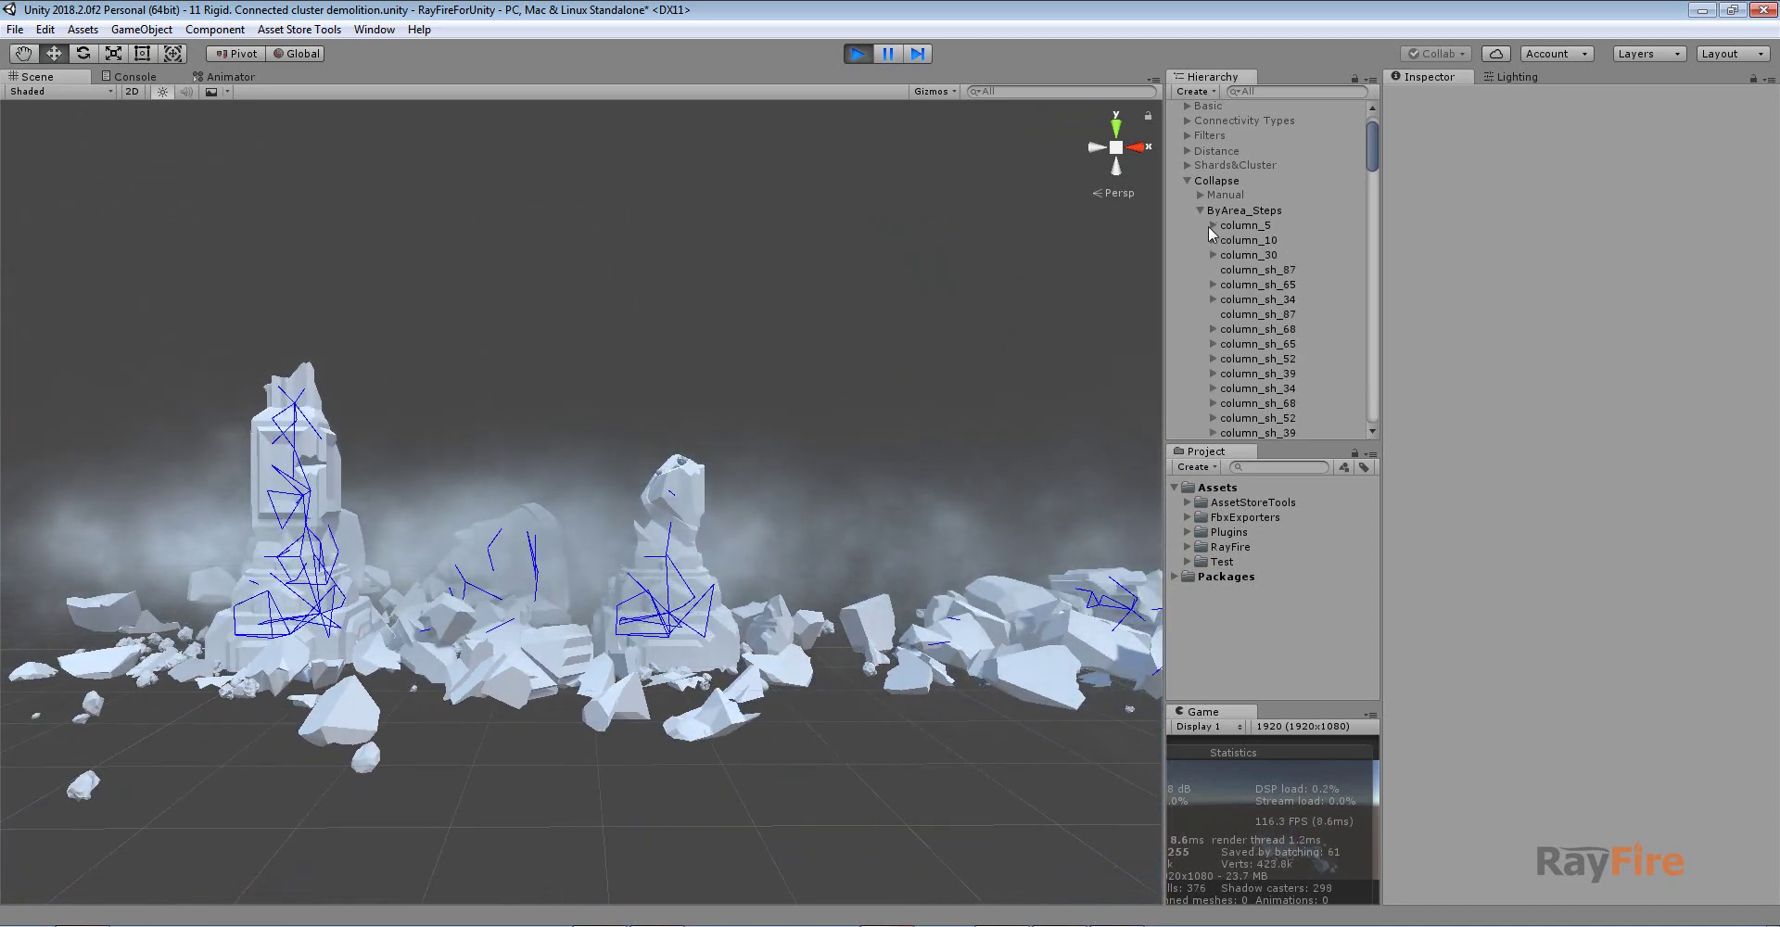
left_click(1242, 228)
left_click(1245, 240, "shift")
left_click(1245, 254, "shift")
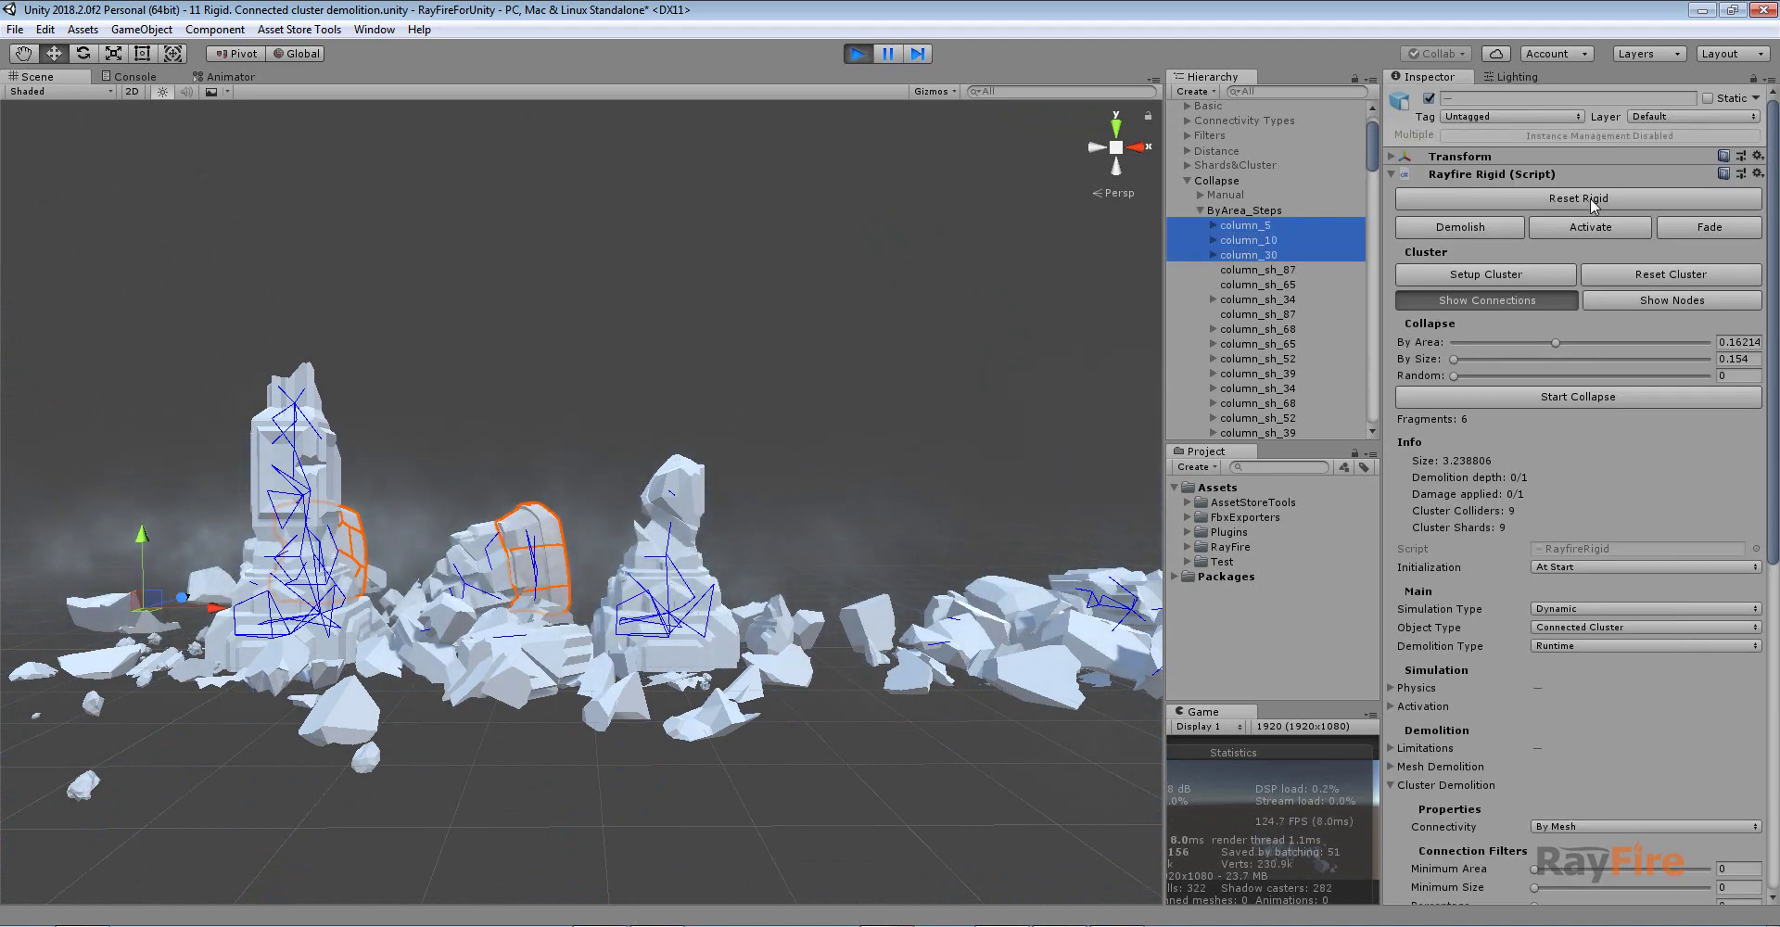
left_click(1589, 197)
left_click(1582, 395)
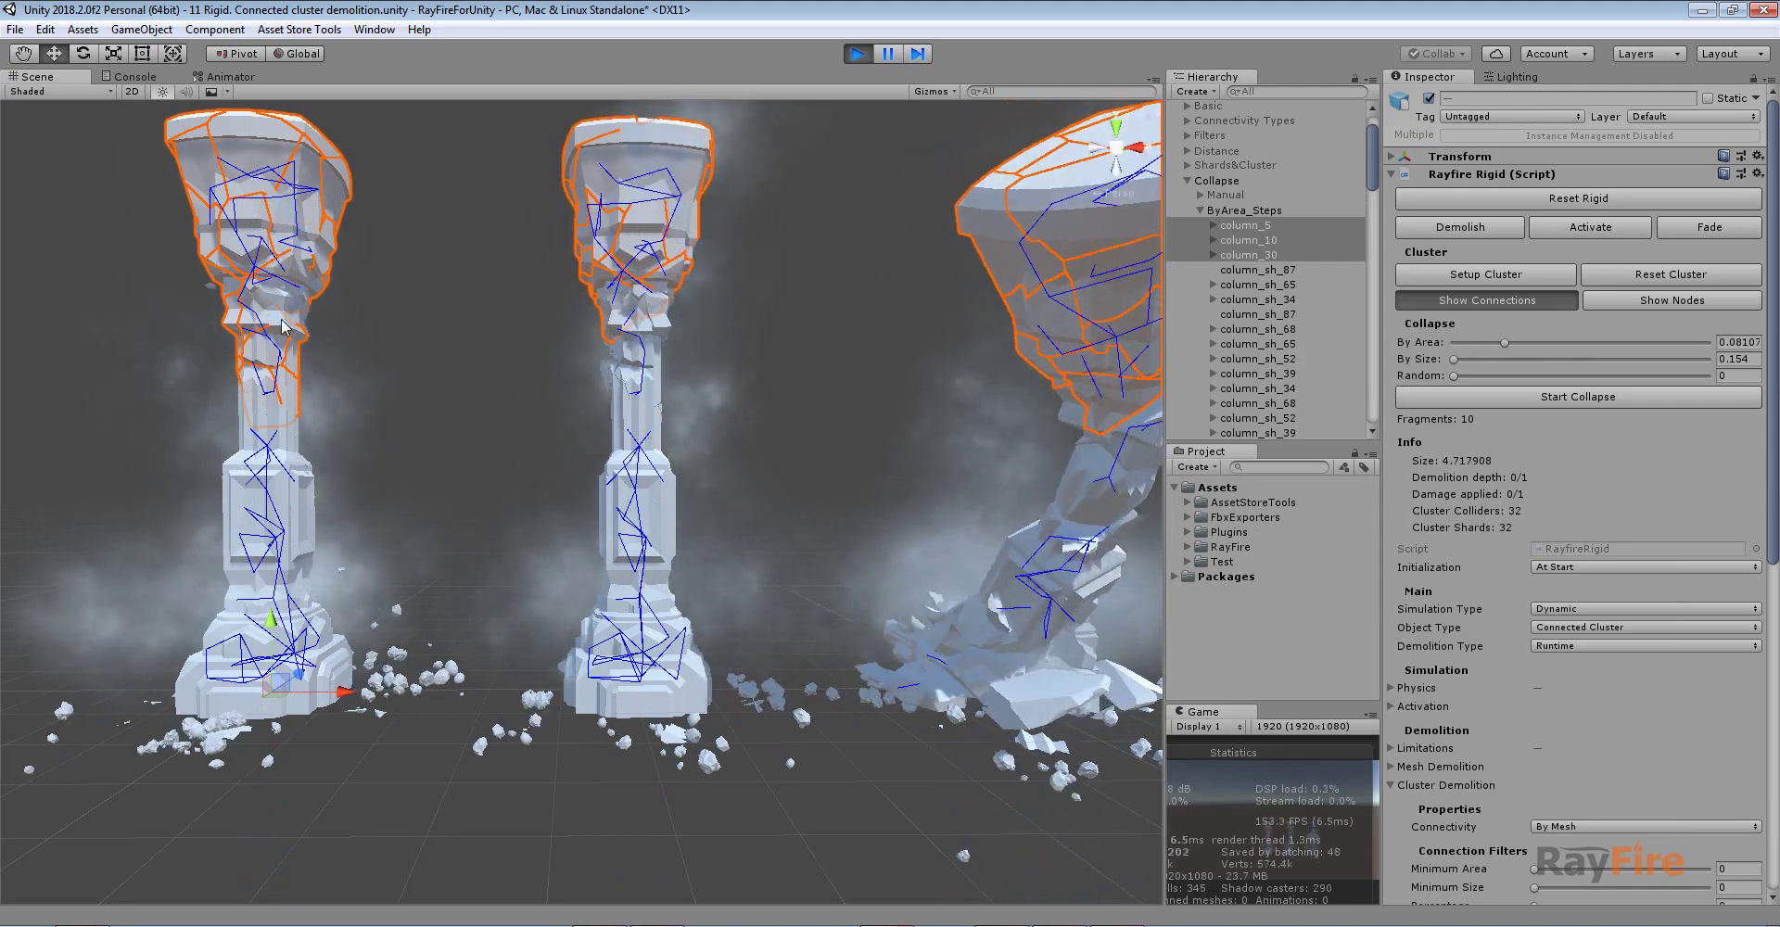
Examine the debris of the three columns and the available collapse Type options
scroll(521, 375, "down", 4)
left_click_drag(538, 408, 871, 369, "alt")
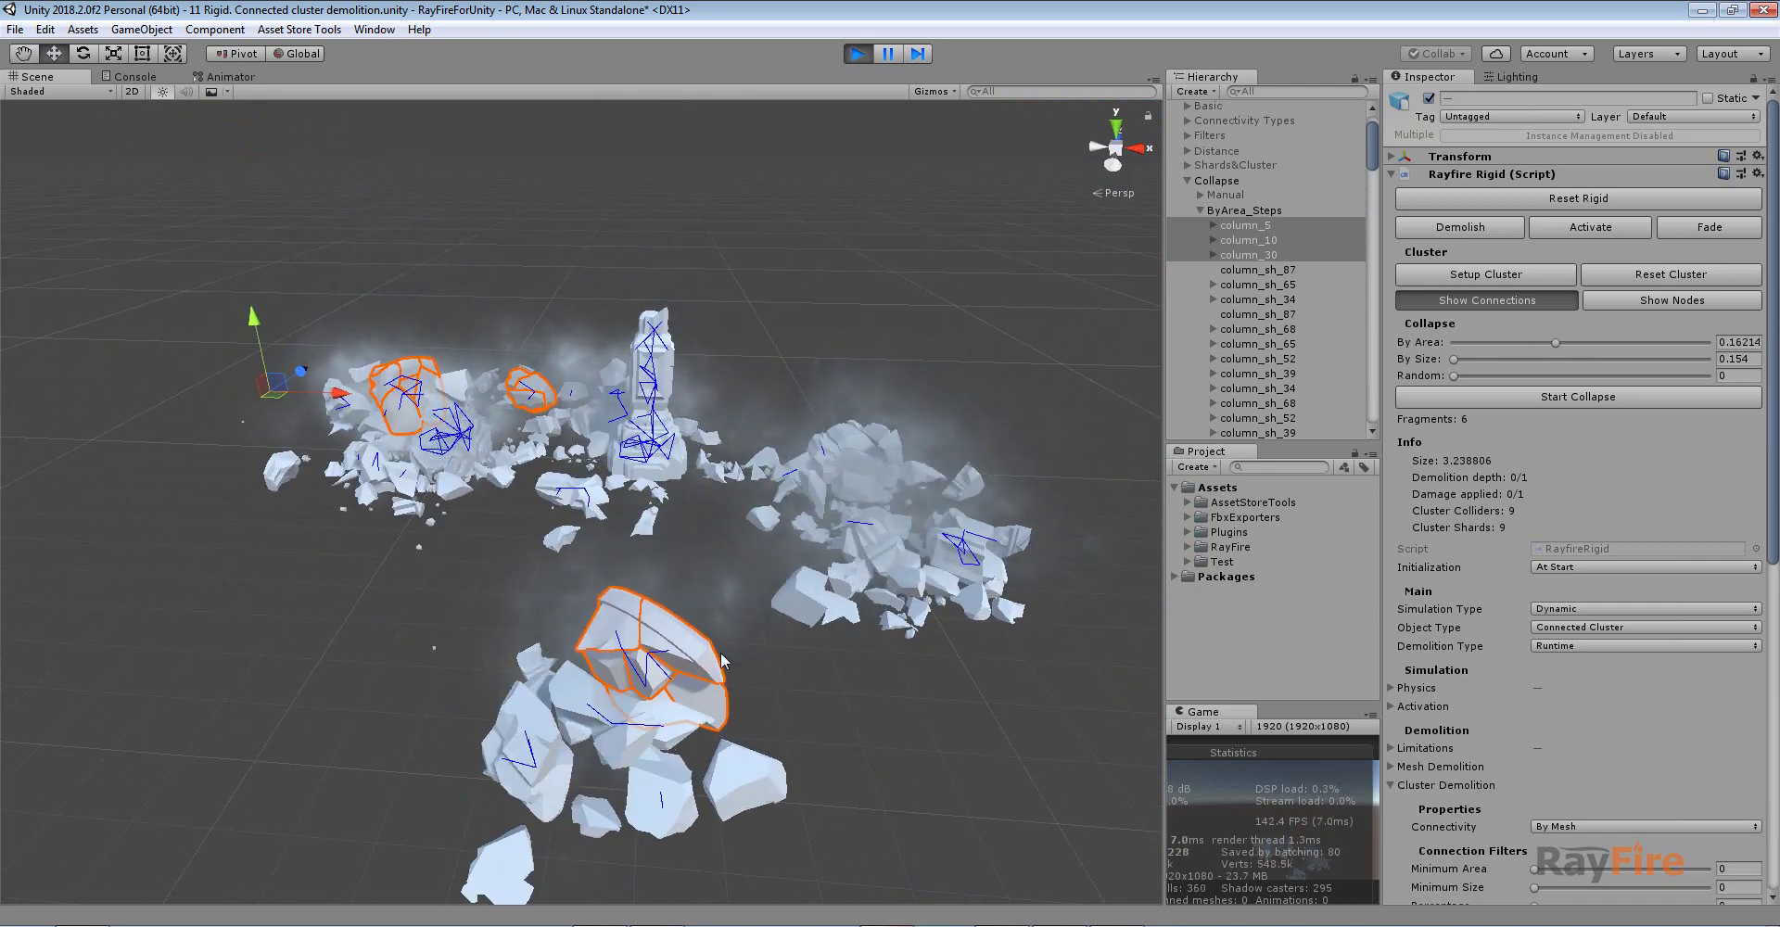
scroll(1562, 707, "down", 5)
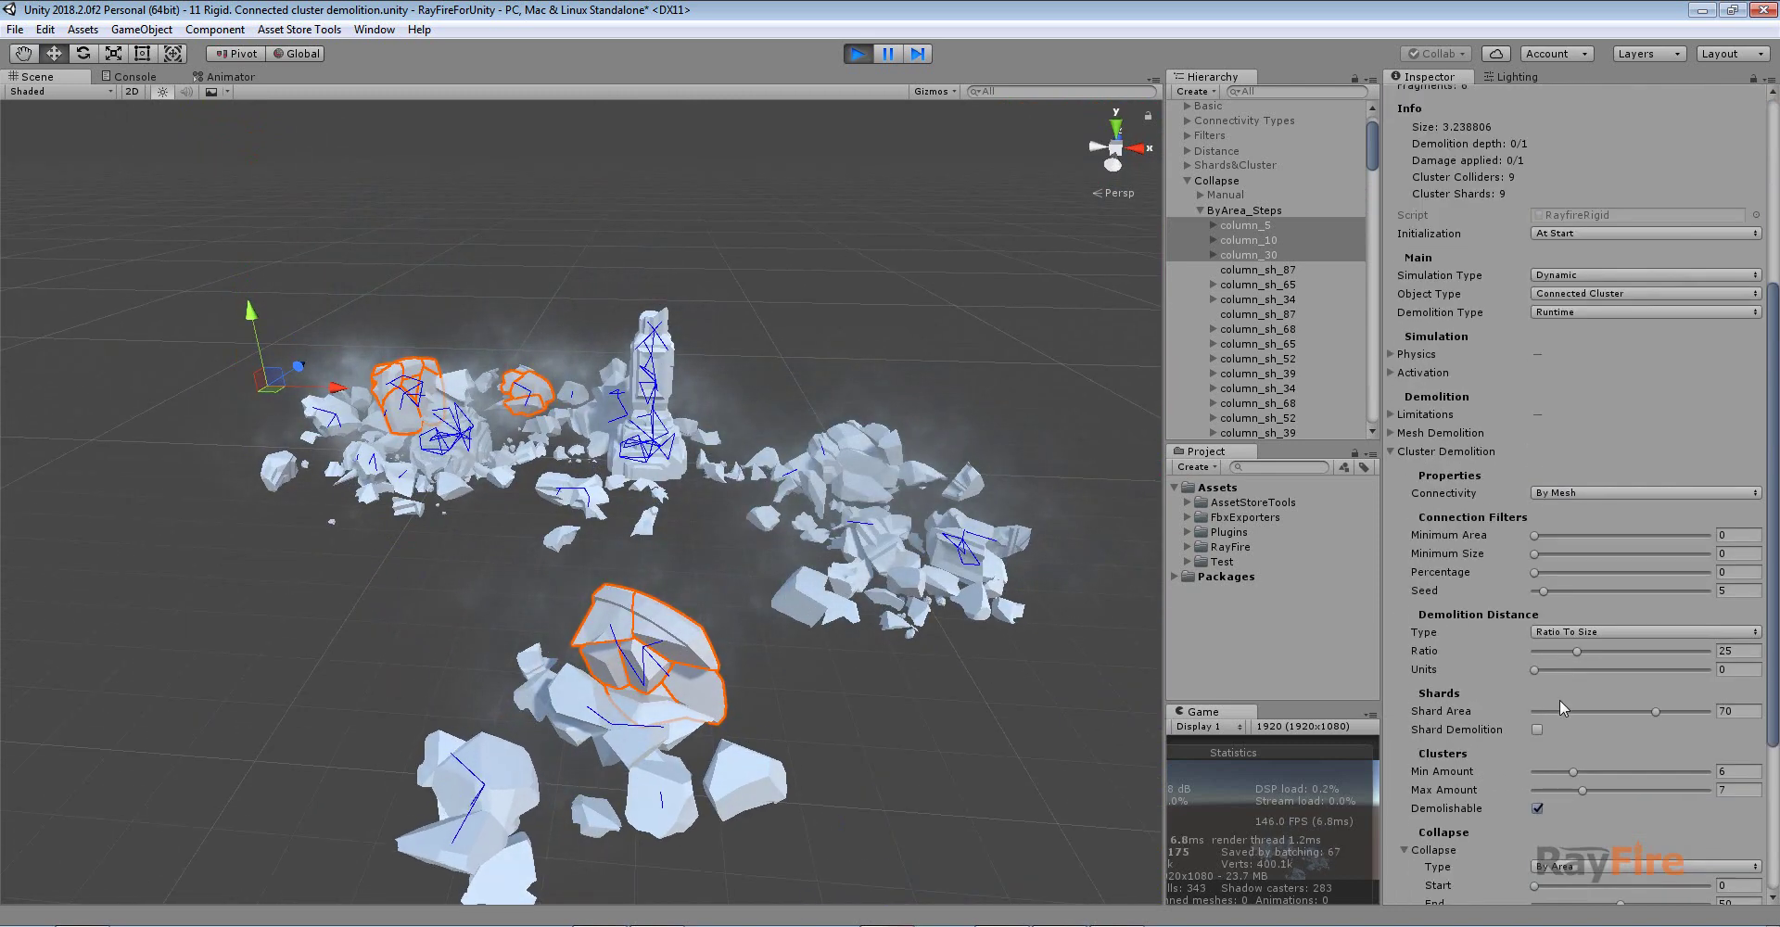
scroll(1558, 697, "down", 4)
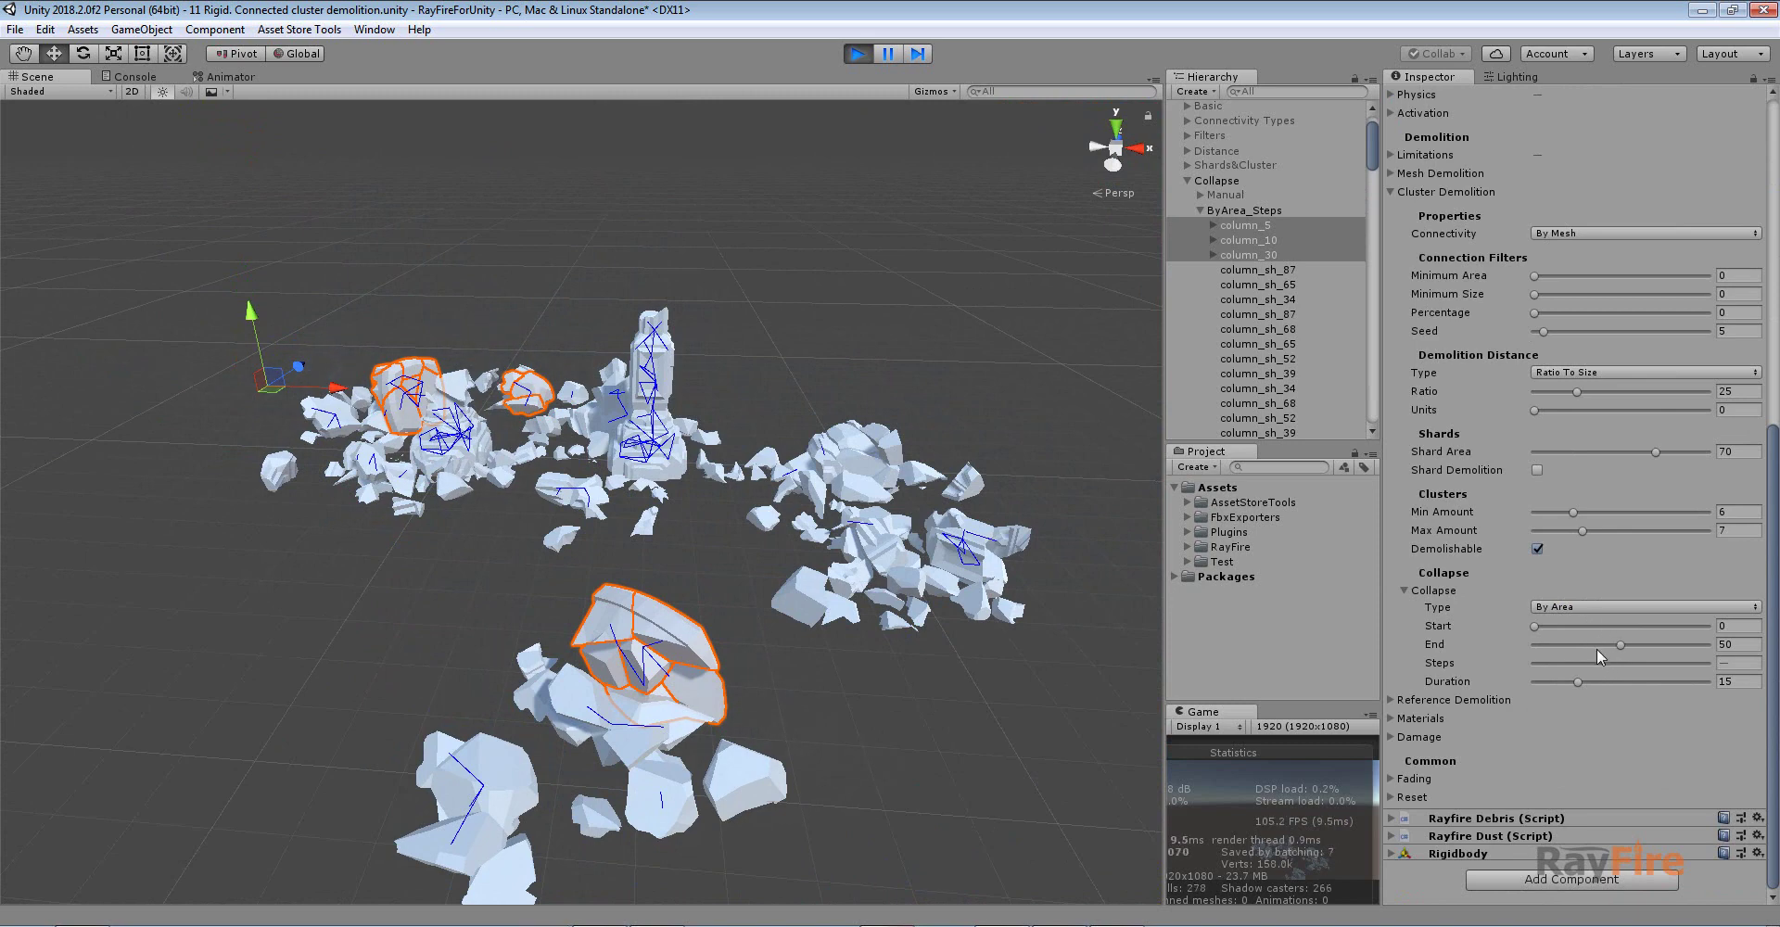
left_click(1565, 608)
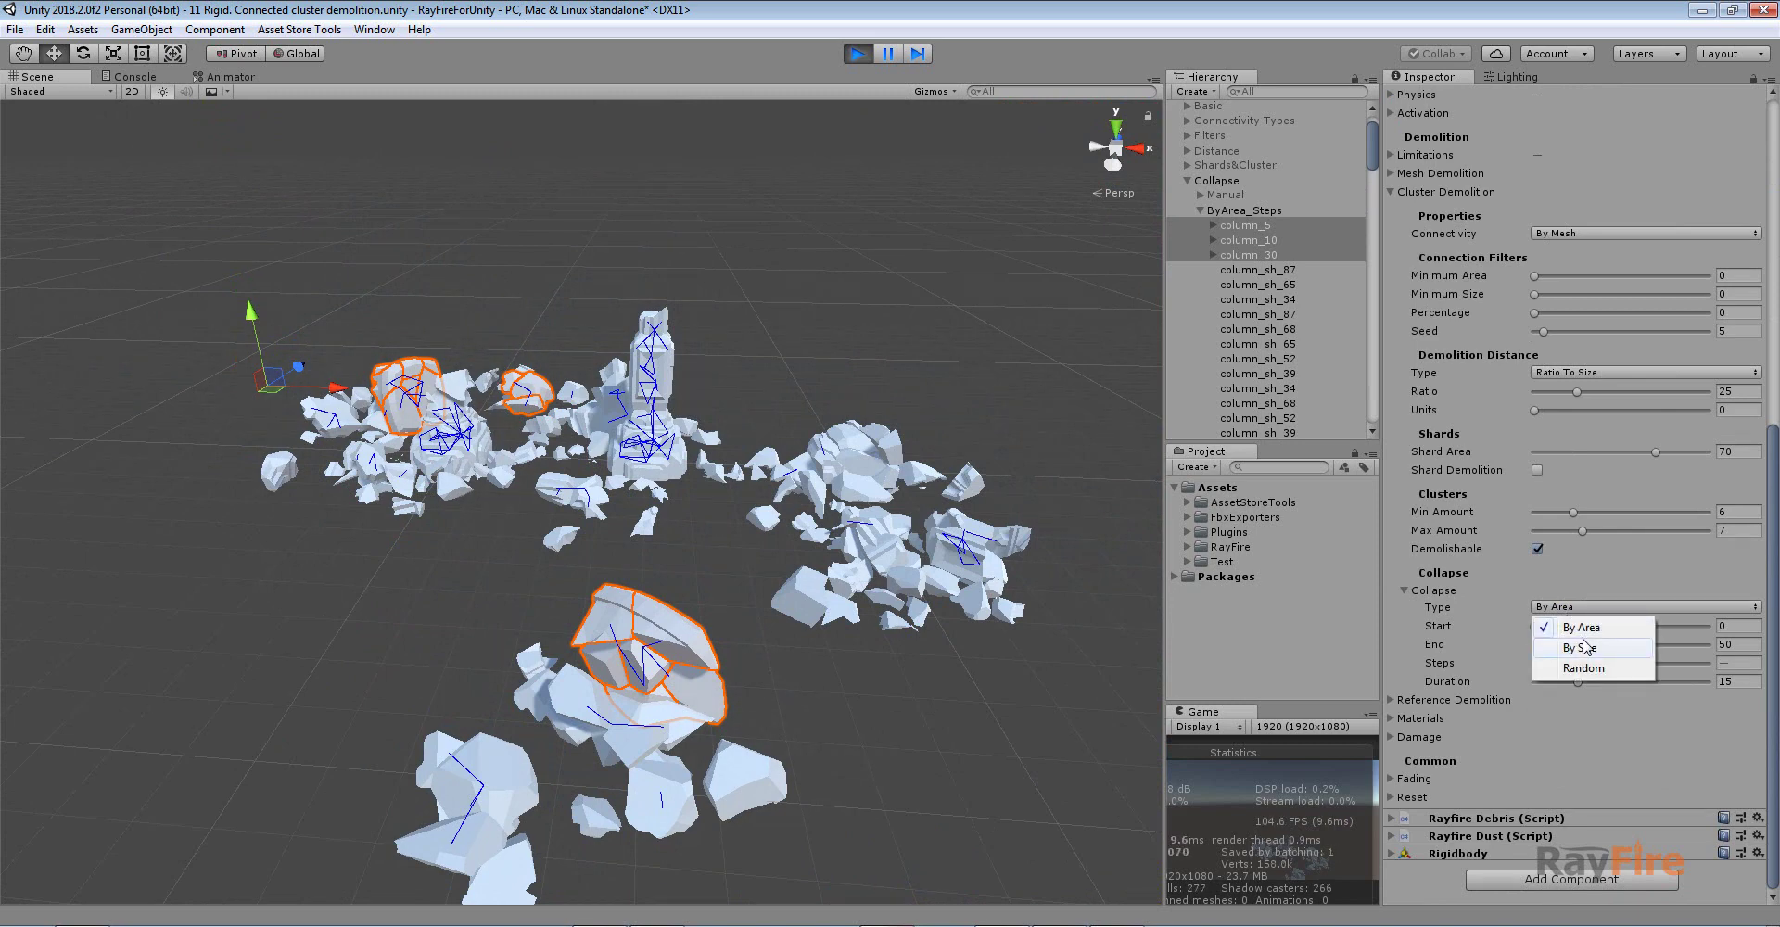
Exit Play mode, disable the ByArea_Steps group and enable the BySize_End group
left_click(857, 54)
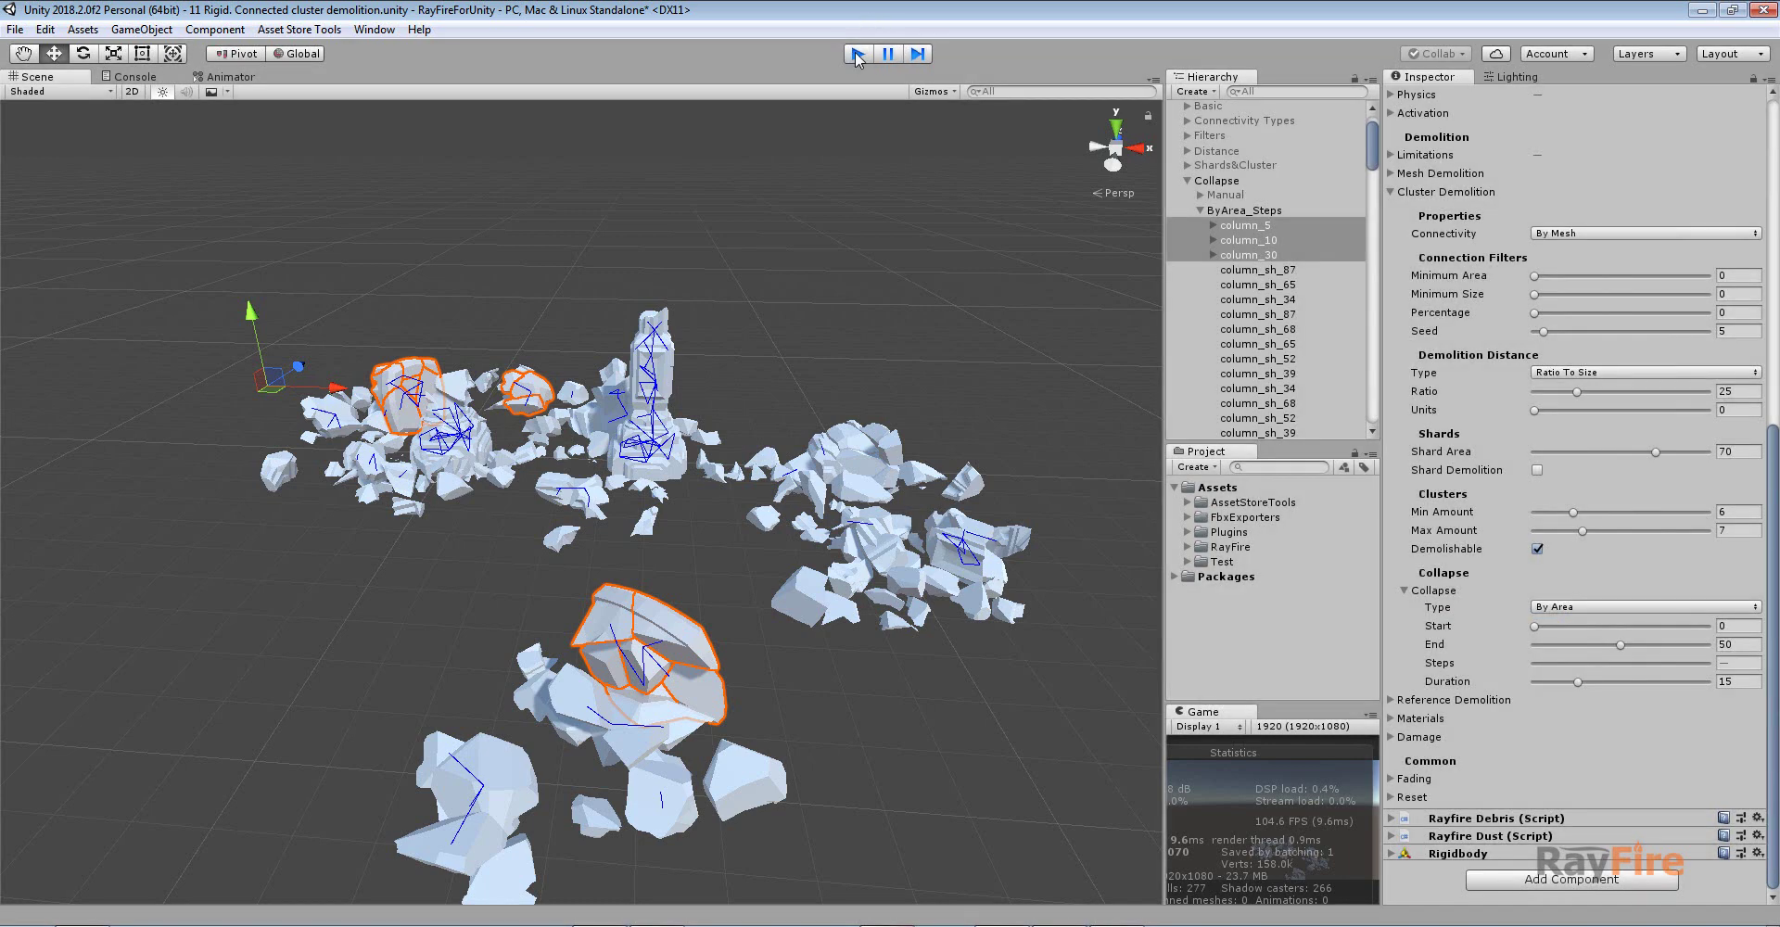
left_click(1200, 210)
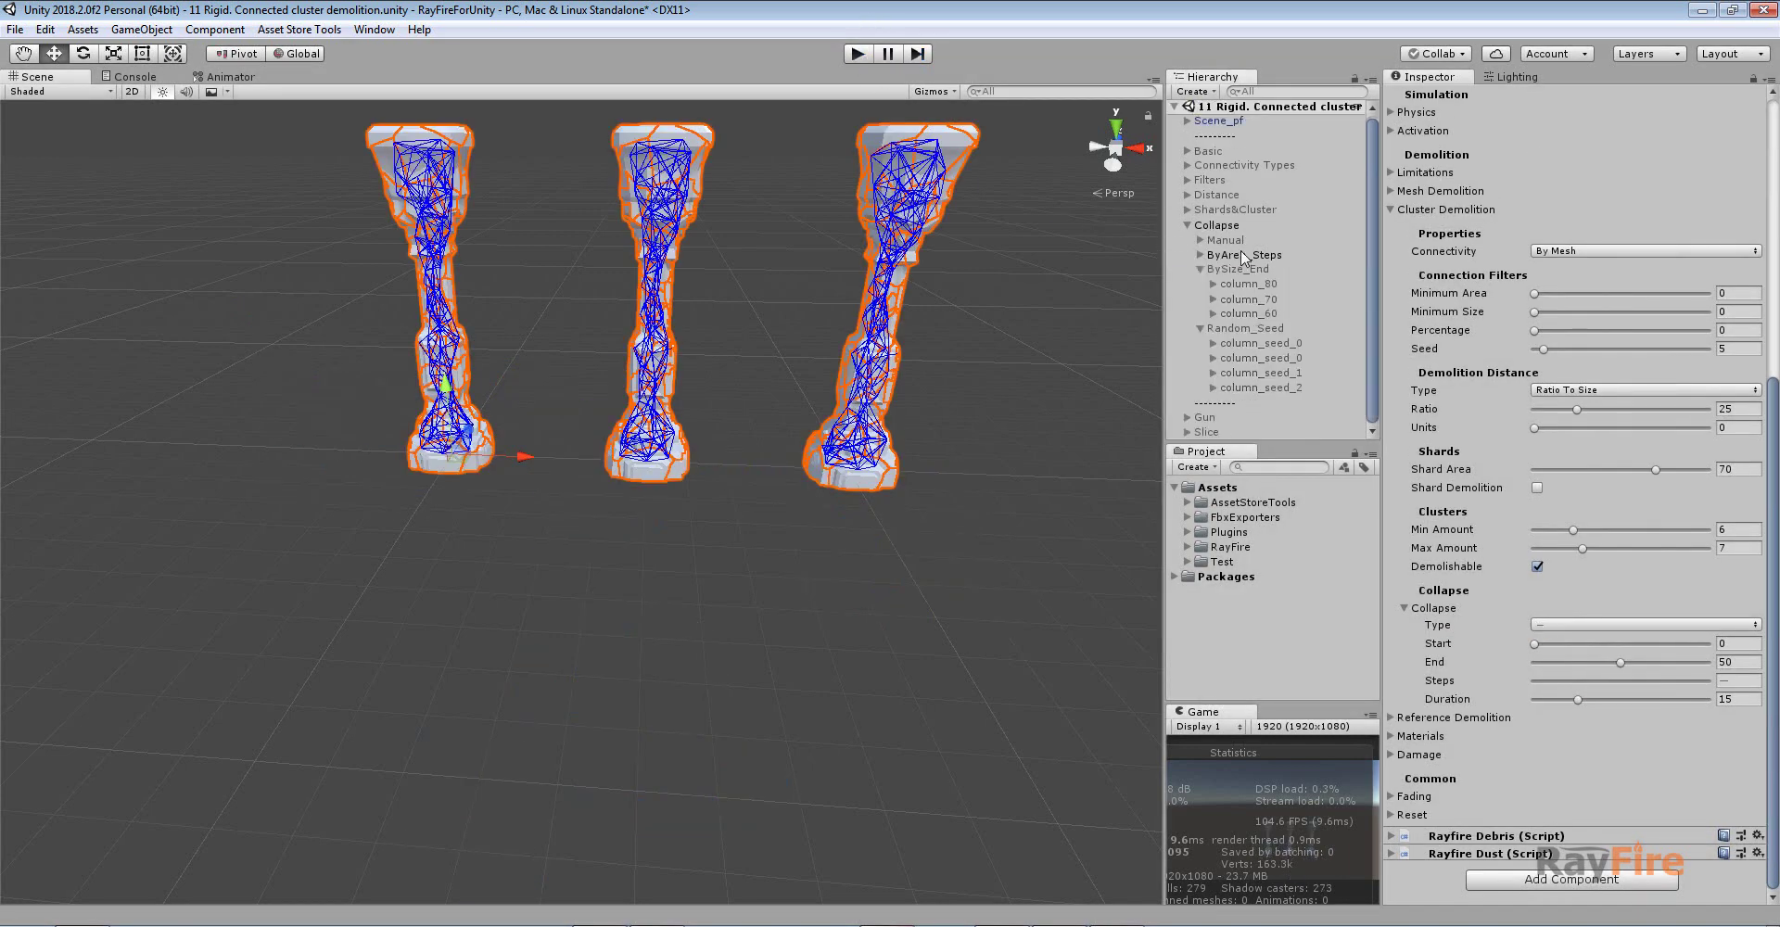
left_click(1248, 256)
left_click(1428, 98)
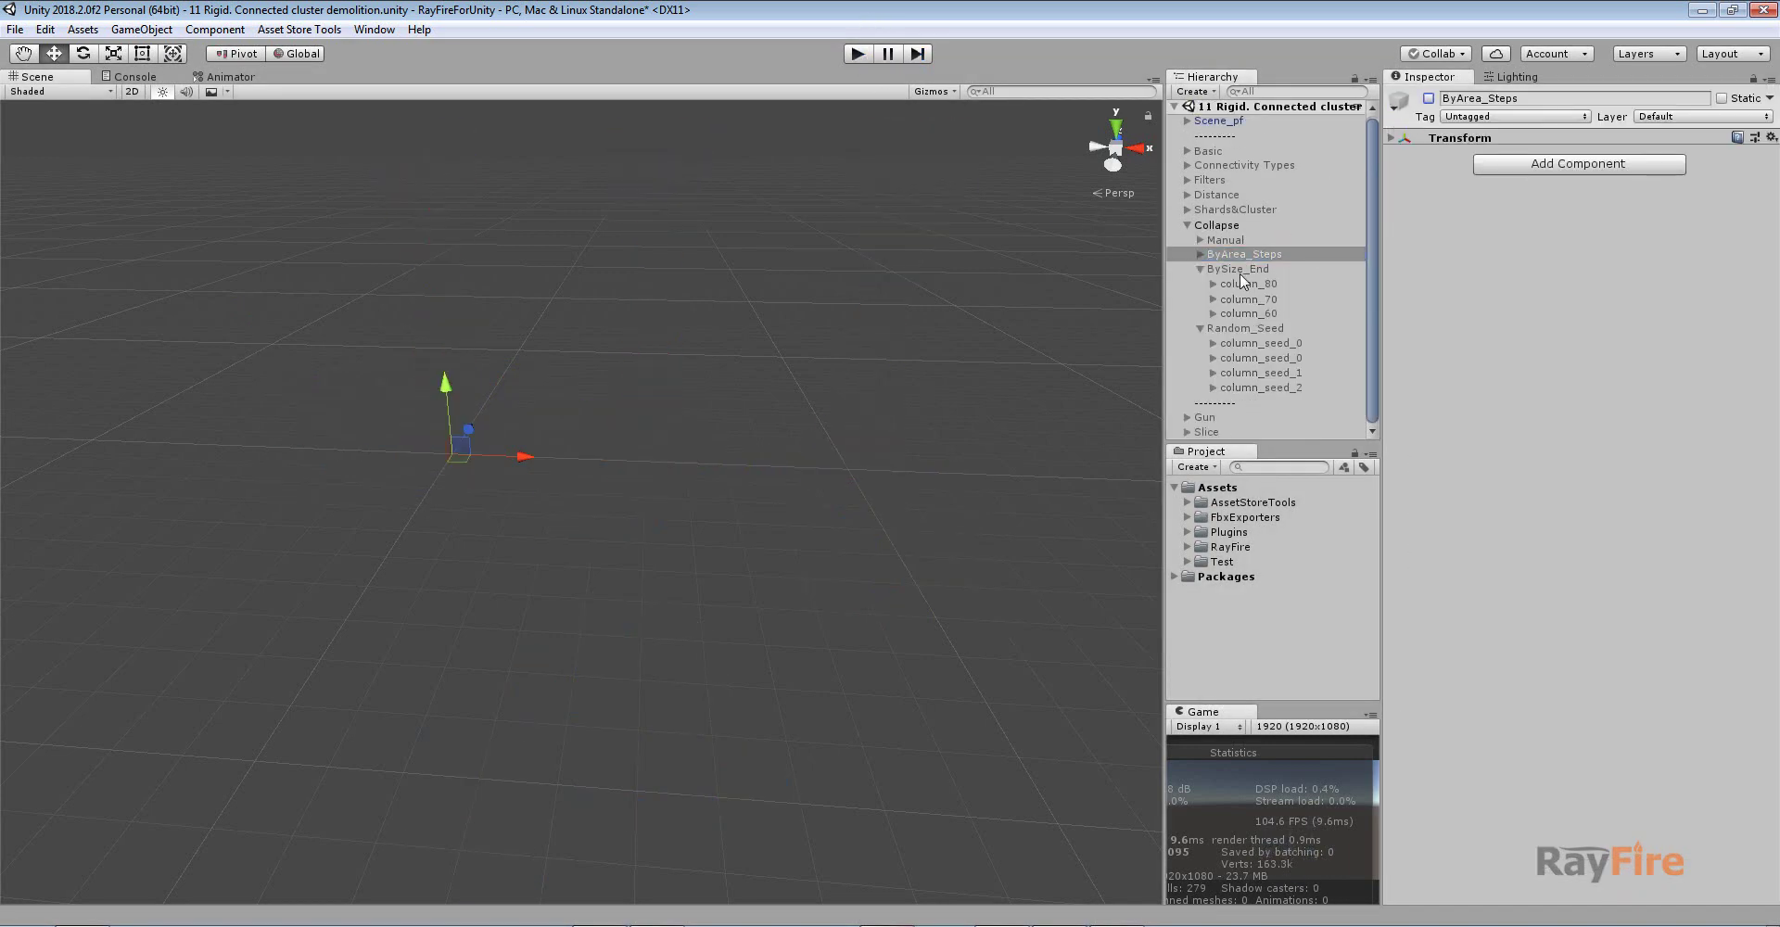
left_click(1240, 270)
left_click(1429, 98)
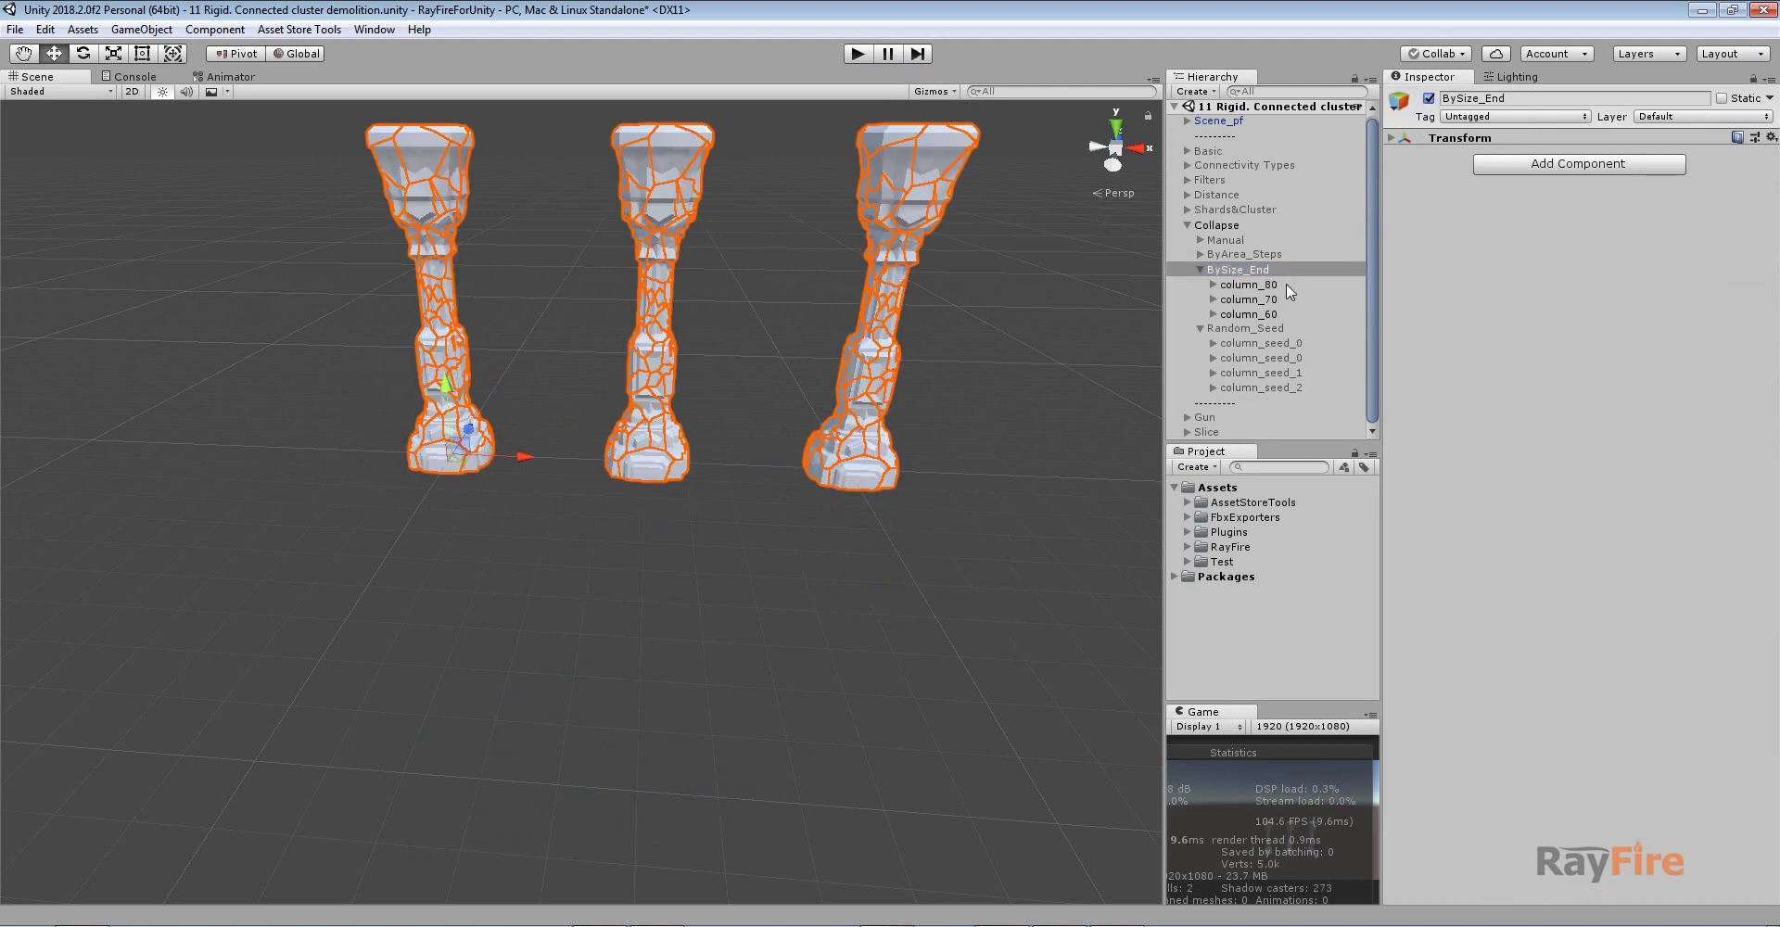
Compare the collapse End settings of column_80, column_70 and column_60
left_click(1251, 285)
scroll(1700, 786, "down", 3)
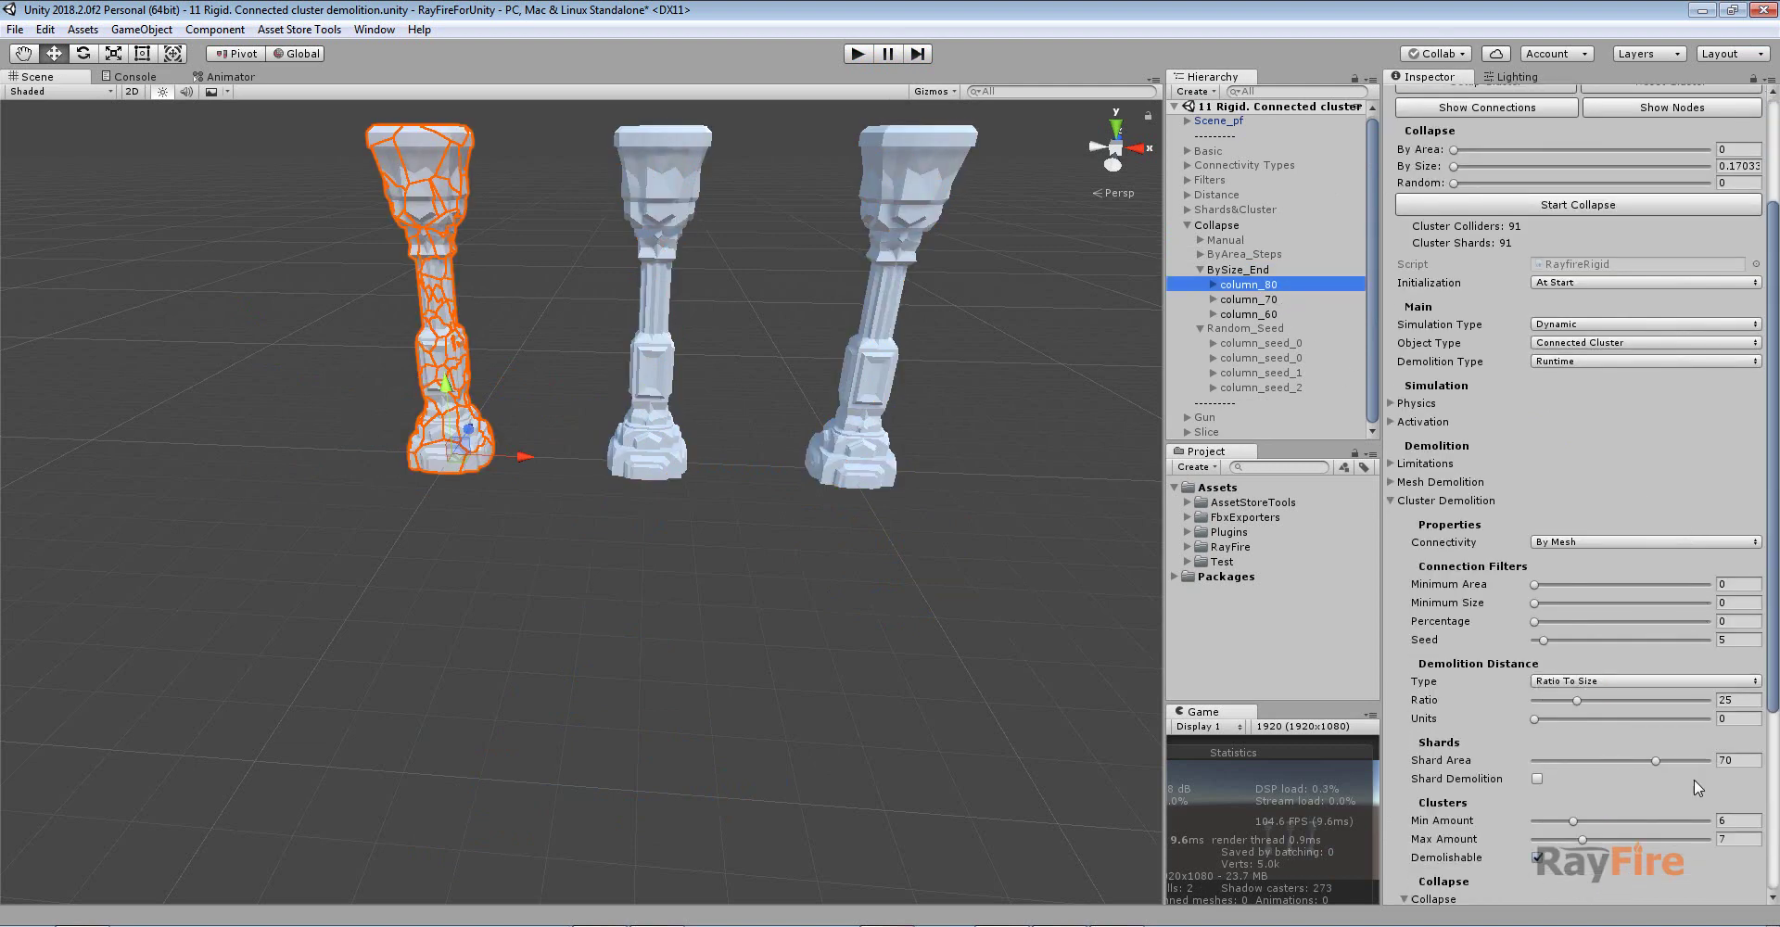
scroll(1689, 784, "down", 5)
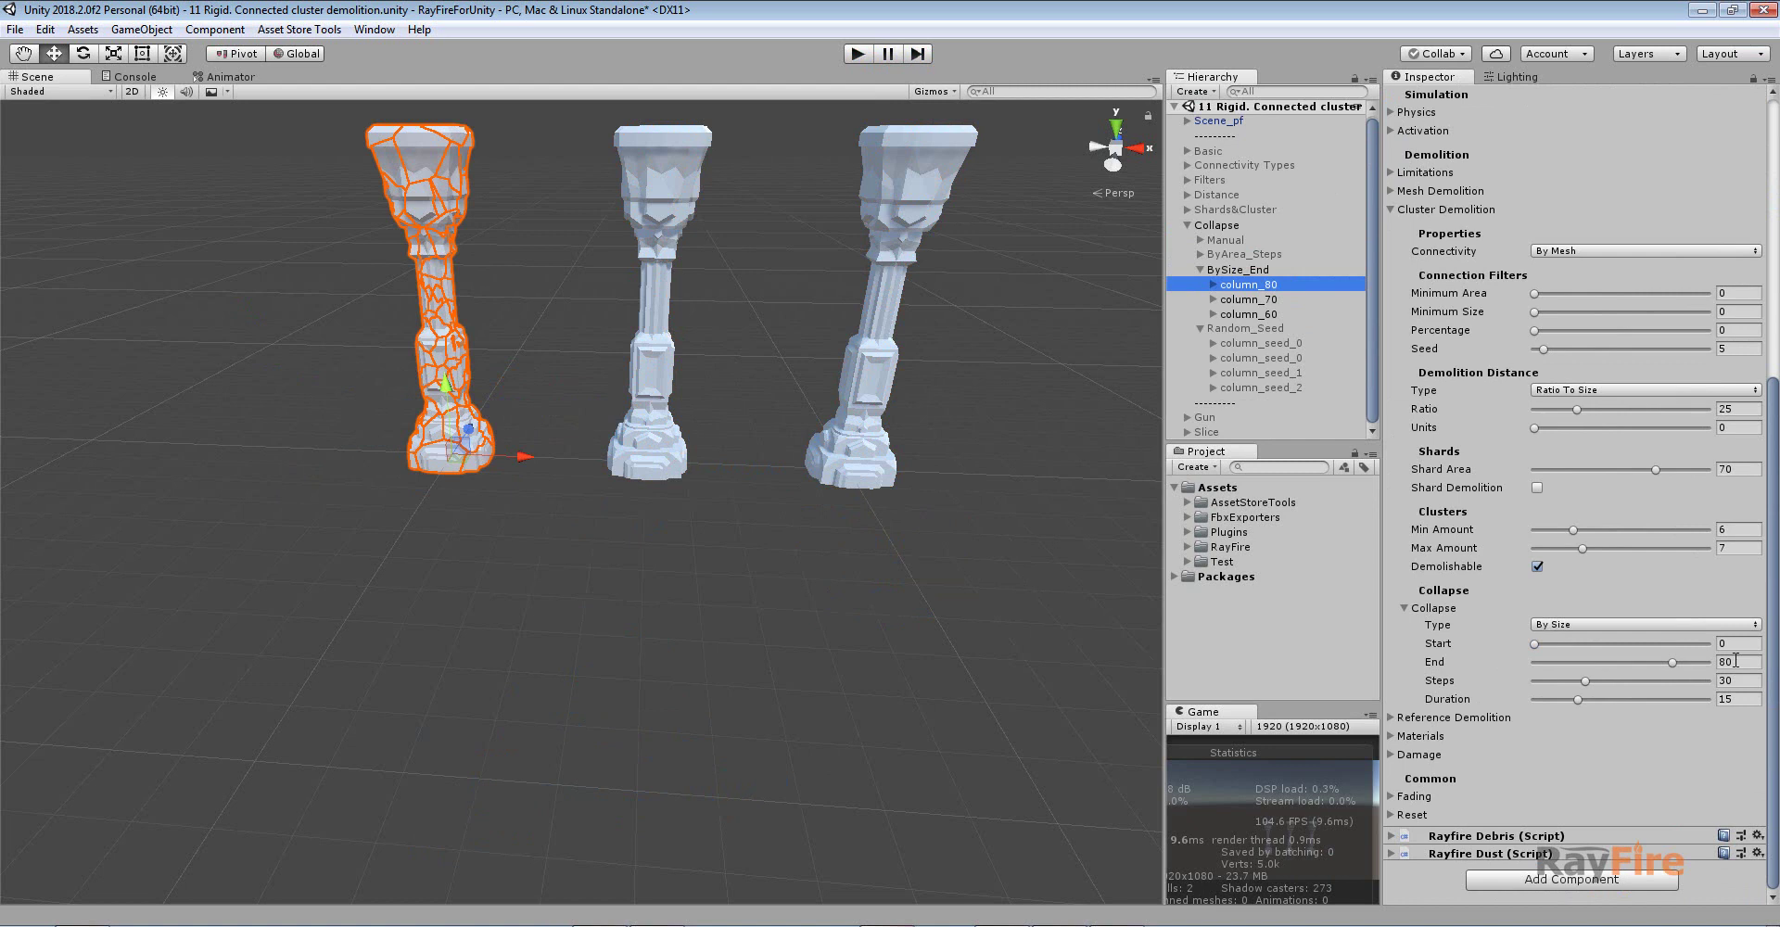
left_click(1738, 661)
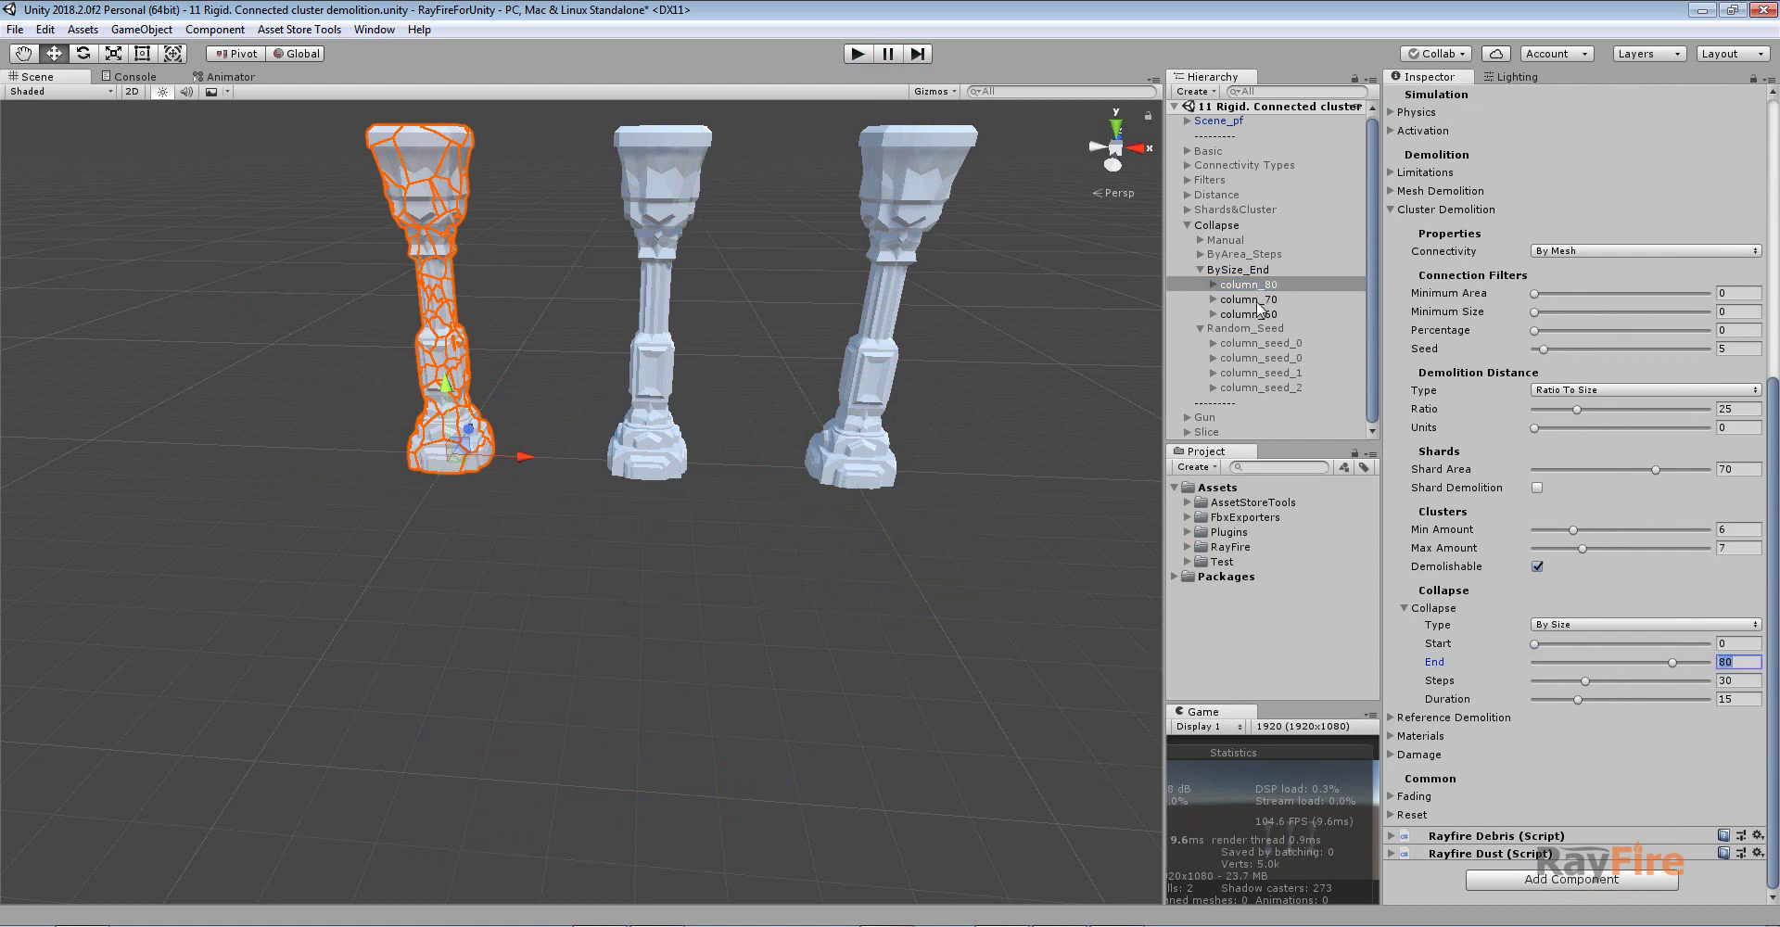
left_click(1261, 301)
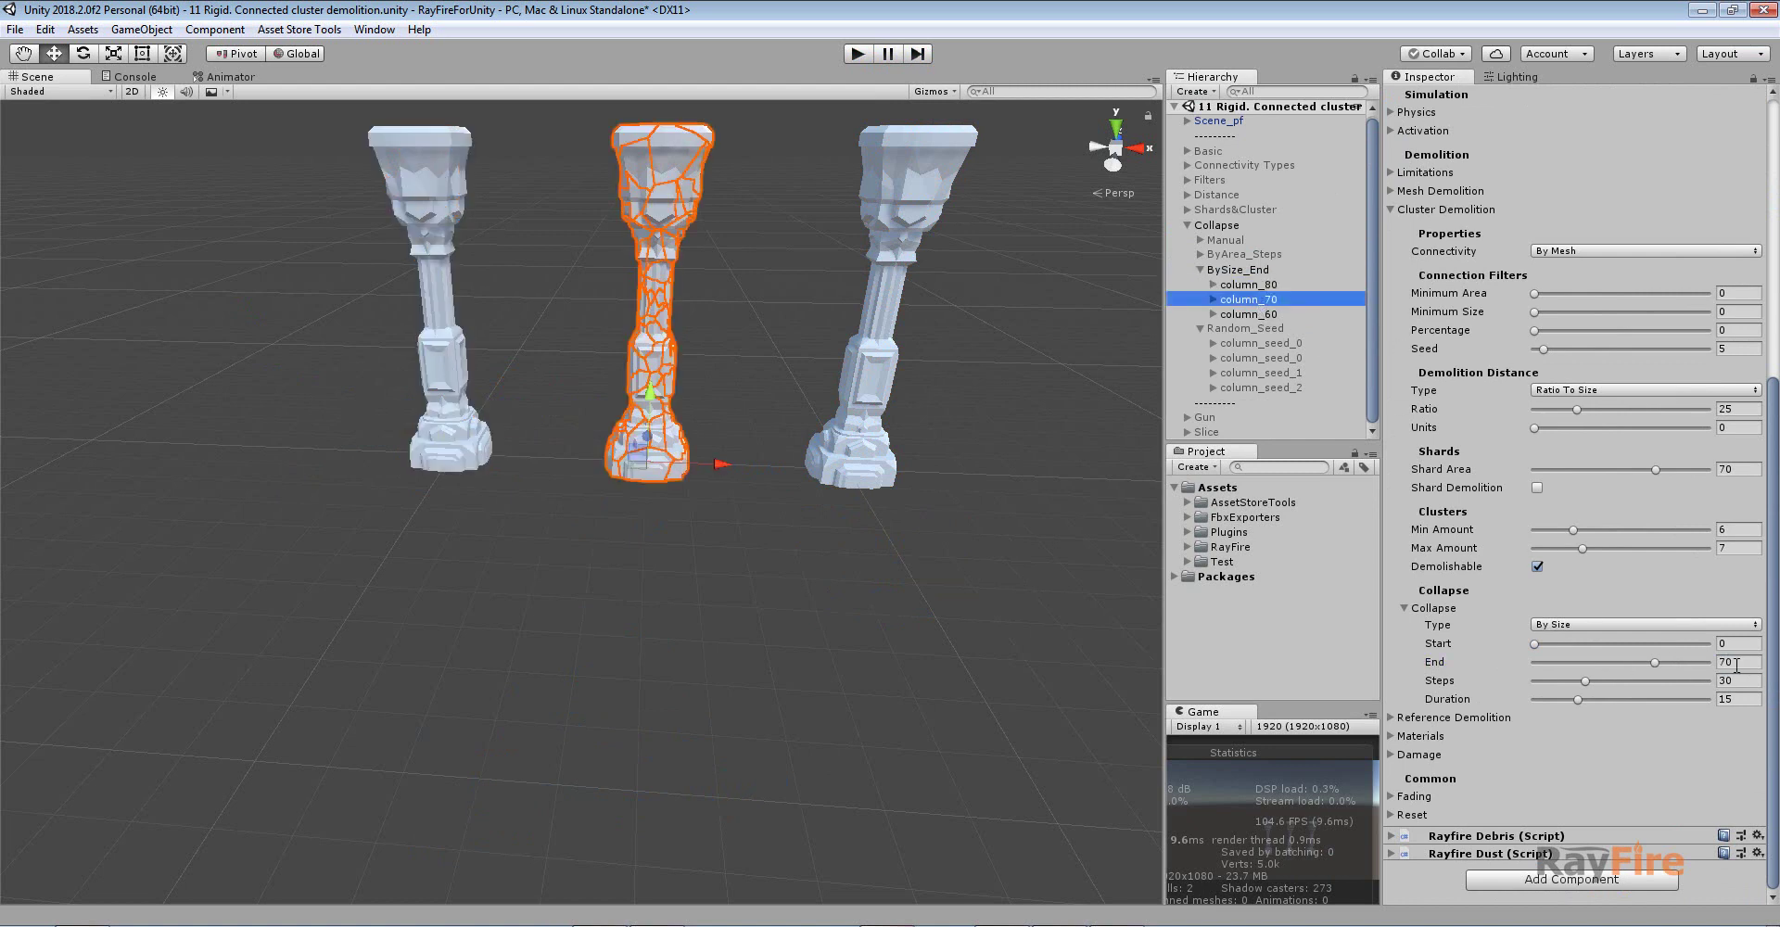
left_click(1252, 314)
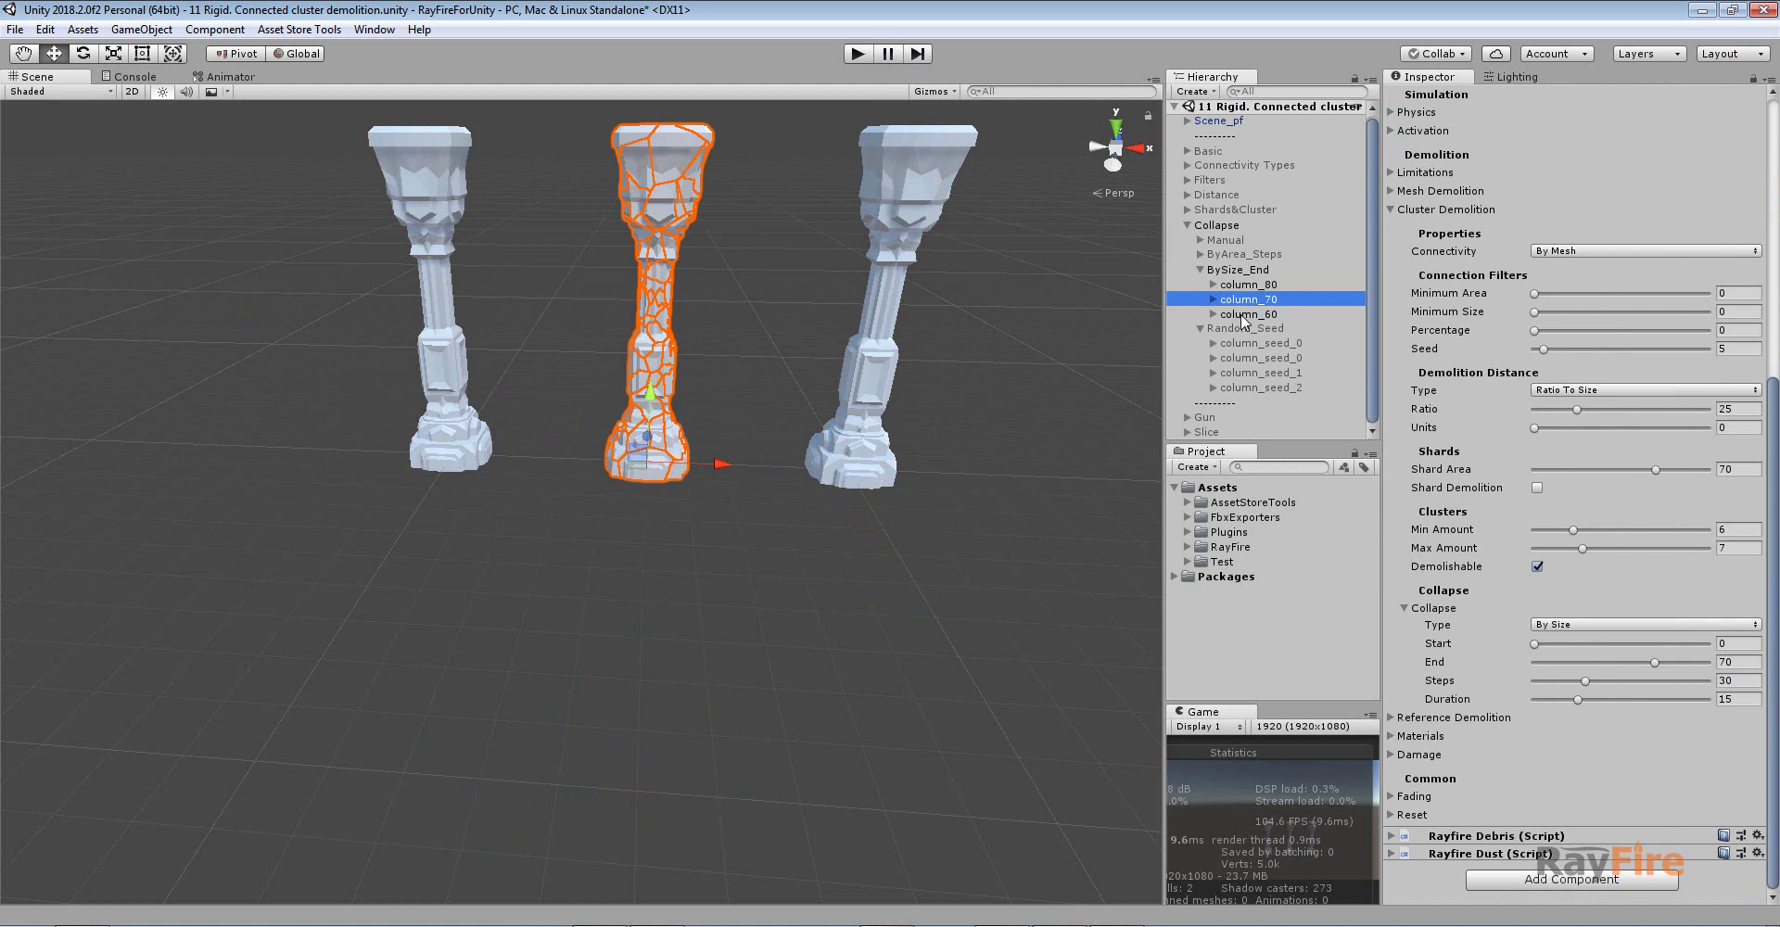
left_click(1738, 661)
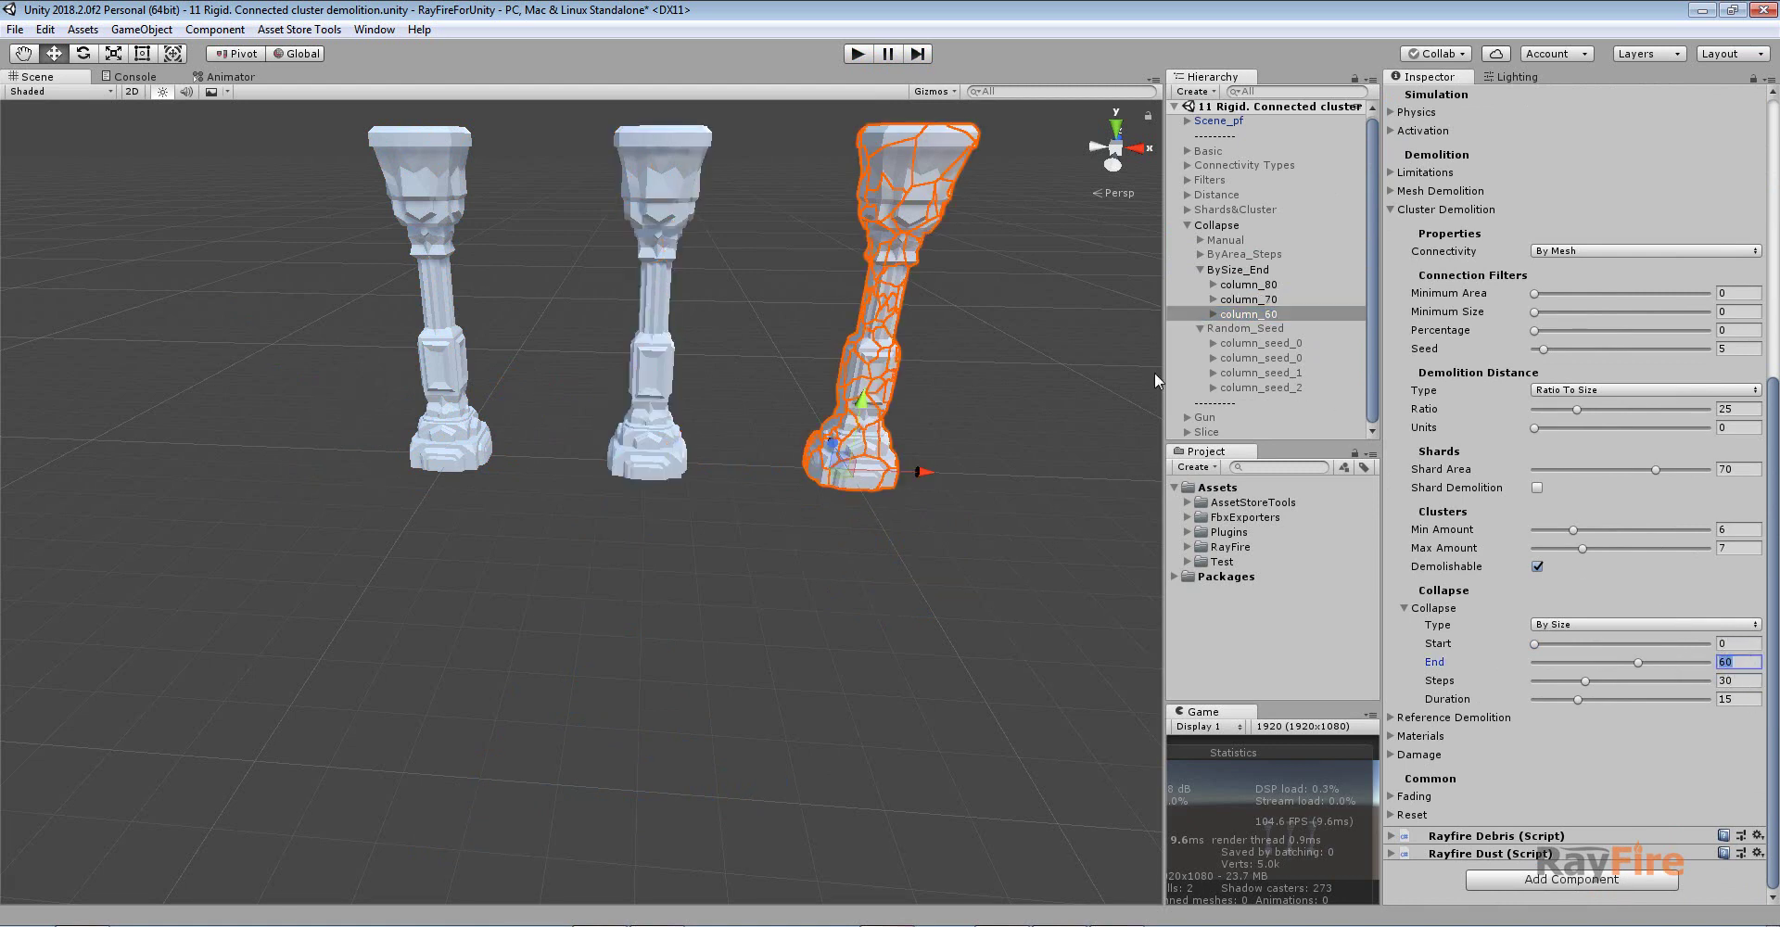
Show the cluster connections of column_60, column_70 and column_80, clear the selection and enter Play mode
scroll(1564, 348, "up", 5)
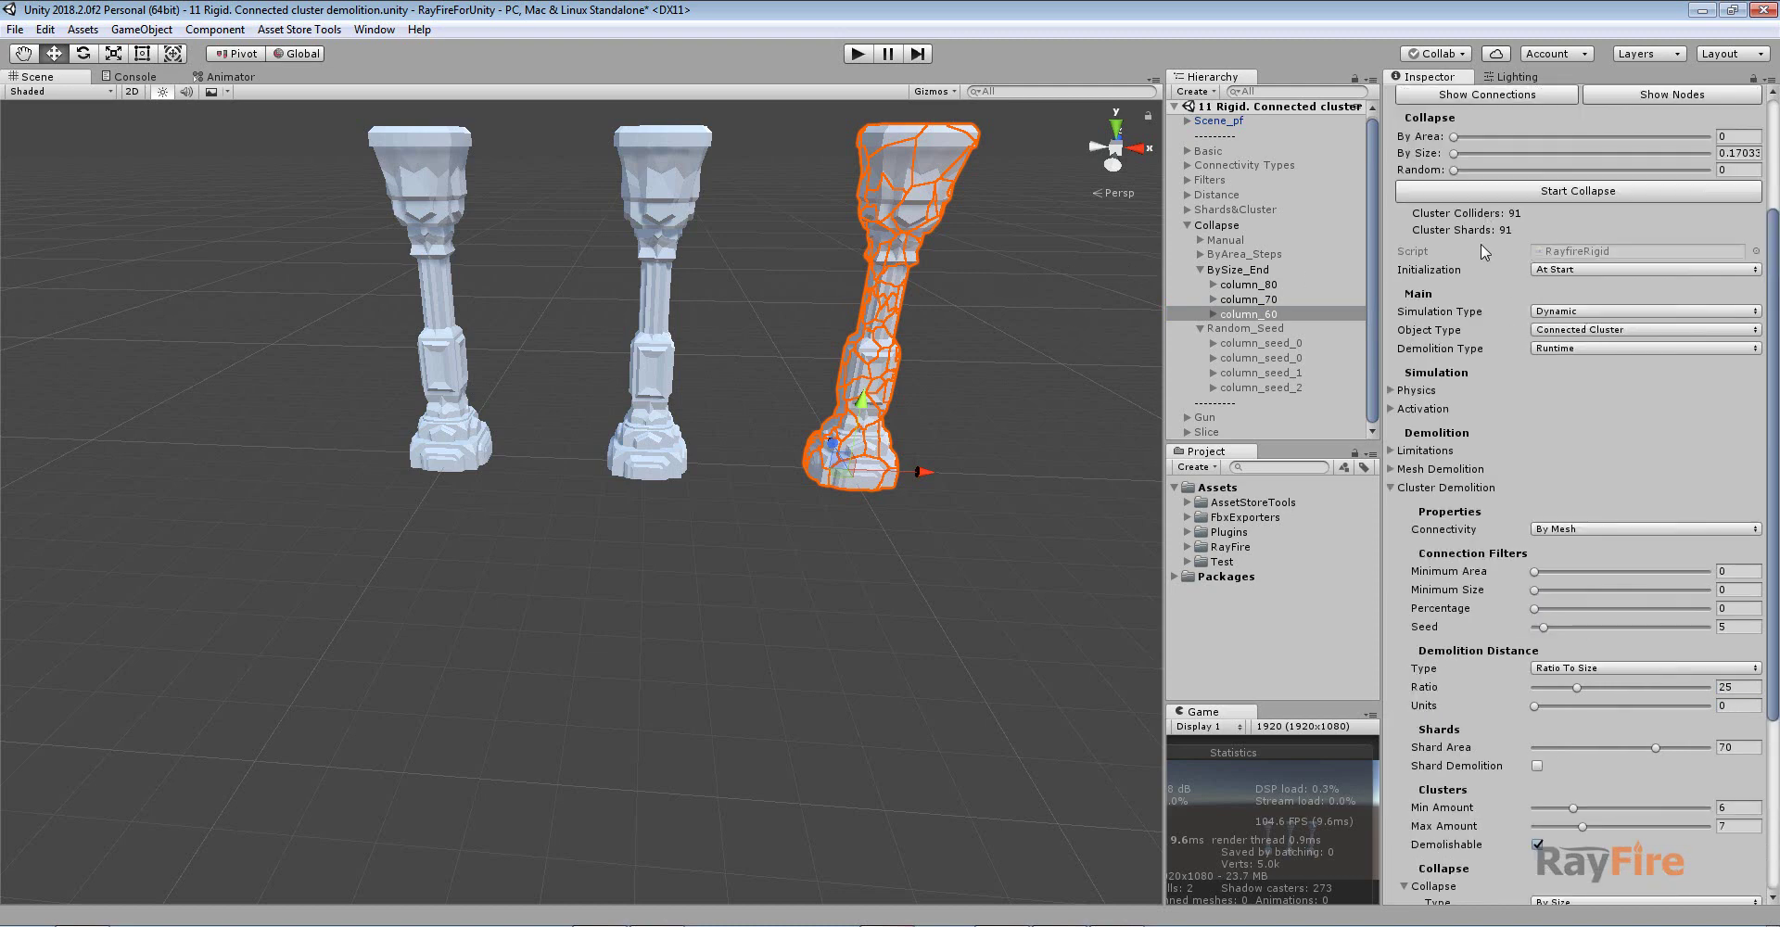
scroll(1481, 239, "up", 3)
left_click(1443, 276)
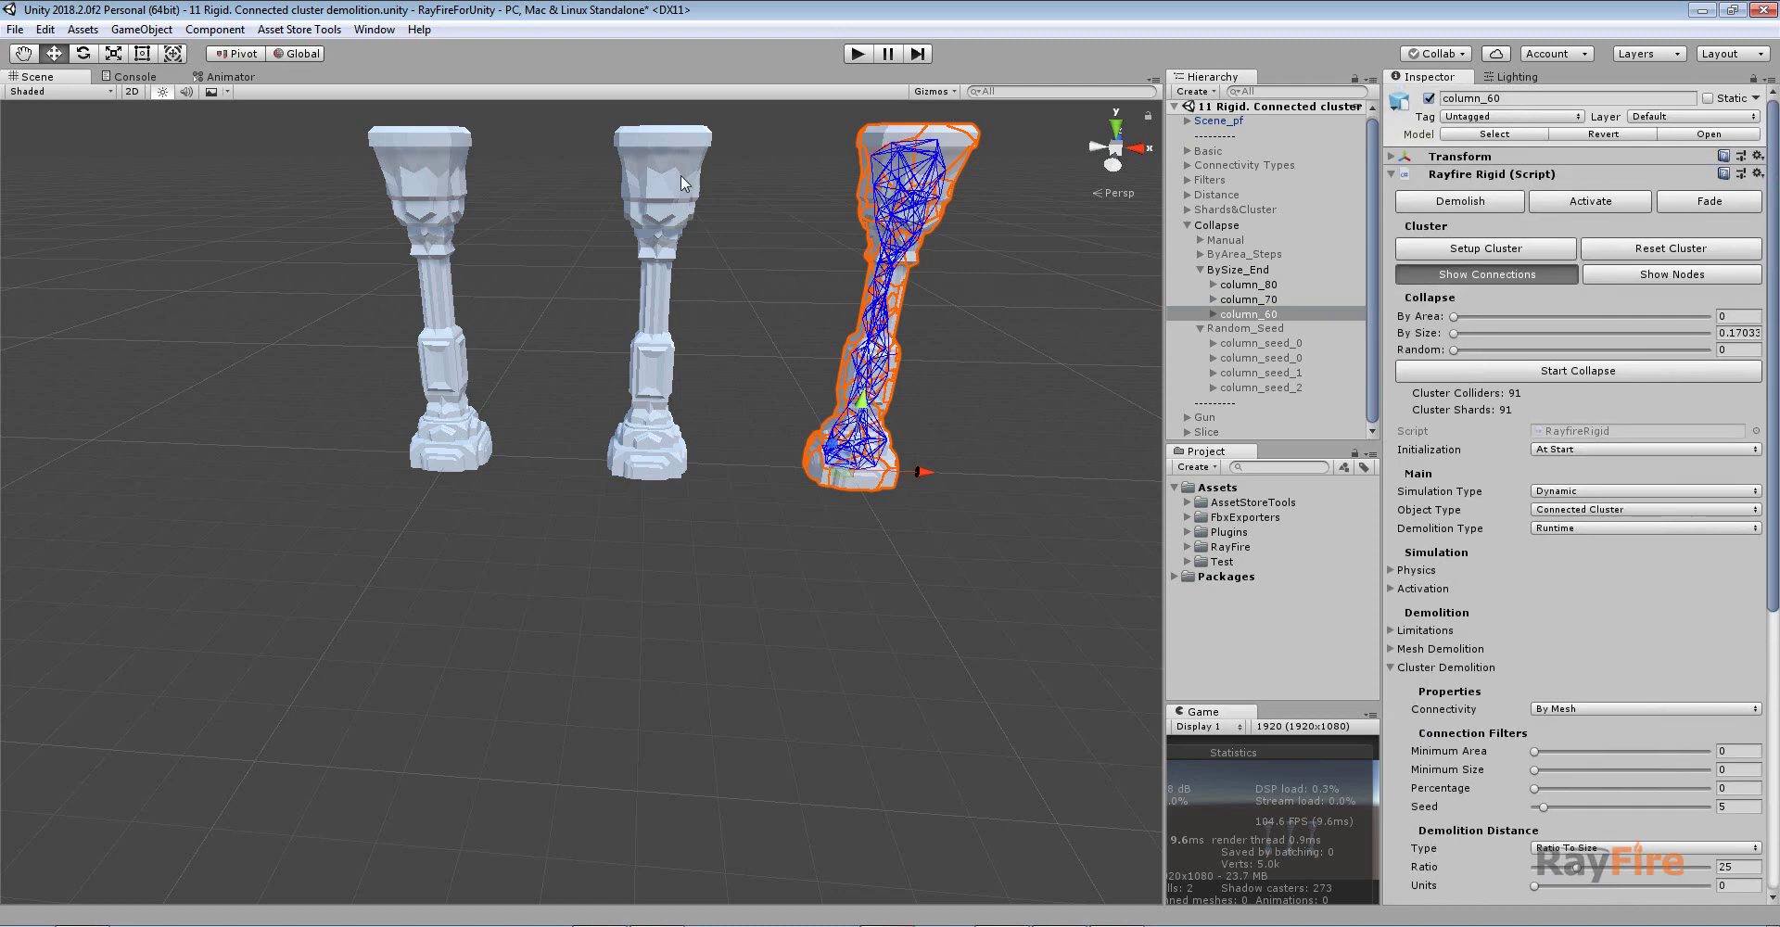
left_click(686, 181)
left_click(1420, 275)
left_click(387, 154)
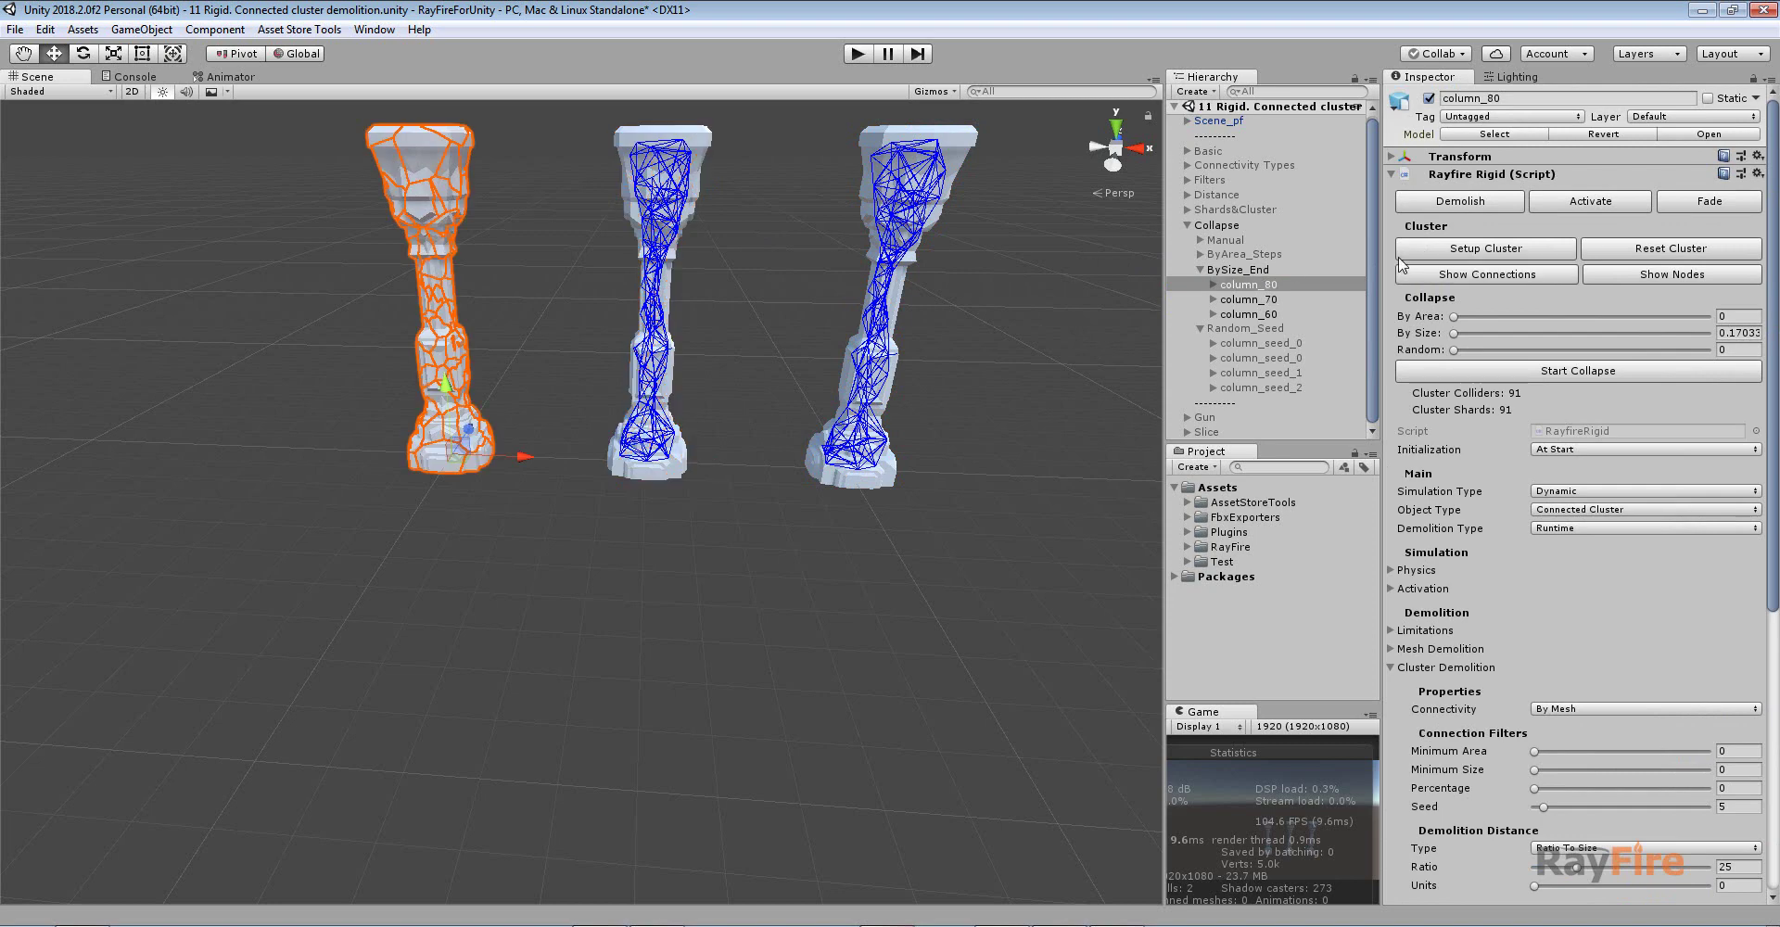
left_click(1446, 275)
left_click(990, 302)
left_click(858, 54)
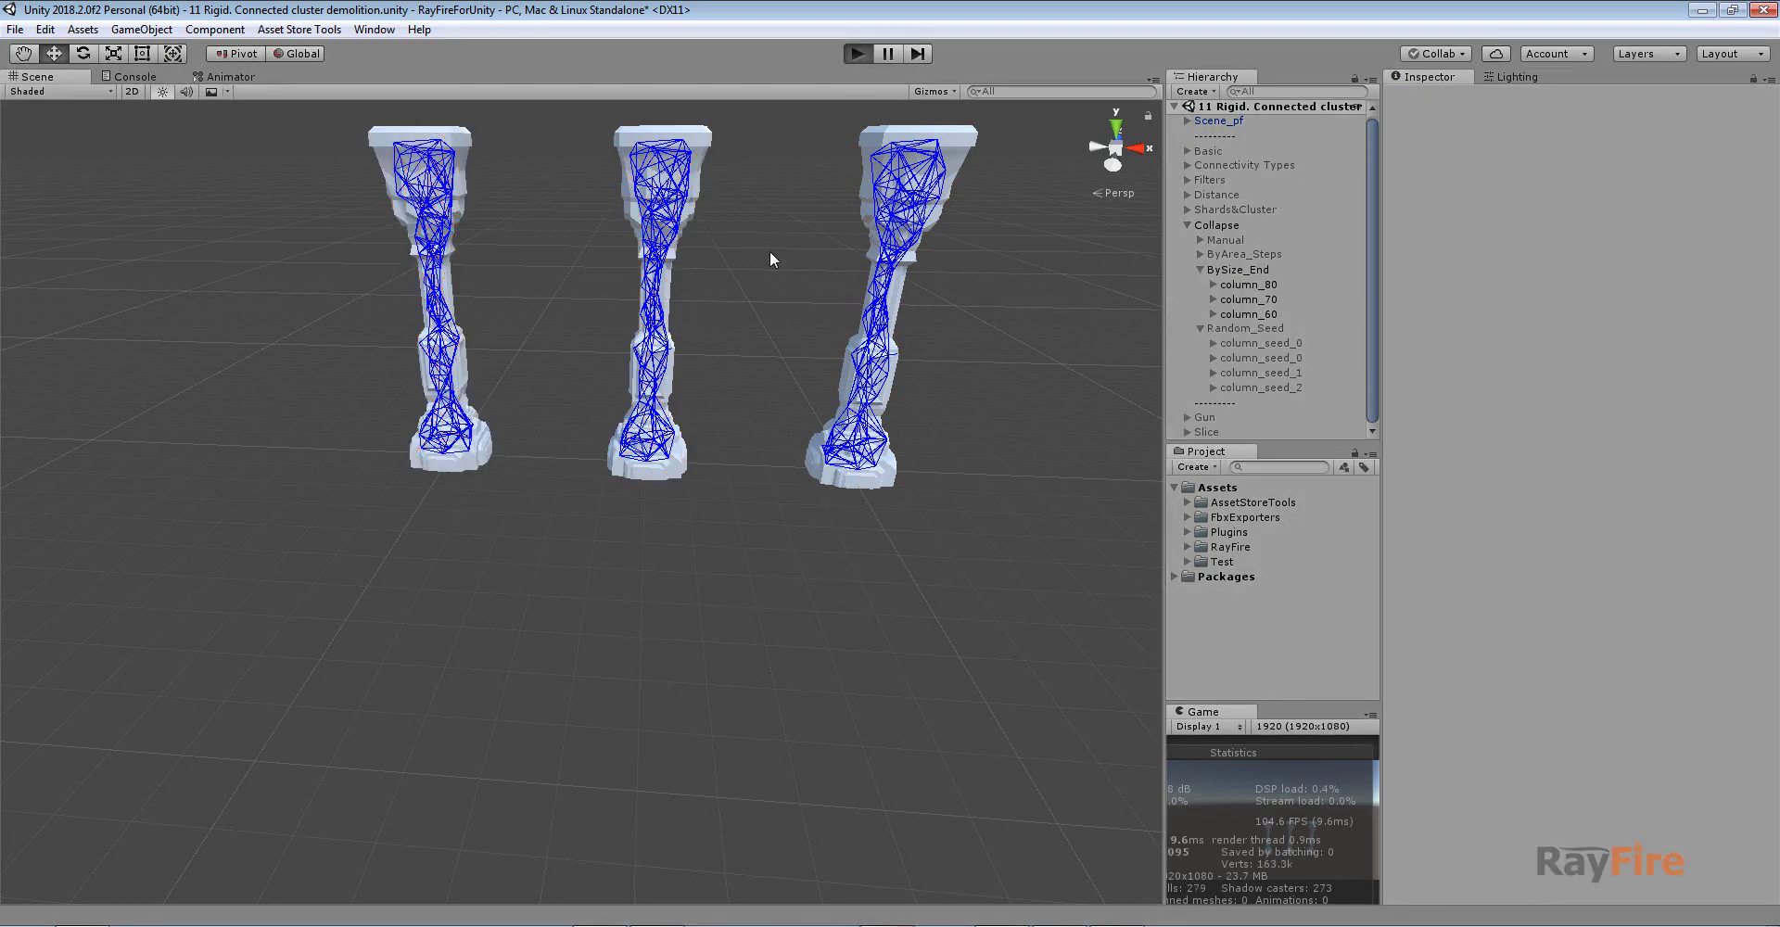
scroll(770, 260, "up", 4)
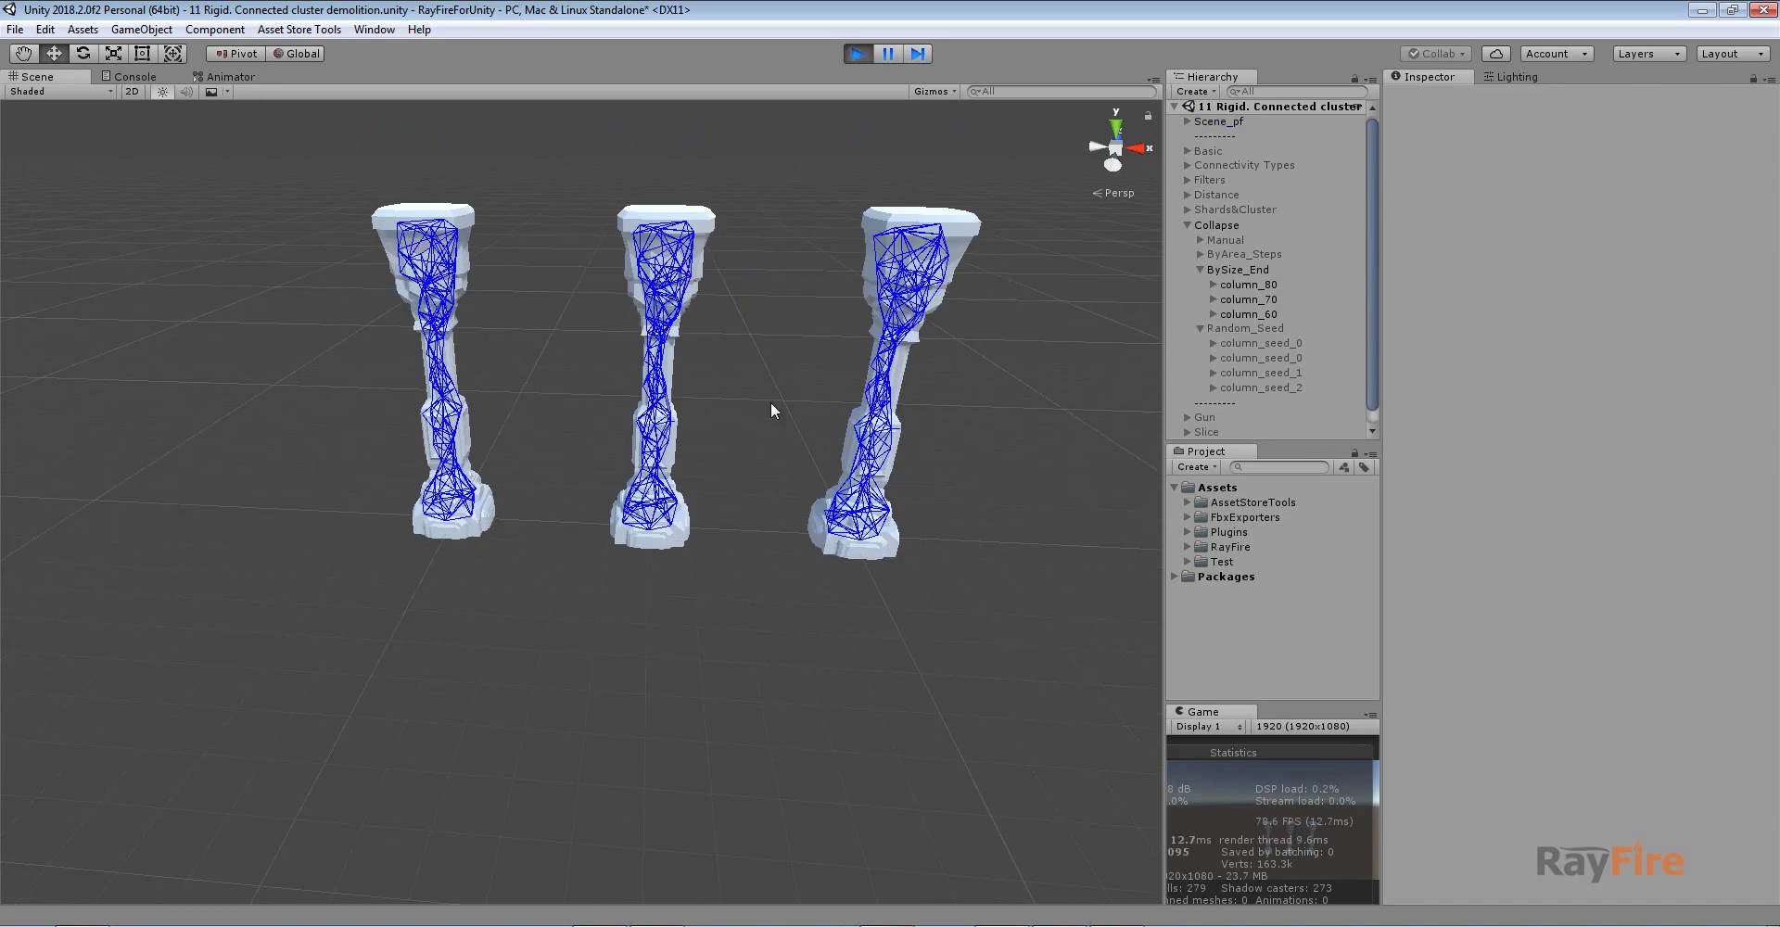
Select column_60, column_70 and column_80, start their collapse and clear the selection
left_click_drag(768, 480, 722, 446, "alt")
left_click_drag(777, 364, 842, 244, "alt")
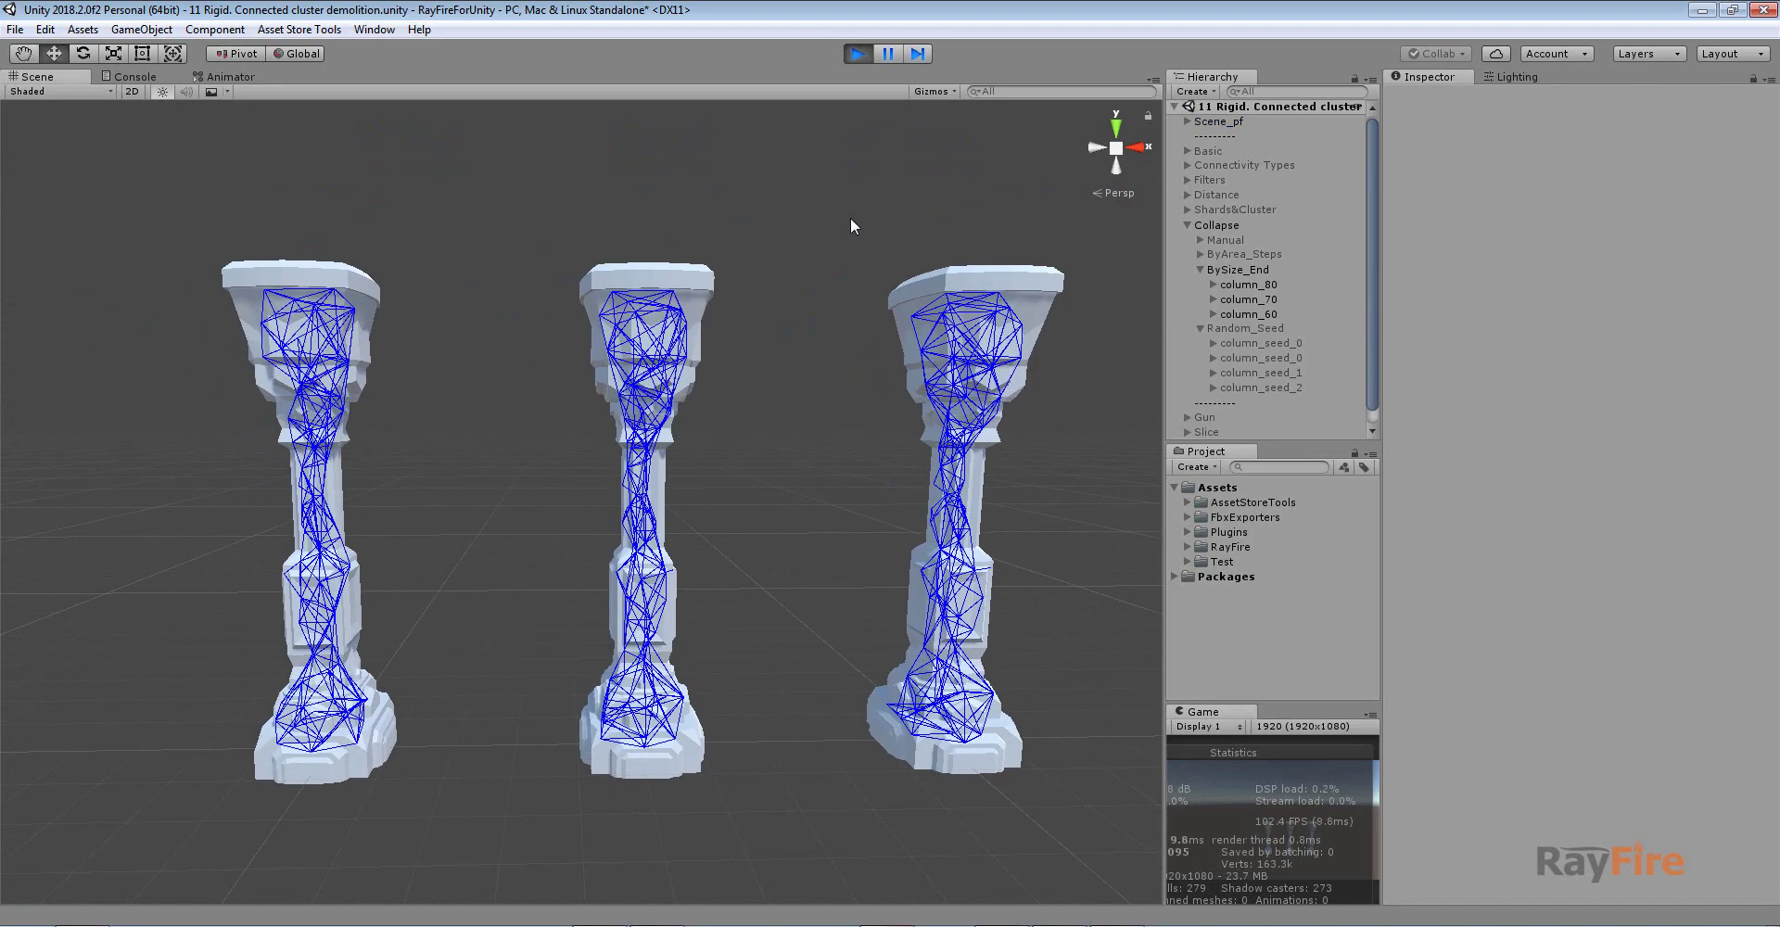
left_click(978, 283)
left_click(614, 282, "shift")
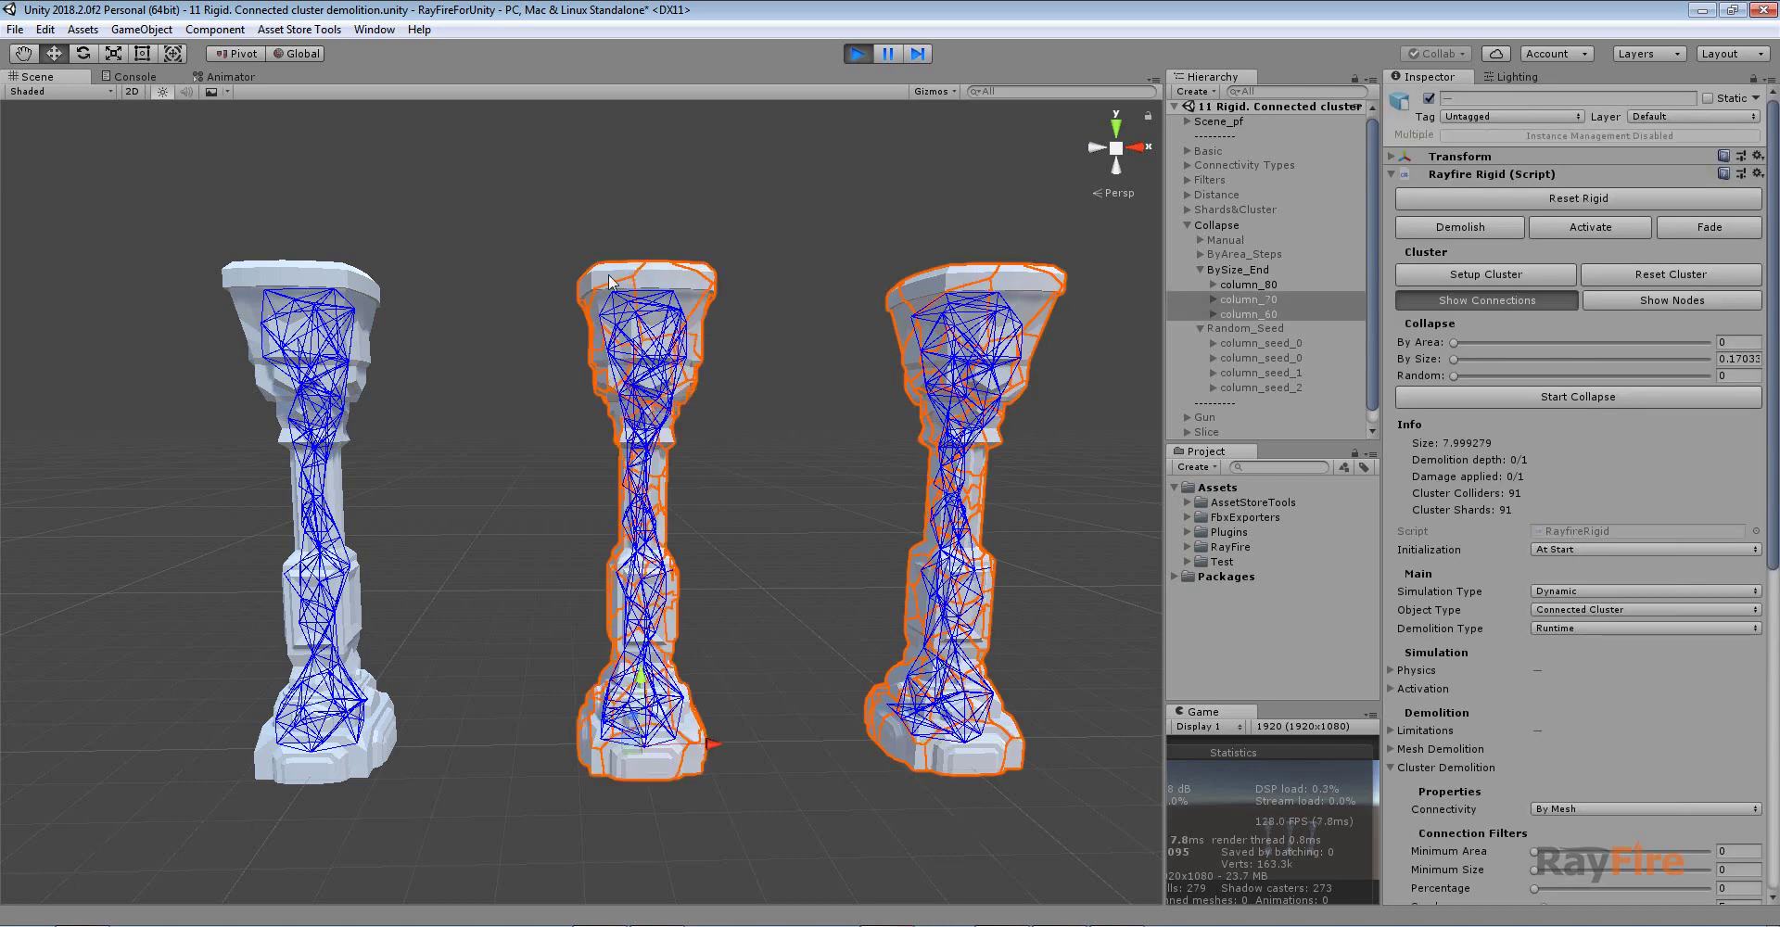
left_click(352, 287, "shift")
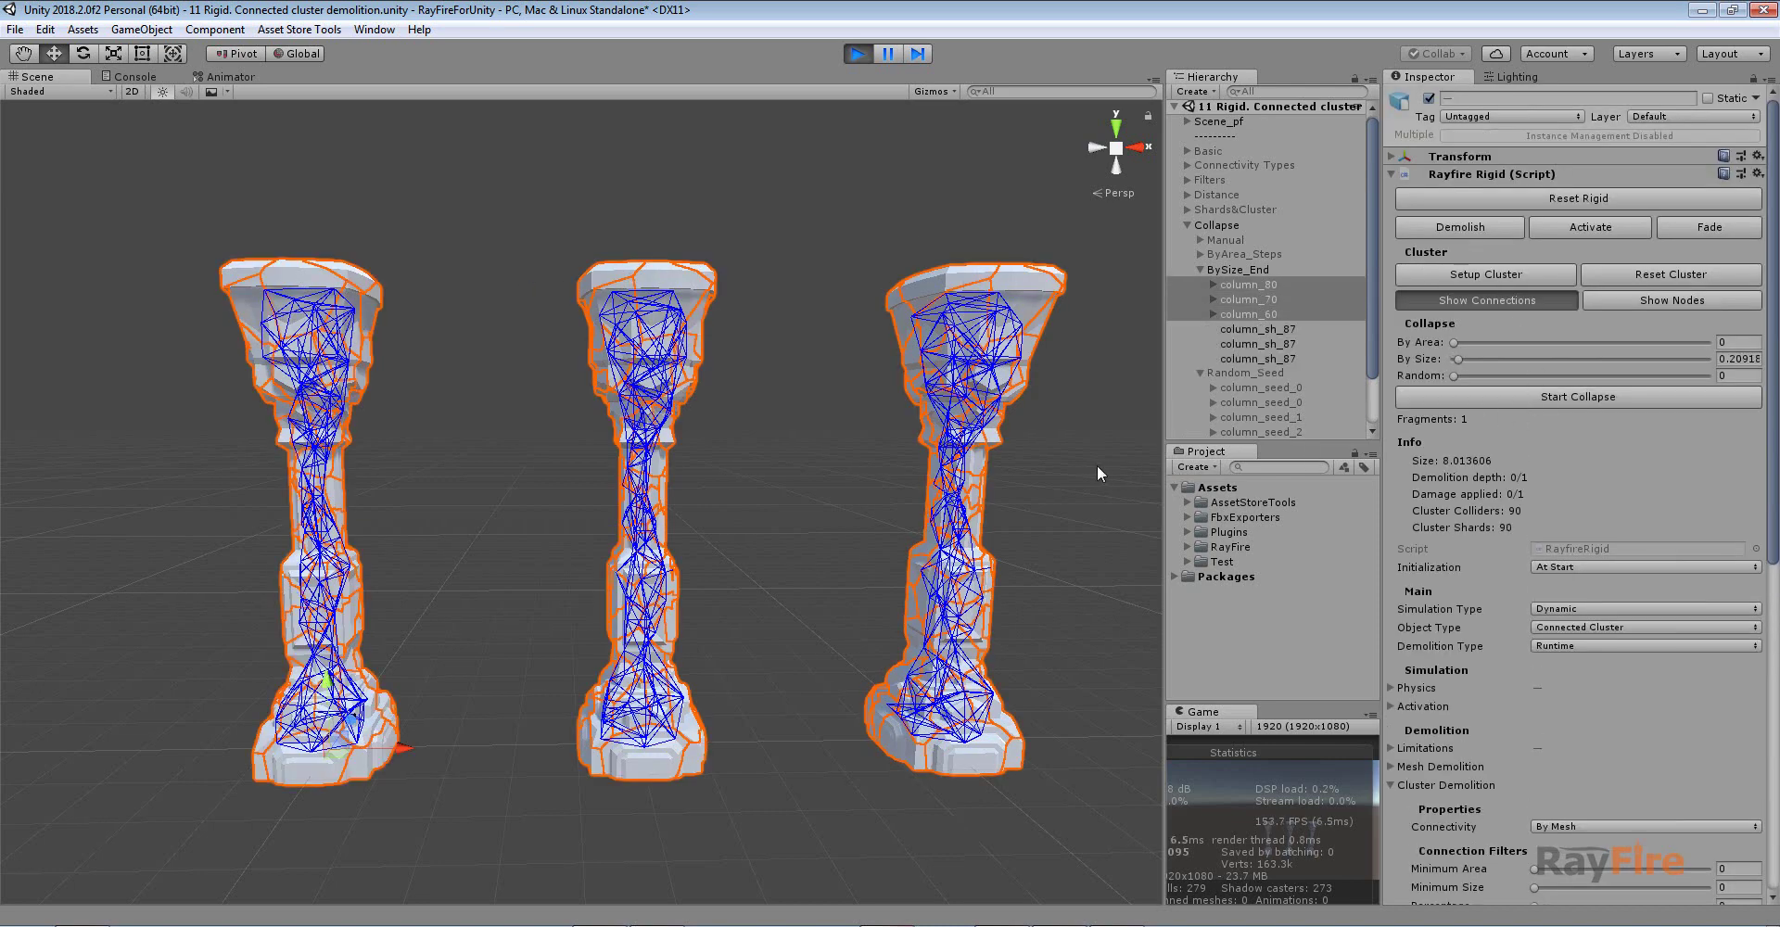
left_click(1098, 464)
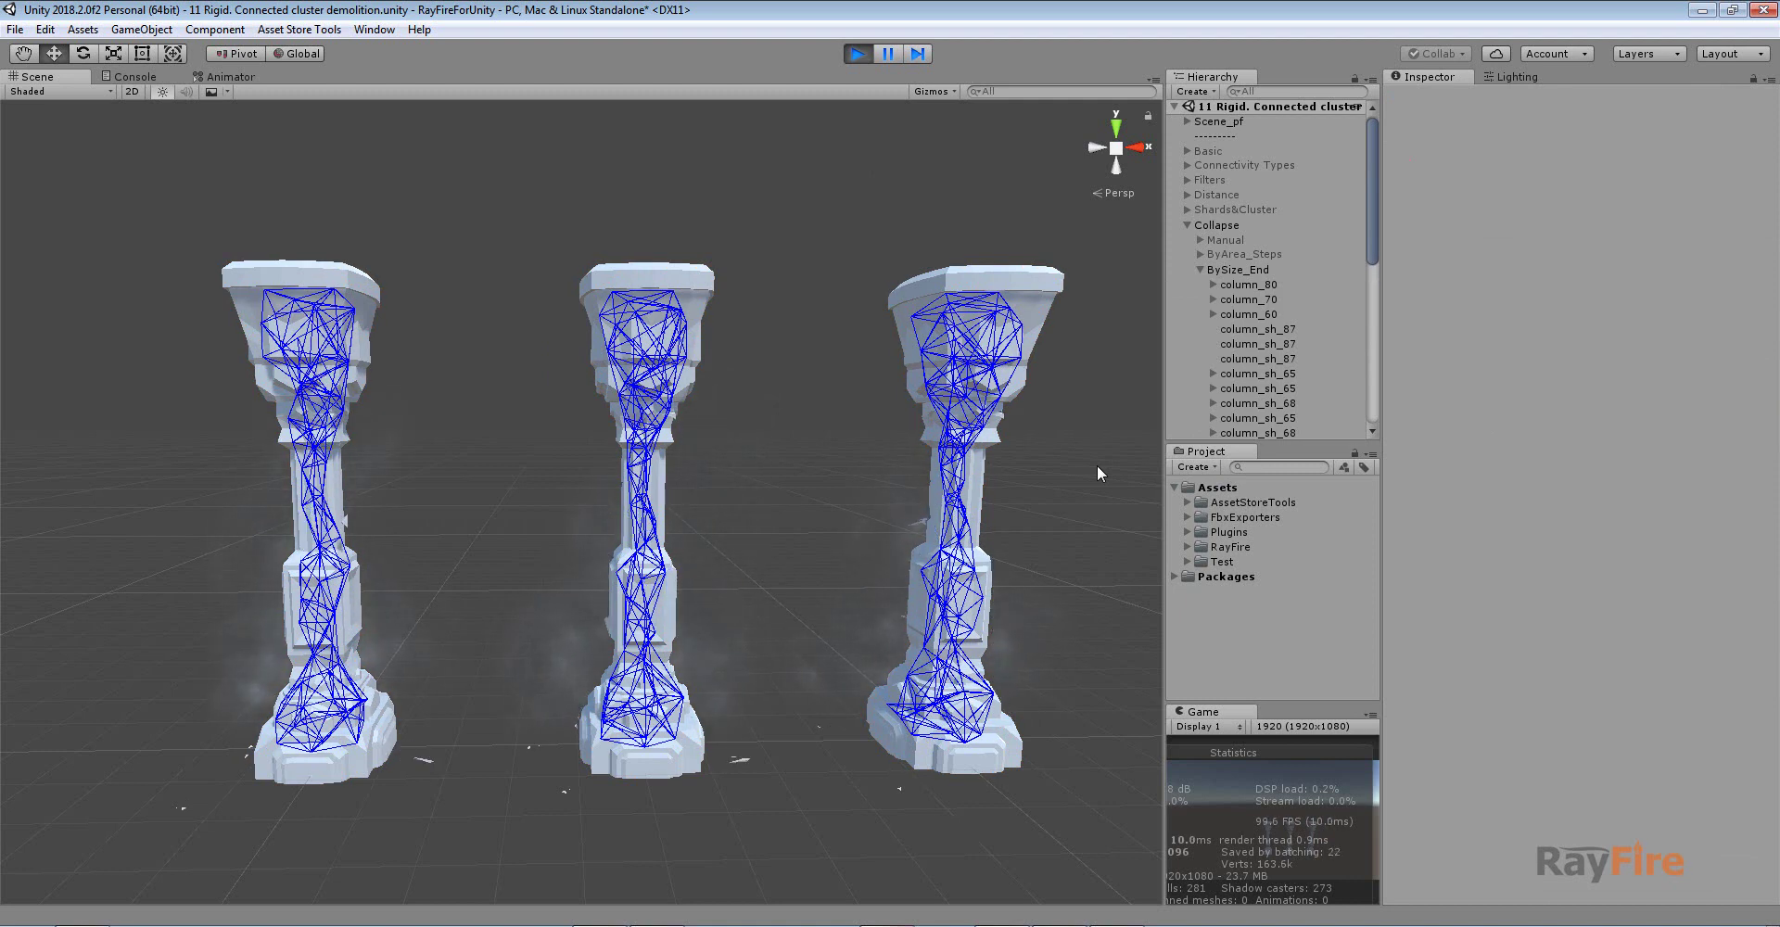
Examine the collapsed remains of column_80 and the large fragment broken off column_60
left_click(1260, 285)
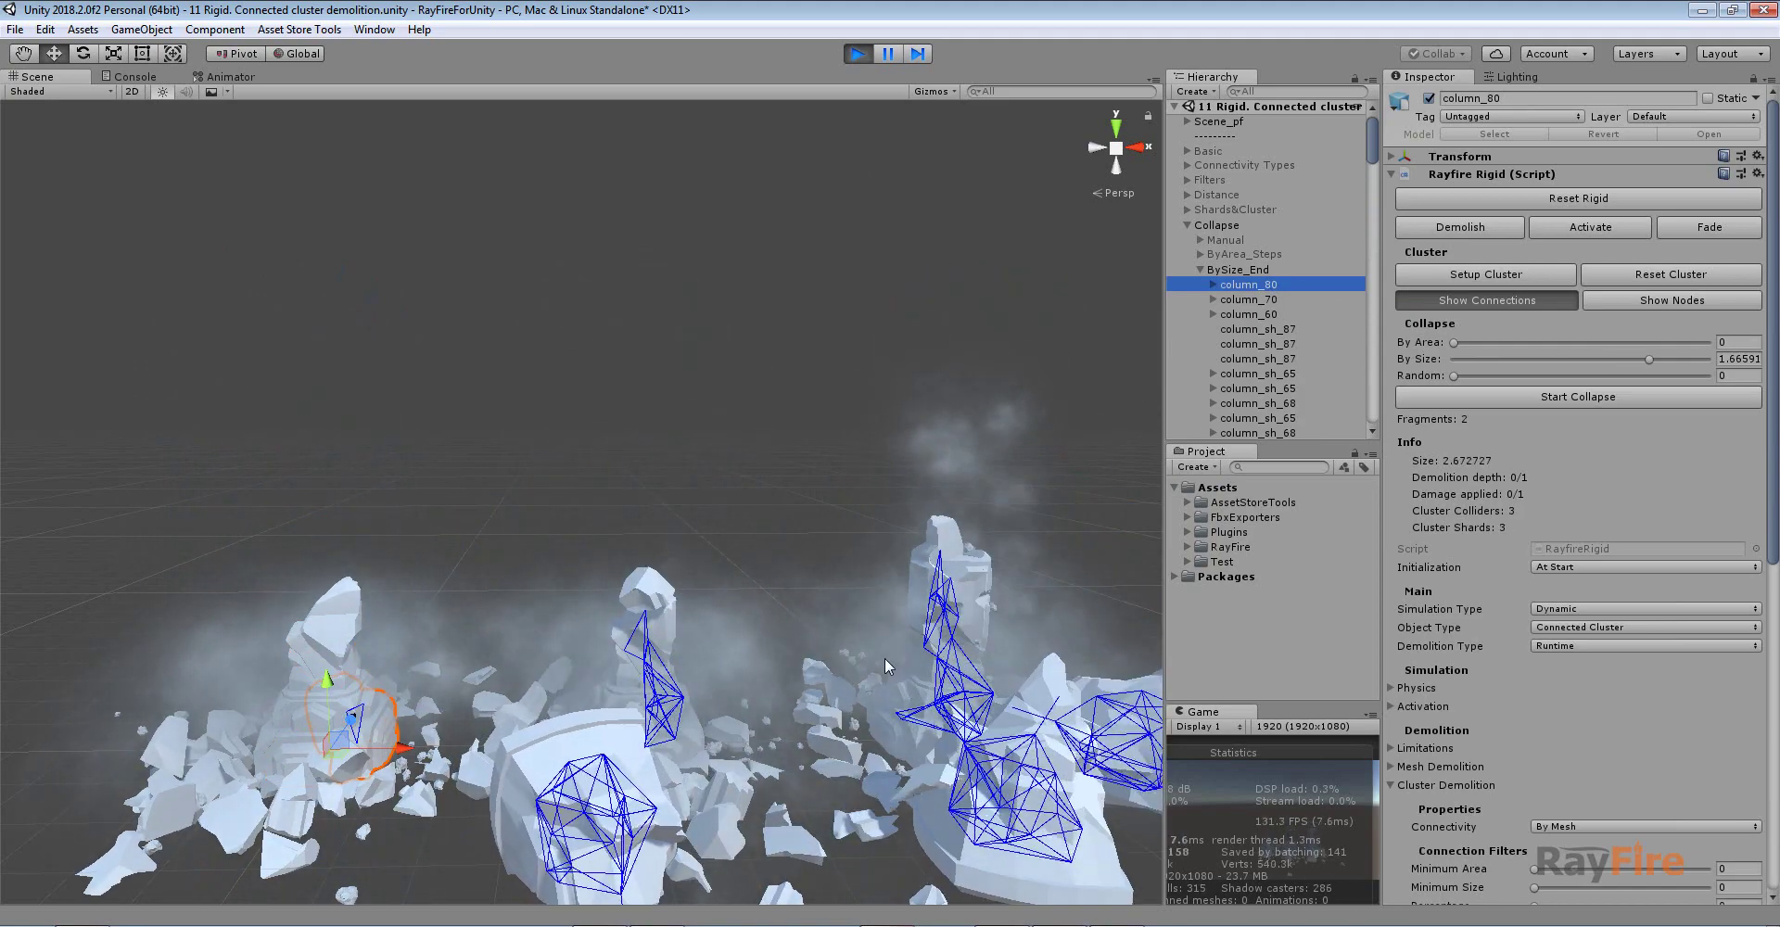
right_click_drag(888, 658, 960, 591)
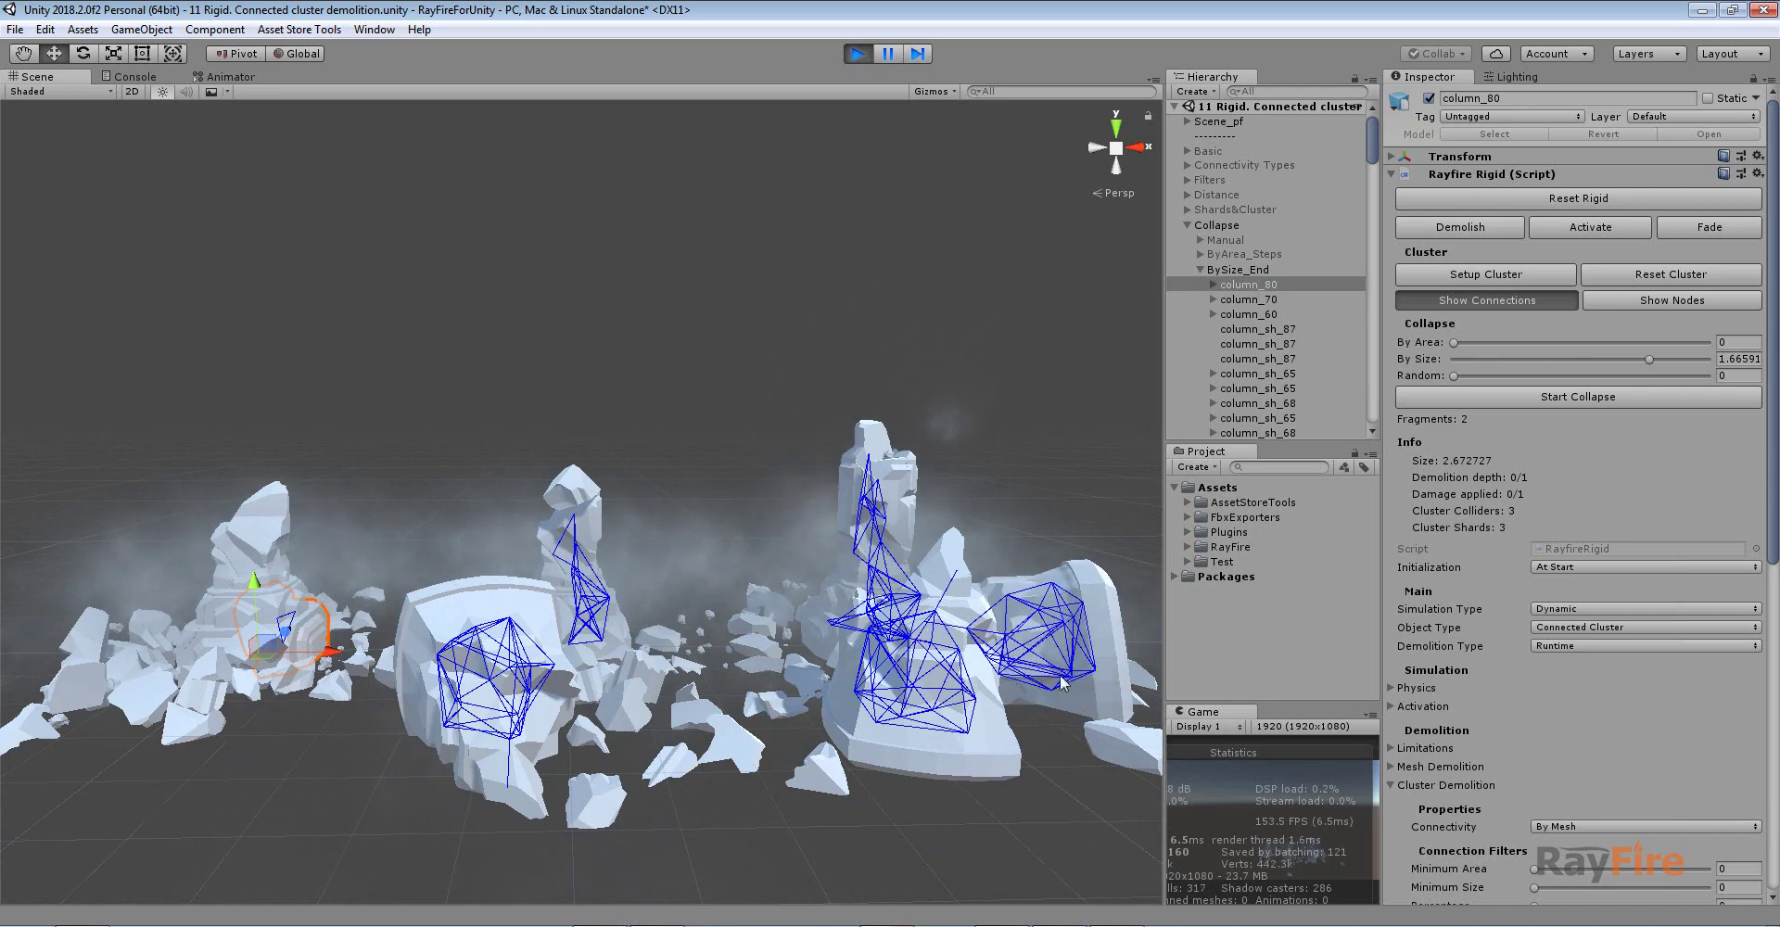
scroll(1482, 725, "down", 4)
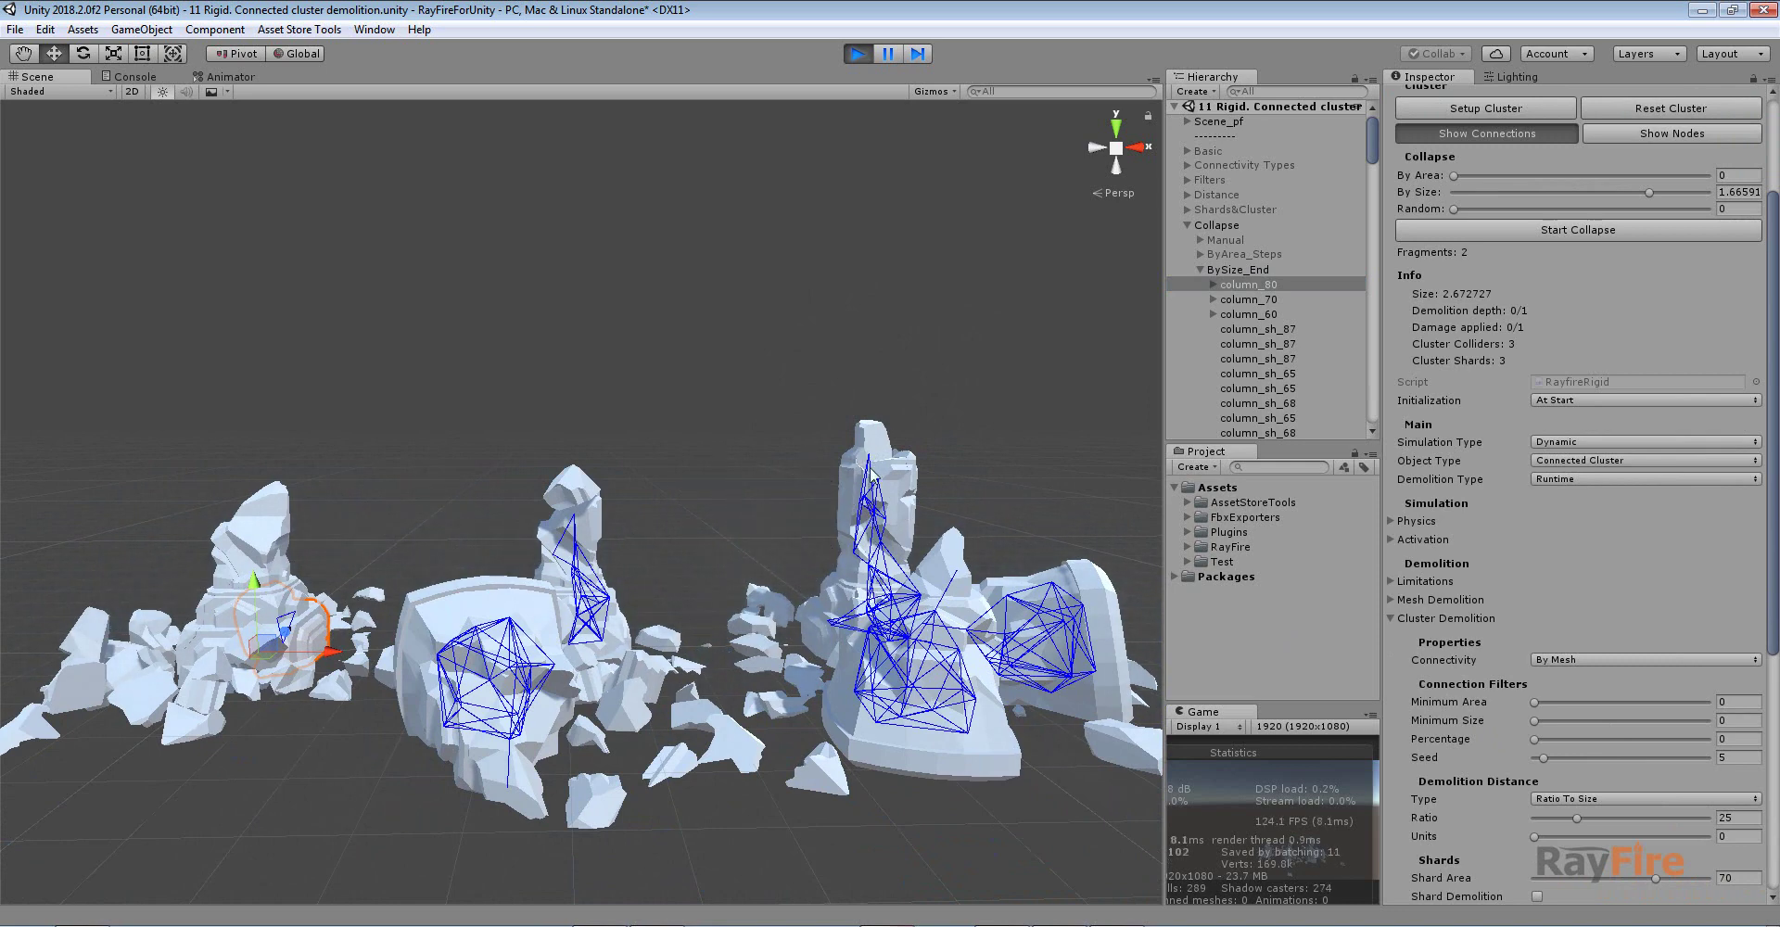
left_click_drag(714, 468, 712, 547, "alt")
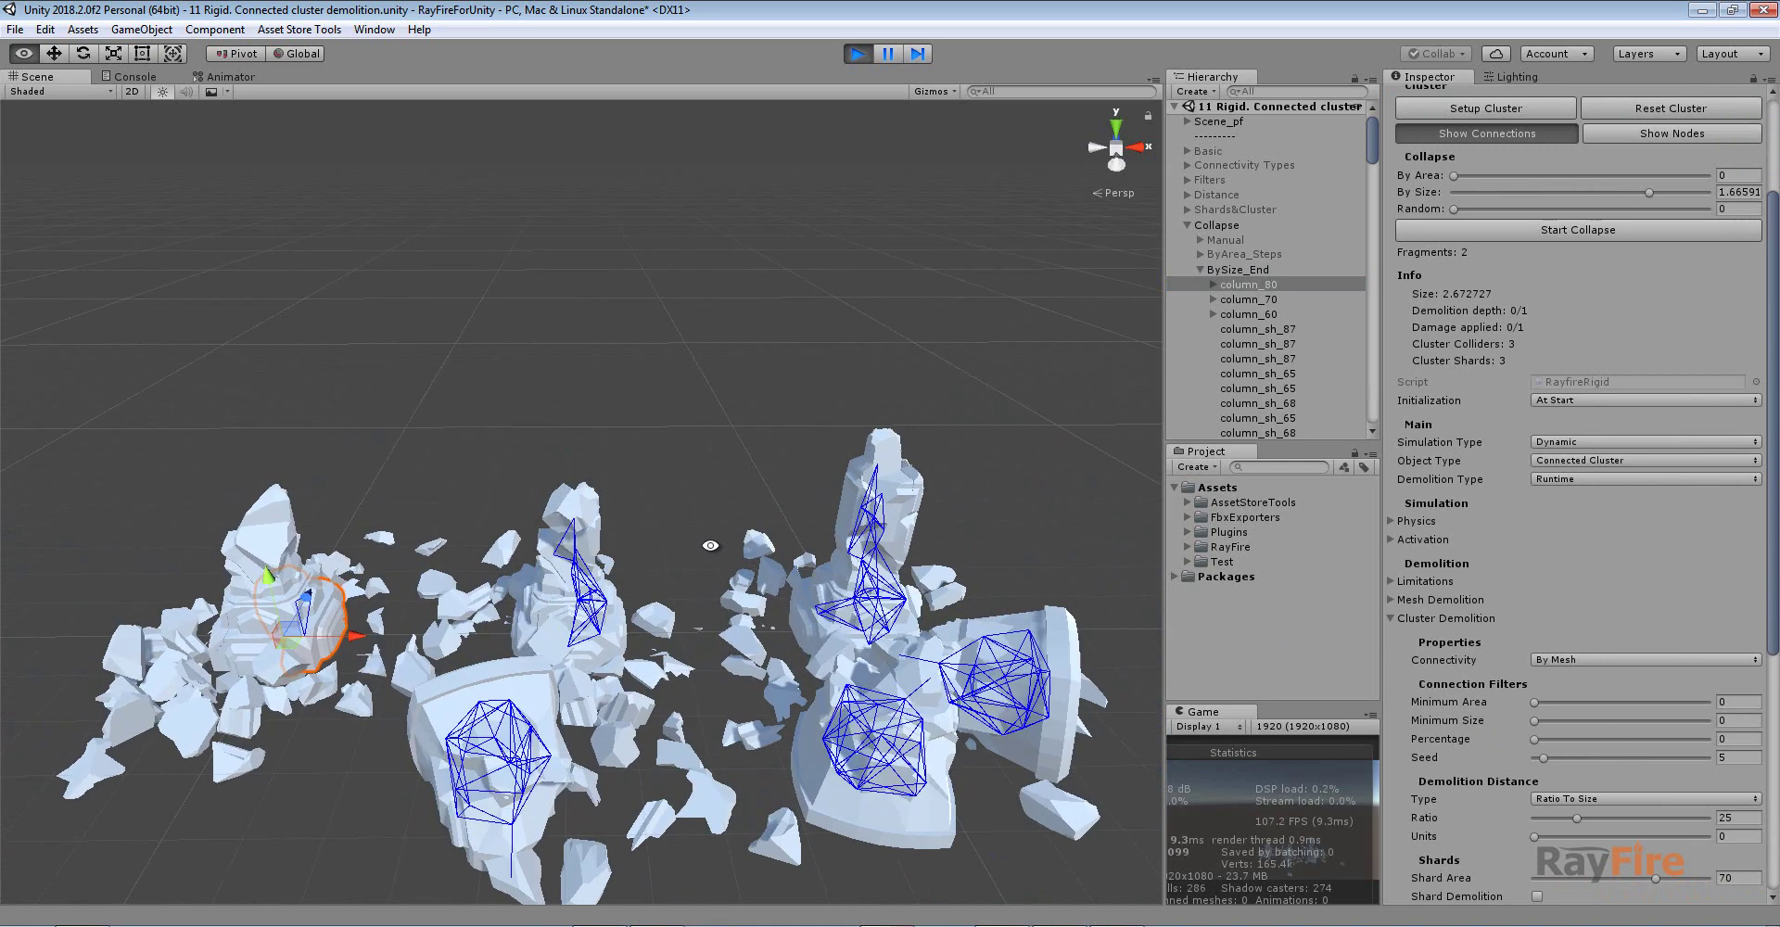
left_click(1059, 649)
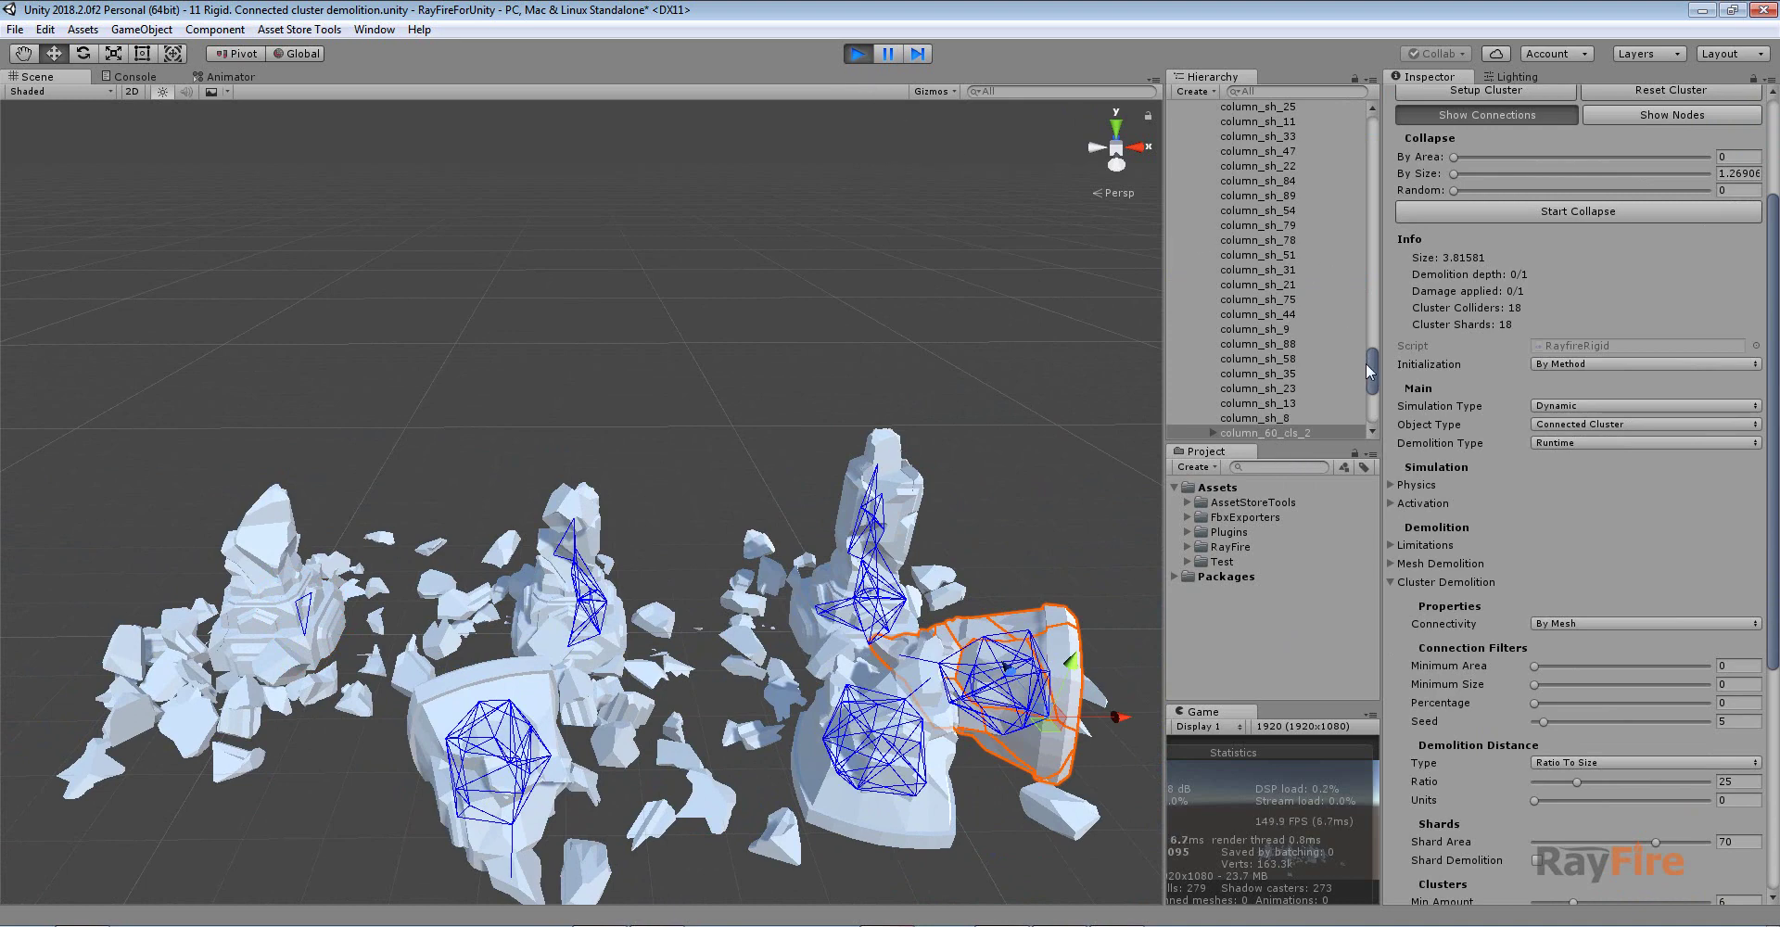
Select column_80, column_70 and column_60 in the BySize_End group and reset their rigid state
left_click_drag(1372, 374, 1359, 141)
left_click(1231, 304)
left_click(1242, 316, "ctrl")
left_click(1246, 286, "ctrl")
scroll(1620, 105, "up", 3)
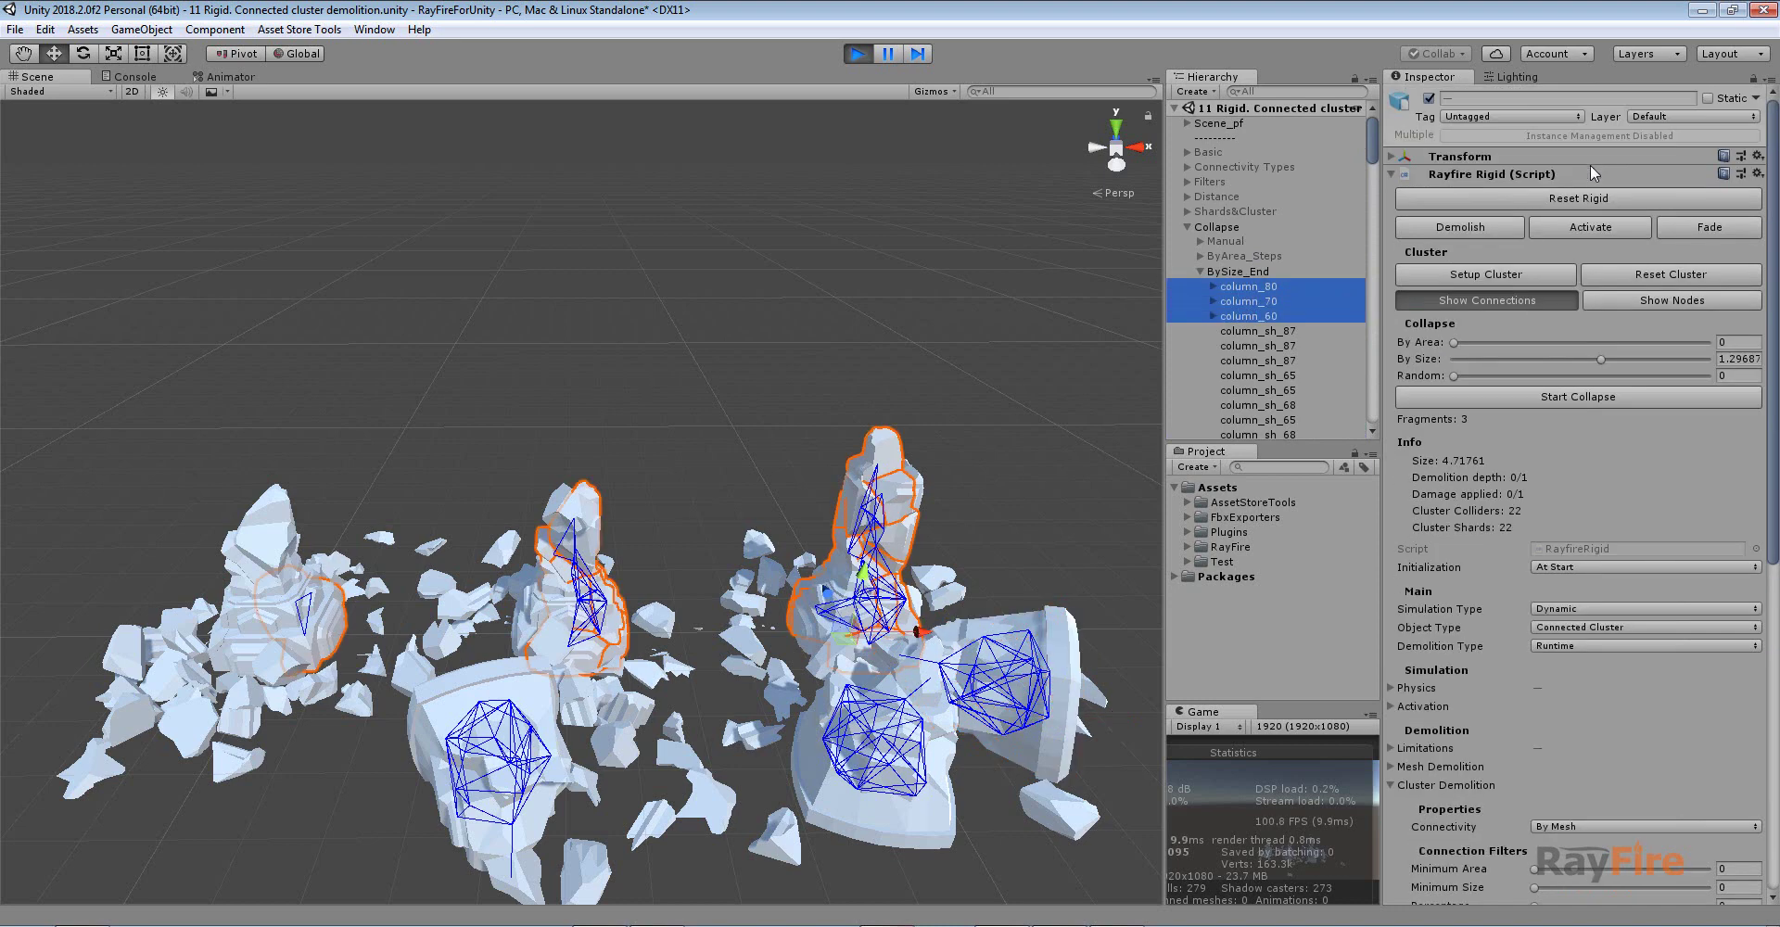
left_click(1578, 197)
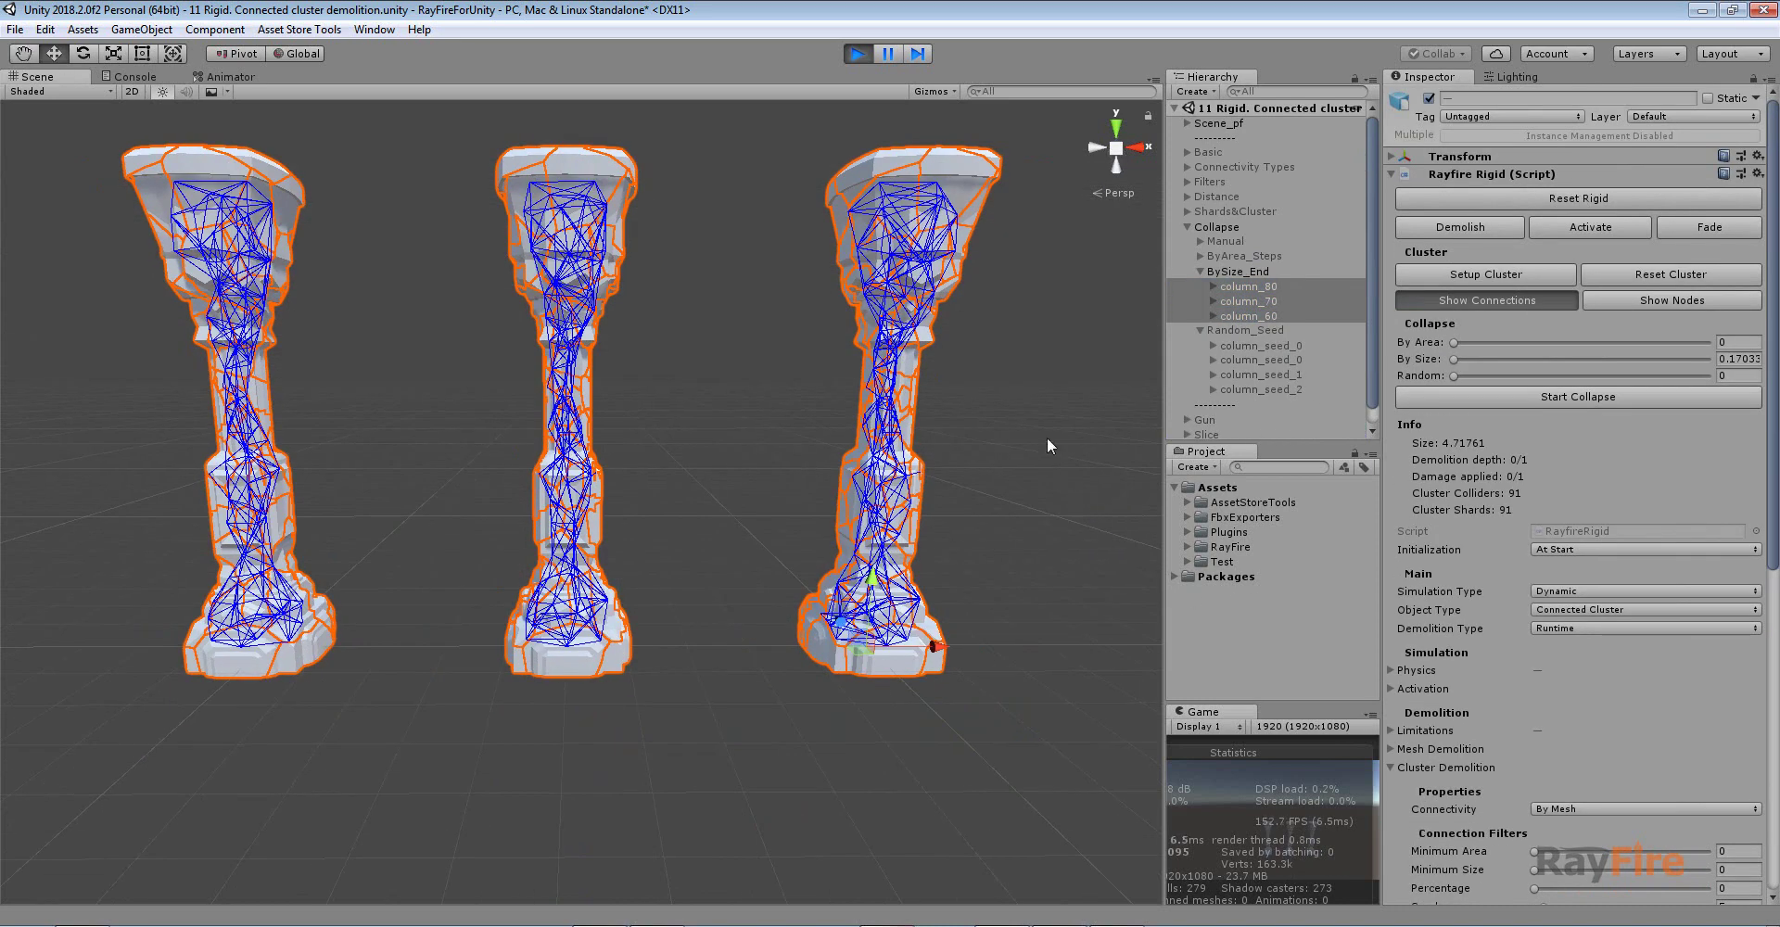
Lower the collapse End value of column_60
left_click(1059, 459)
left_click(978, 206)
scroll(1623, 770, "down", 5)
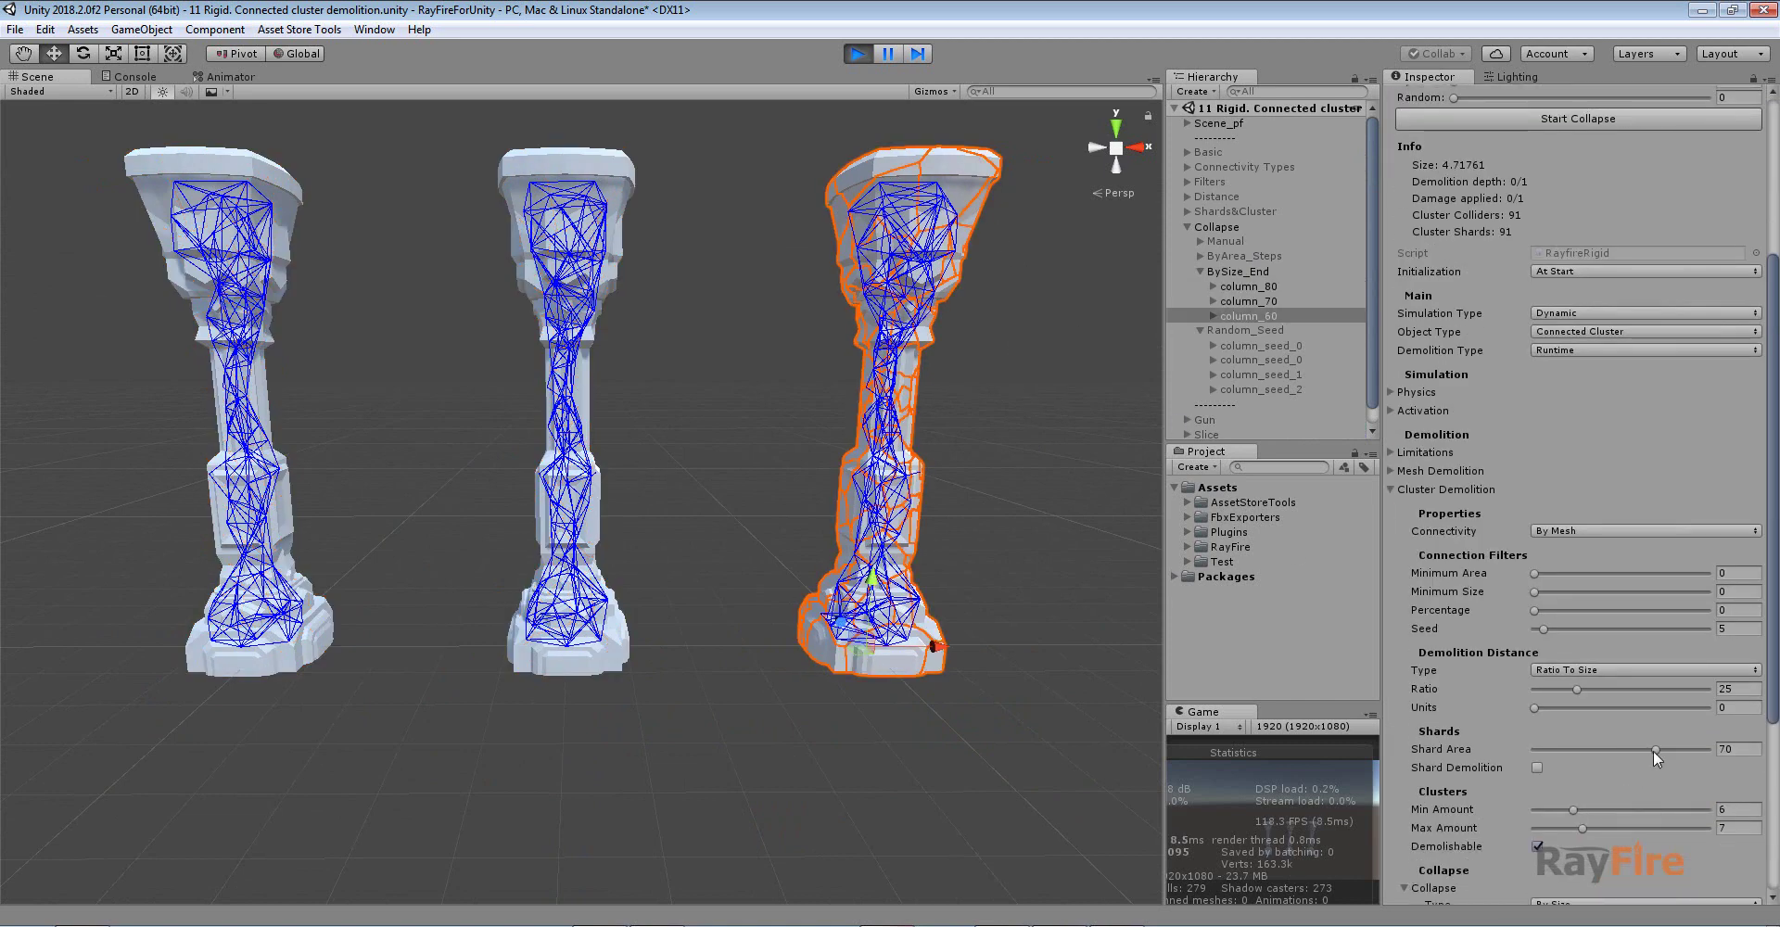
scroll(1613, 746, "down", 4)
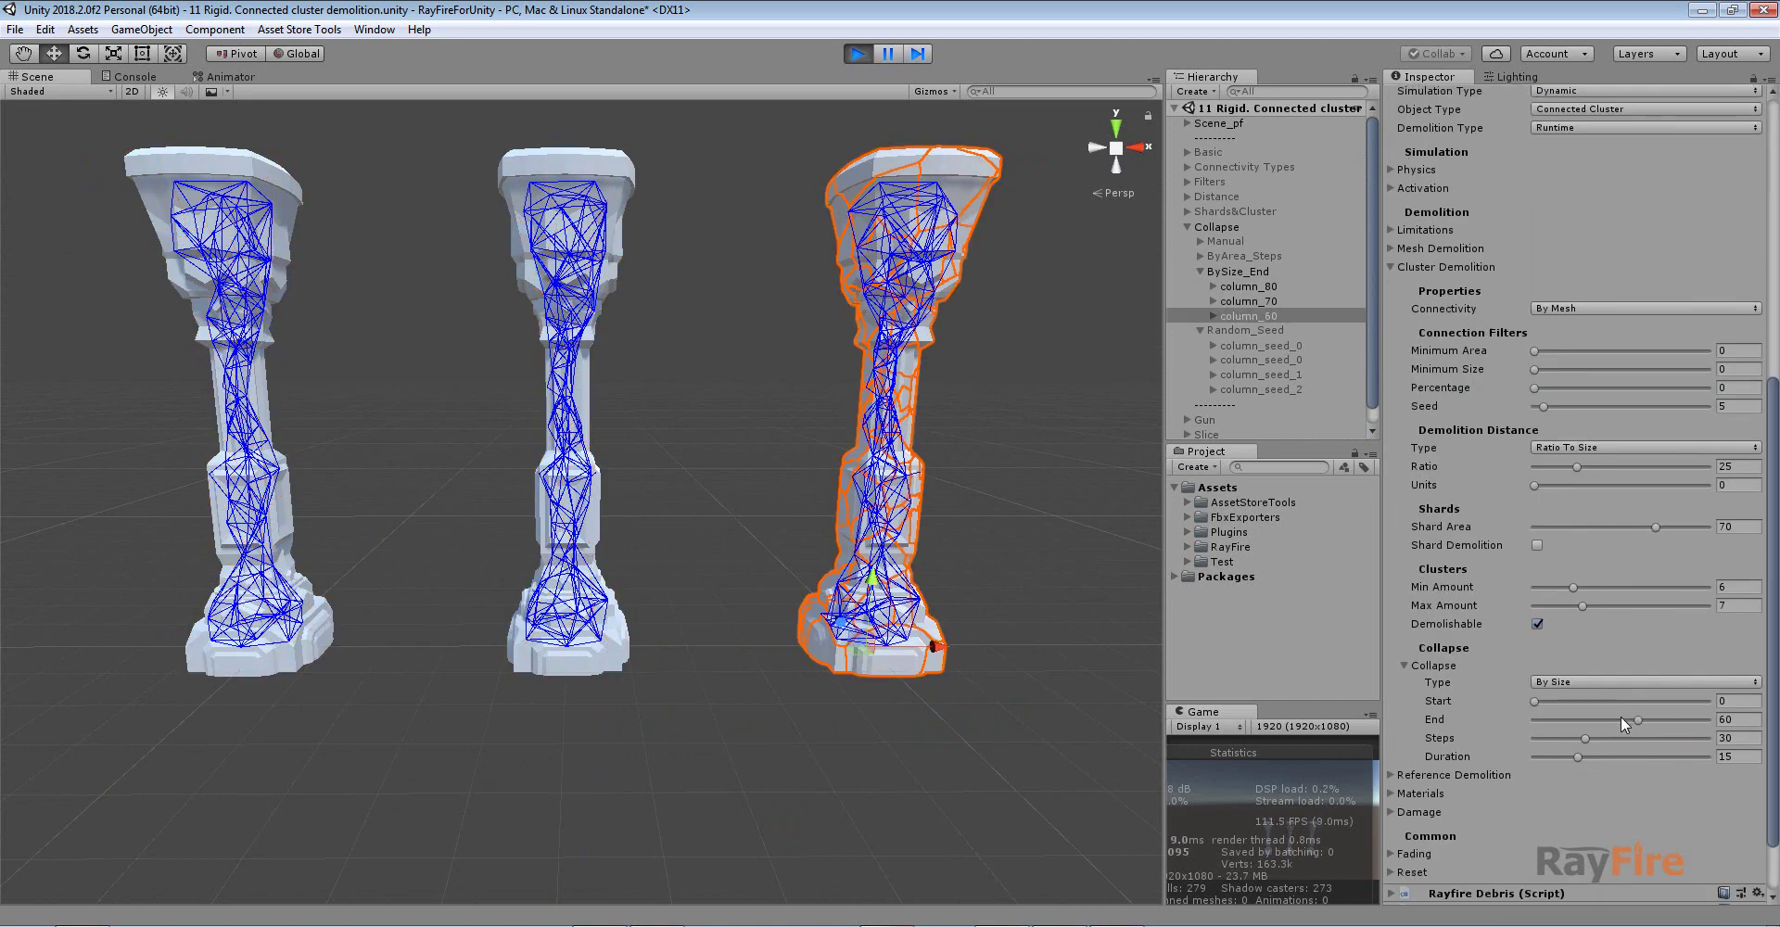
left_click(1603, 719)
scroll(1605, 214, "up", 9)
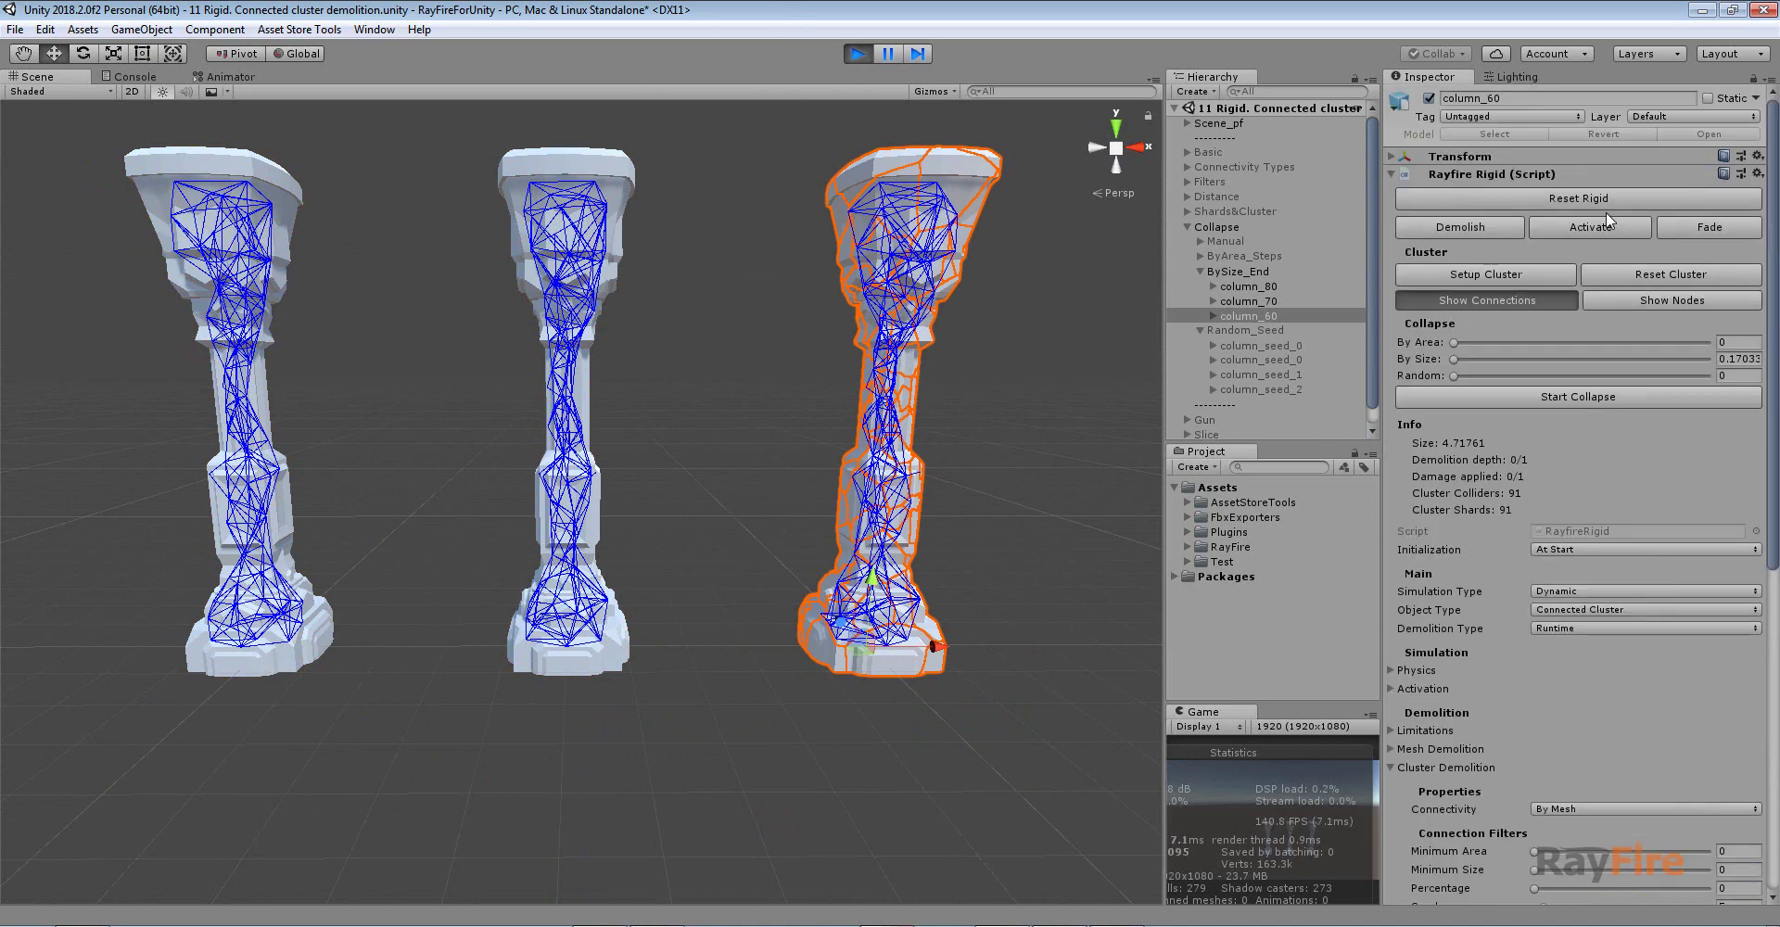
Add column_70 and column_80 to the selection and start the collapse of all three columns
left_click(594, 176, "shift")
left_click(252, 165, "shift")
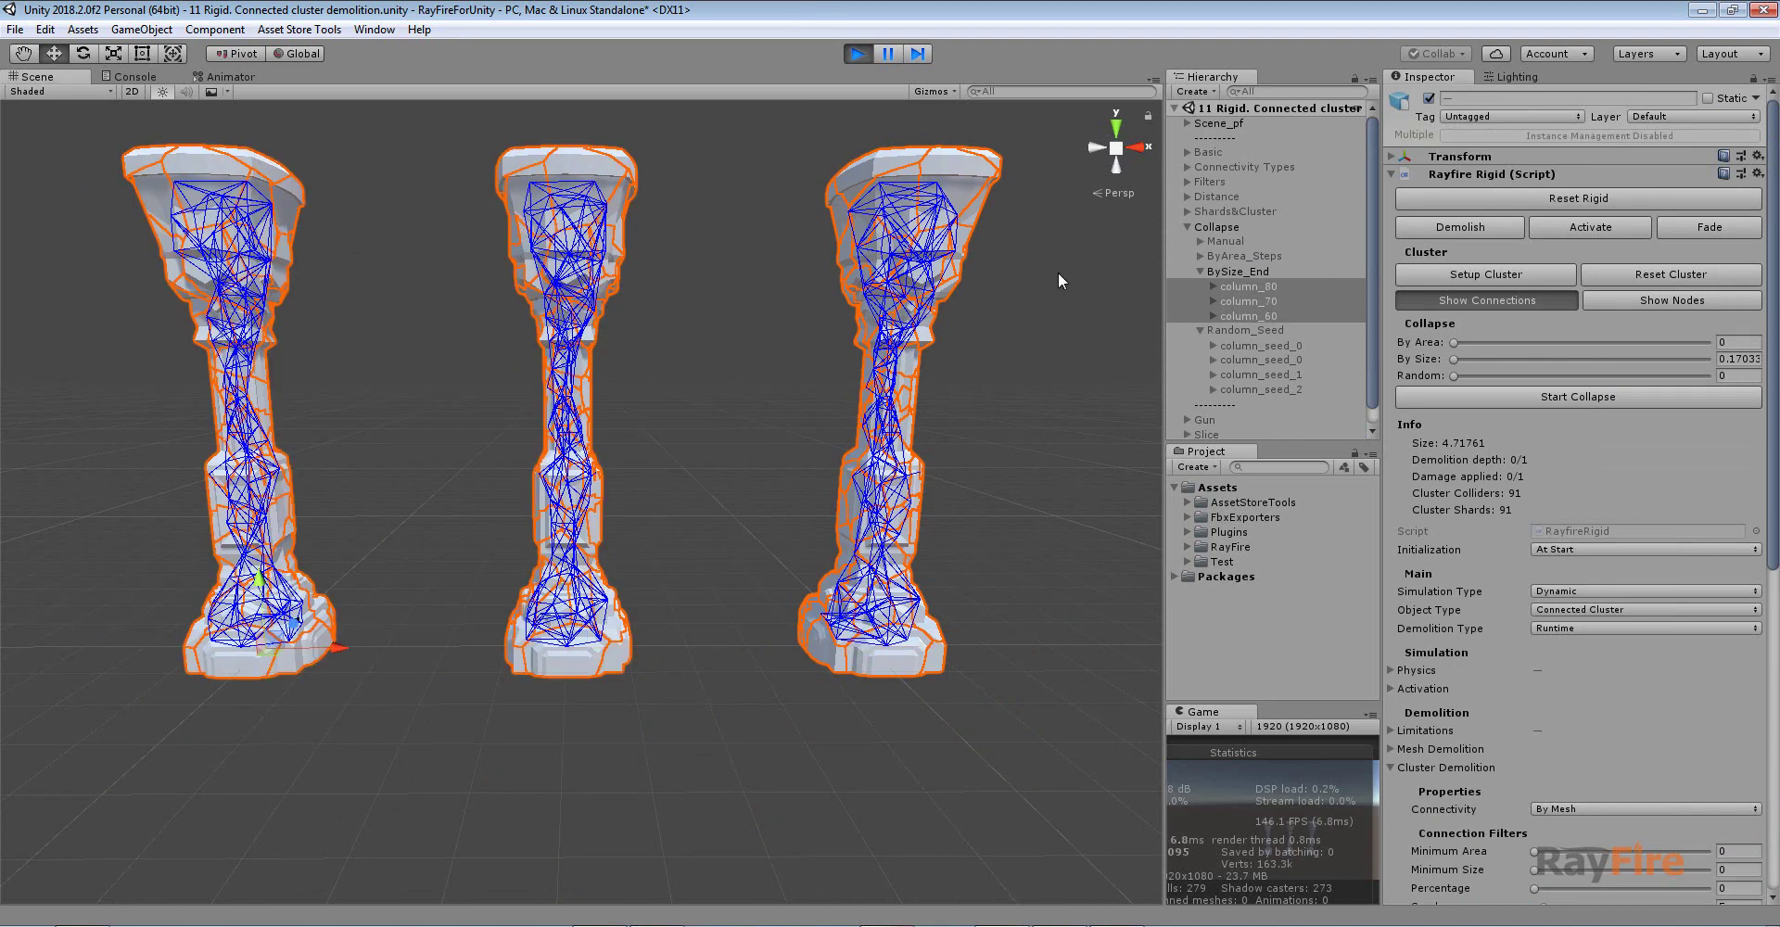
left_click(1570, 394)
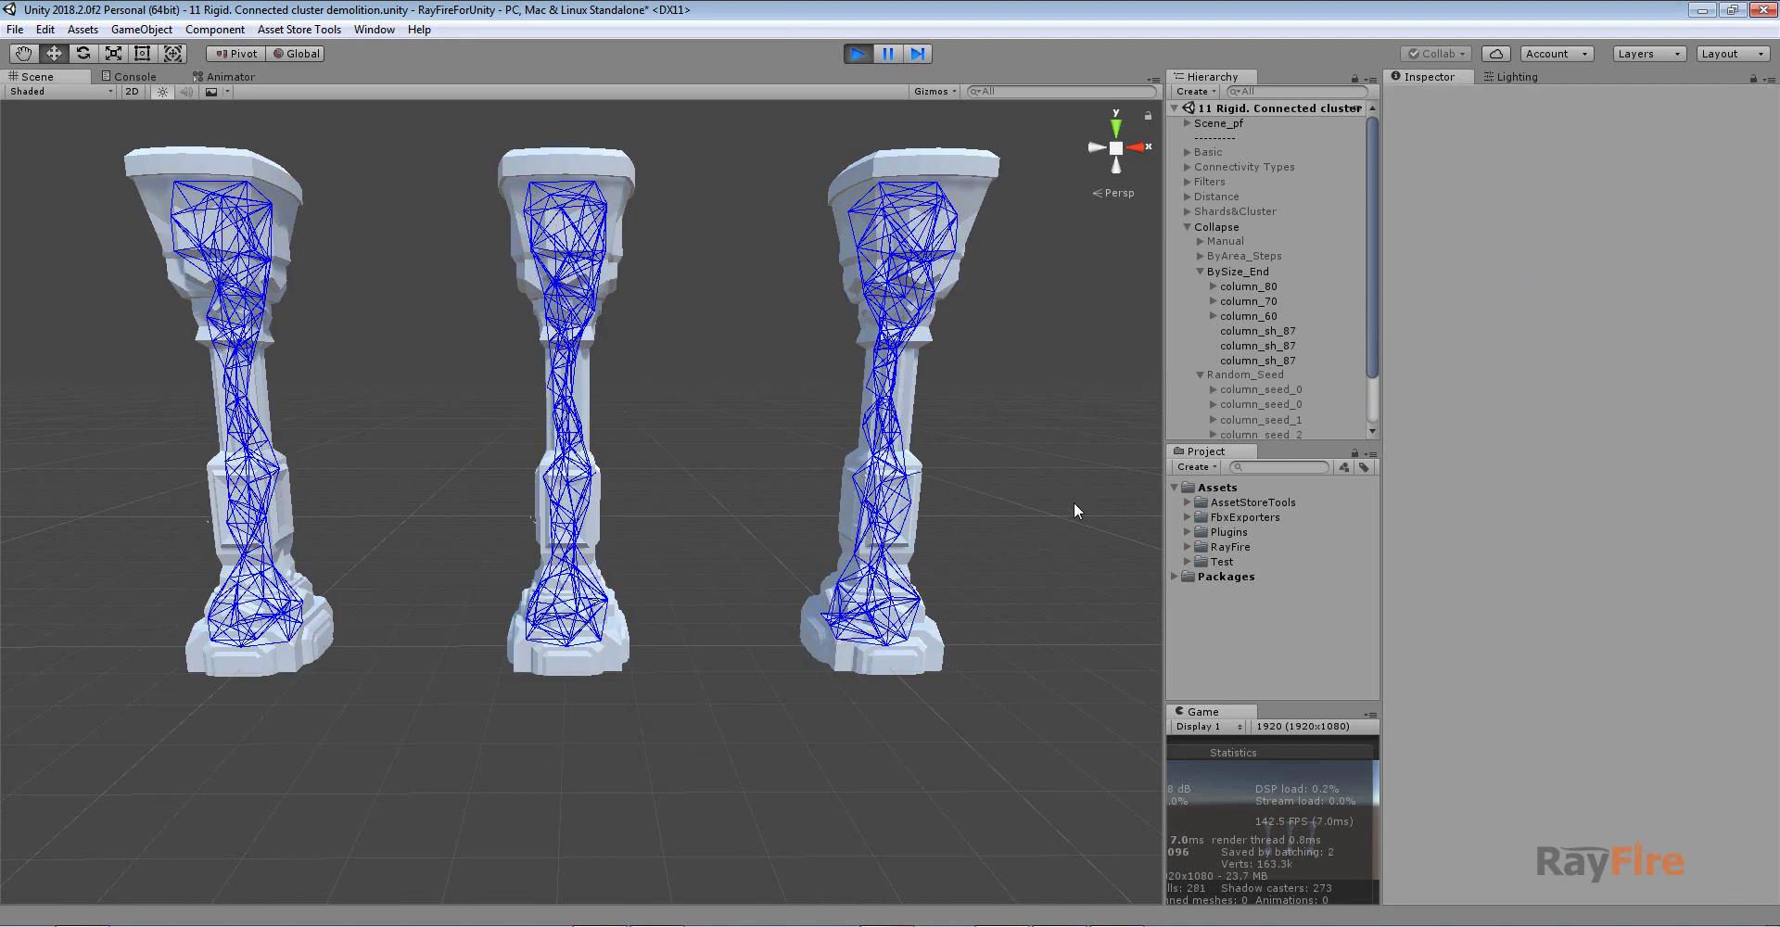
Examine how the three columns collapse and check the cluster info and demolition settings of column_60
scroll(1074, 501, "up", 2)
middle_click_drag(1074, 500, 1091, 563)
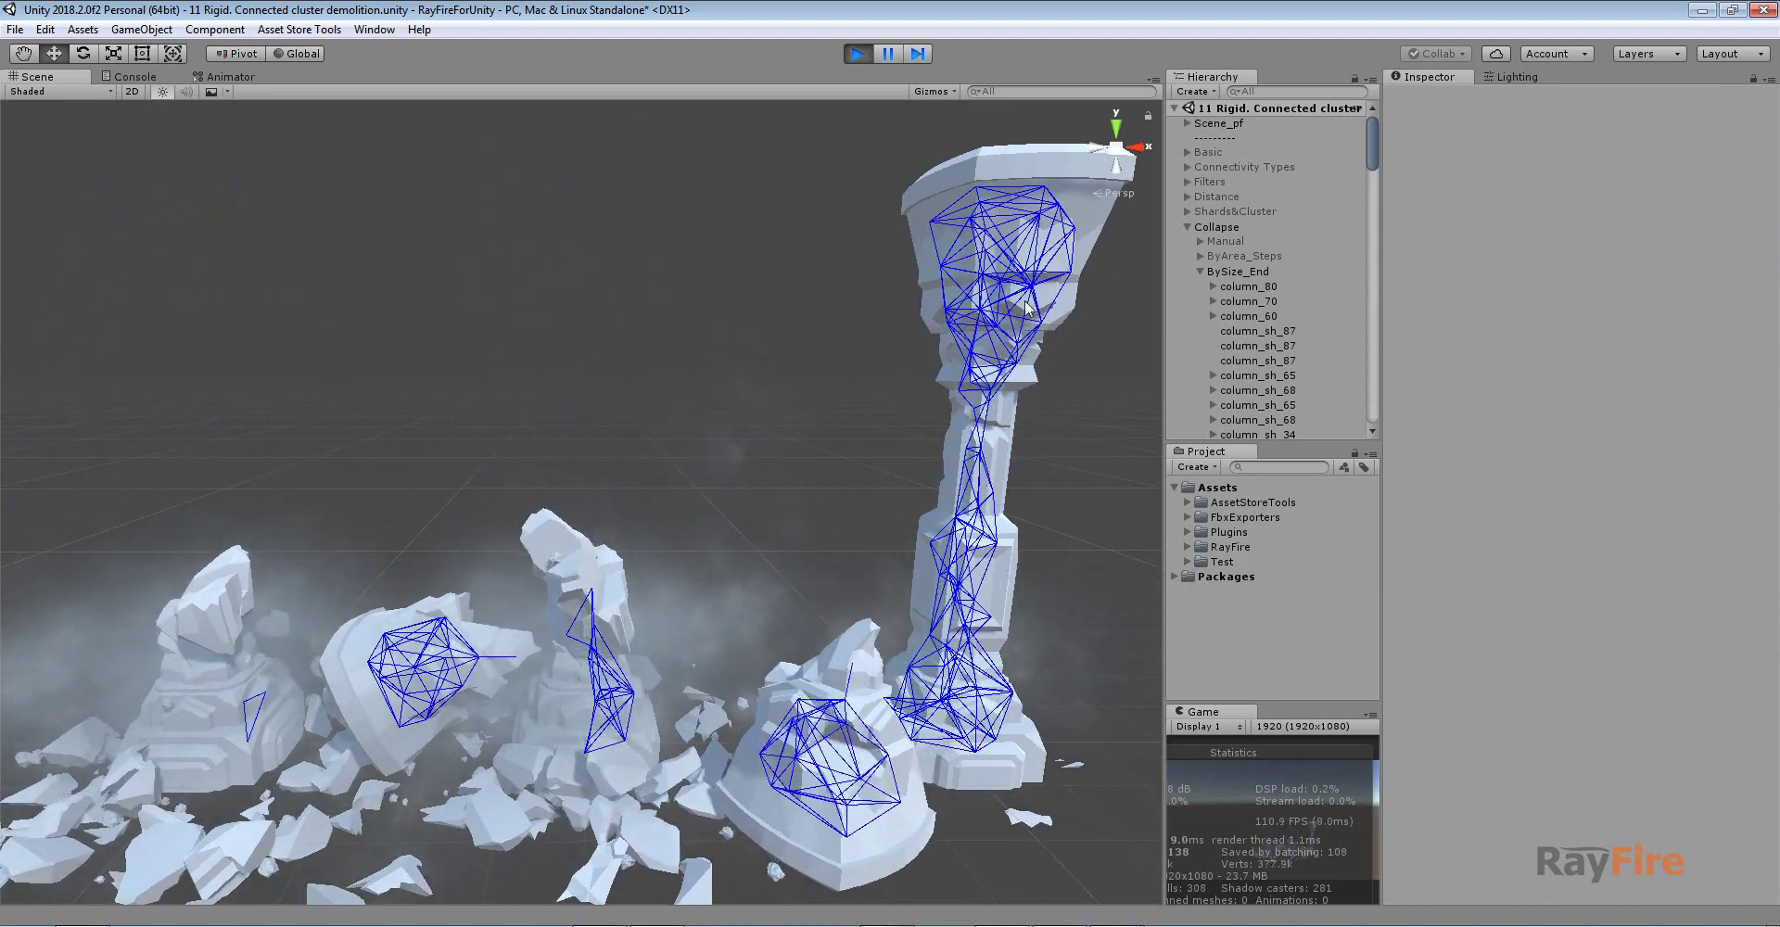
left_click_drag(1062, 154, 940, 322, "alt")
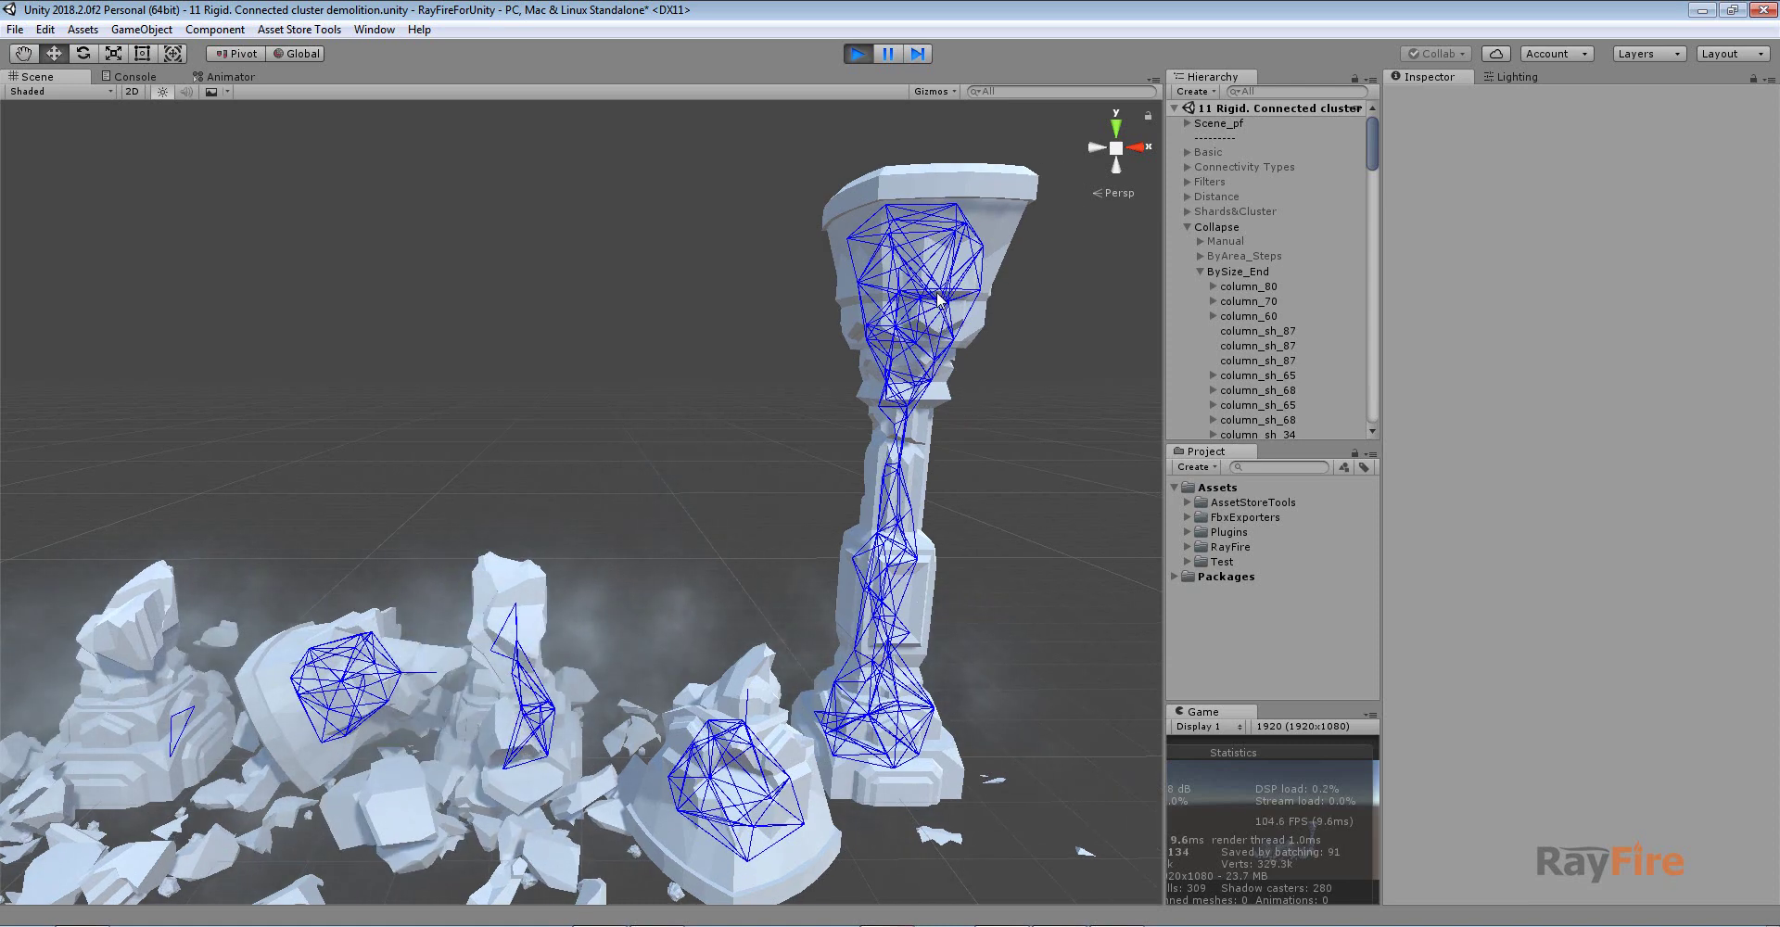
left_click(964, 204)
scroll(1660, 742, "down", 5)
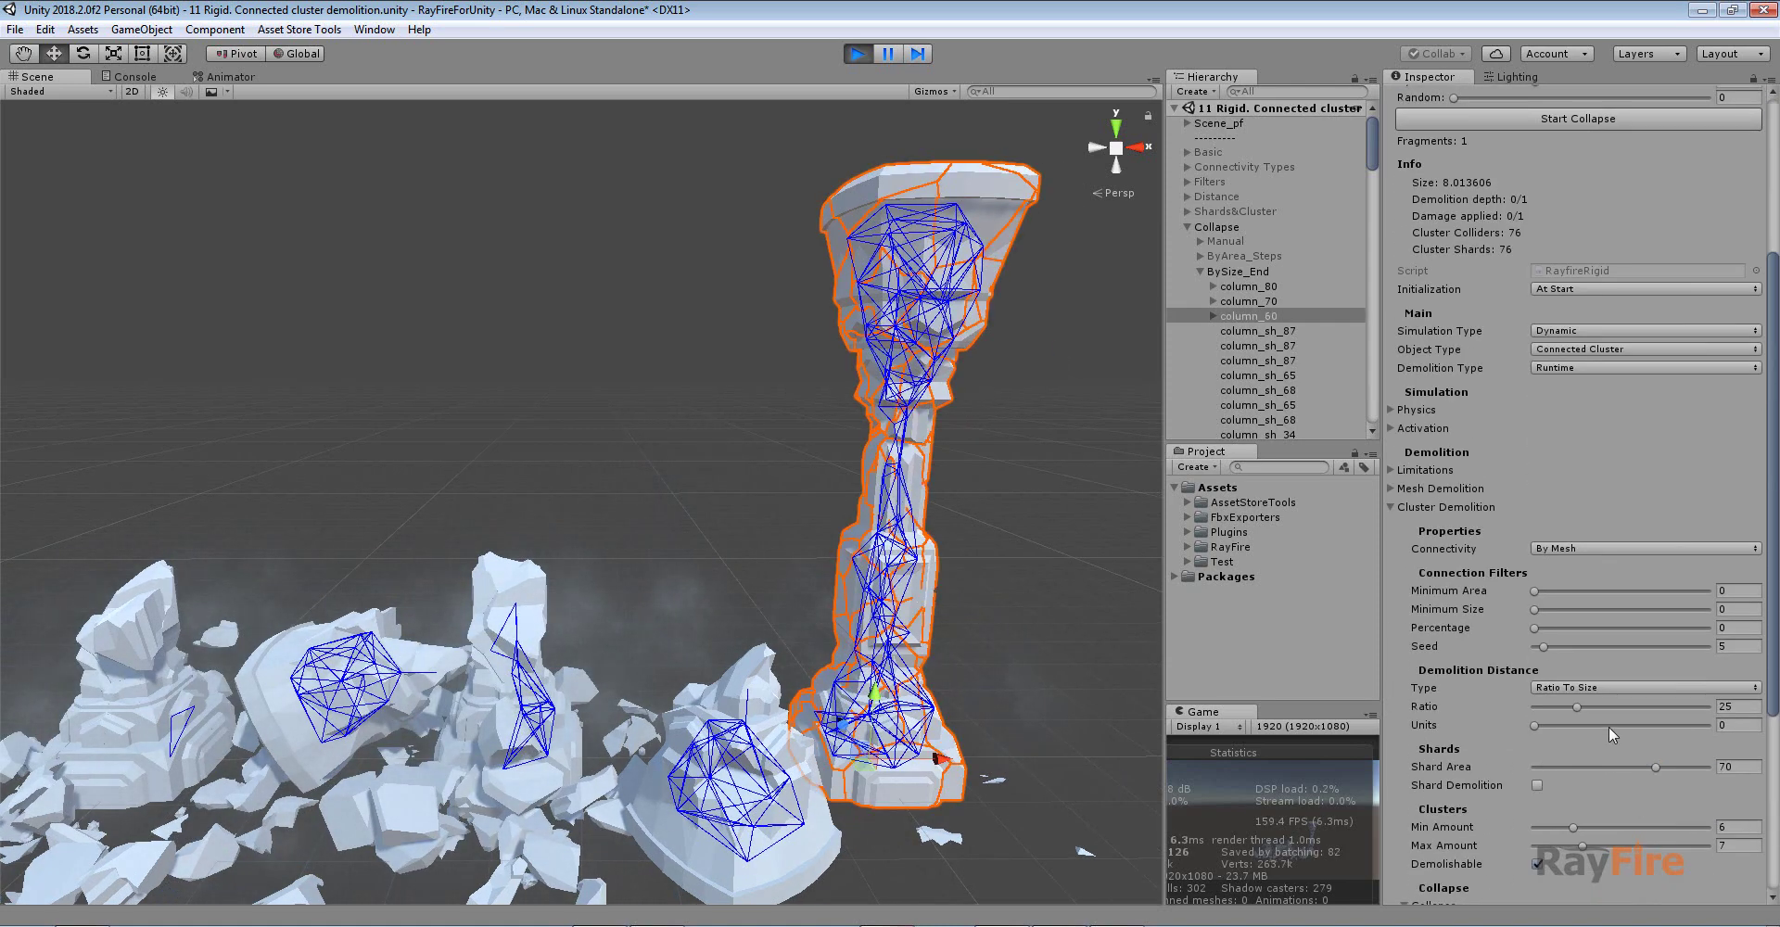
Exit Play mode, disable the BySize_End group and enable the Random_Seed group
left_click(858, 54)
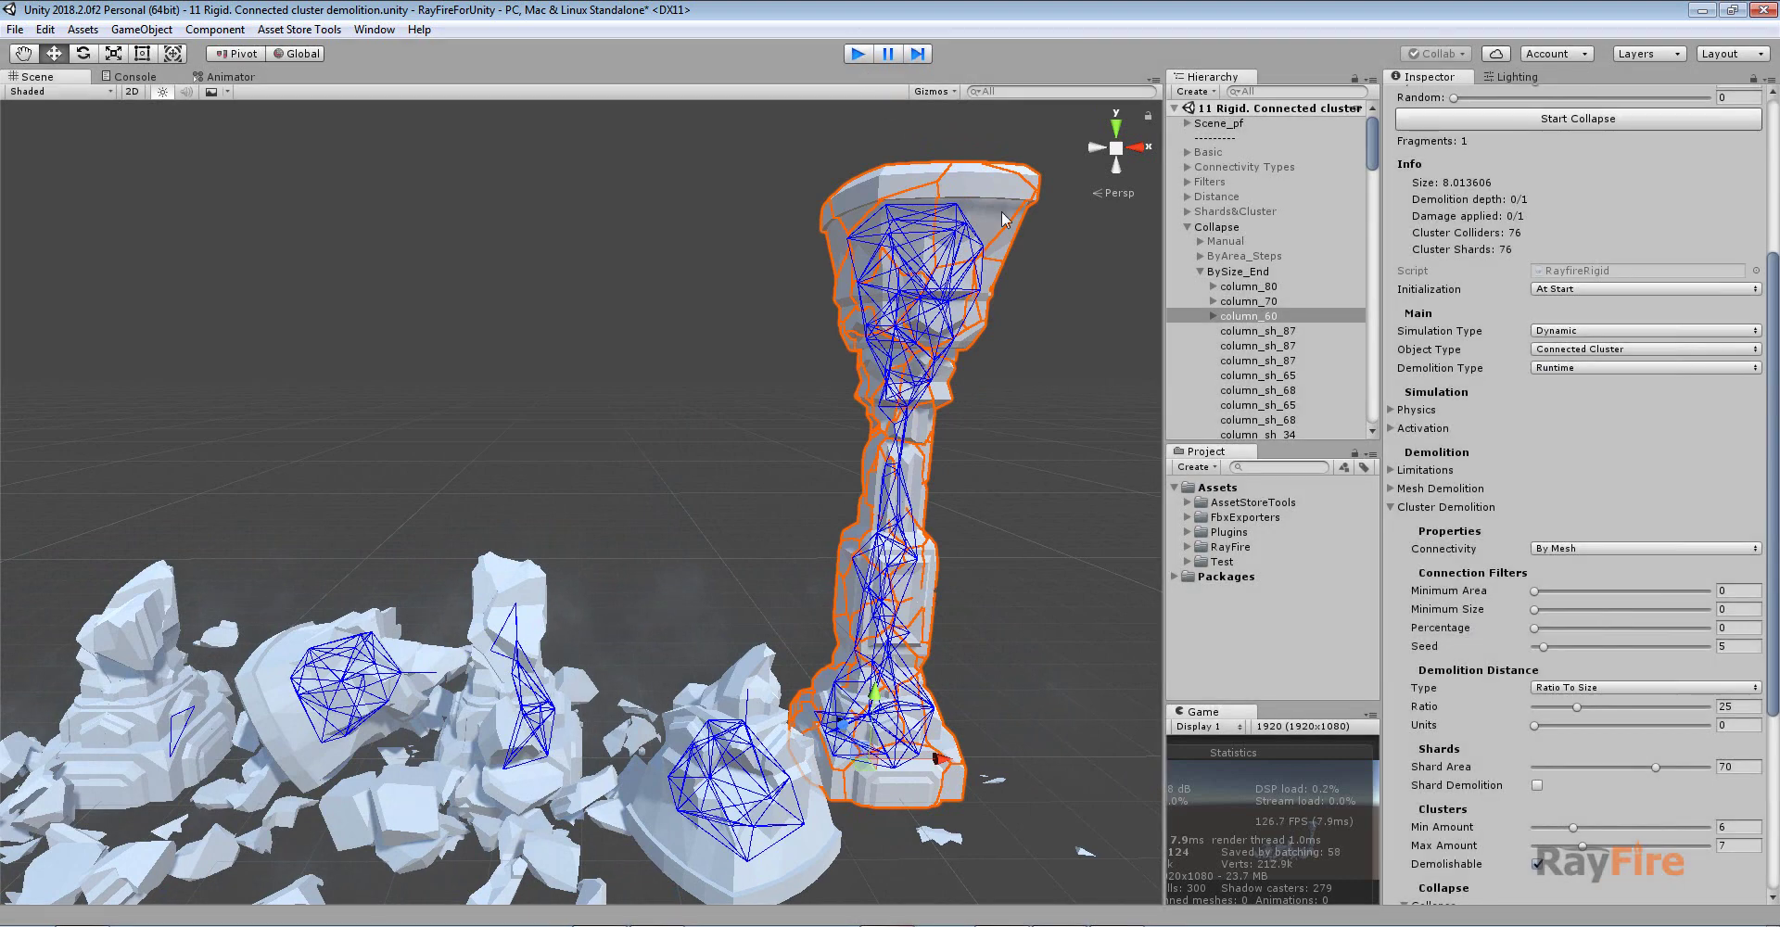
left_click(1201, 270)
left_click(1238, 270)
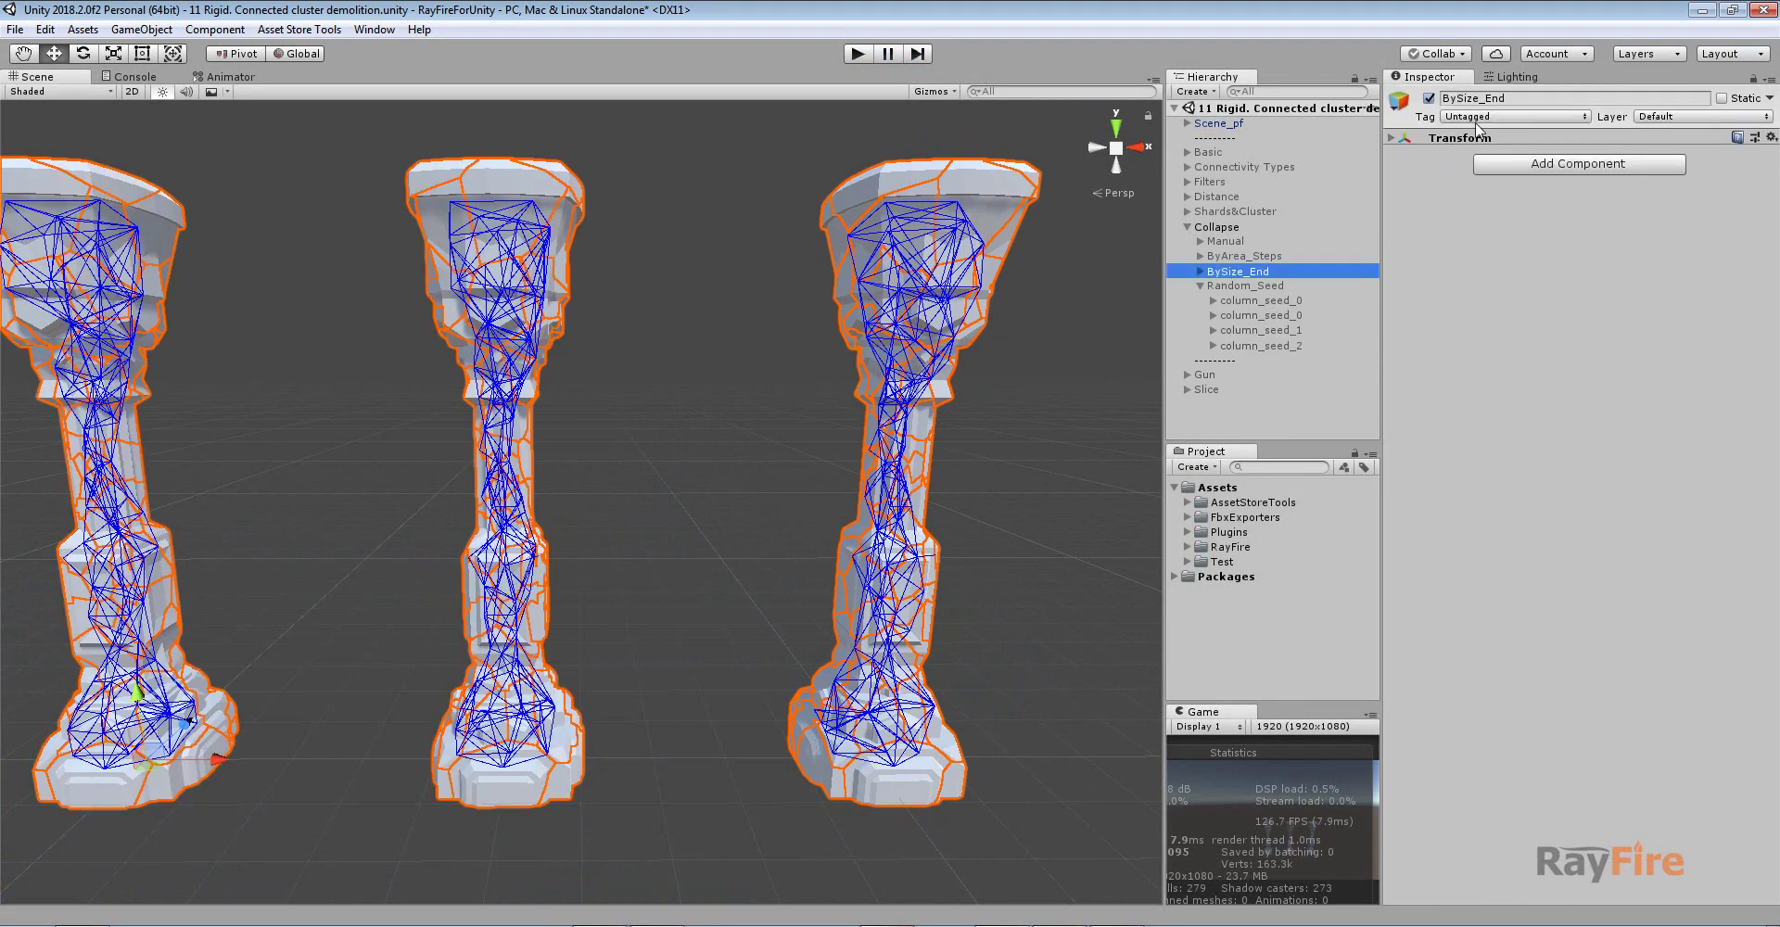
left_click(1429, 98)
left_click(1244, 285)
left_click(1428, 98)
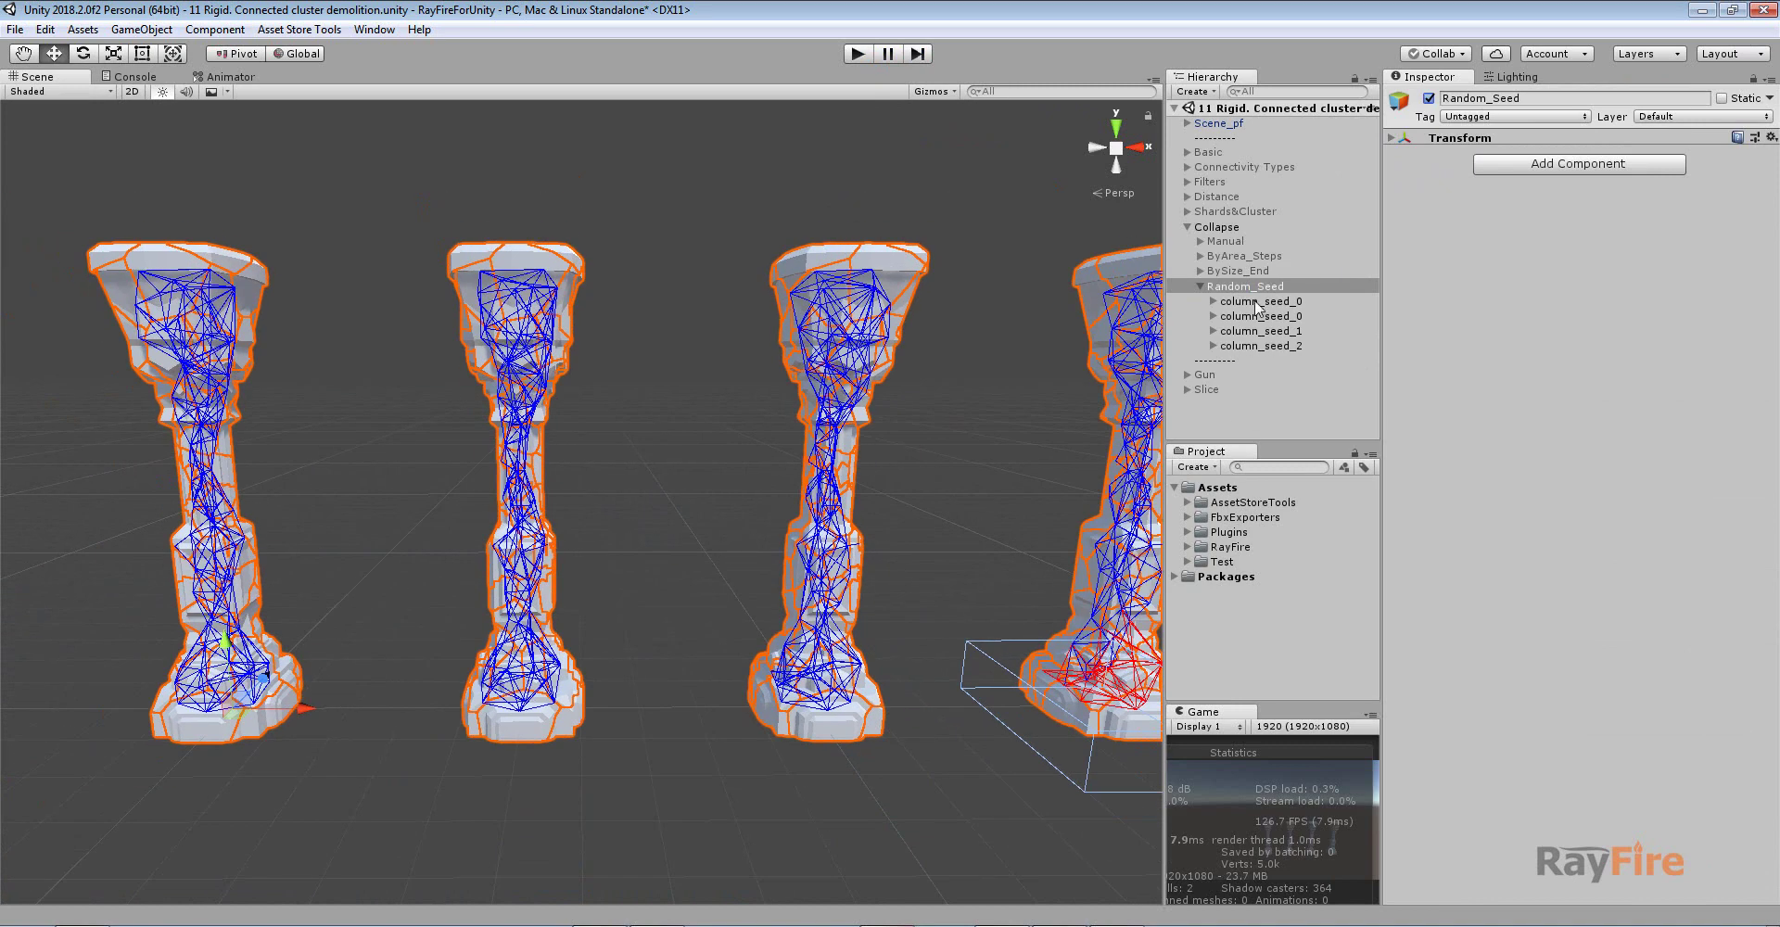
Examine the Seed and collapse settings of the two column_seed_0 objects
left_click(1258, 302)
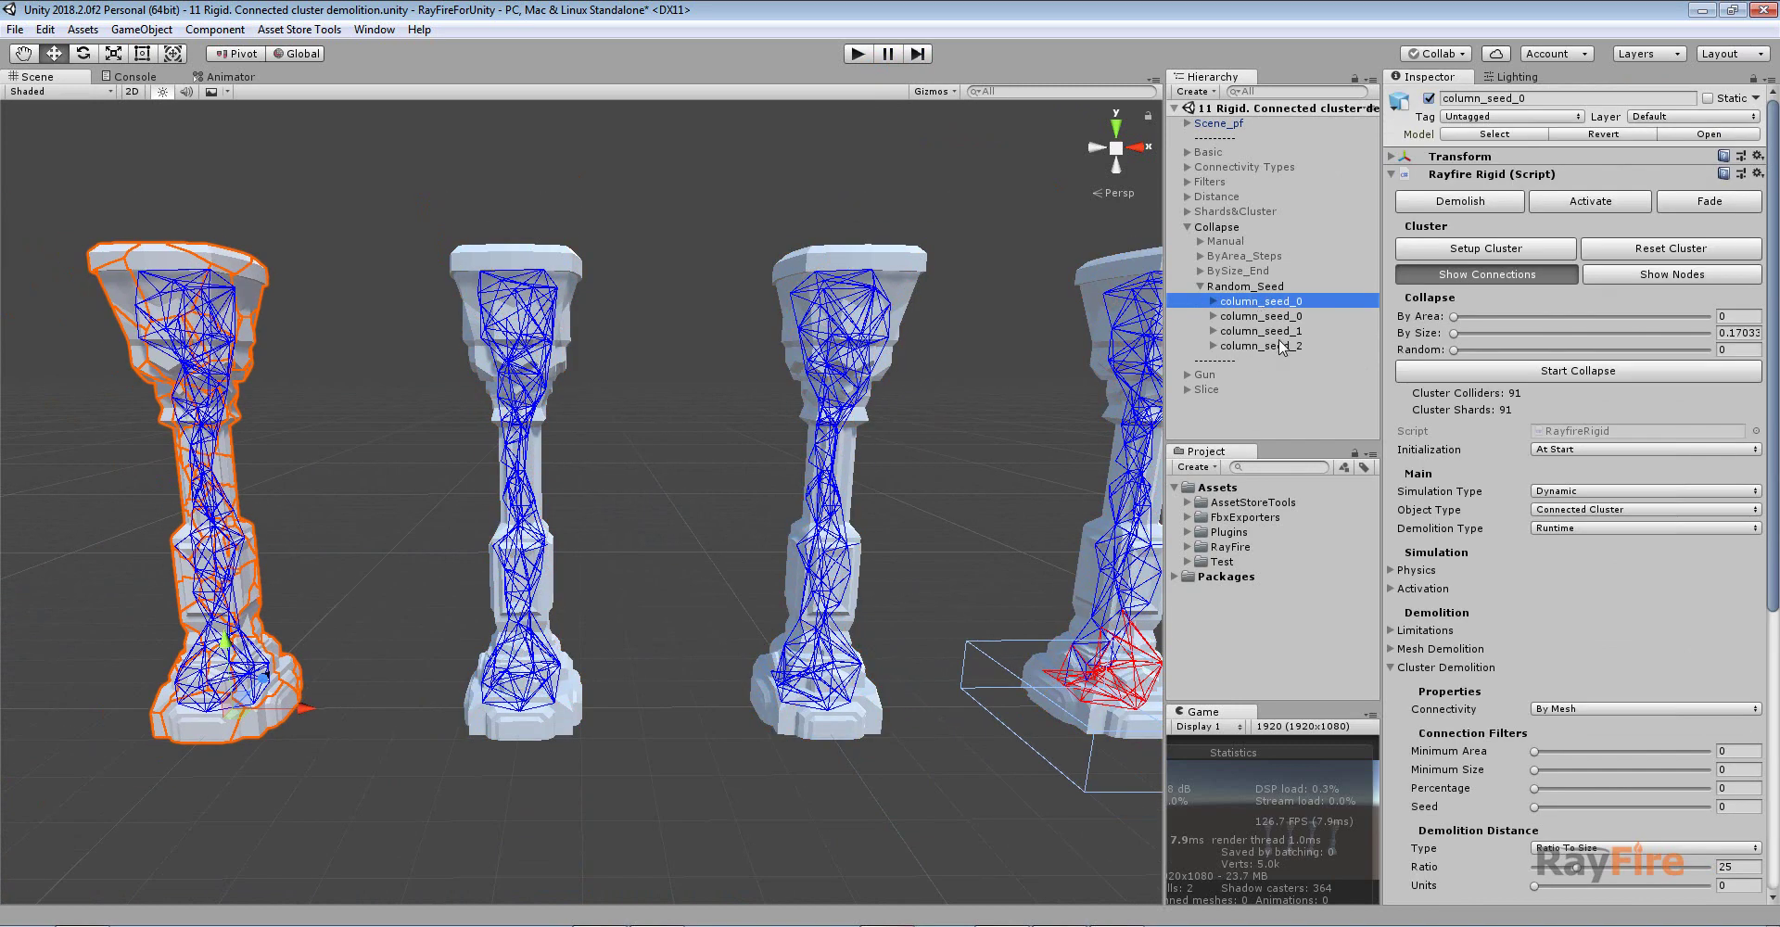
scroll(1650, 737, "down", 4)
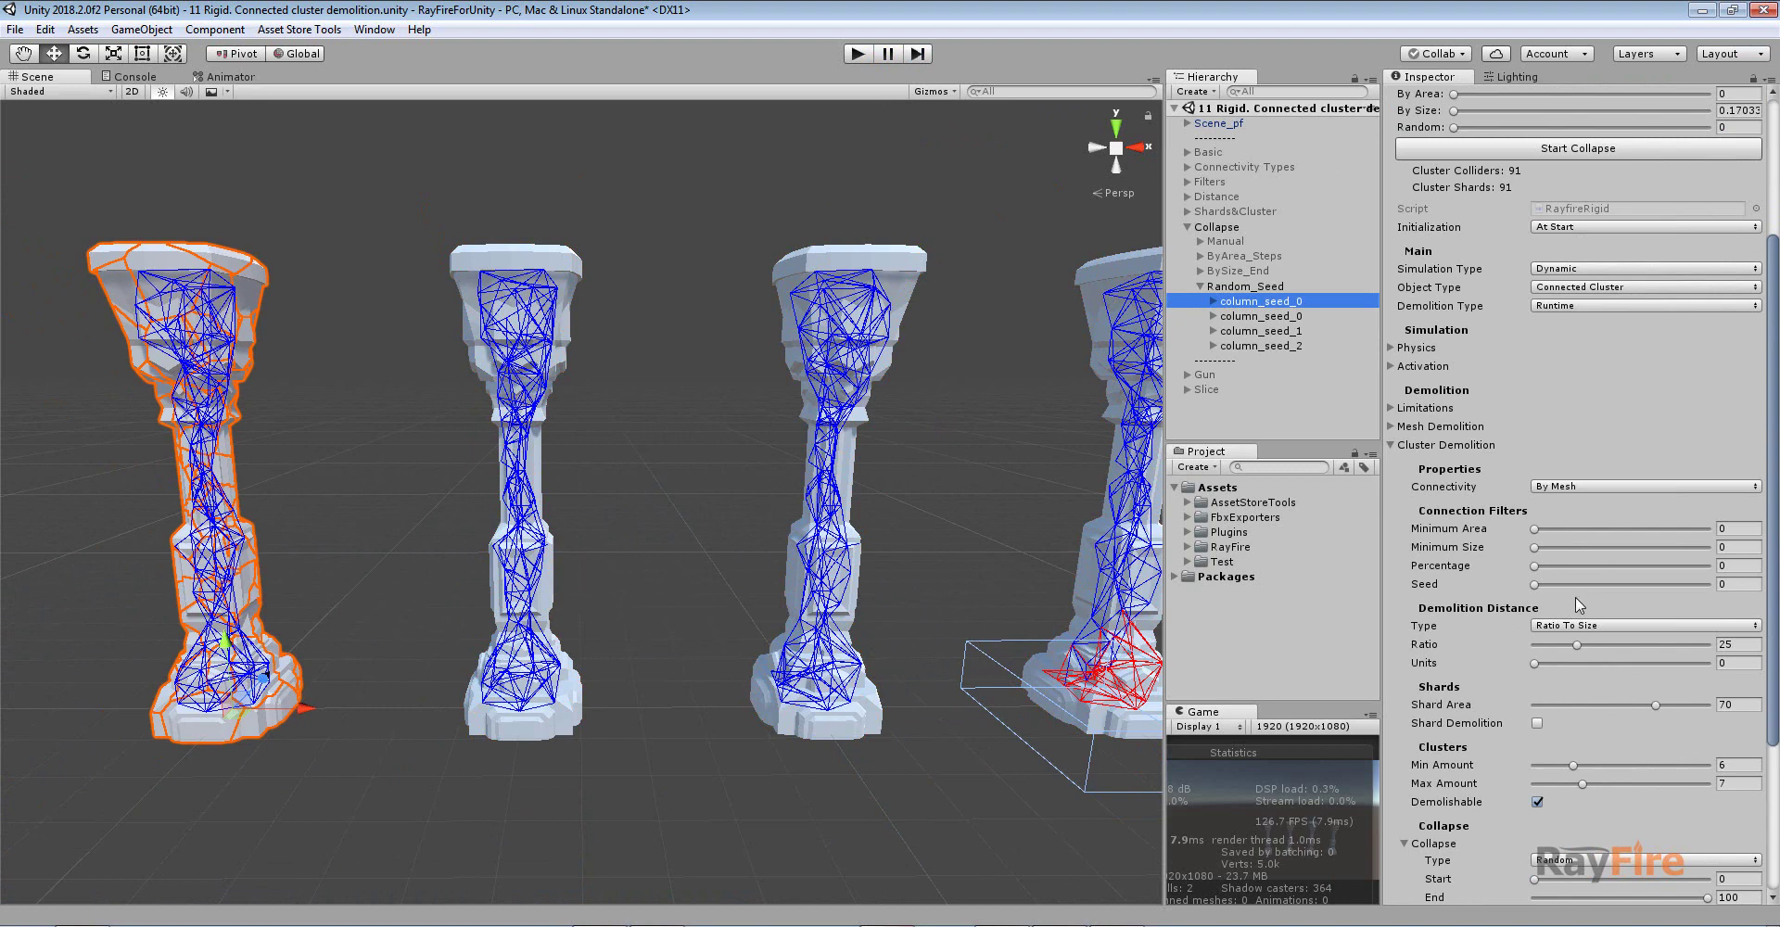
scroll(1565, 580, "down", 2)
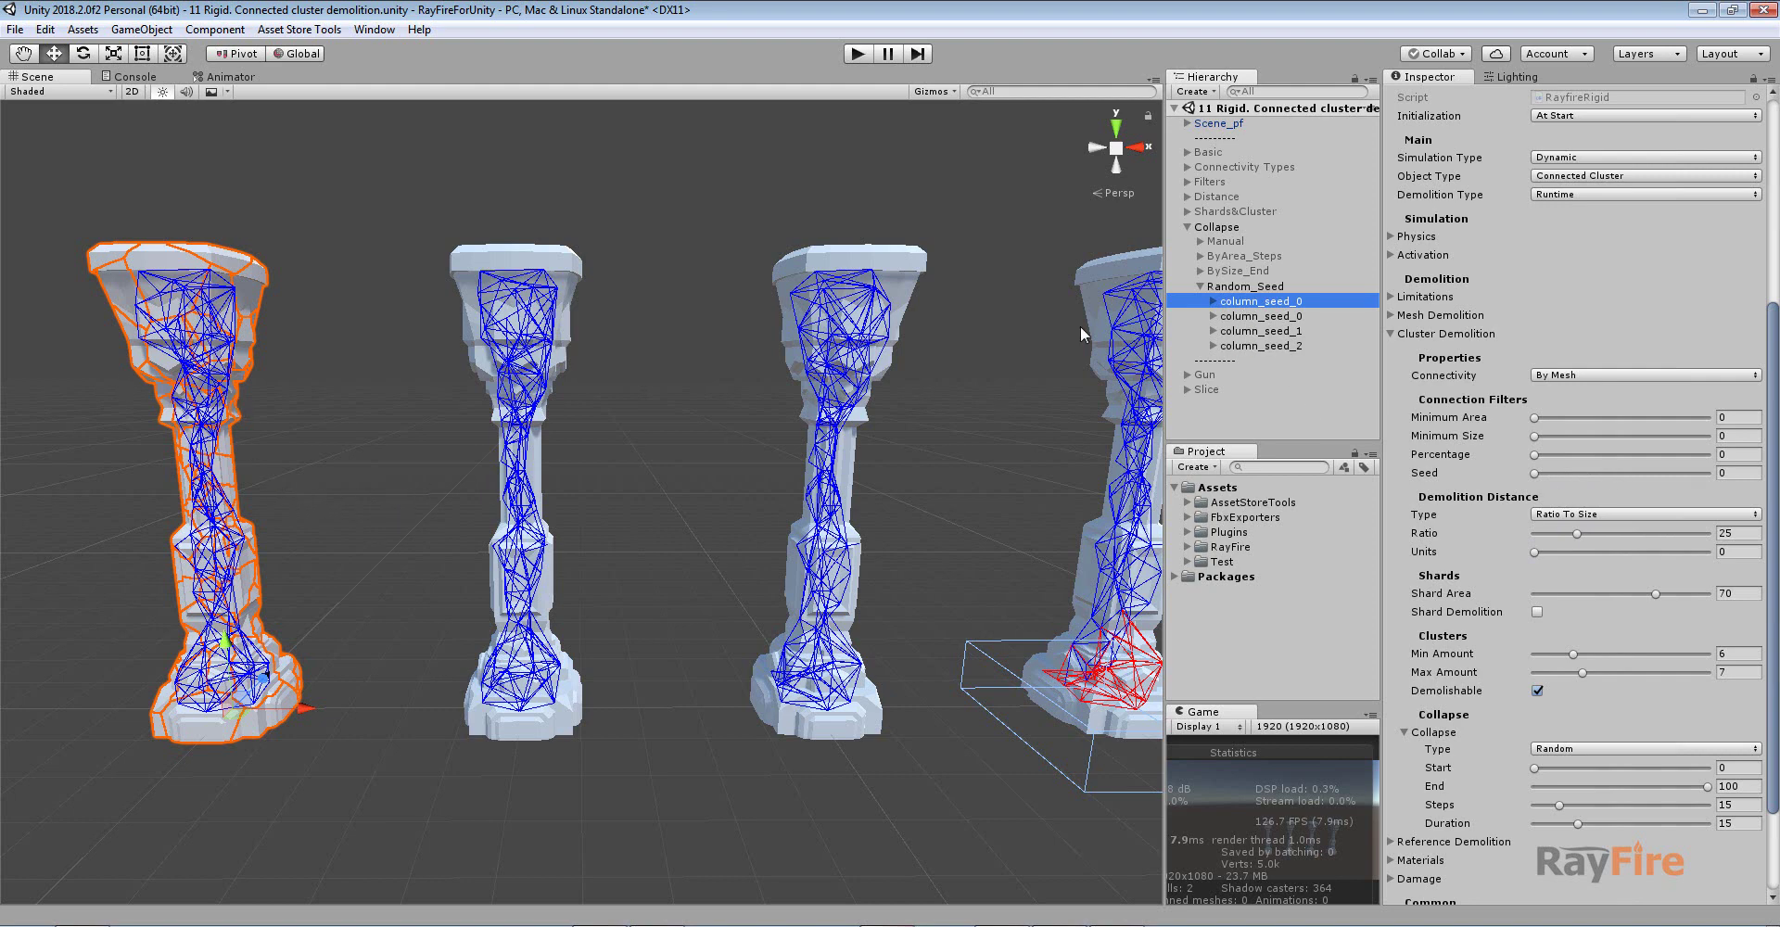
left_click(1284, 316)
left_click(1269, 303)
left_click(1276, 317, "ctrl")
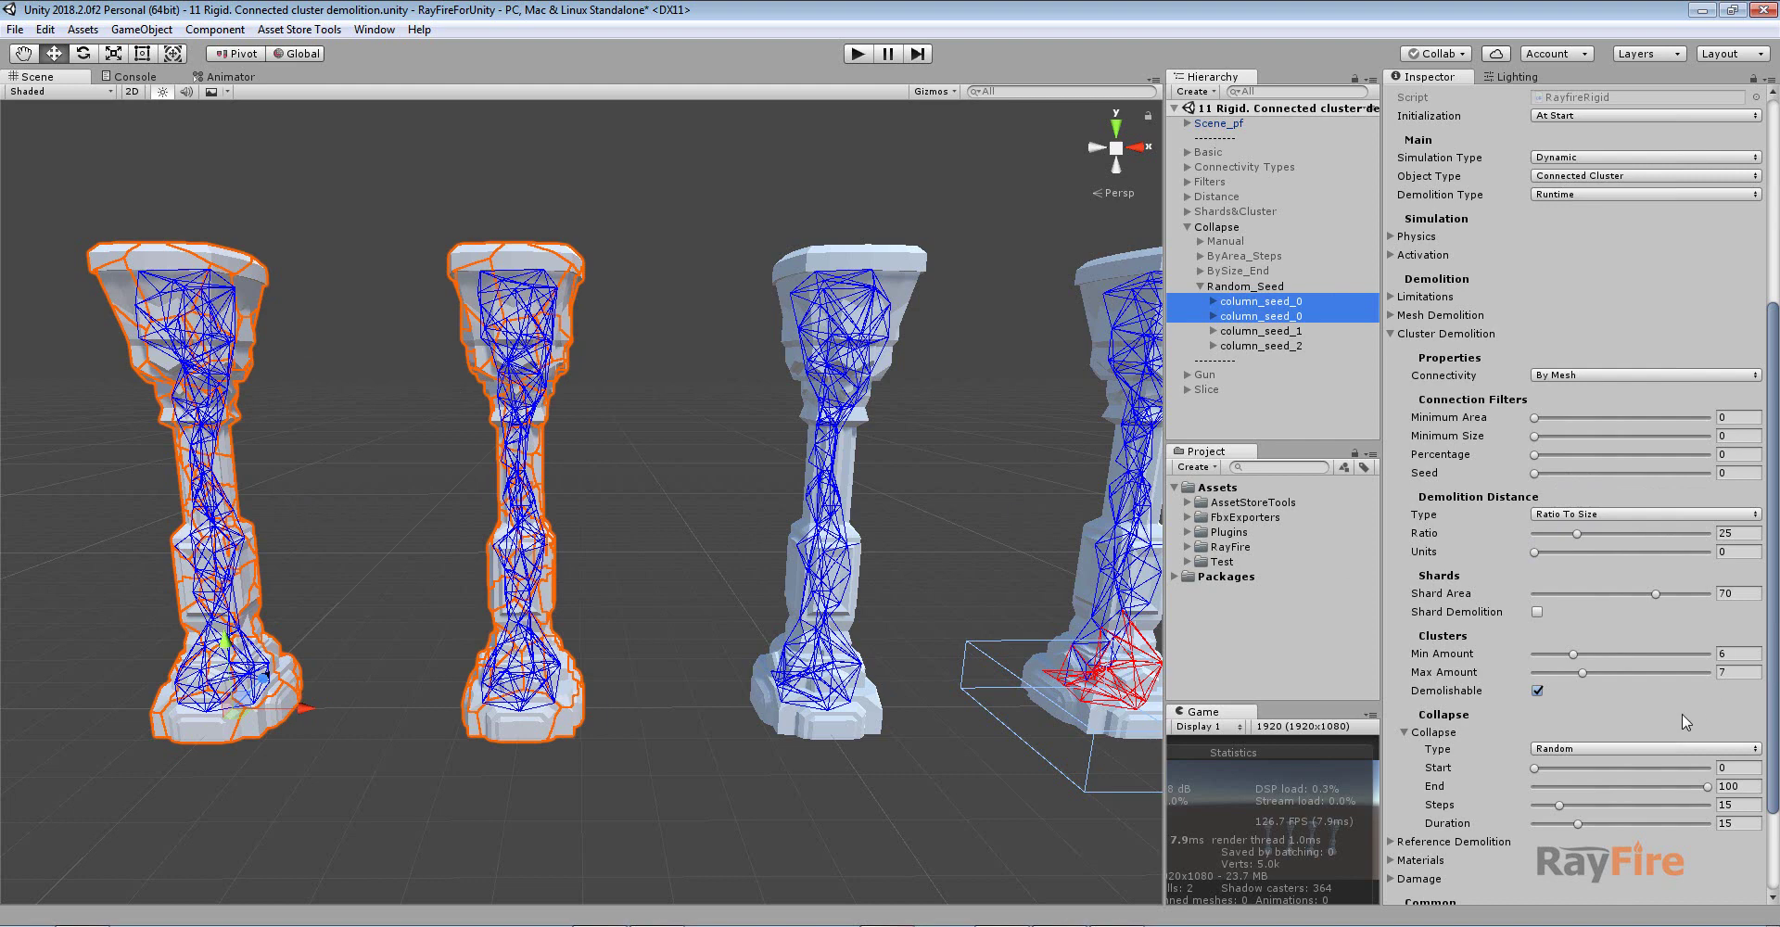
scroll(1684, 719, "down", 2)
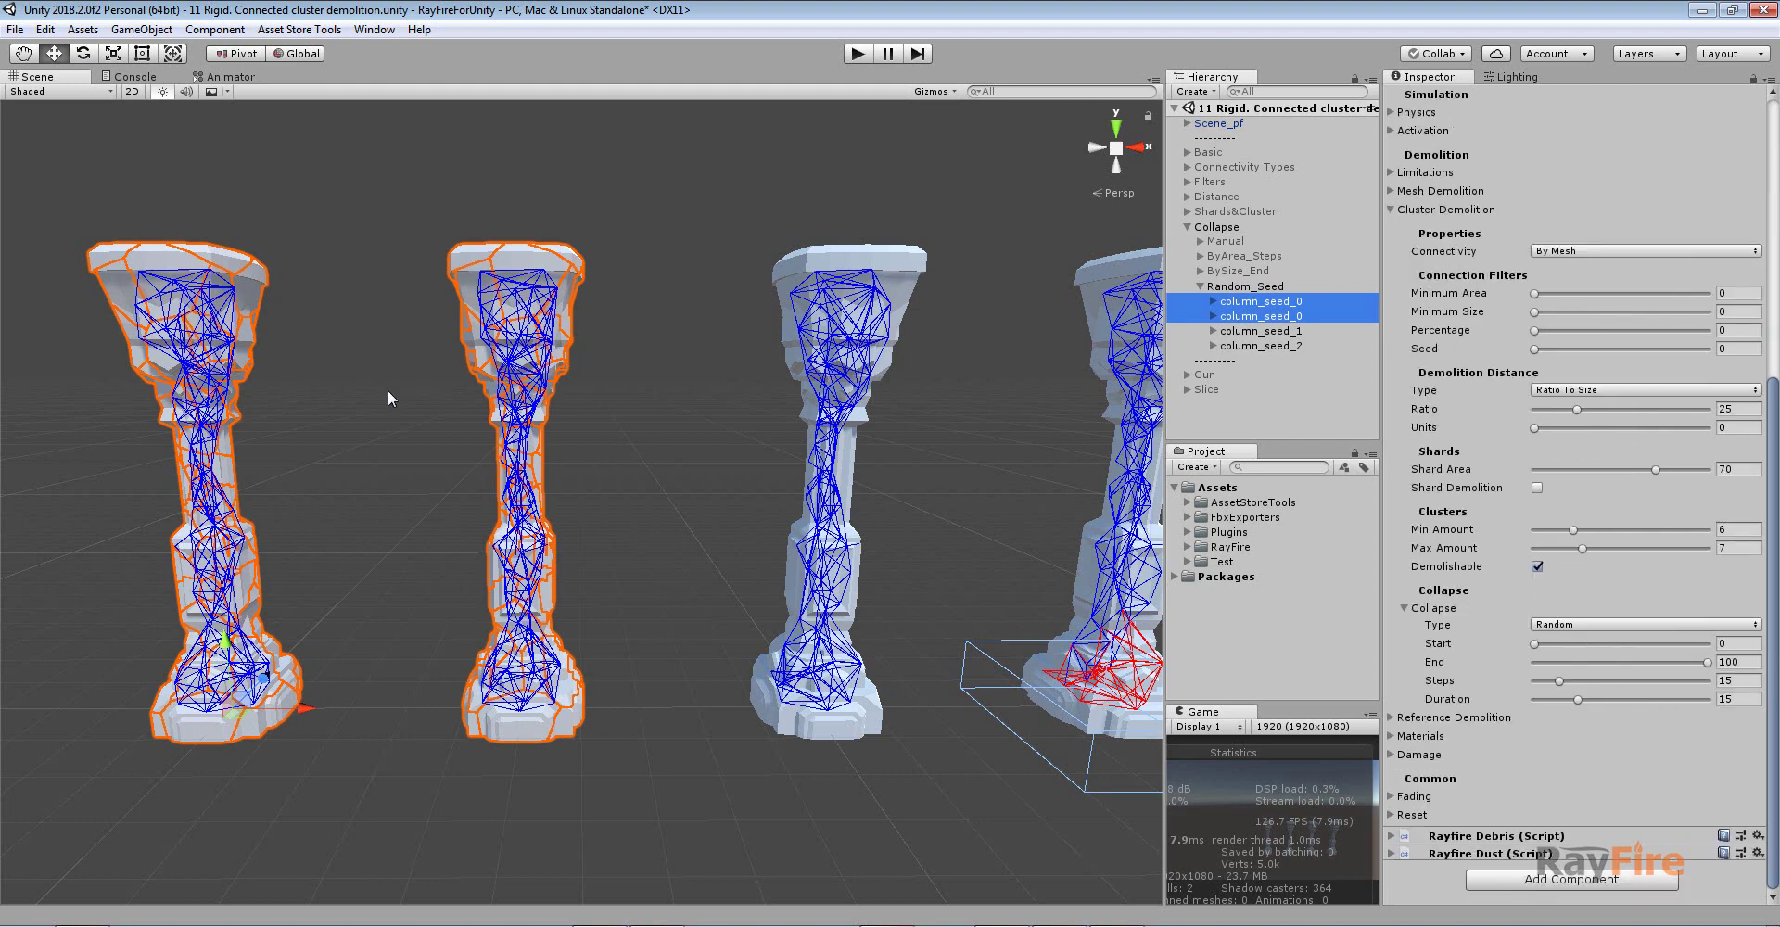
Compare the Seed values of column_seed_1 and column_seed_2
middle_click_drag(417, 429, 431, 482)
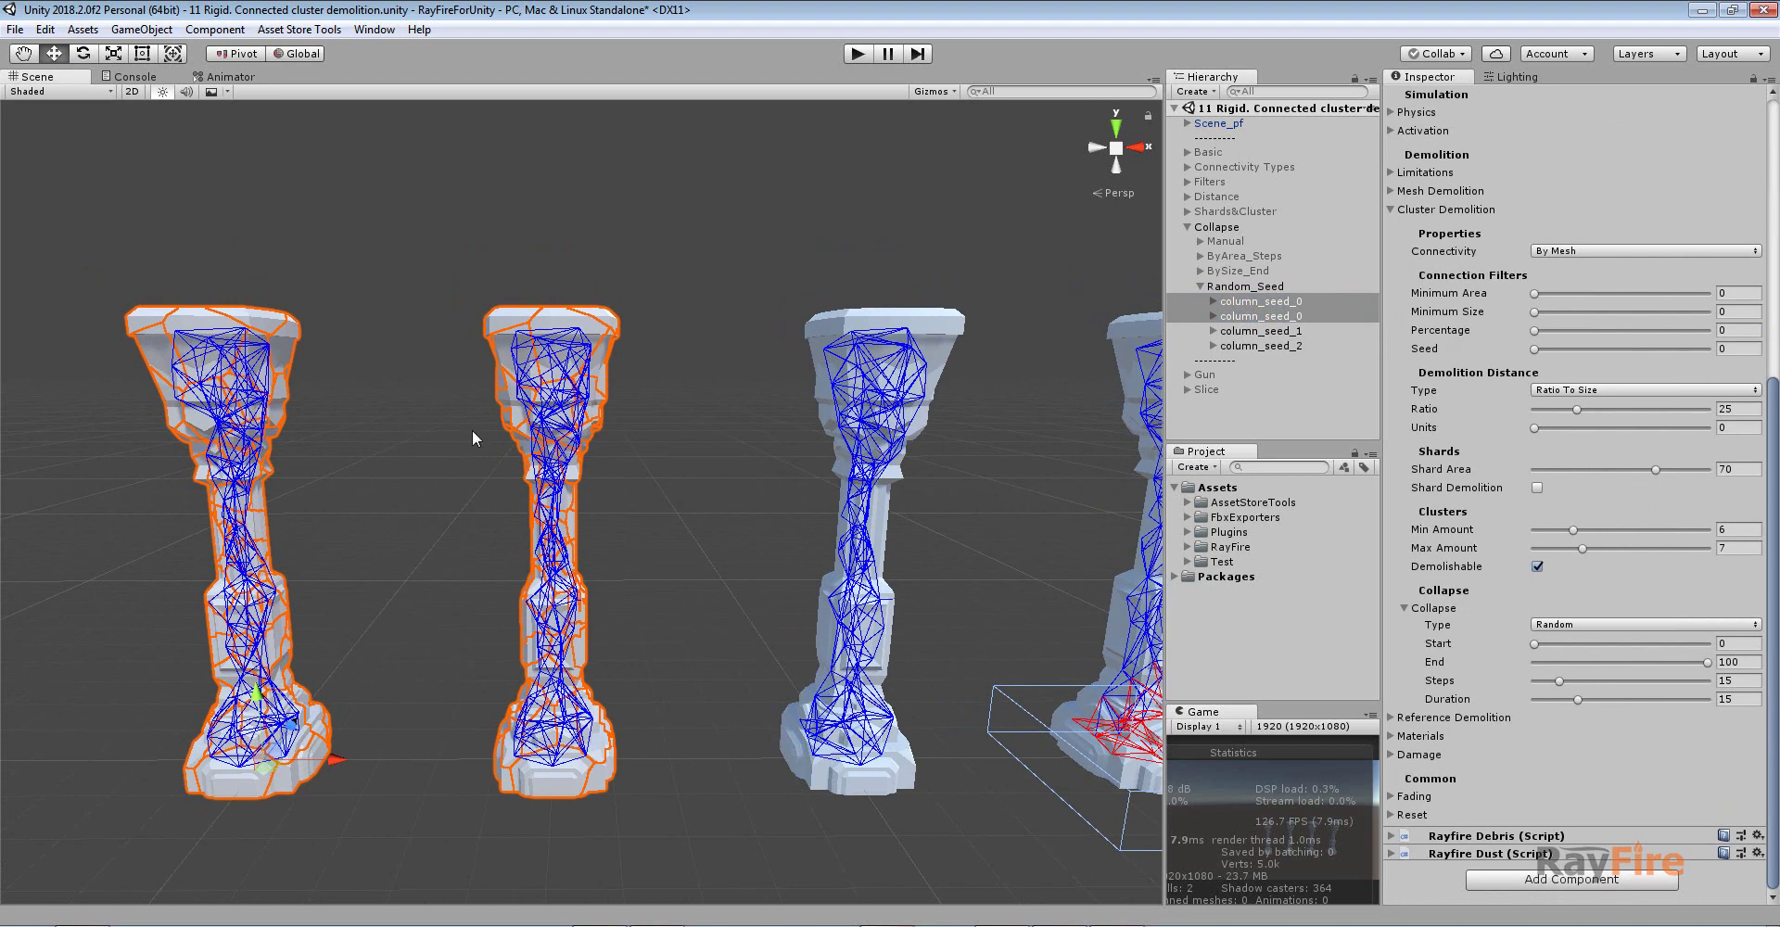
left_click(1301, 346)
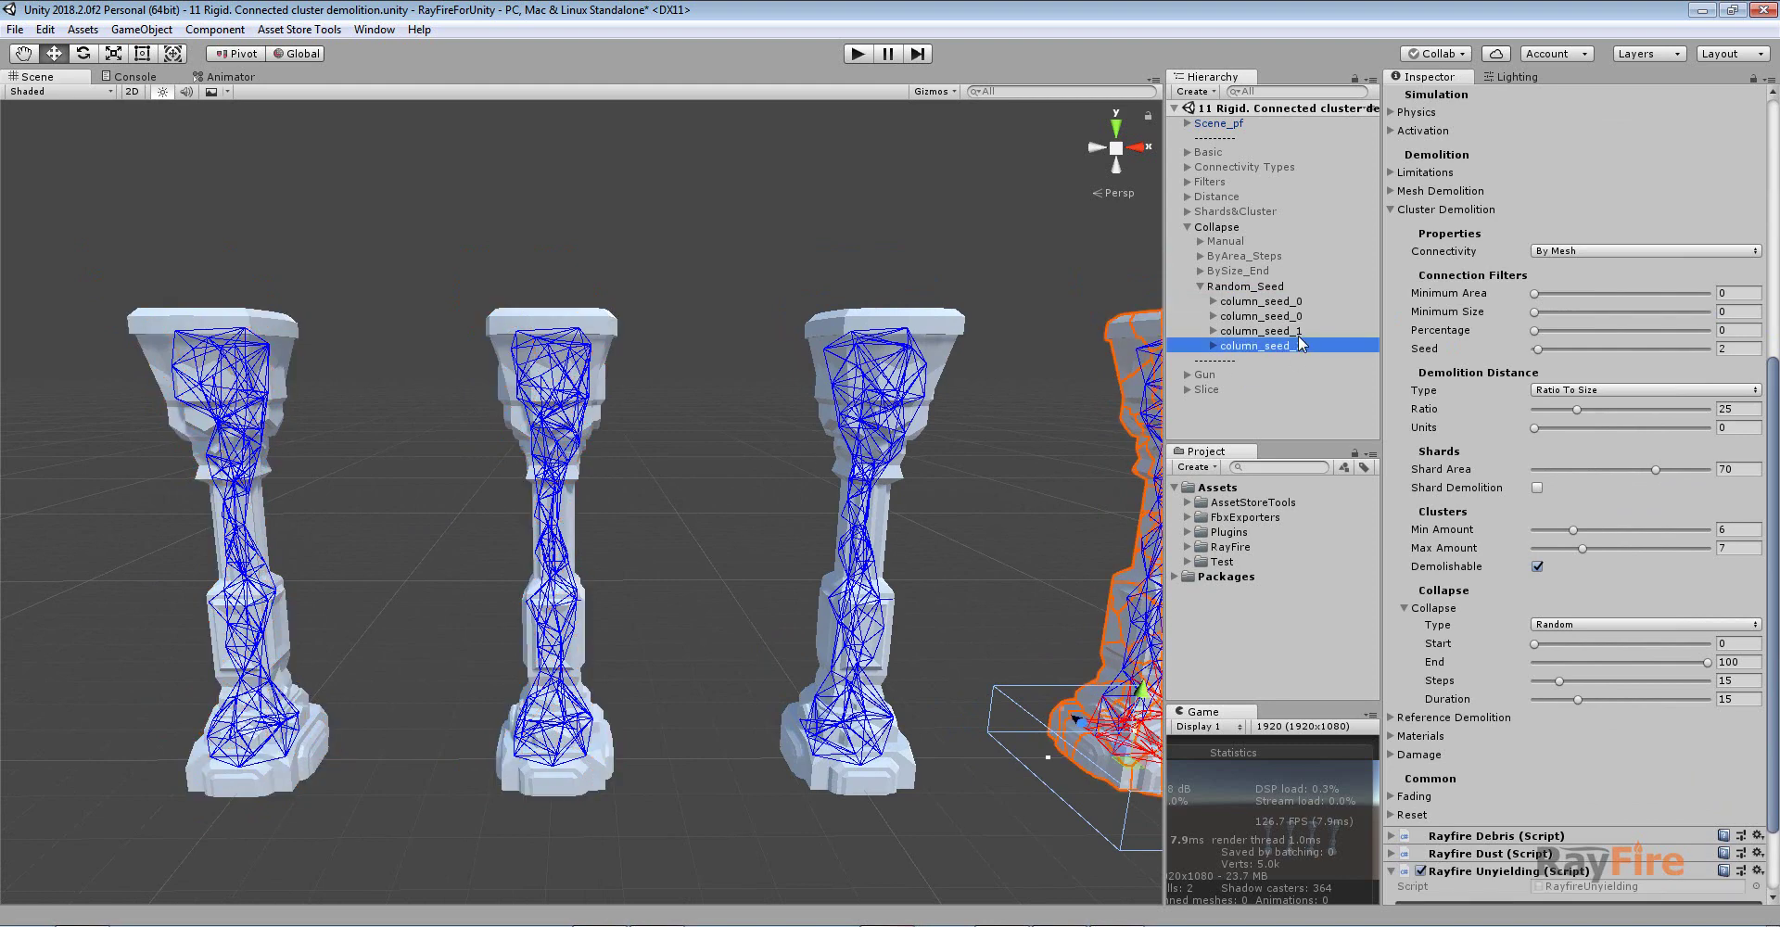
left_click(1303, 332)
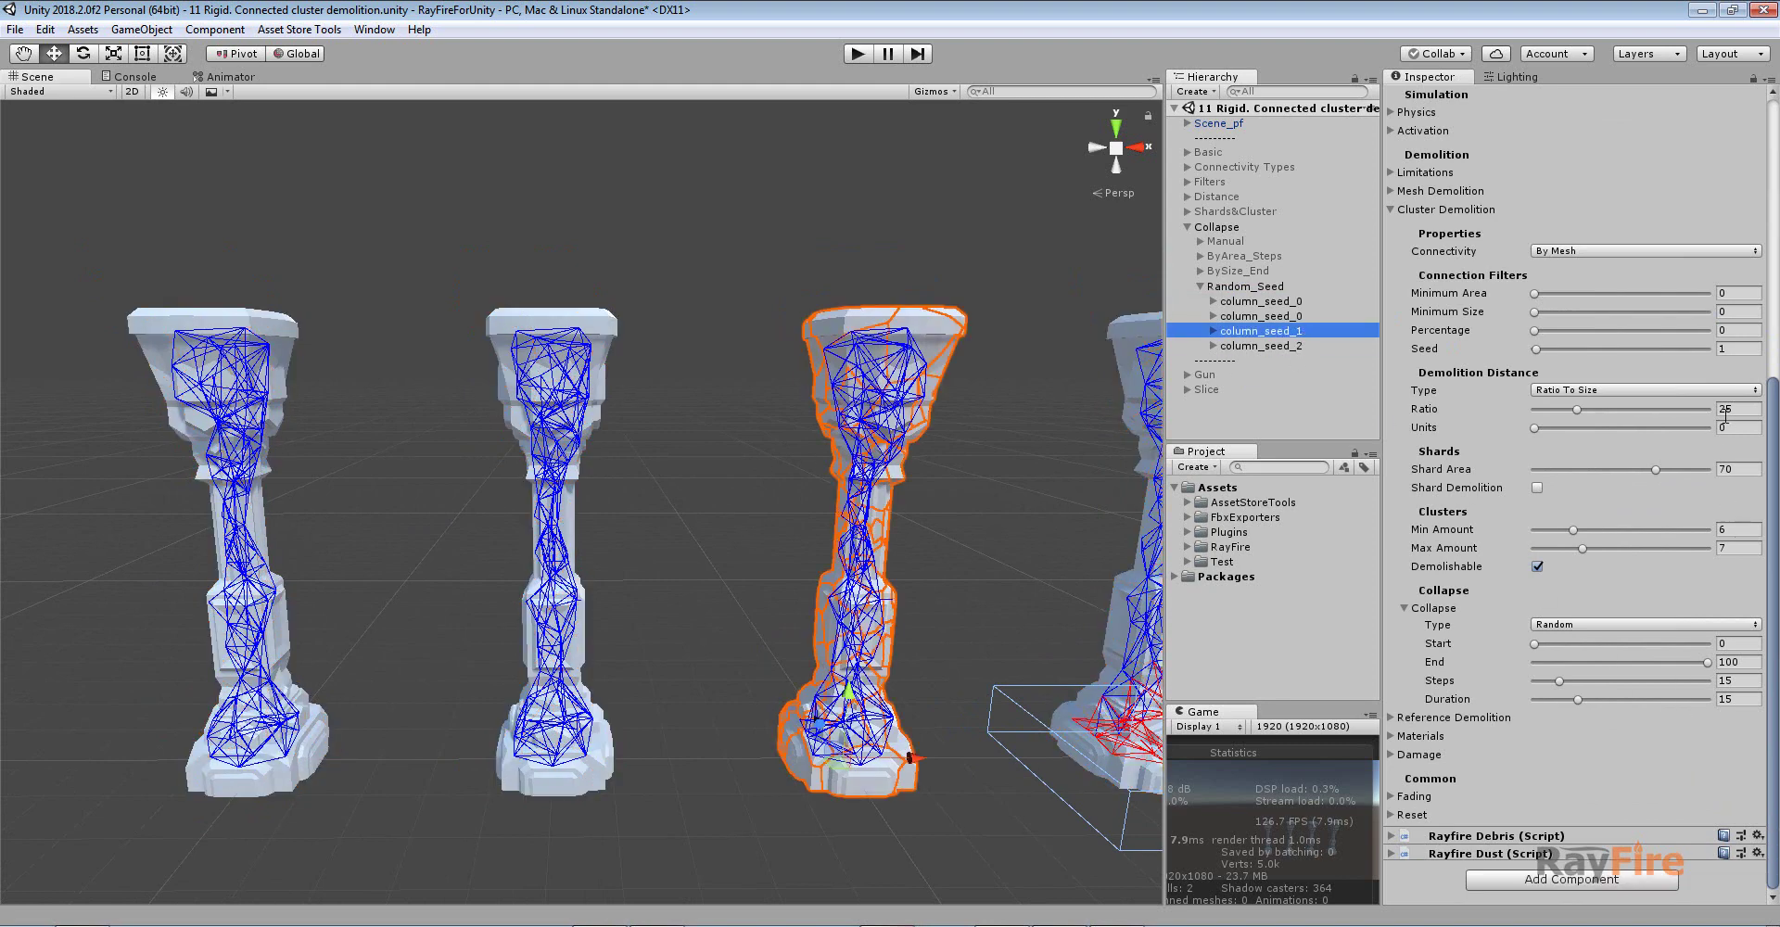
left_click(1296, 346)
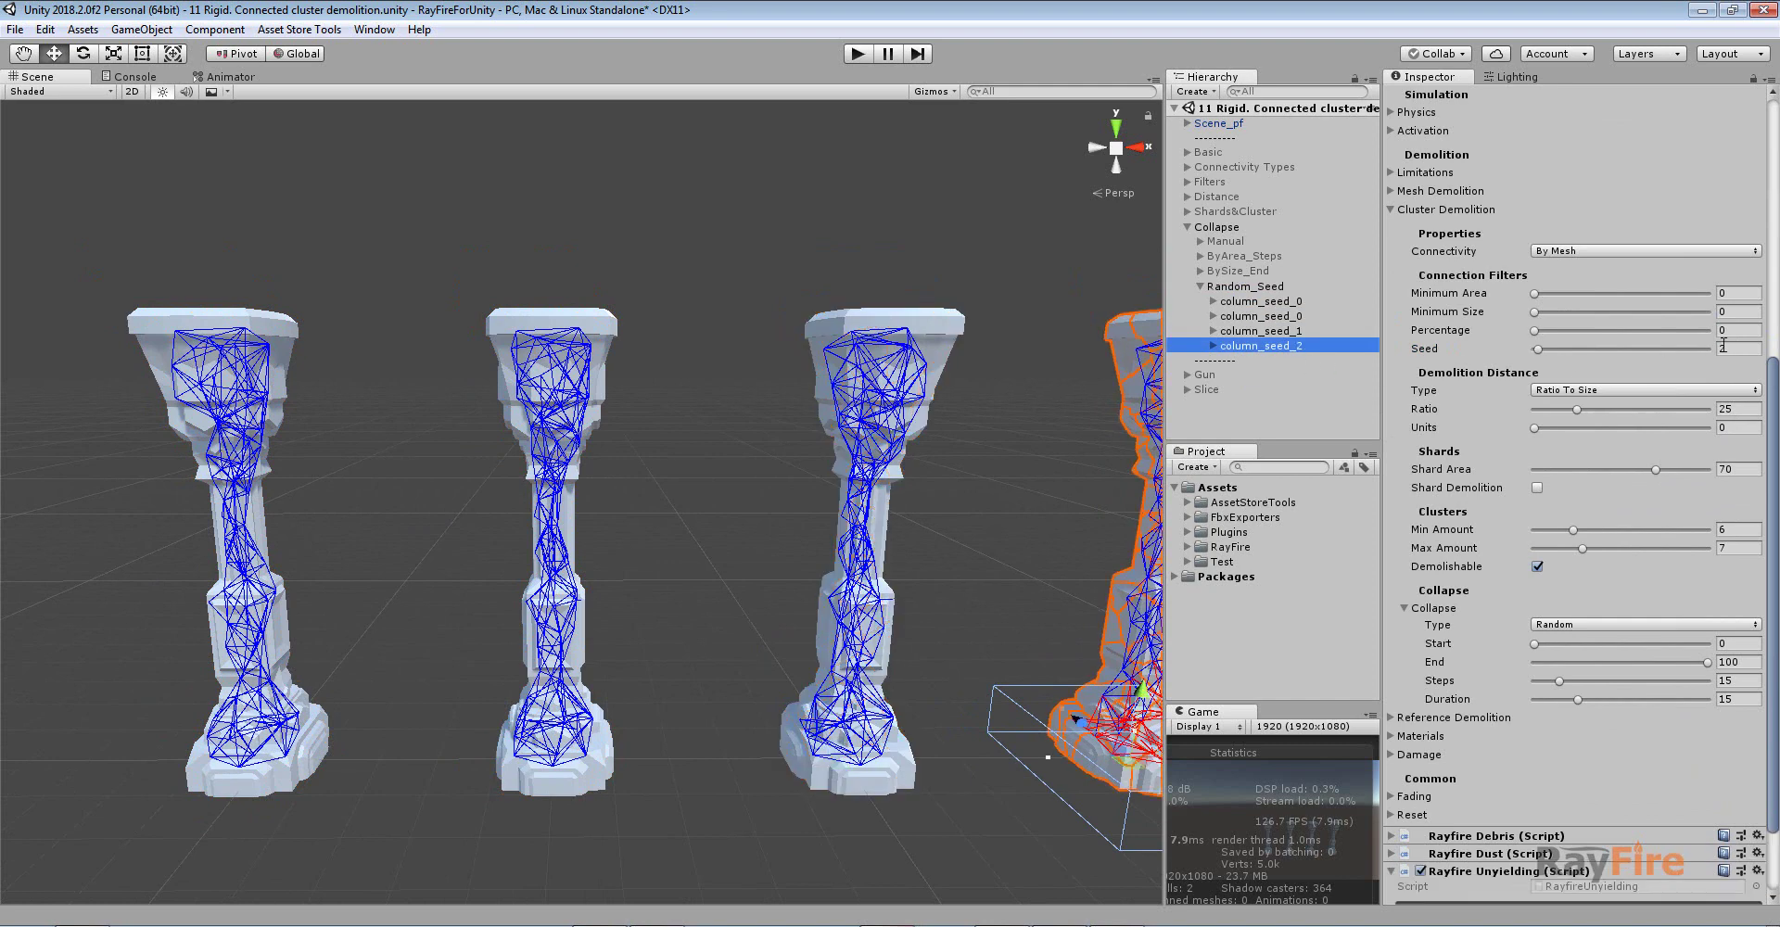
left_click(1739, 350)
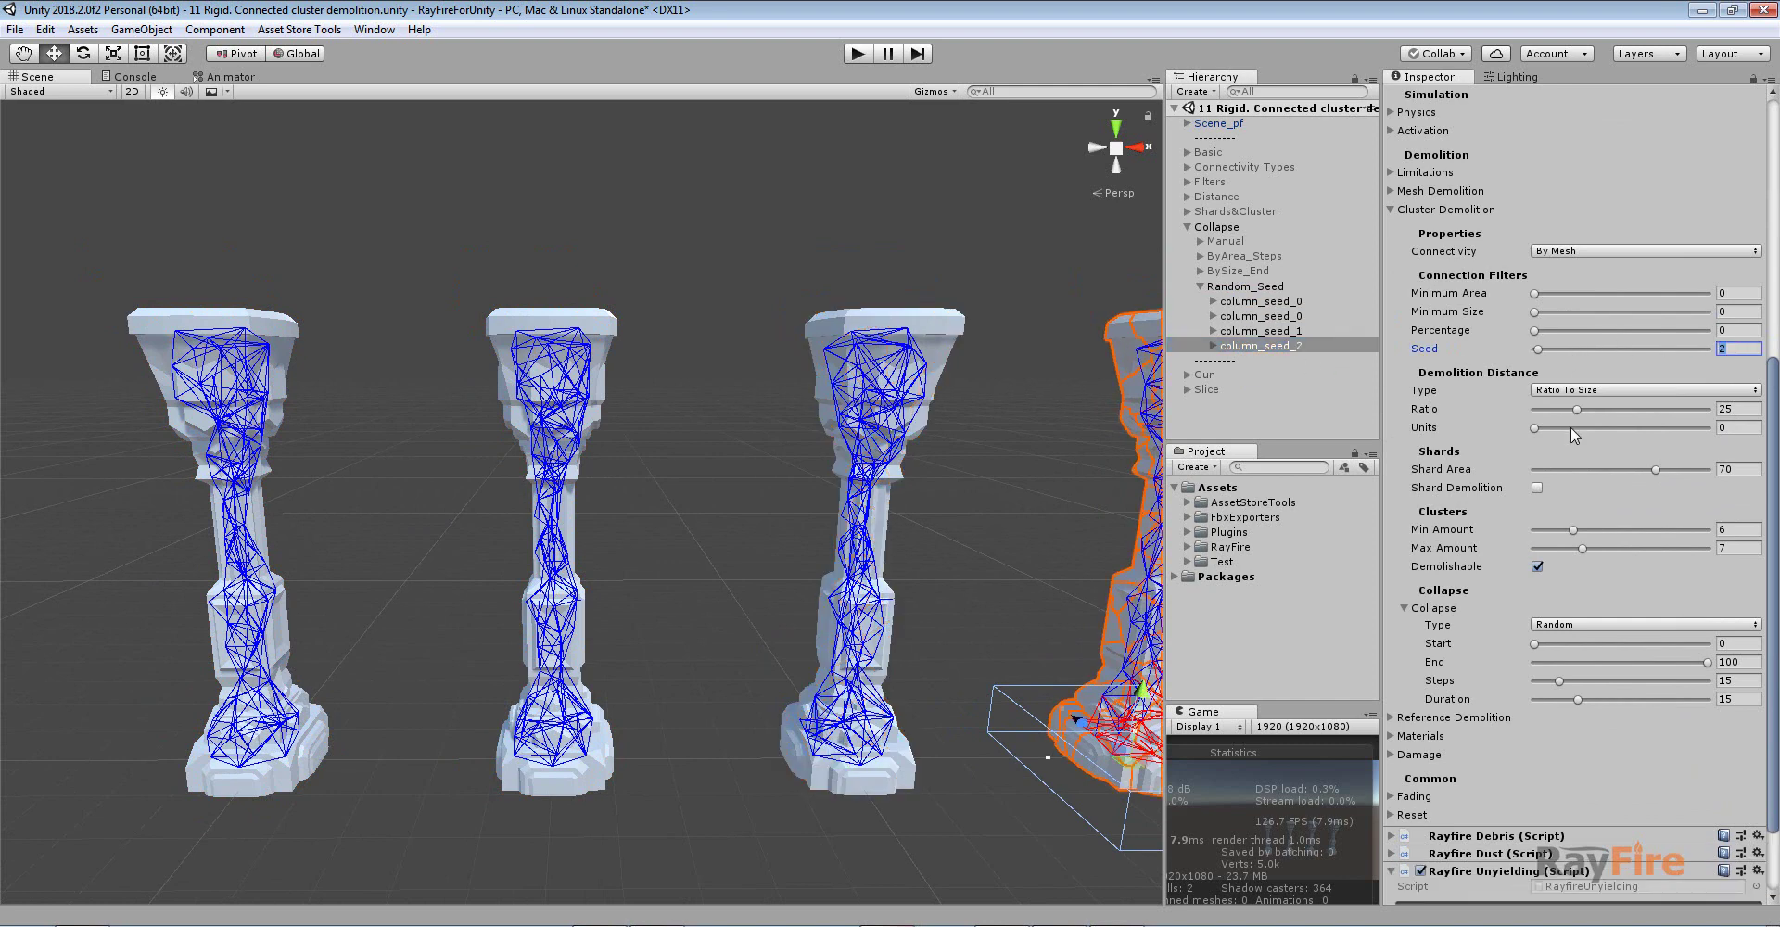
Remove the Rayfire Unyielding component from column_seed_2 and clear the selection
left_click(1757, 870)
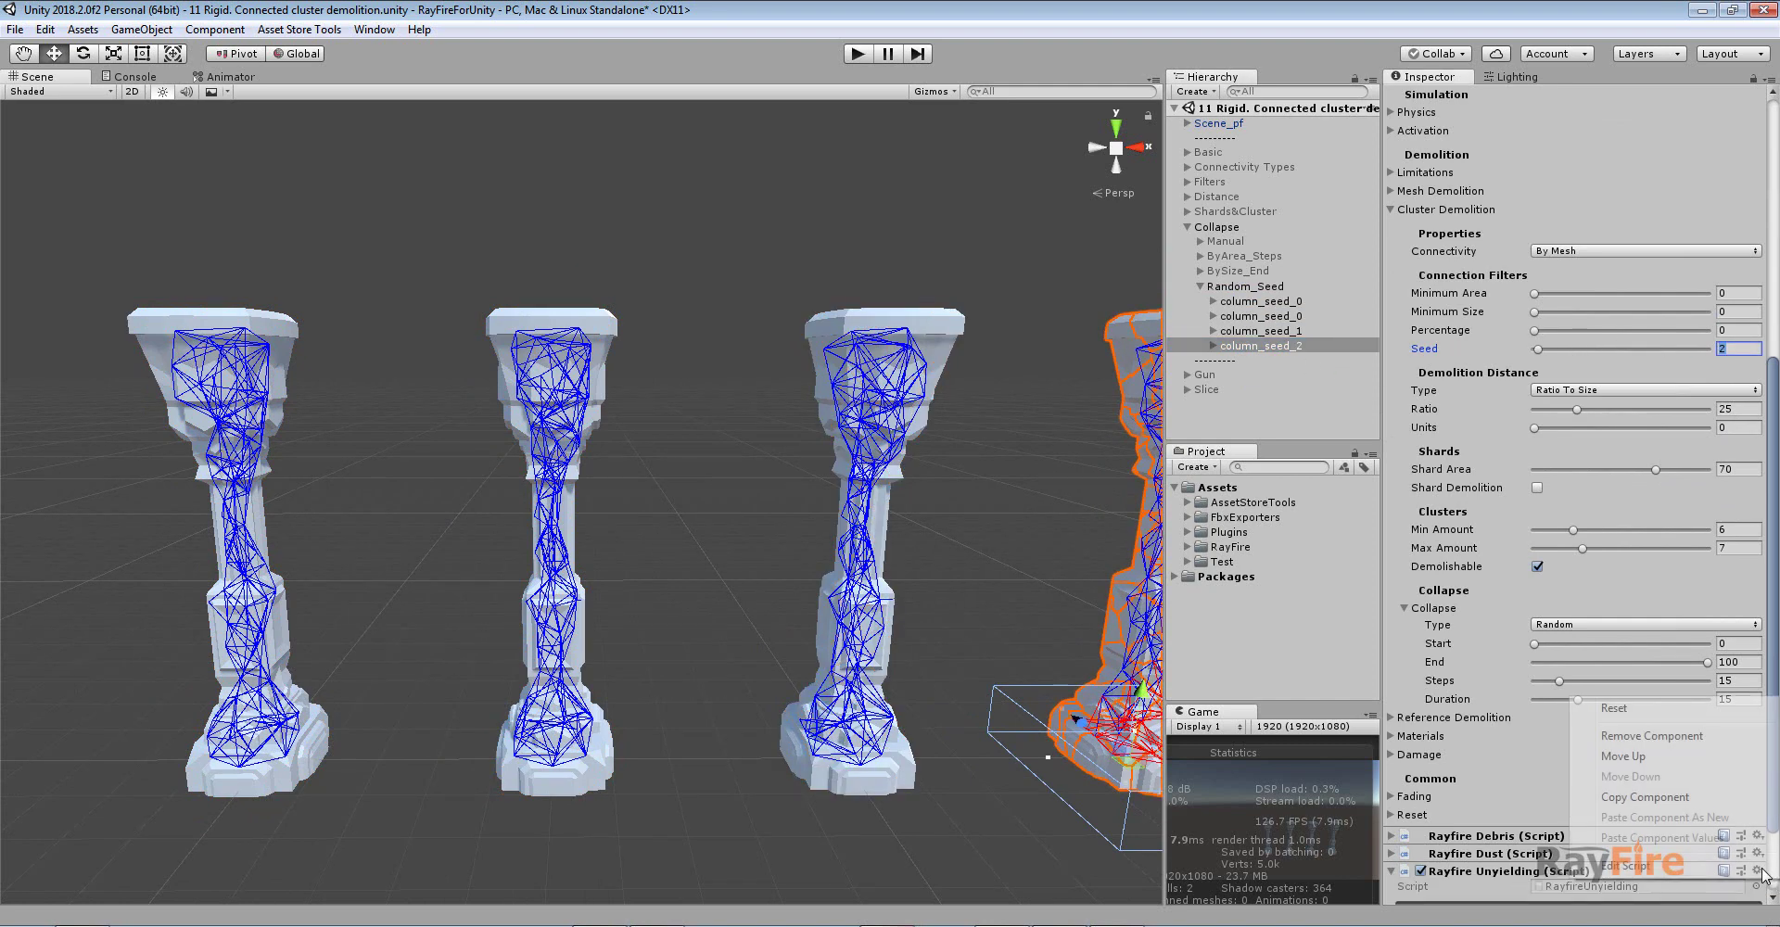
left_click(1624, 739)
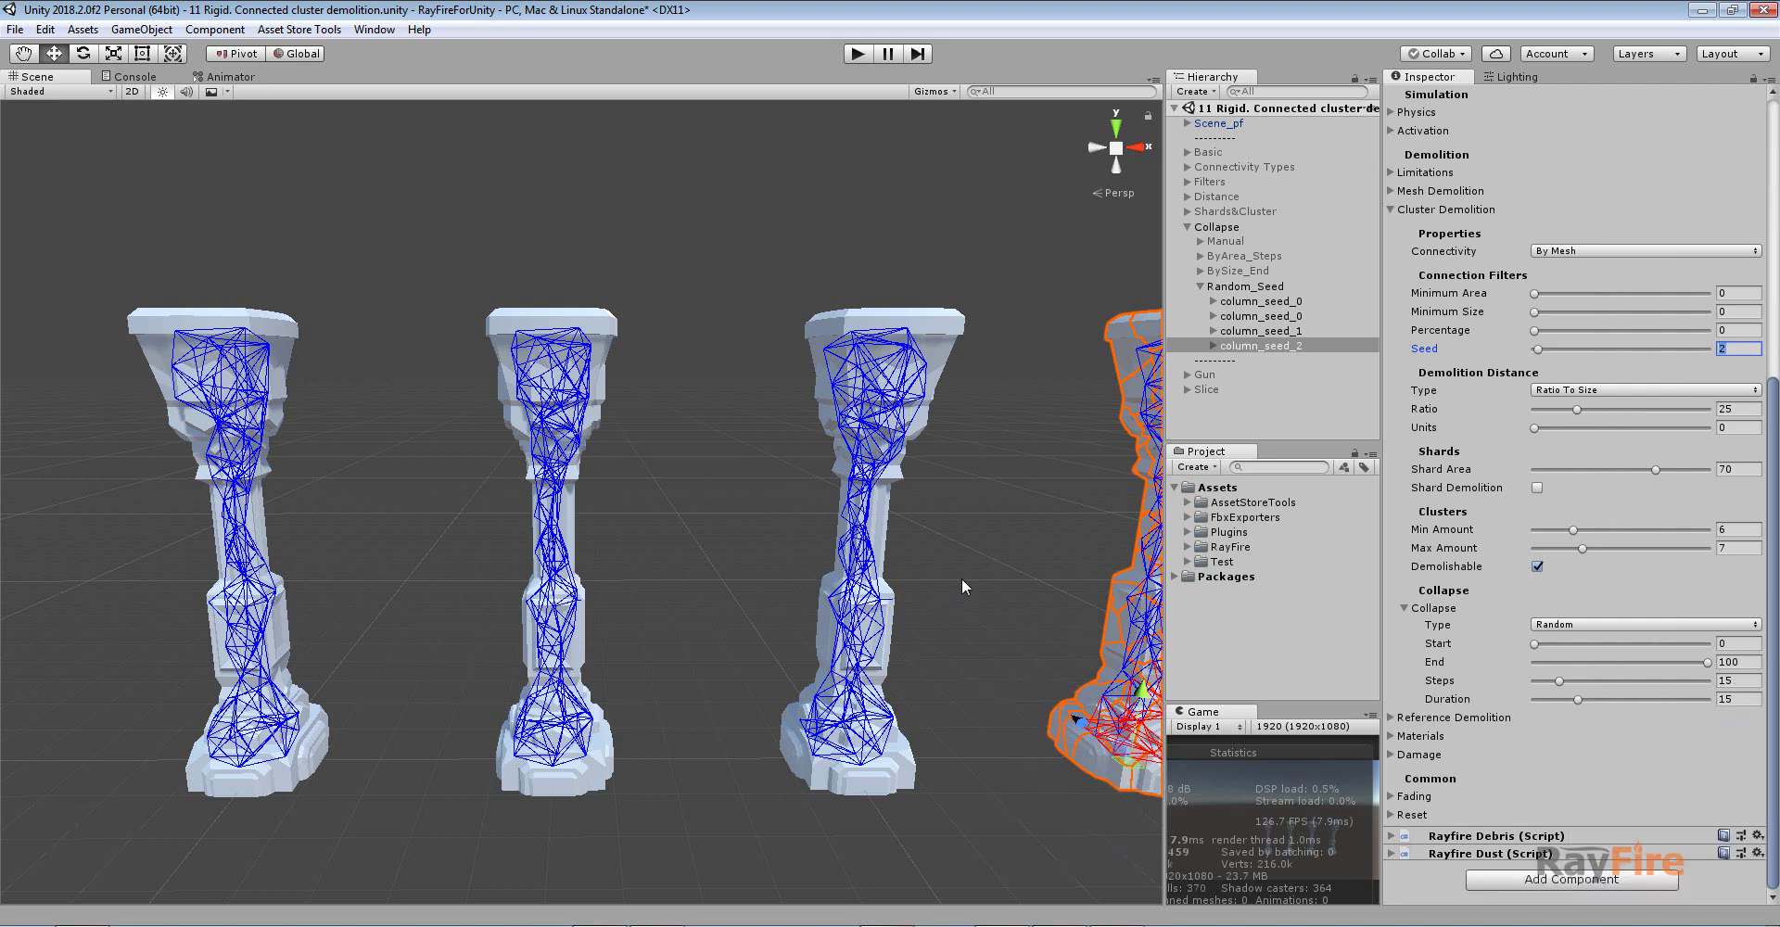
left_click(977, 499)
middle_click_drag(615, 397, 640, 378)
left_click_drag(157, 236, 725, 798)
left_click(731, 471)
middle_click_drag(834, 365, 646, 370)
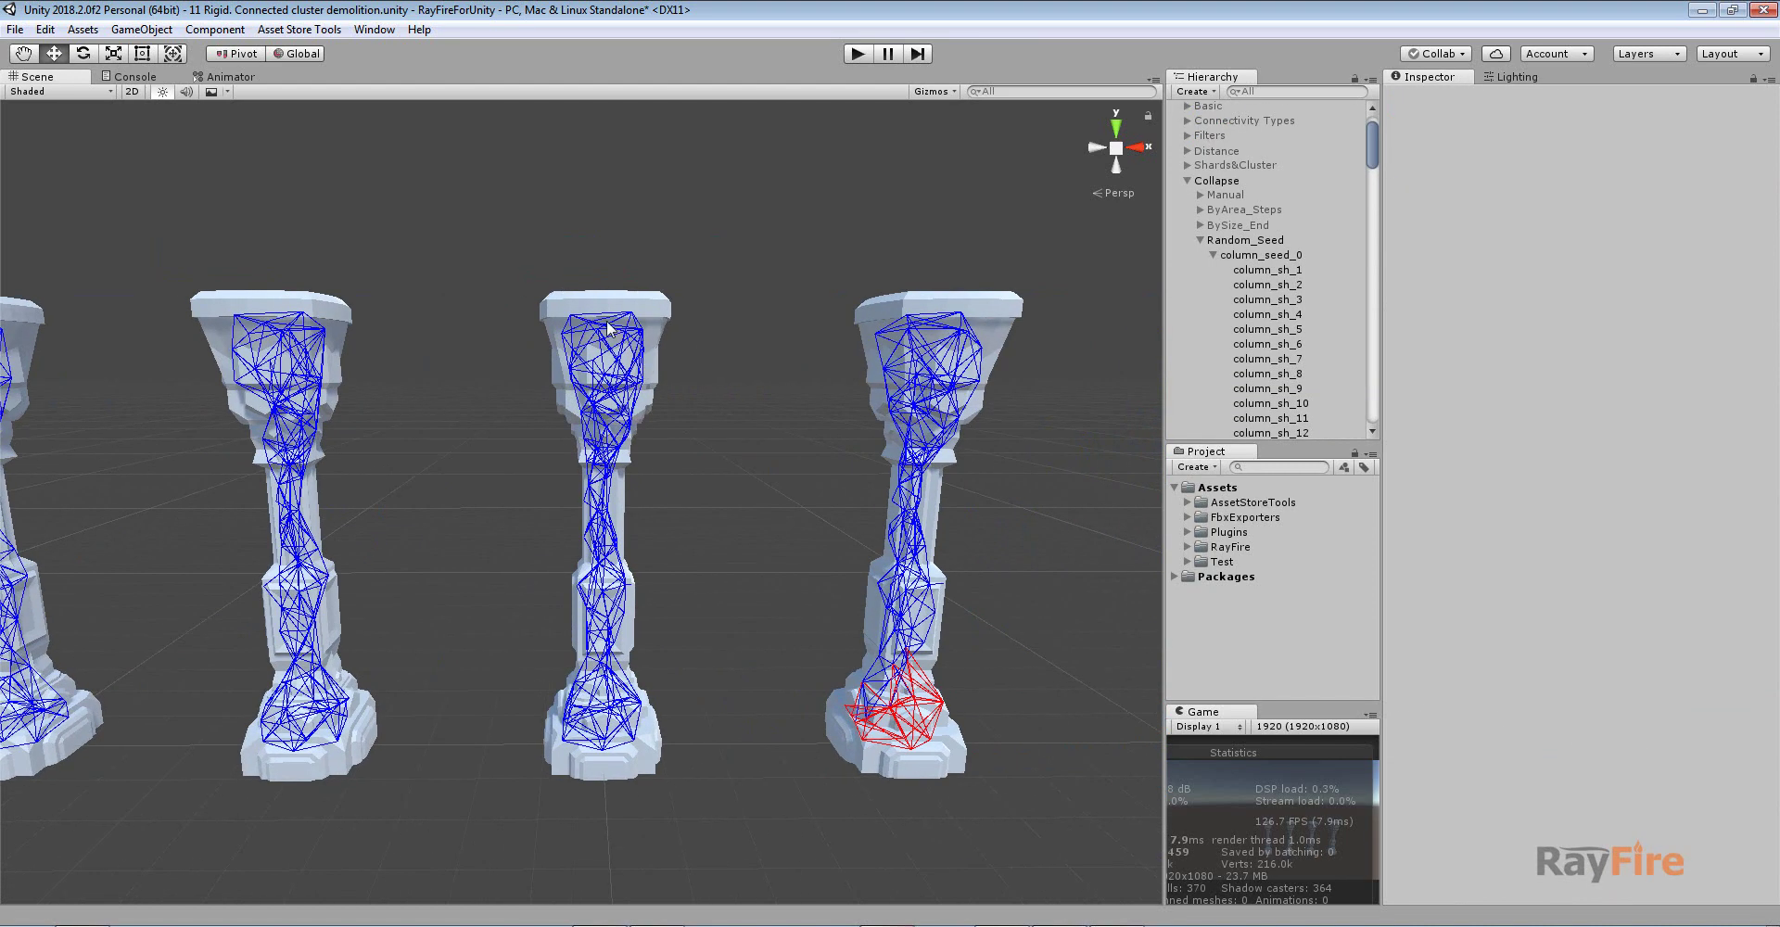
Enter Play mode and fold the expanded column_seed_0 object in the Random_Seed group
left_click(609, 325)
left_click(920, 332)
middle_click_drag(490, 431, 665, 415)
scroll(666, 414, "down", 2)
left_click(676, 352)
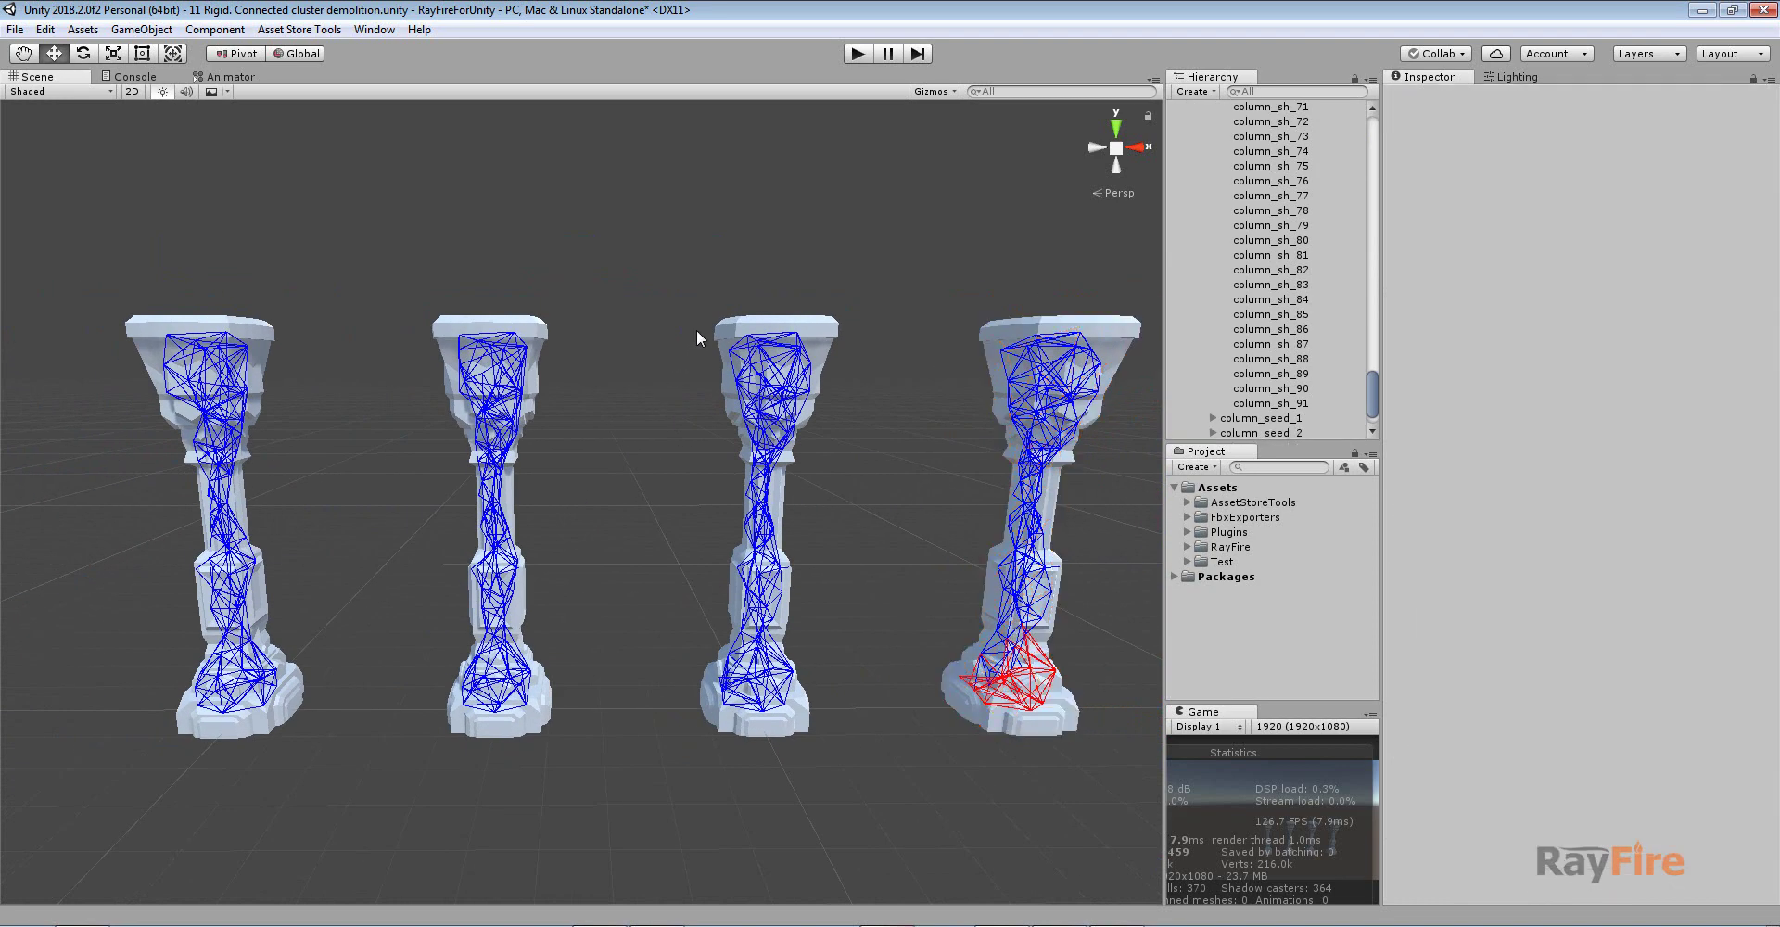
left_click(855, 53)
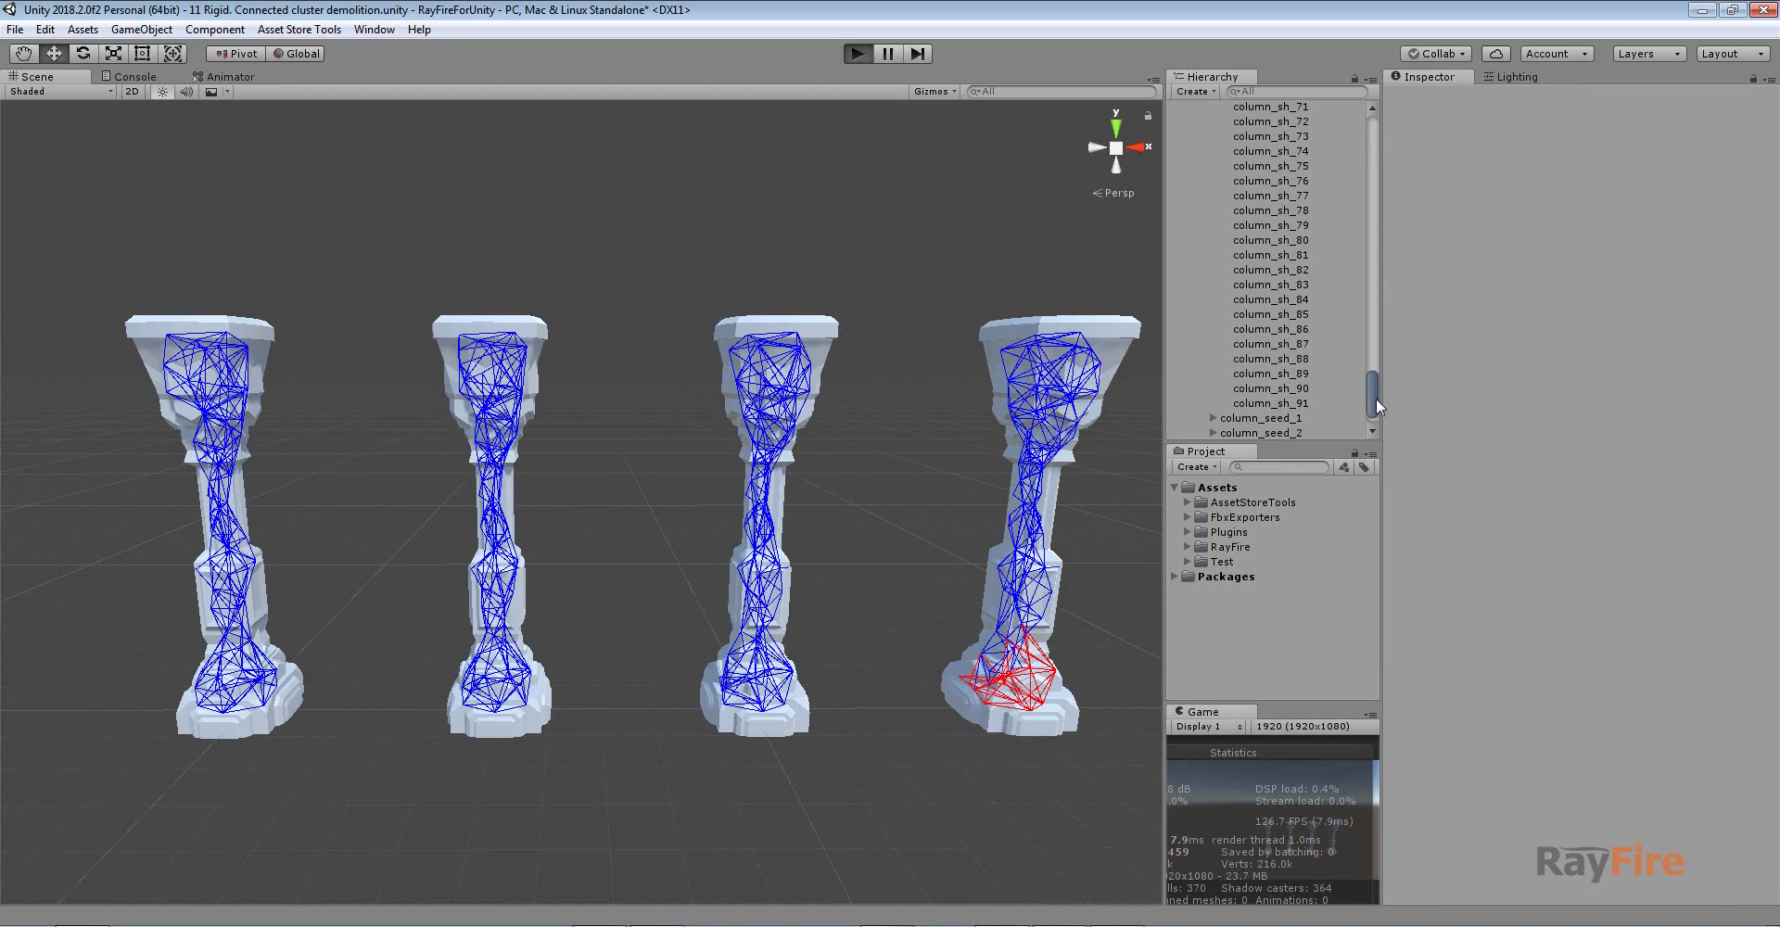
scroll(1298, 278, "up", 15)
left_click(1212, 301)
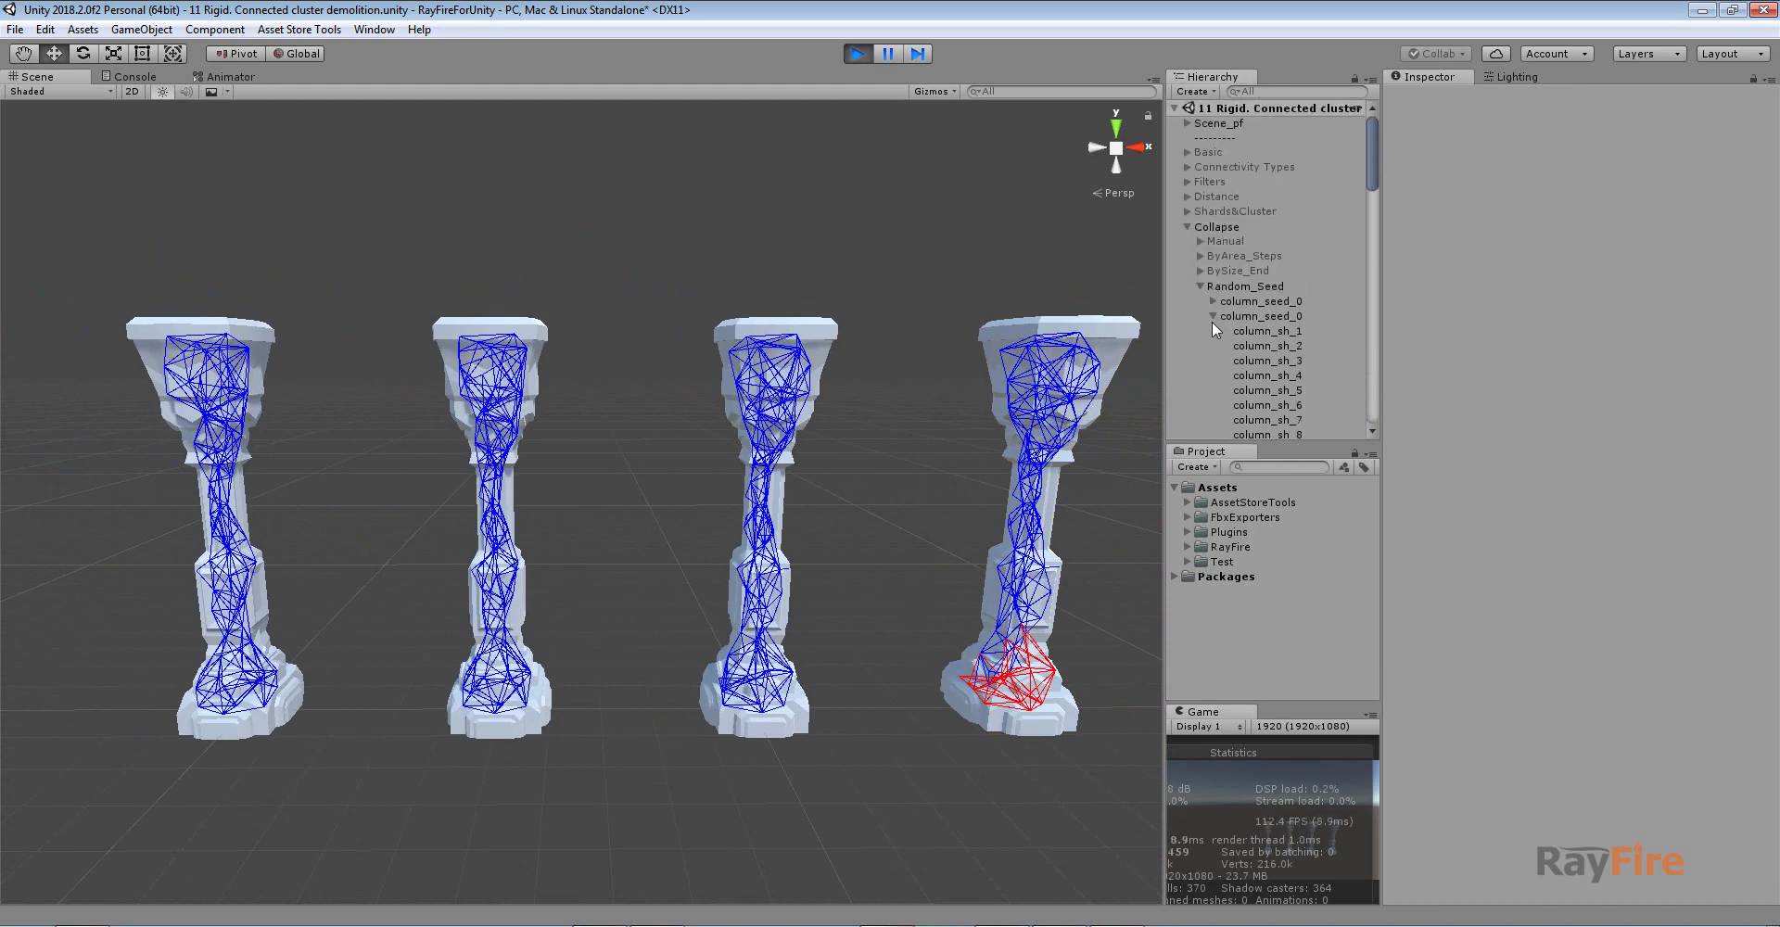
Start the collapse of all four Random_Seed columns together, clear the selection and watch them break apart
left_click(1263, 301)
left_click(1261, 346, "shift")
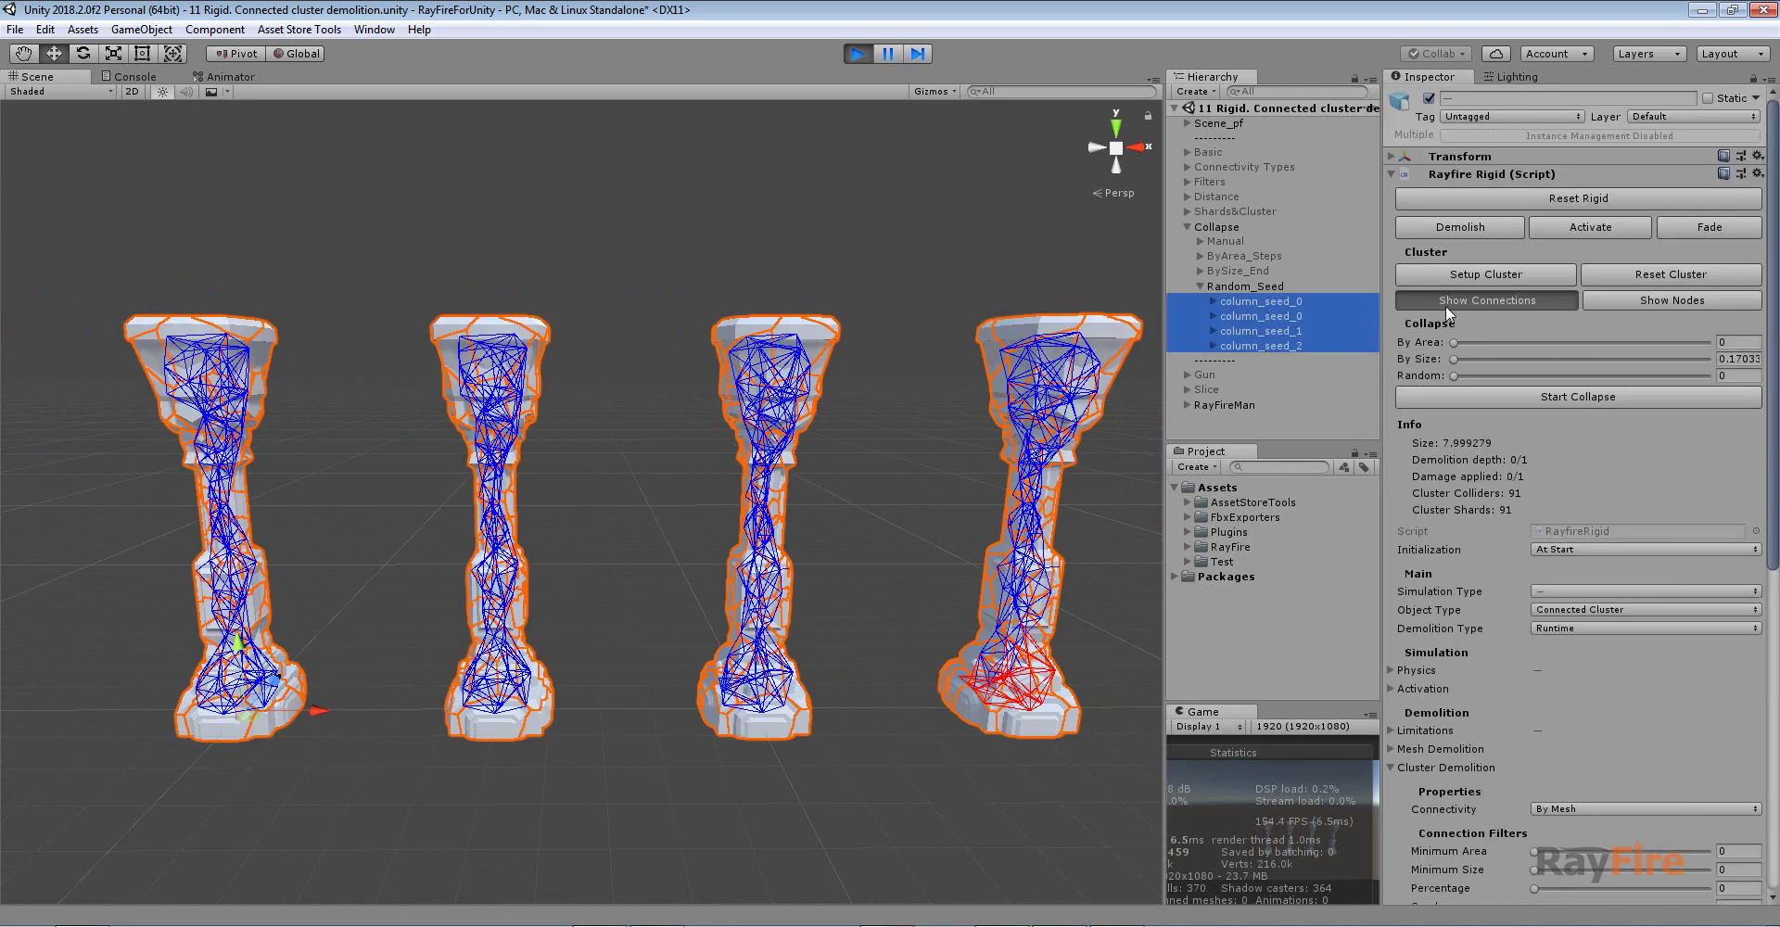
left_click(1502, 397)
left_click(716, 826)
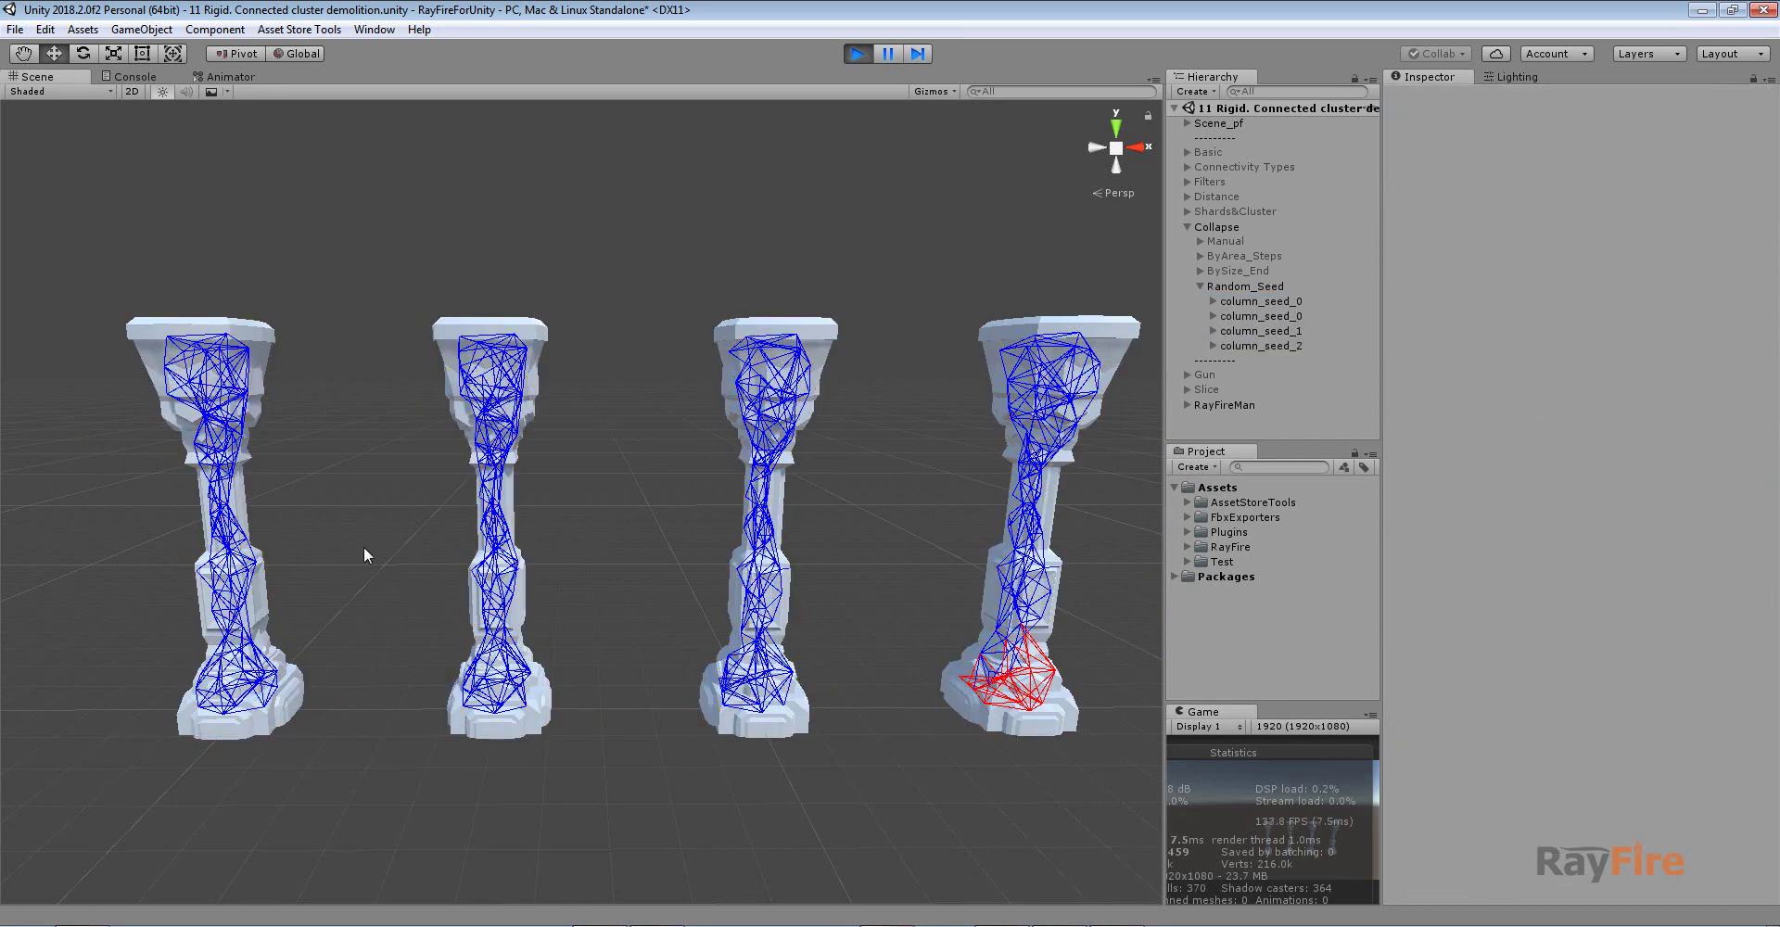
scroll(327, 543, "up", 1)
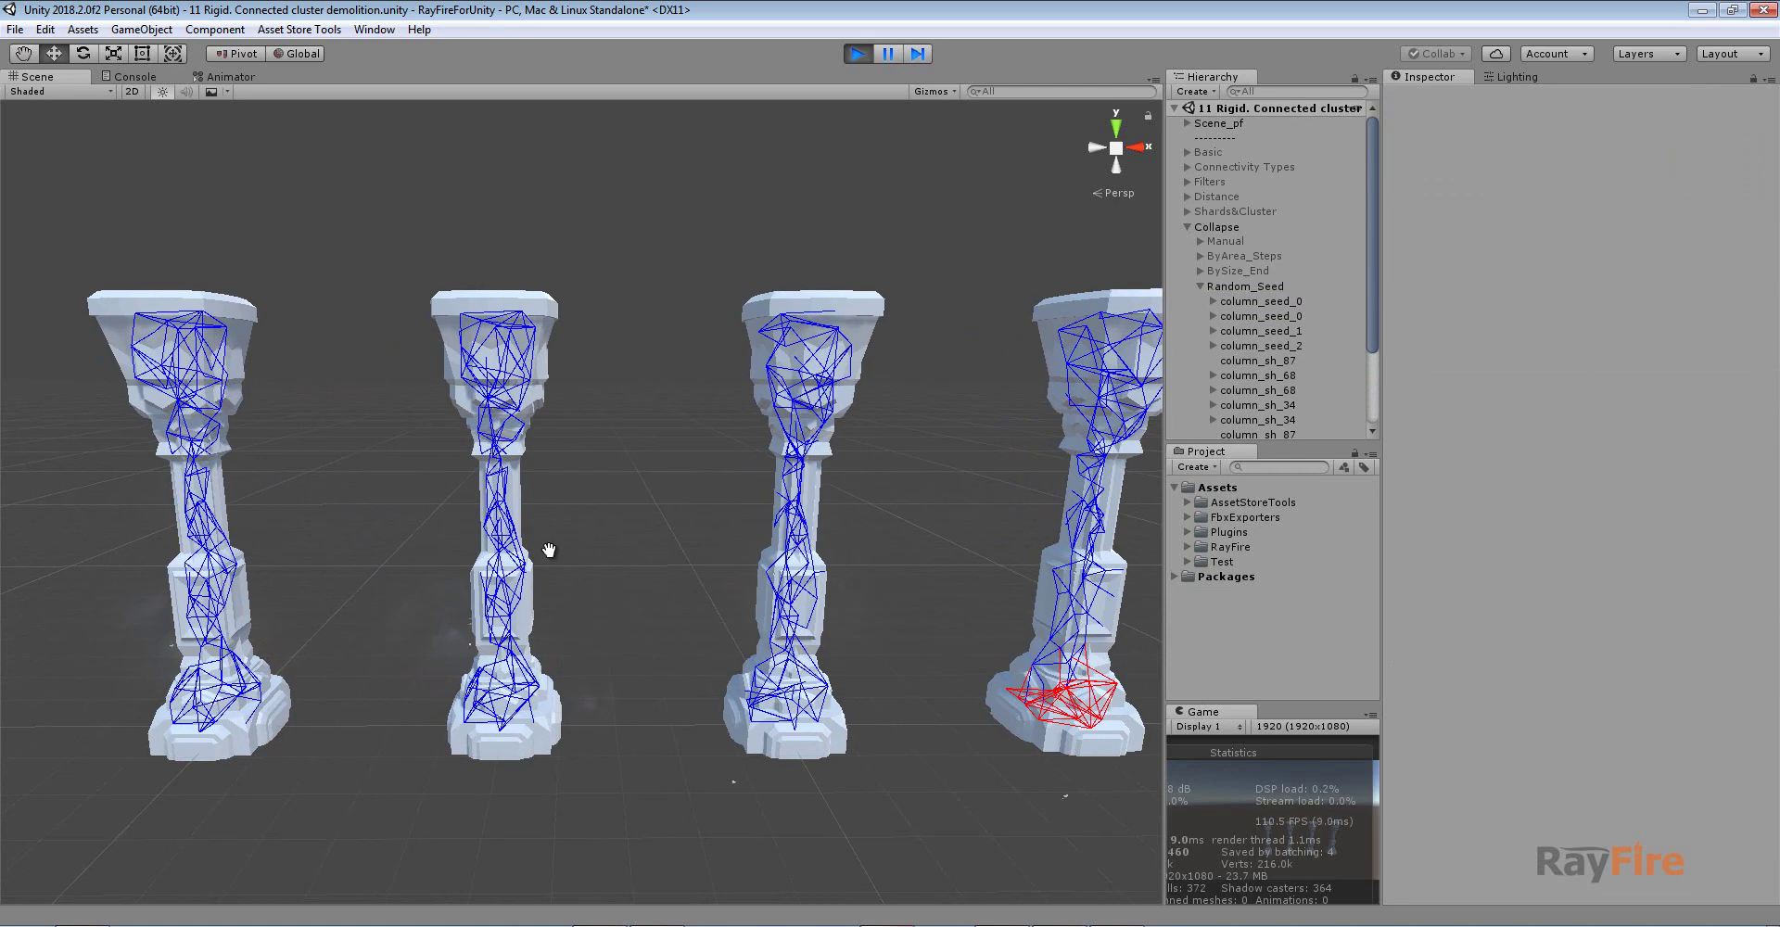
middle_click_drag(588, 545, 673, 652)
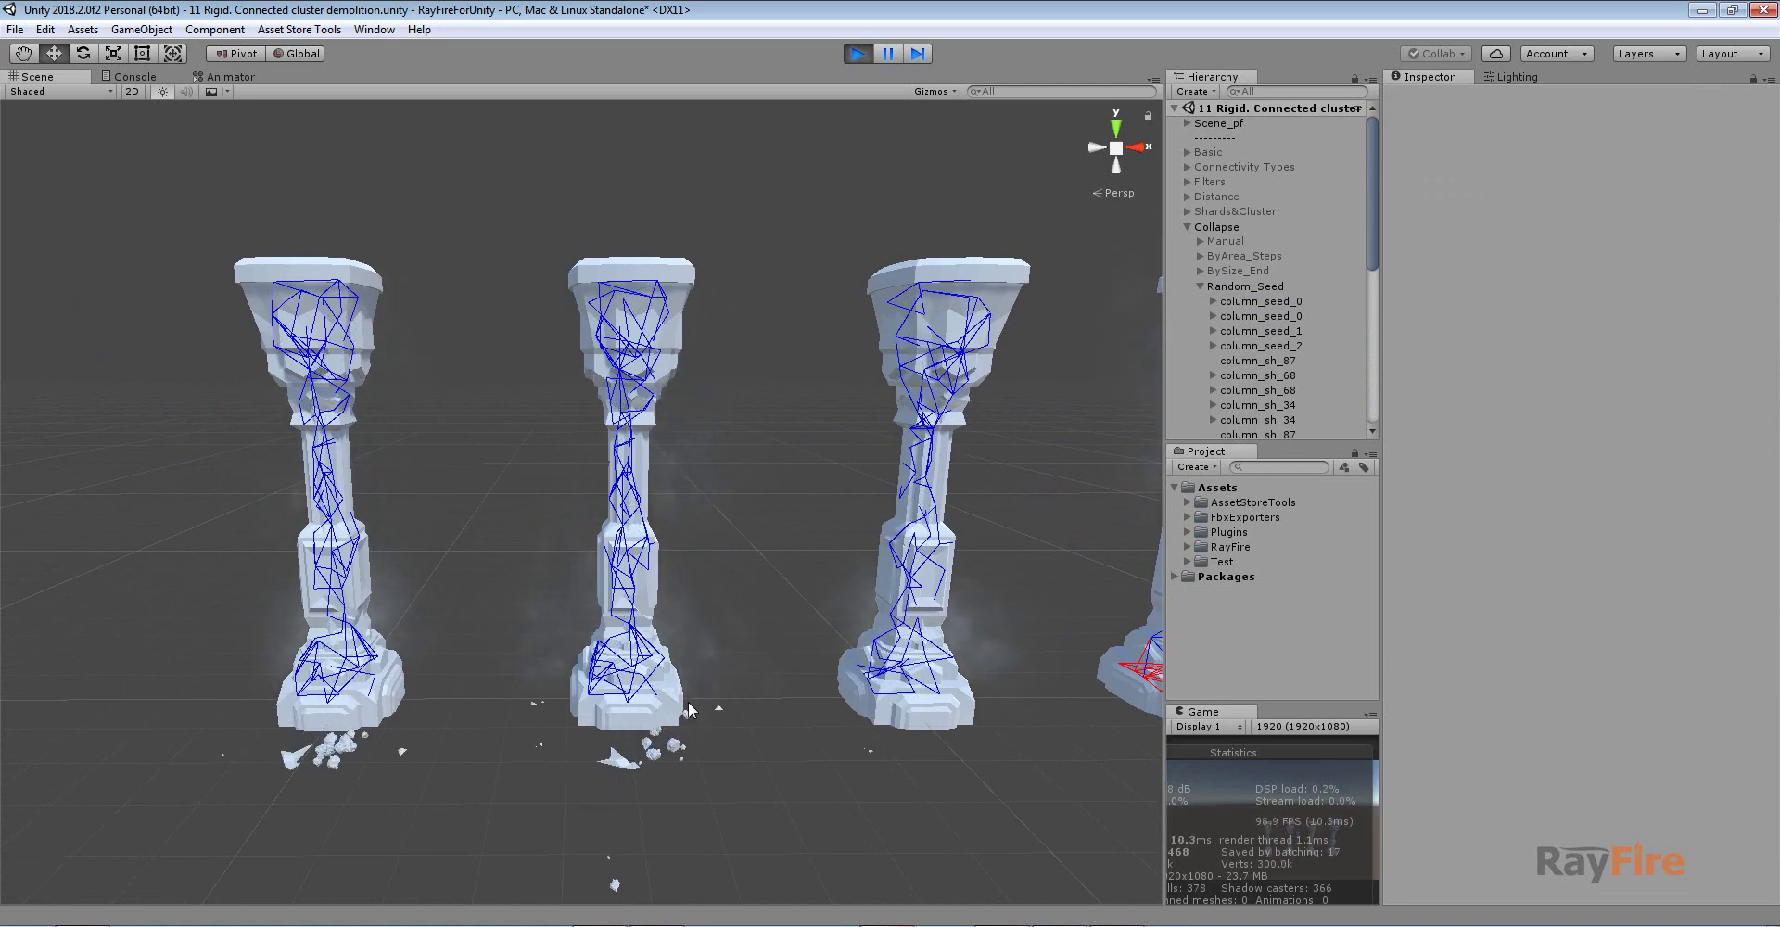
middle_click_drag(688, 710, 672, 679)
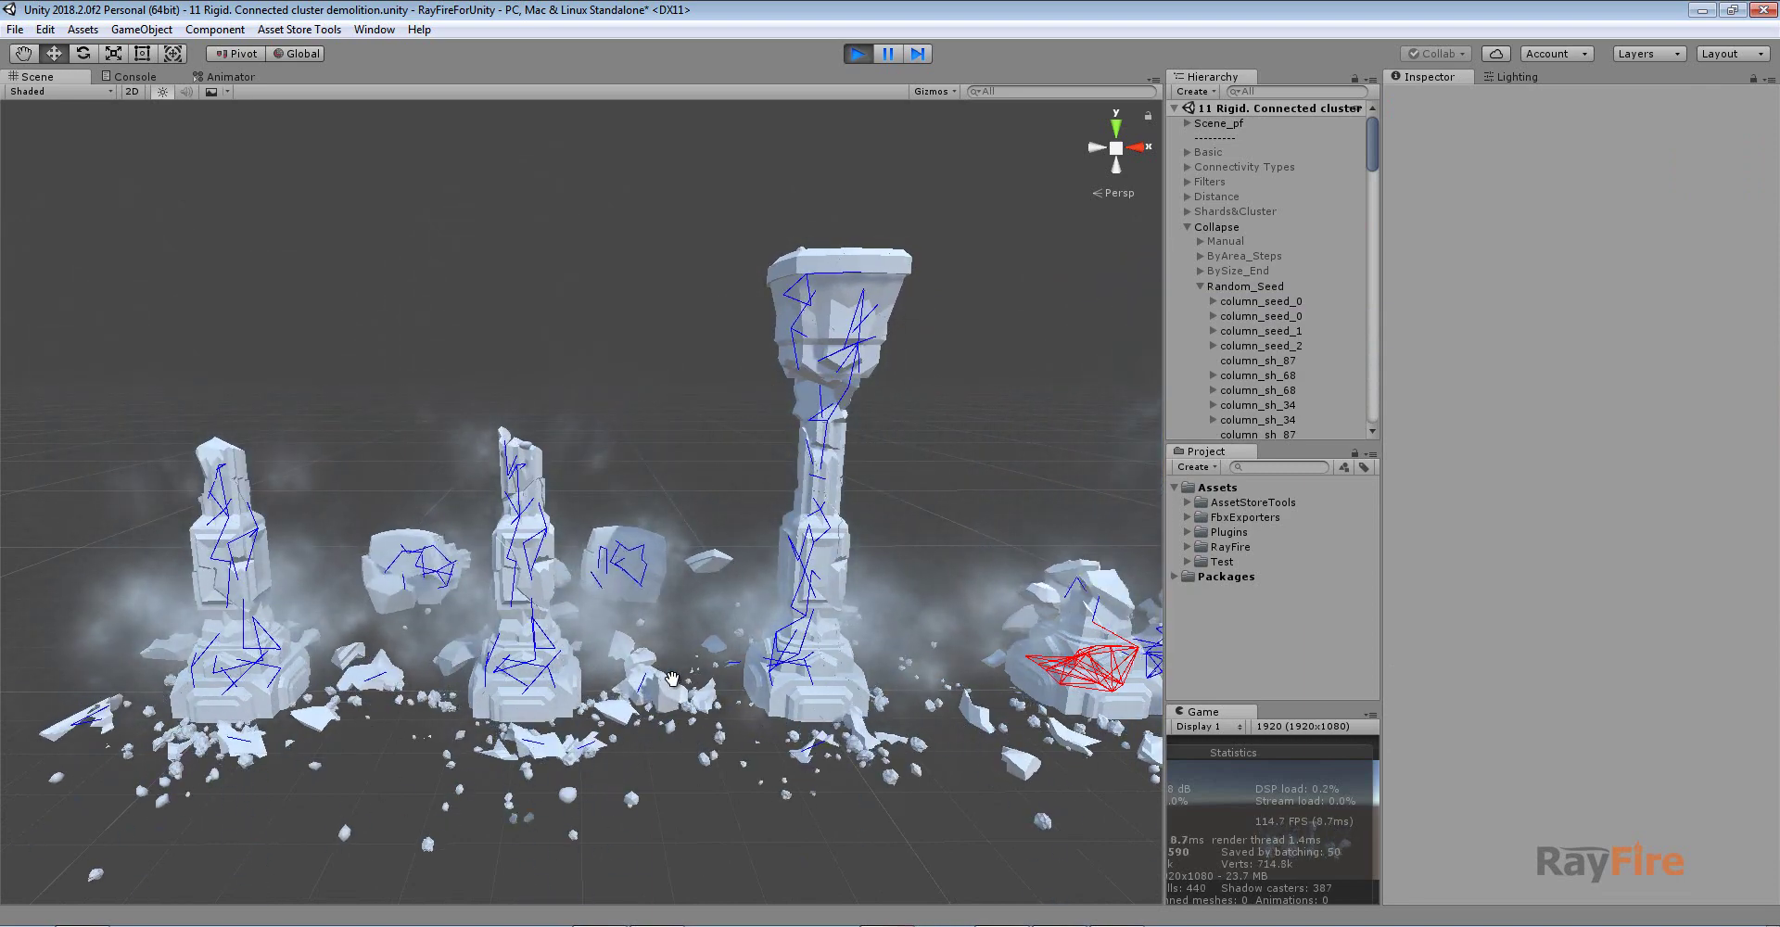
scroll(674, 686, "down", 2)
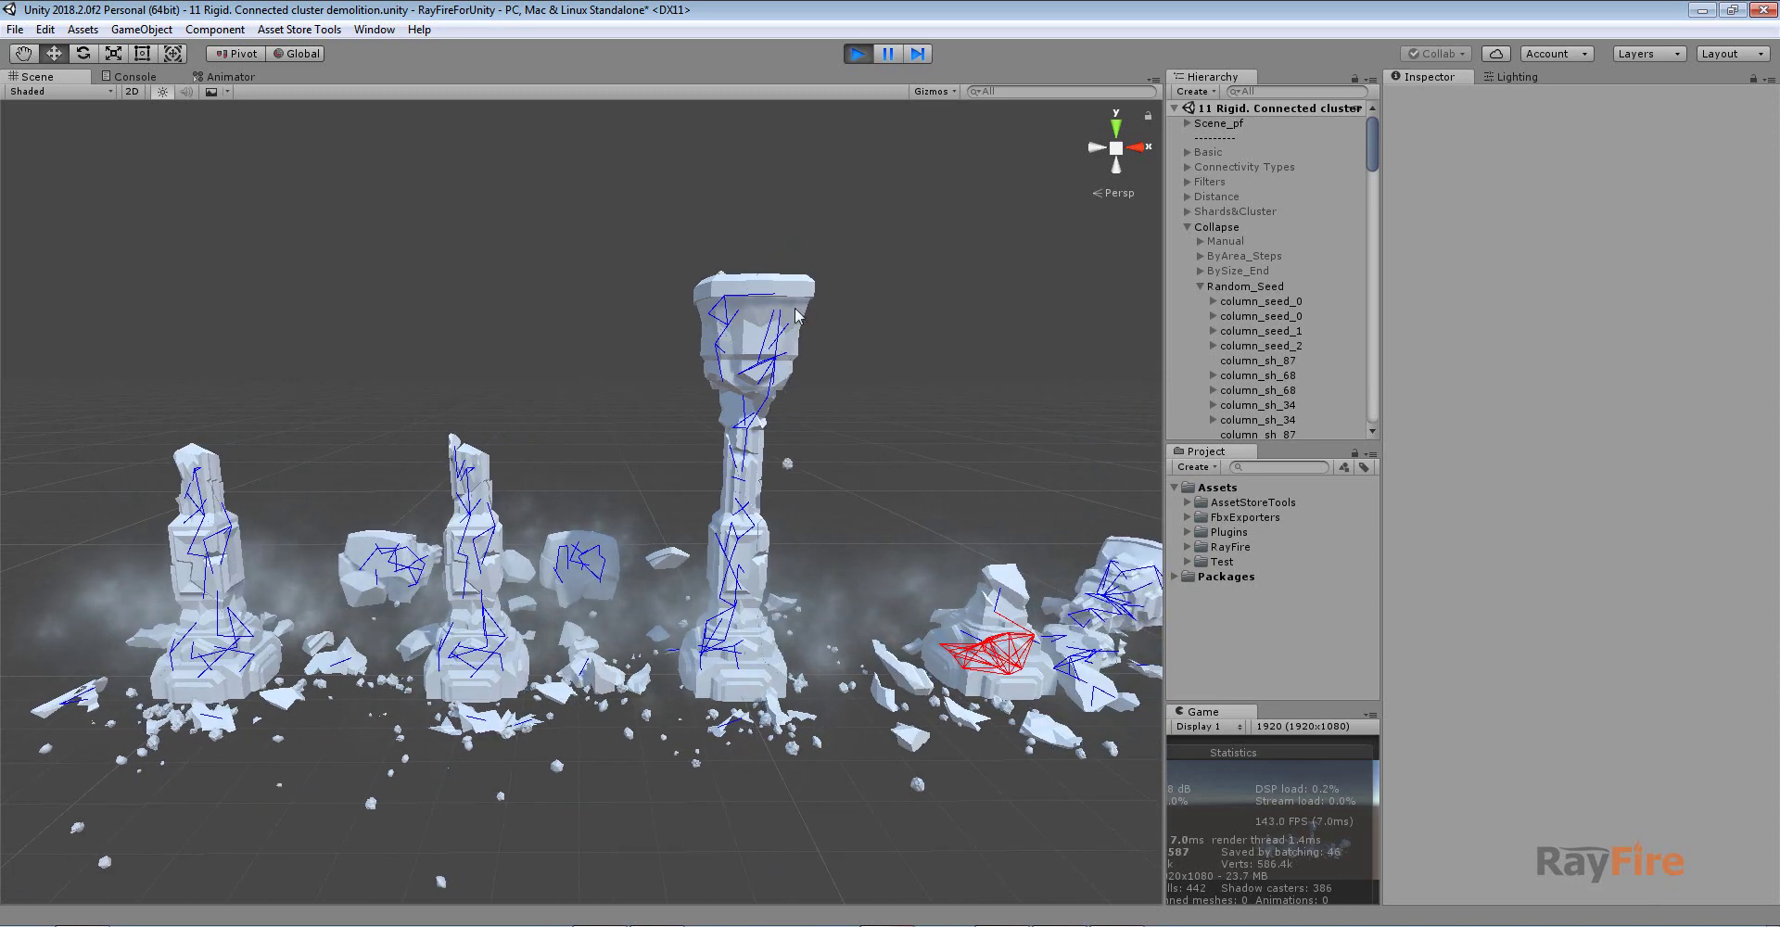
Demolish the lower cluster of the still-standing column_seed_1 by raising its By Area collapse value to 0.054, and clear the selection
left_click(834, 329)
scroll(822, 448, "up", 2)
left_click(821, 448)
key("f")
left_click_drag(752, 542, 732, 482, "alt")
left_click(649, 580)
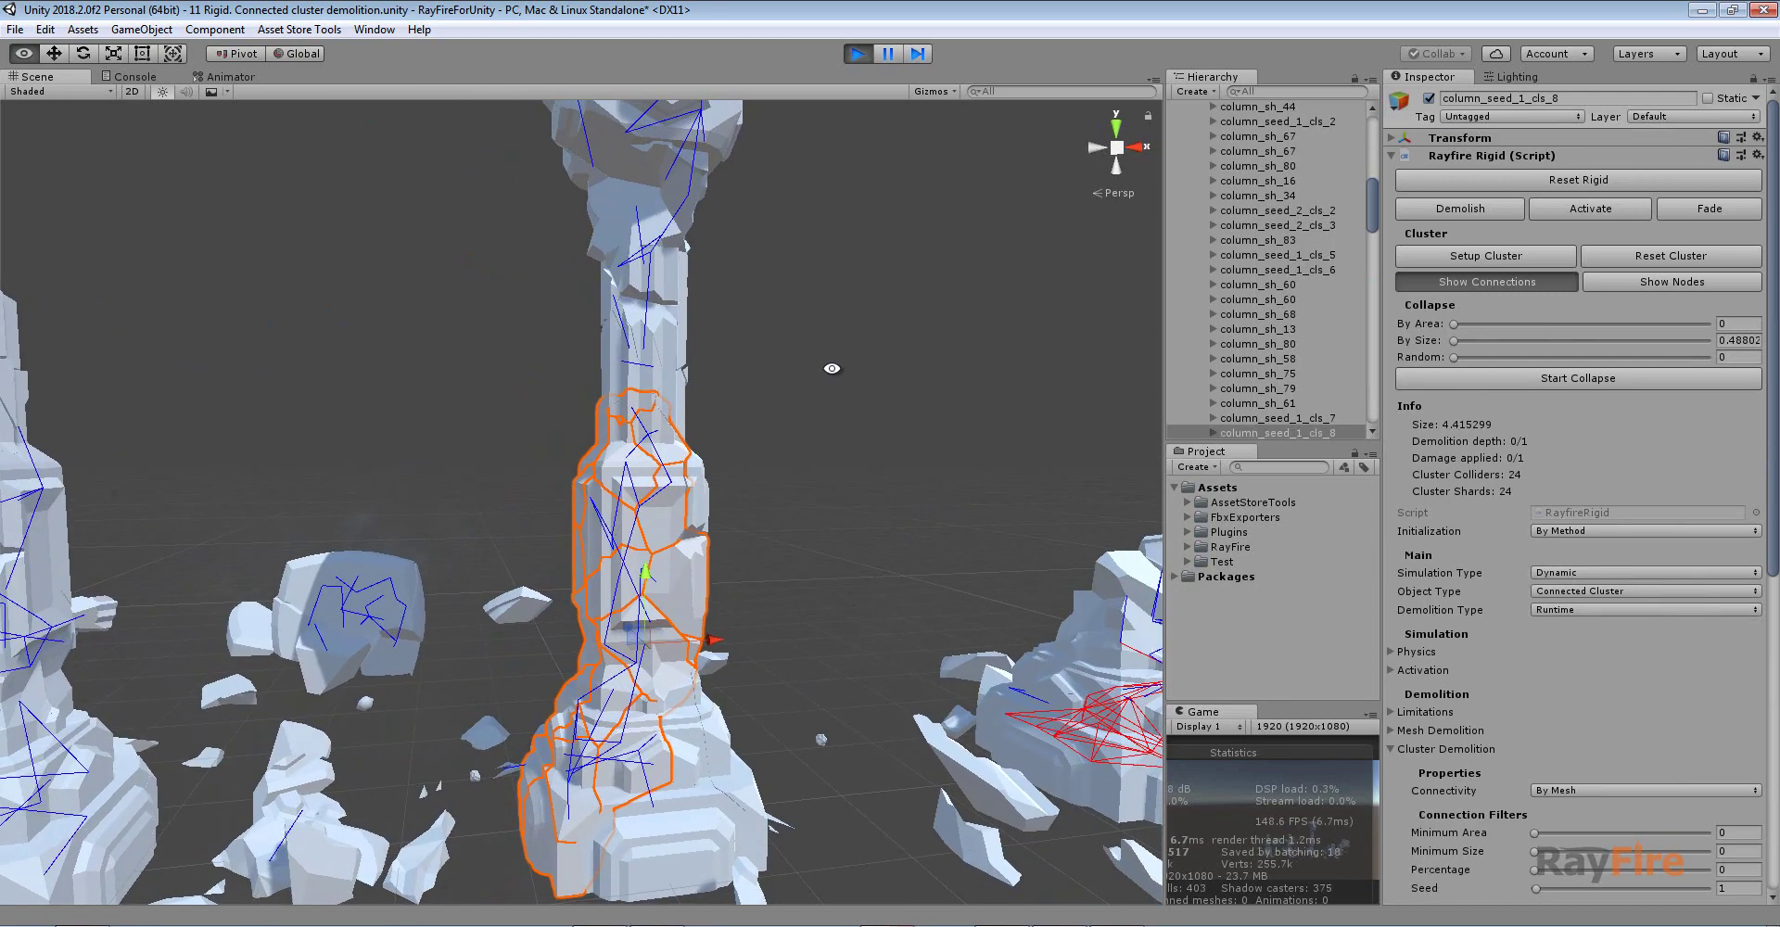
left_click(747, 417)
left_click_drag(748, 417, 686, 602, "alt")
left_click(686, 603)
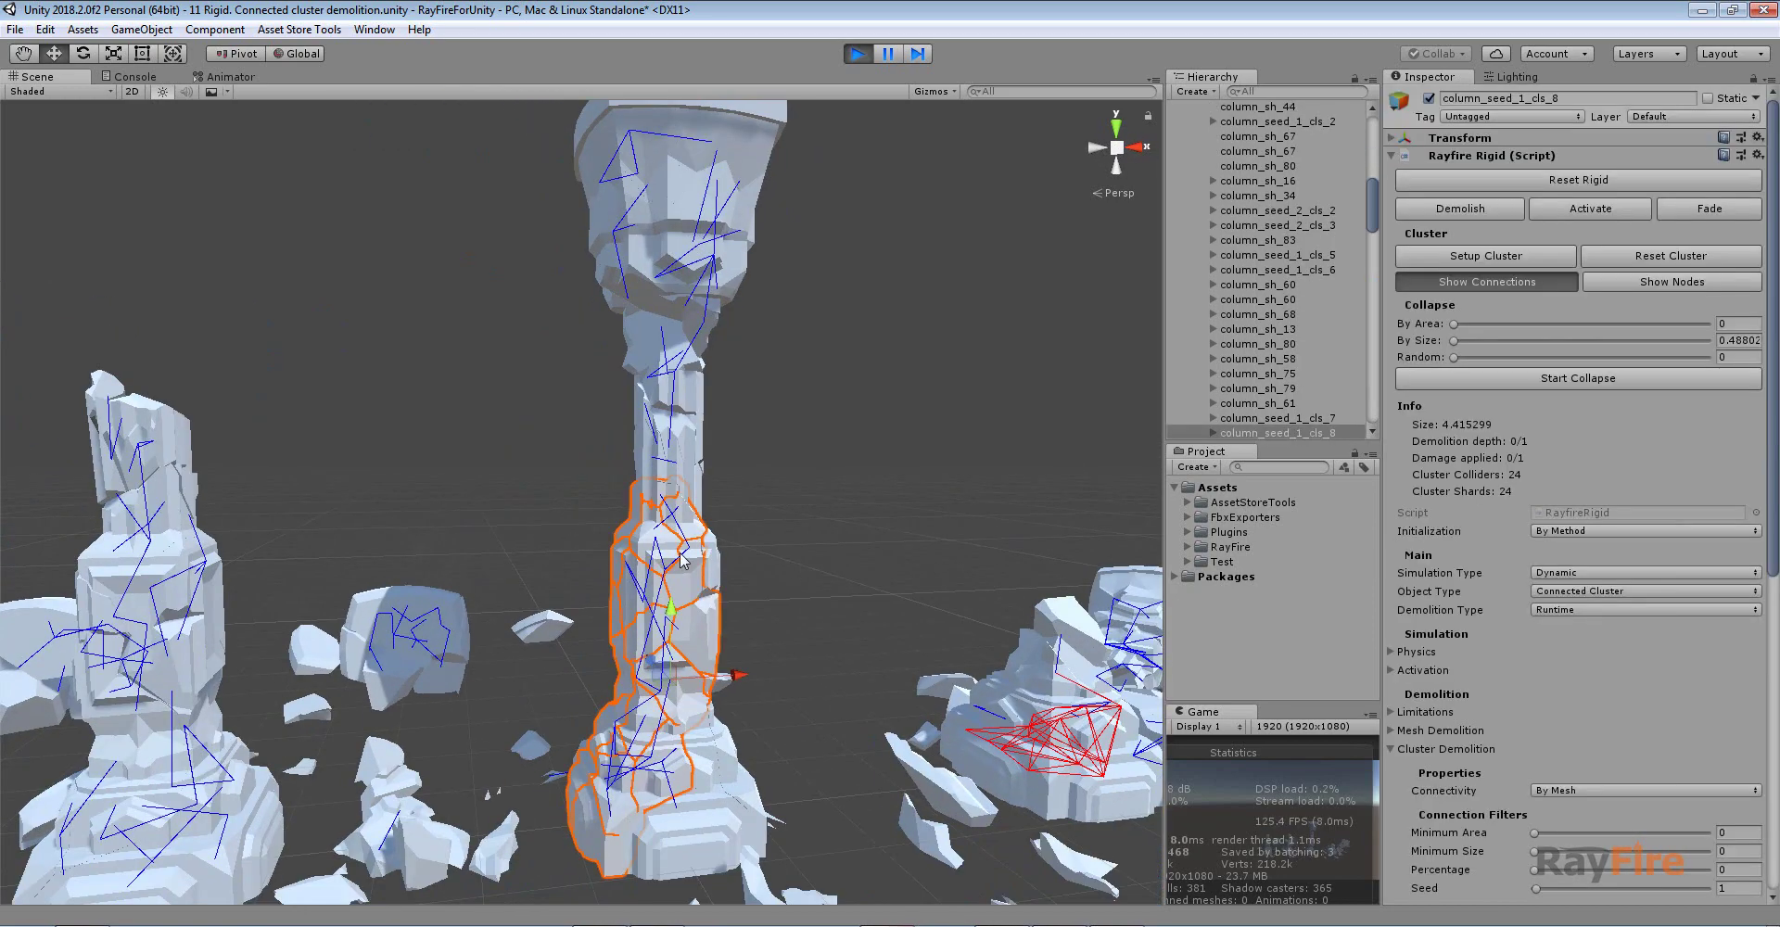
left_click_drag(1454, 323, 1522, 327)
scroll(954, 523, "down", 4)
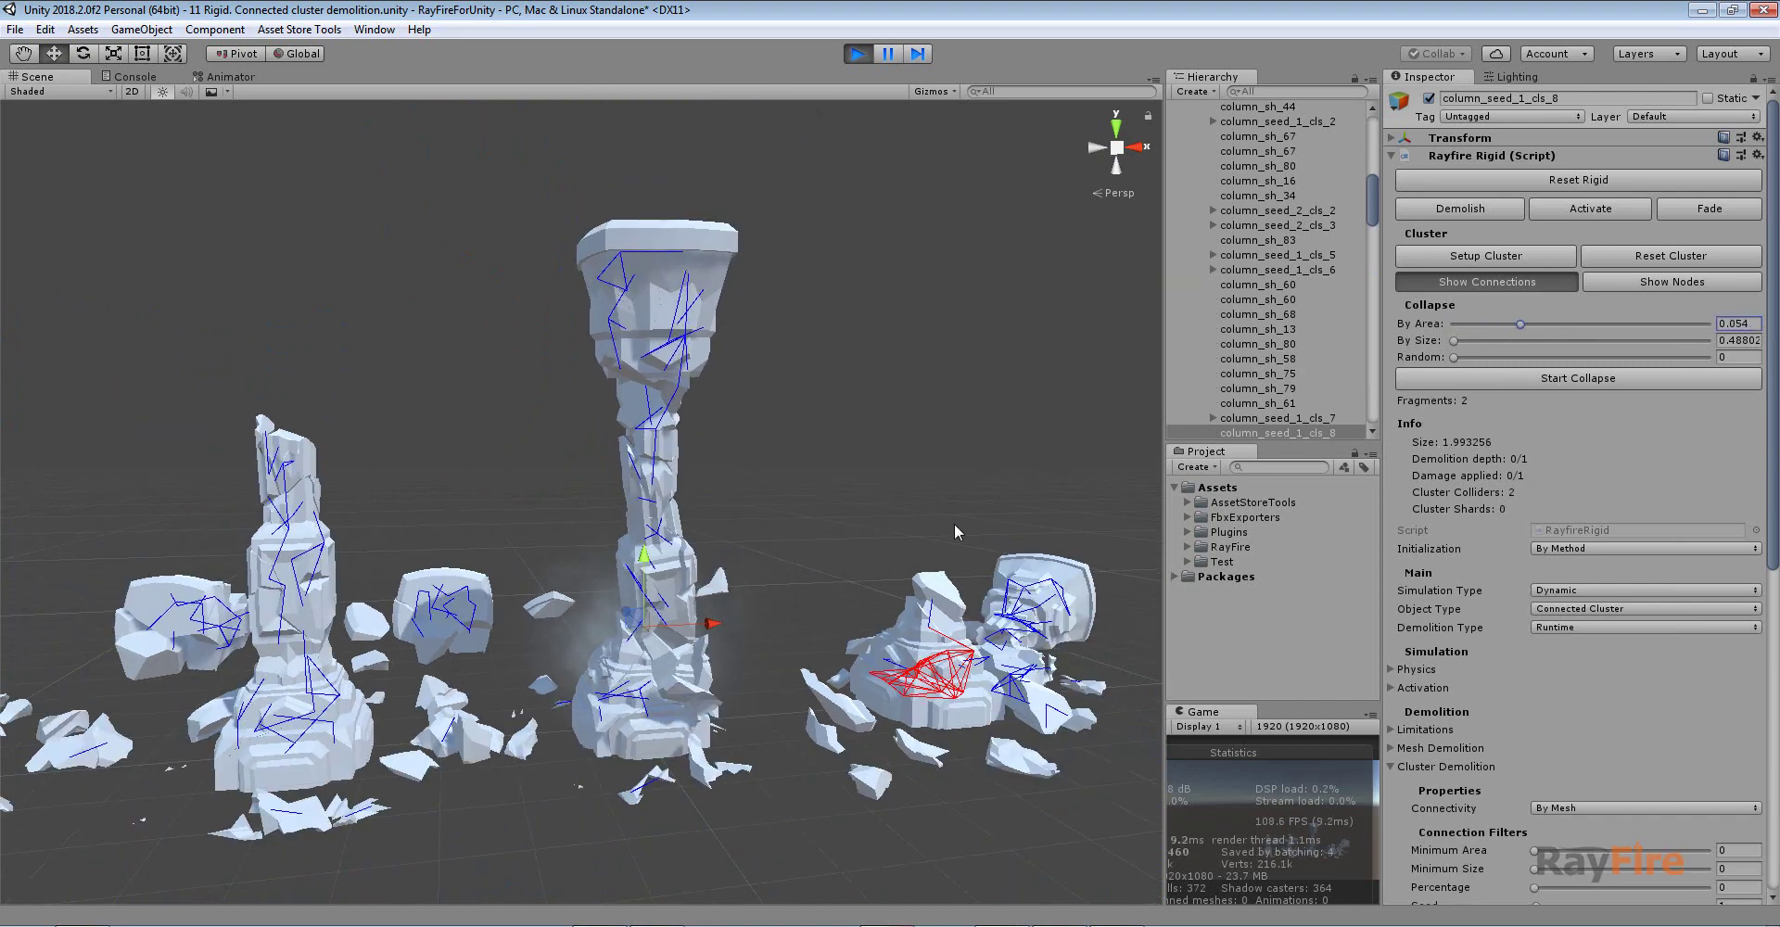
left_click(912, 449)
scroll(911, 459, "down", 3)
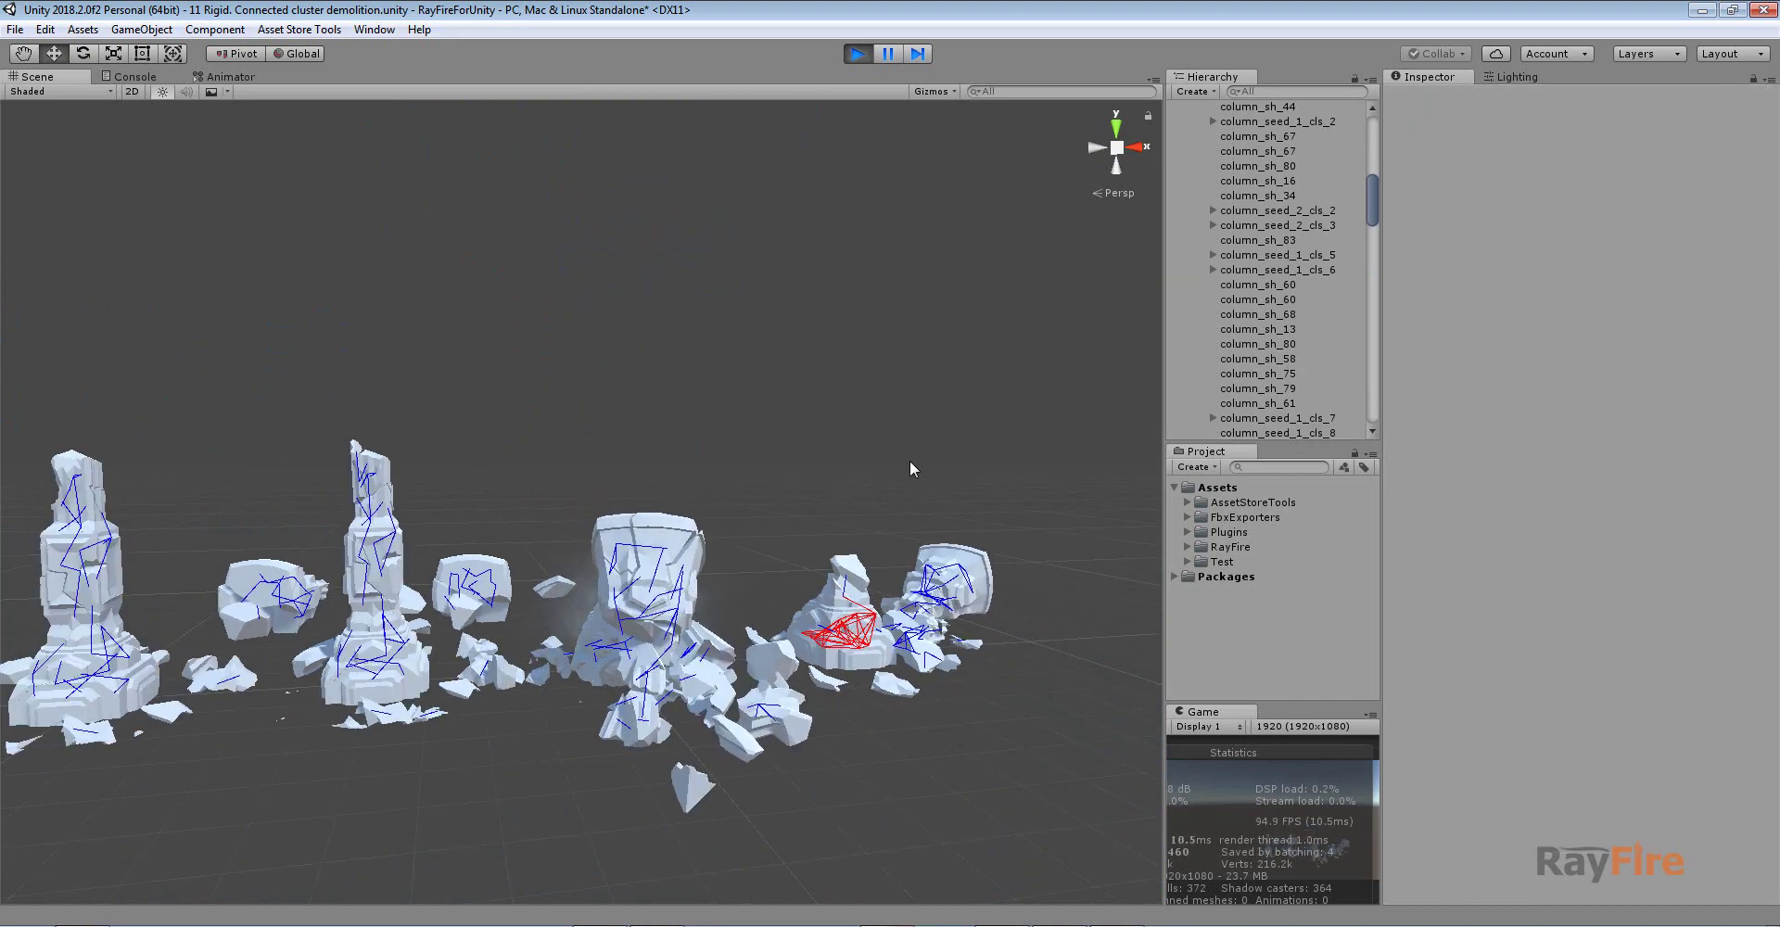
Fold the Random_Seed group in the hierarchy
scroll(1211, 365, "up", 3)
scroll(1211, 365, "up", 5)
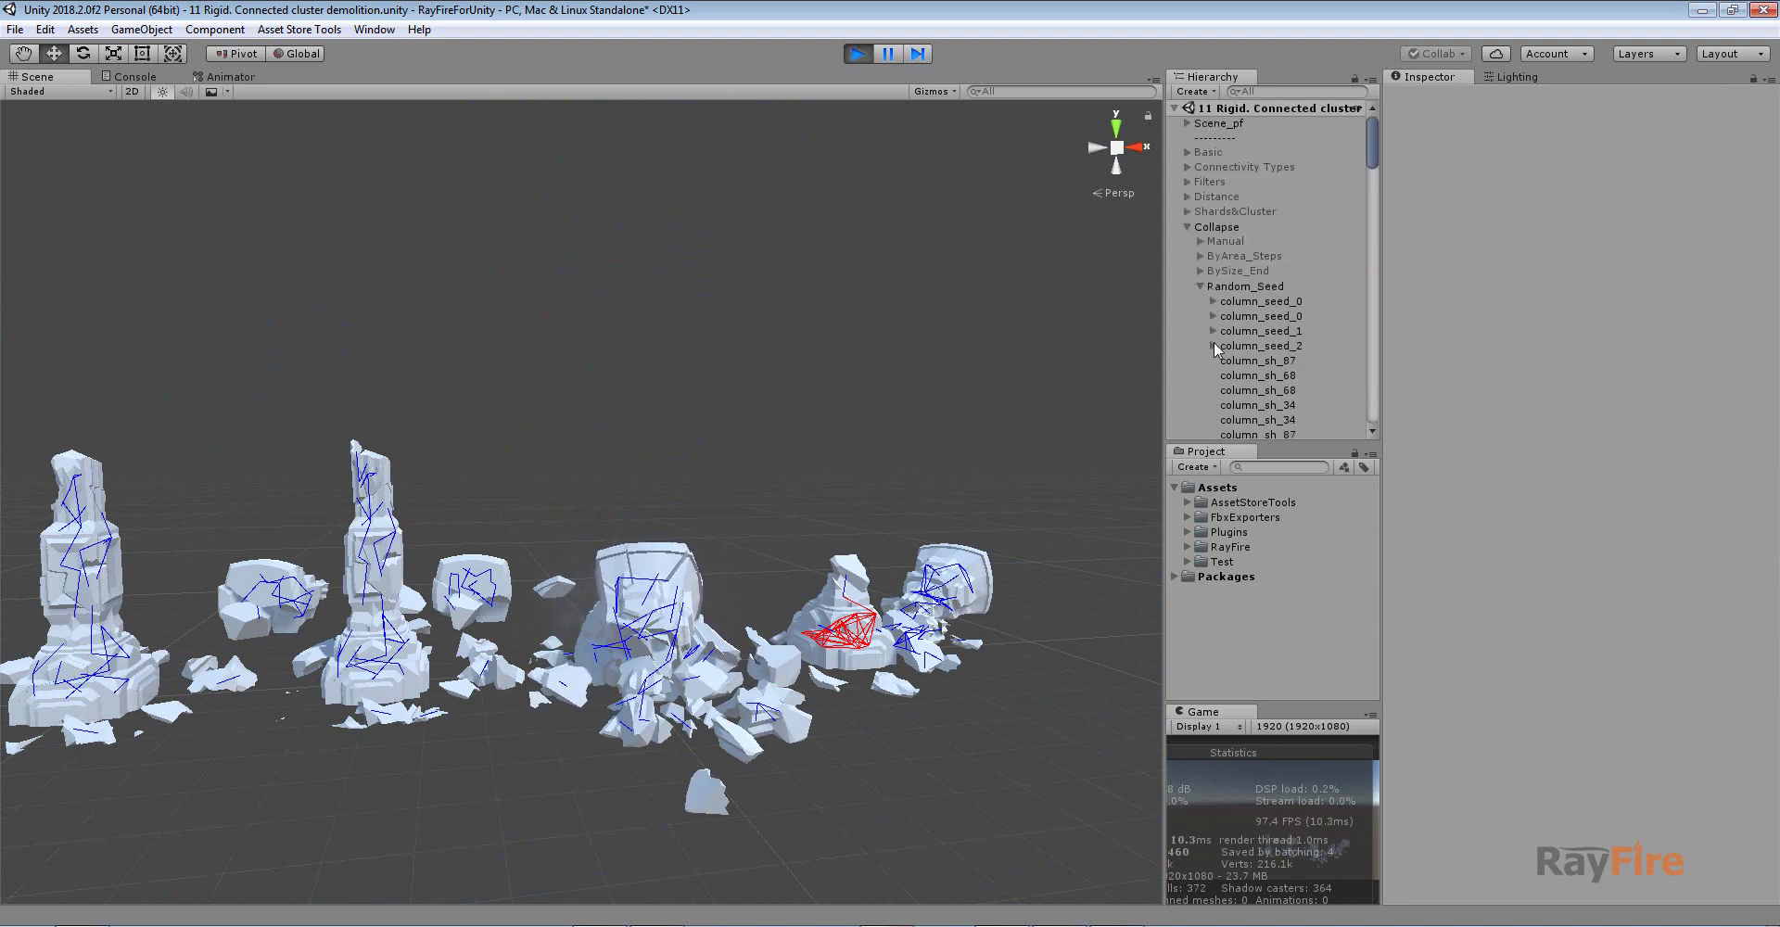
left_click(1198, 286)
Compare the remains of the four collapsed columns from a higher viewpoint
middle_click_drag(625, 462, 677, 469)
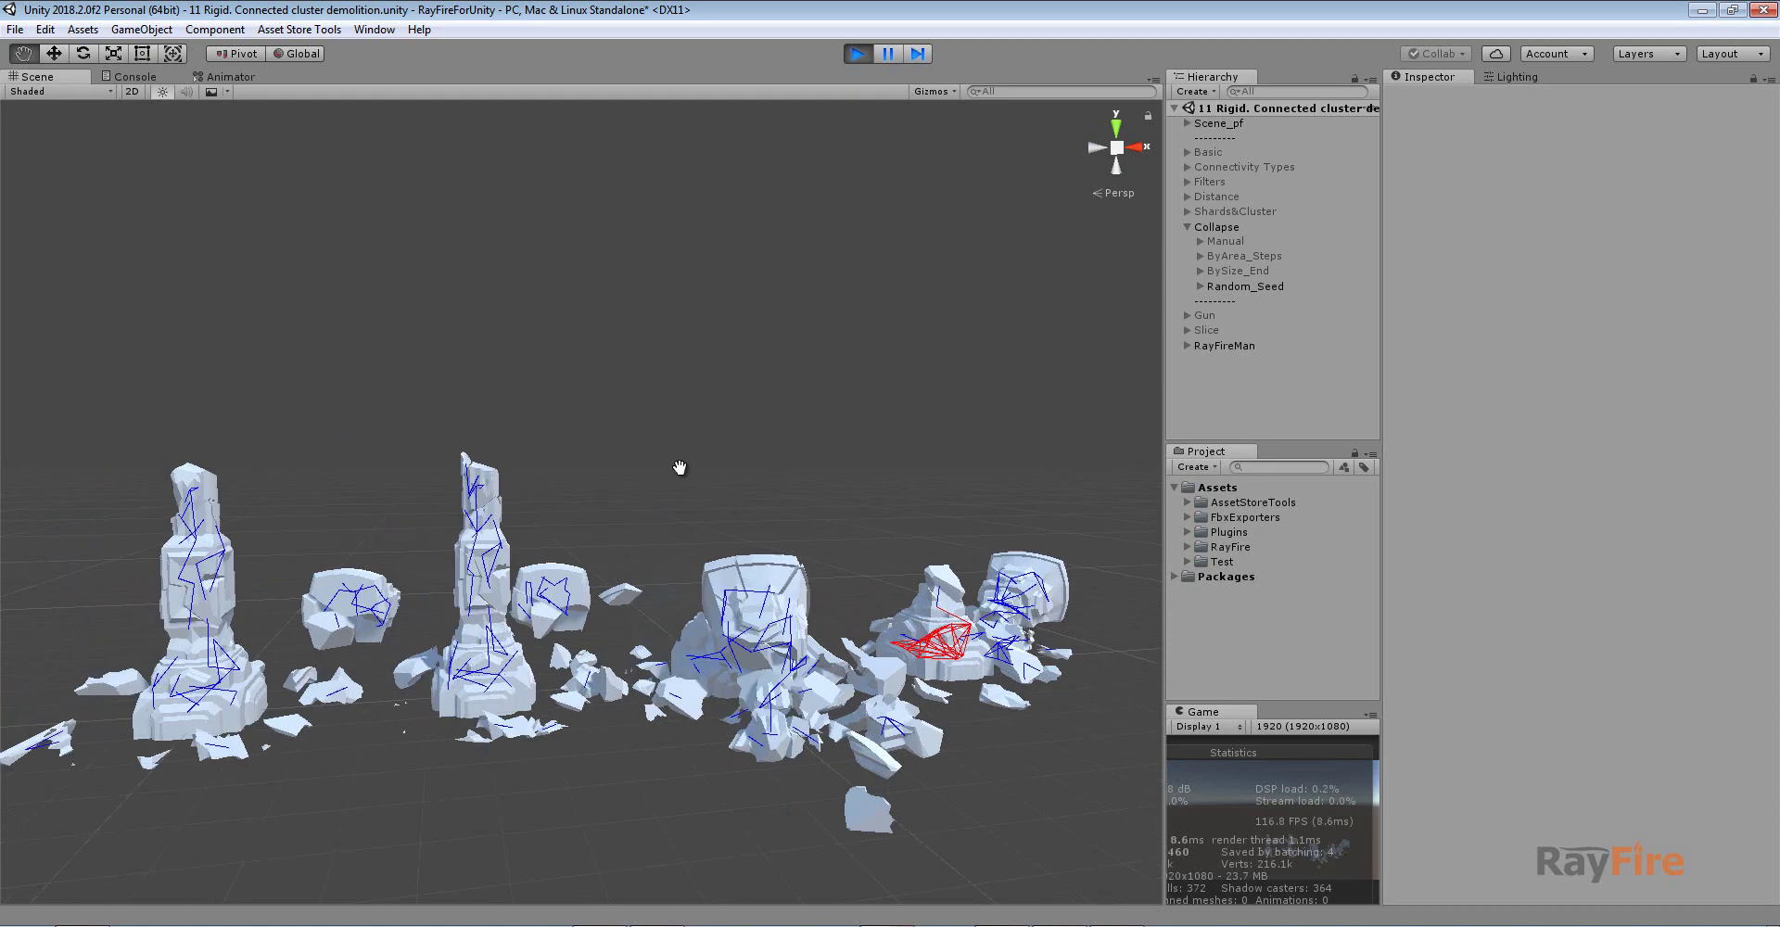
left_click_drag(723, 438, 772, 605, "alt")
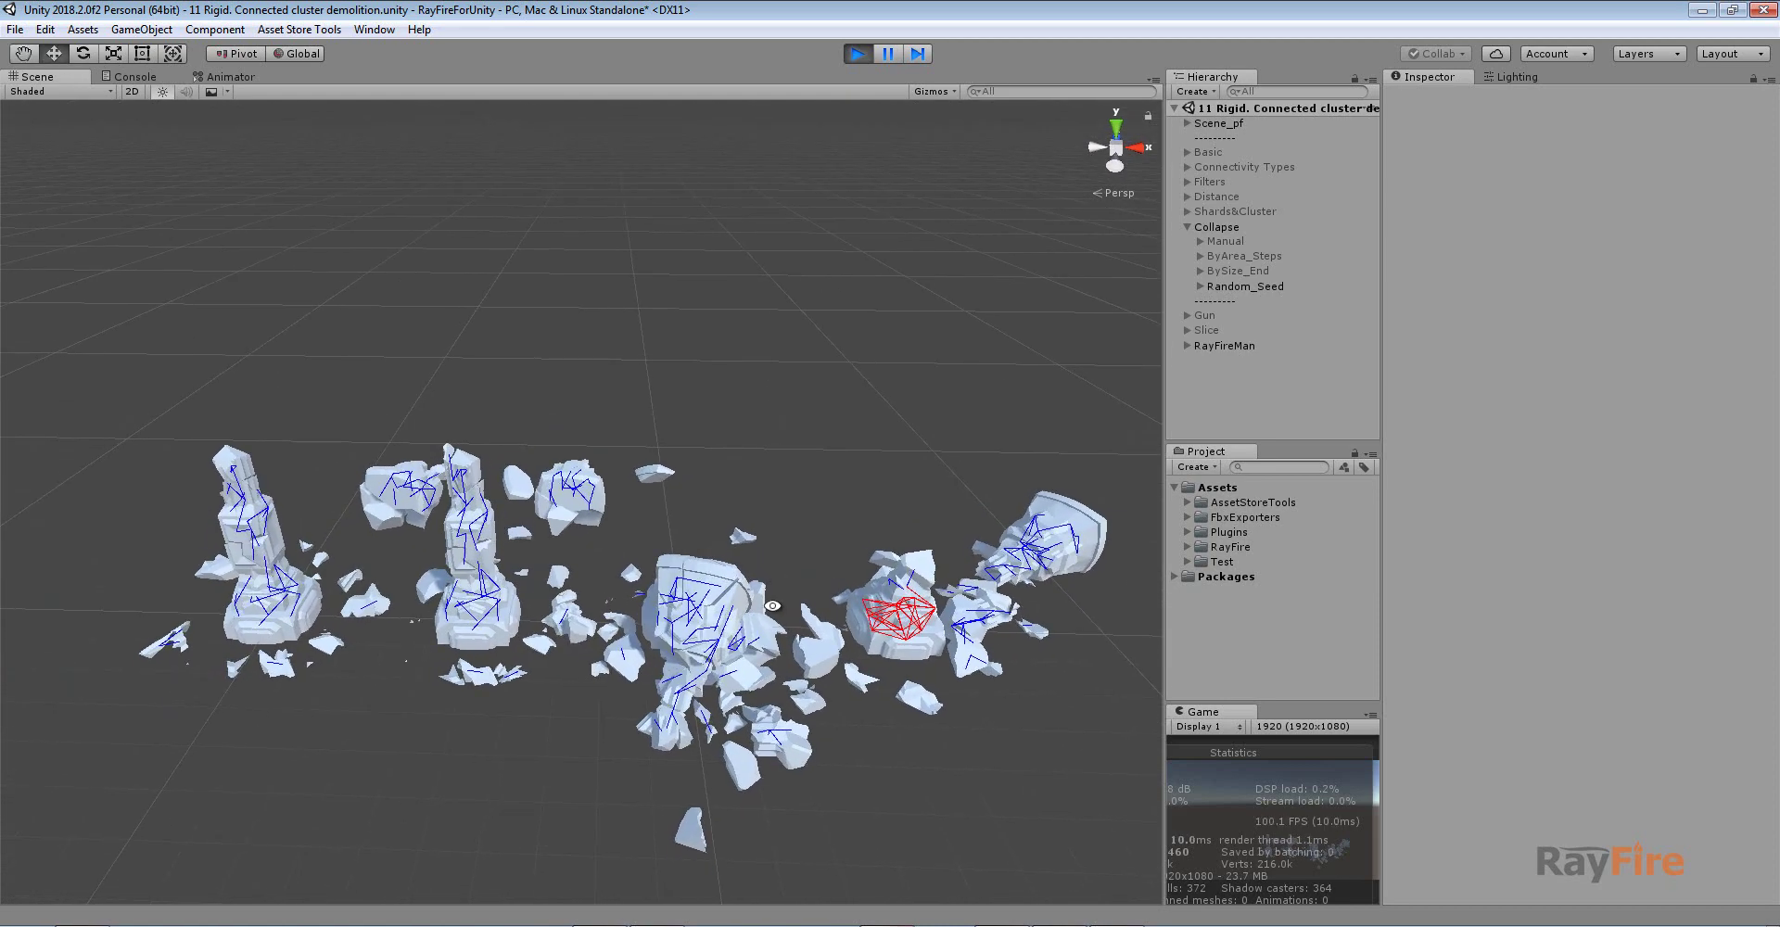
middle_click_drag(772, 606, 725, 578)
left_click_drag(725, 579, 718, 567, "alt")
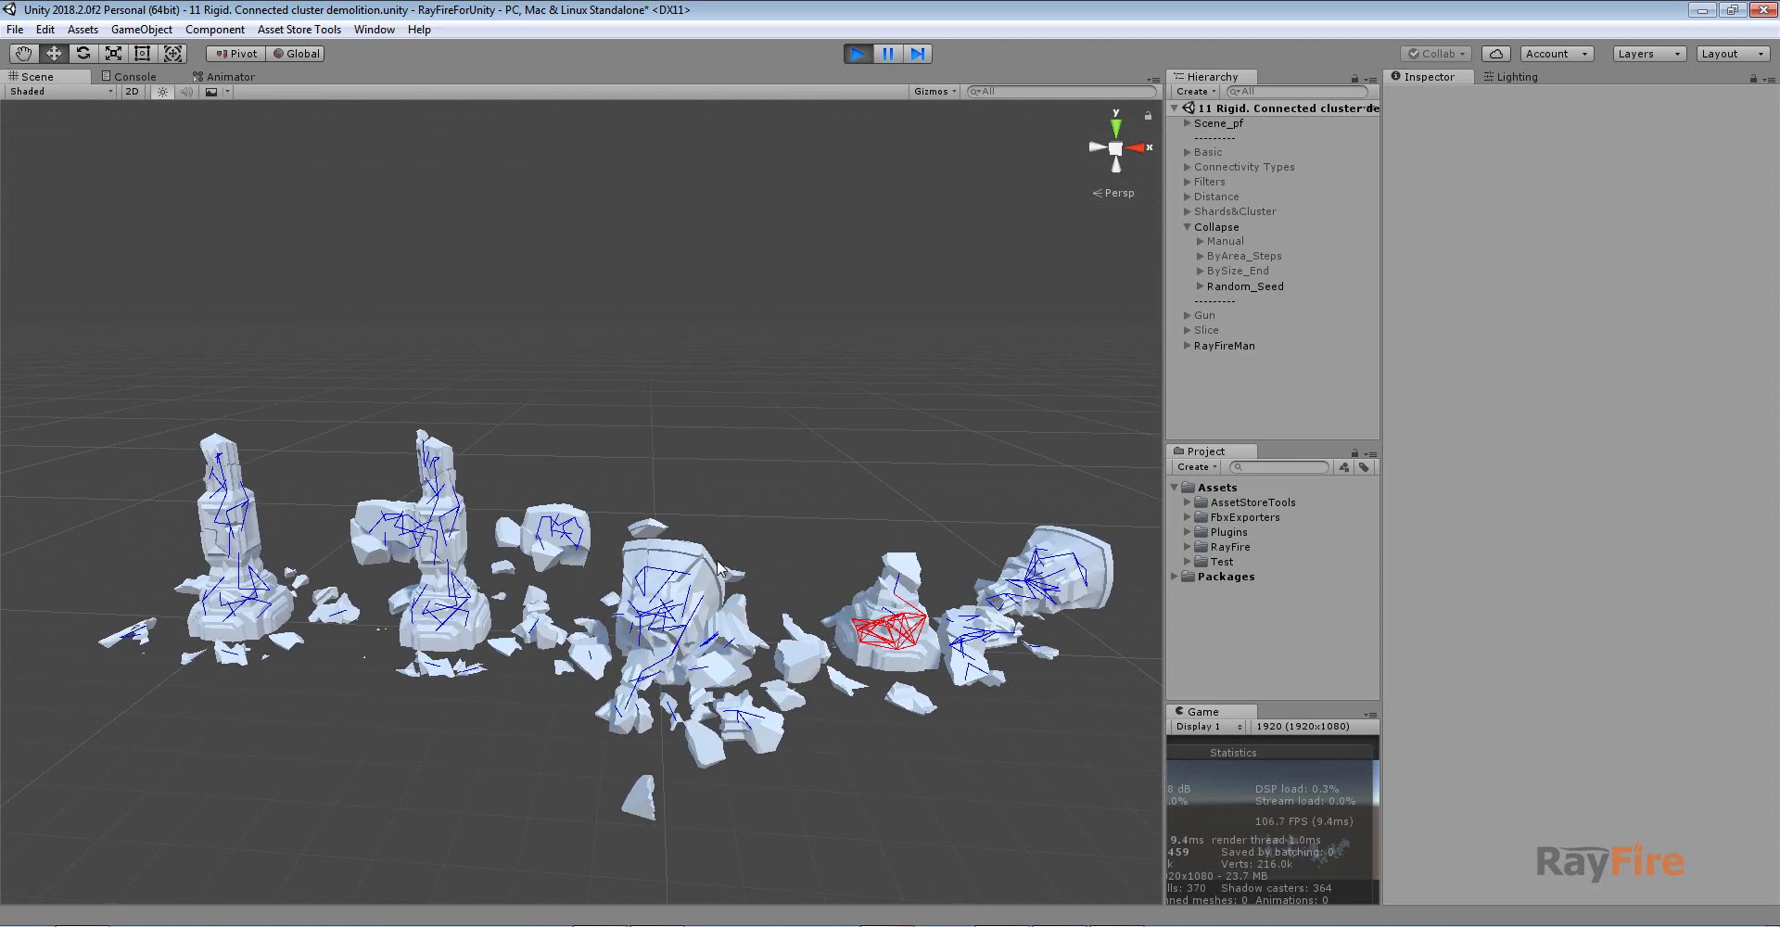
middle_click_drag(724, 564, 700, 563)
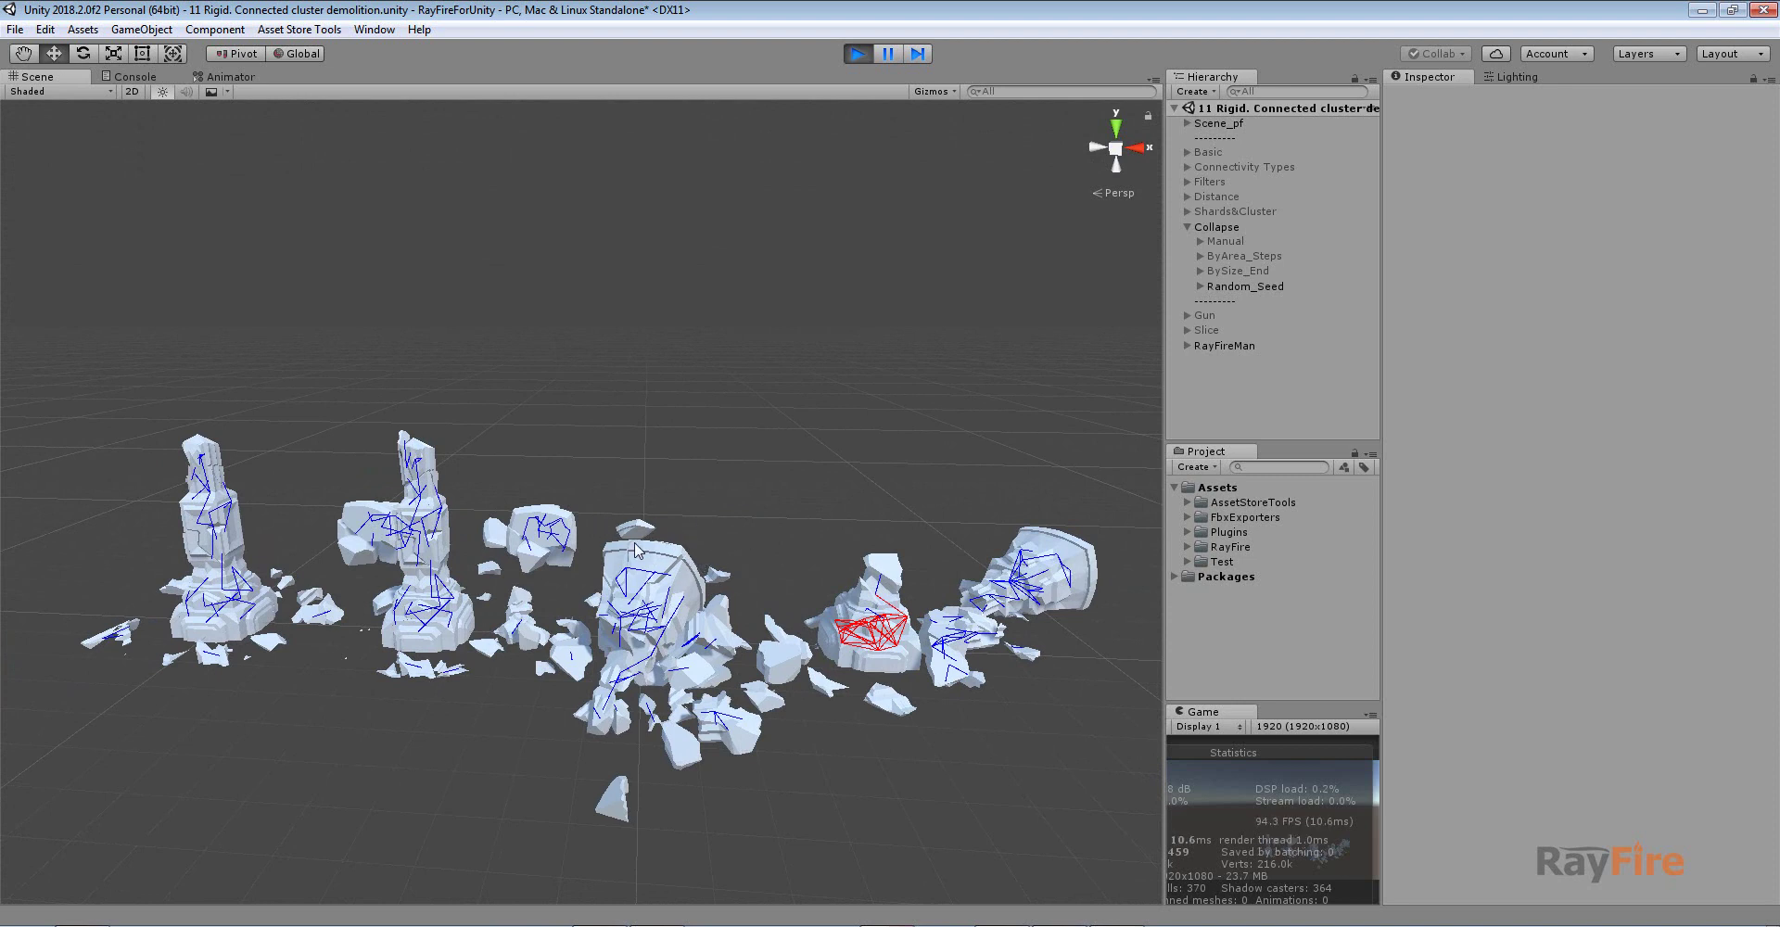
middle_click_drag(748, 553, 752, 574)
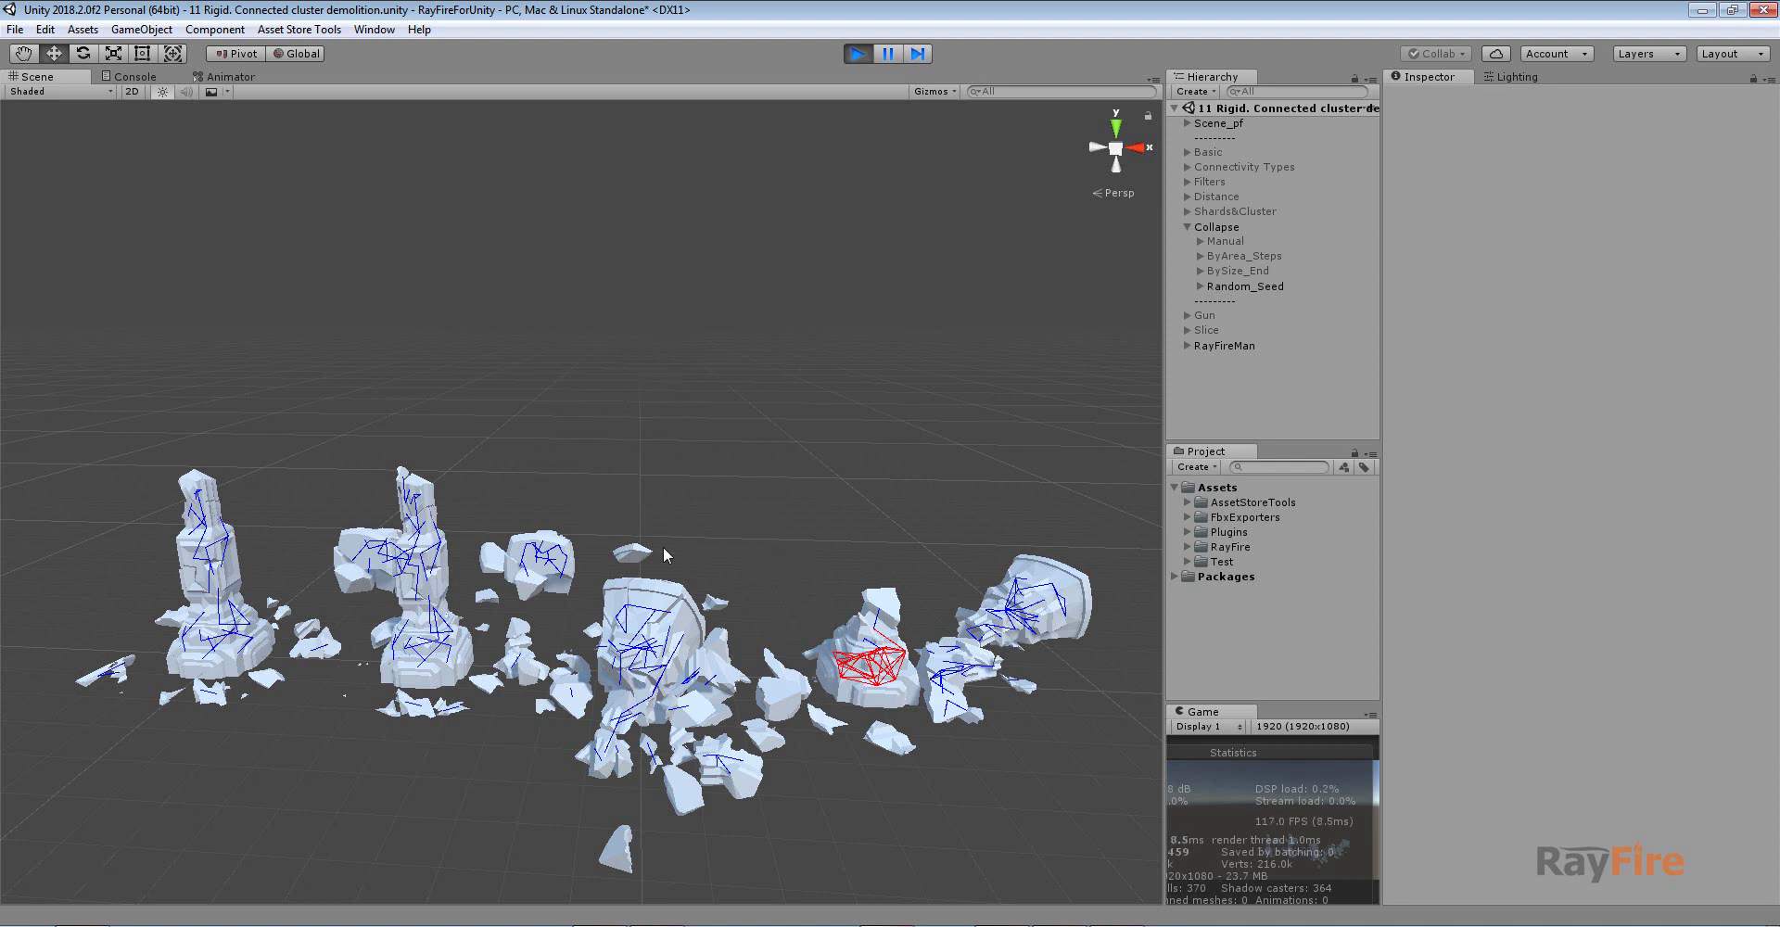
middle_click_drag(664, 554, 667, 543)
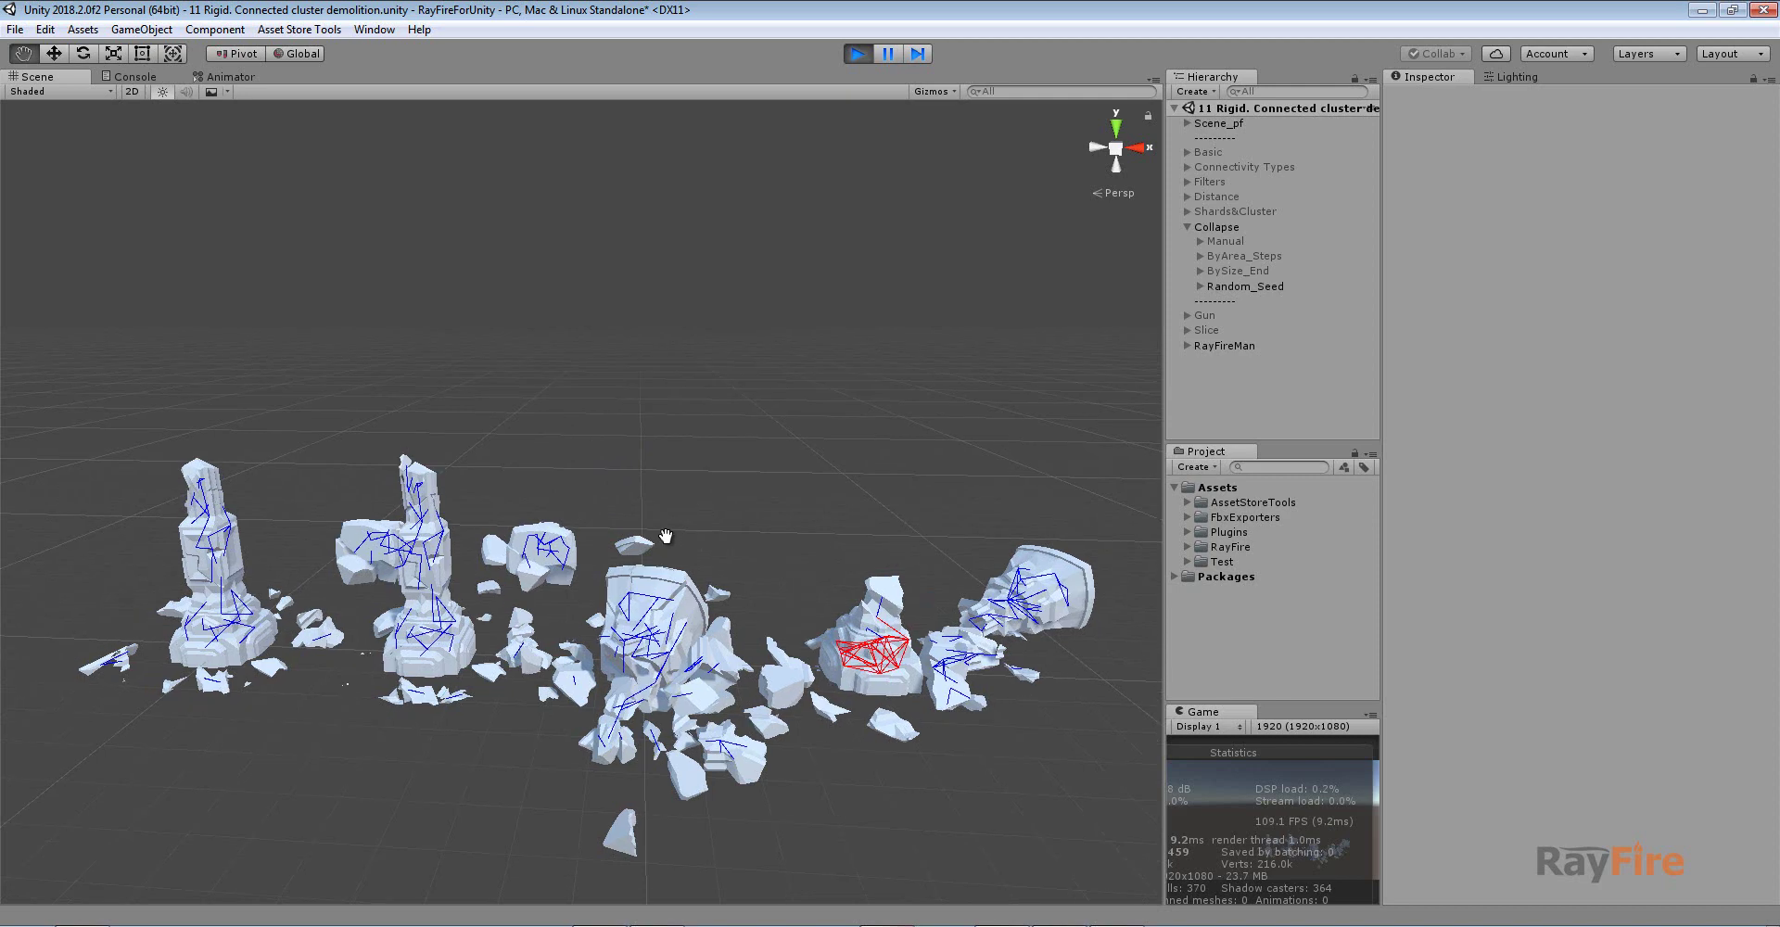
Select the base fragment of the second column and examine its Rayfire Rigid collapse settings
left_click(454, 660)
middle_click_drag(232, 602, 391, 516)
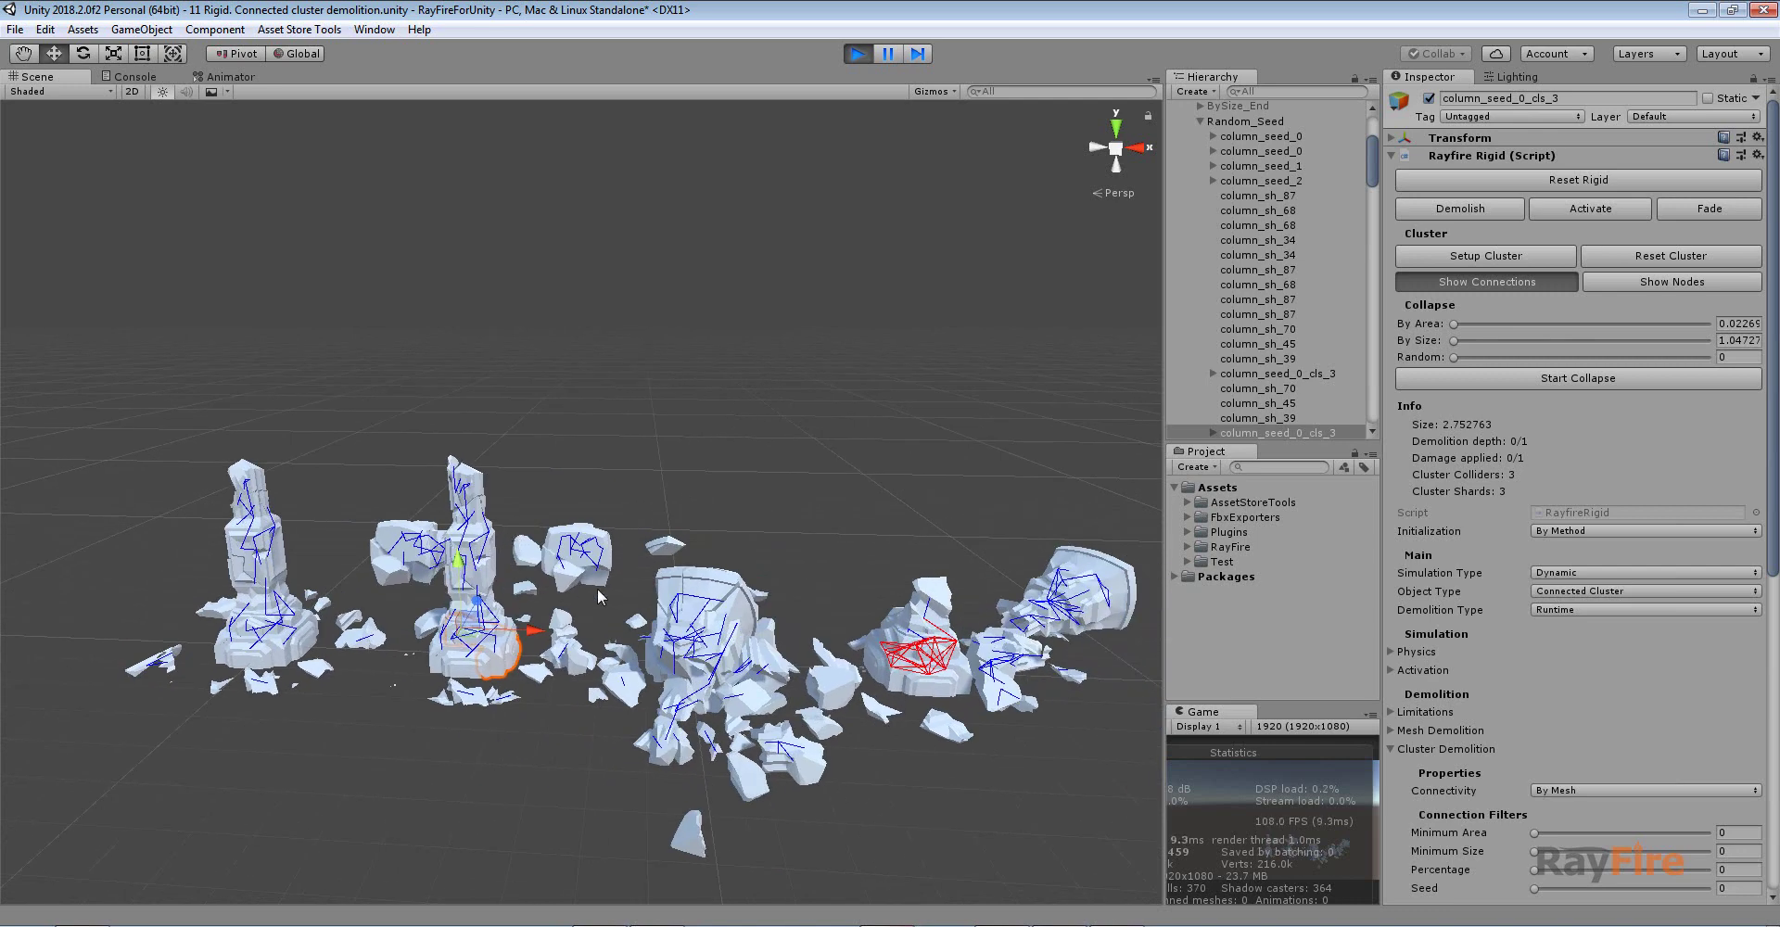
middle_click_drag(596, 587, 591, 569)
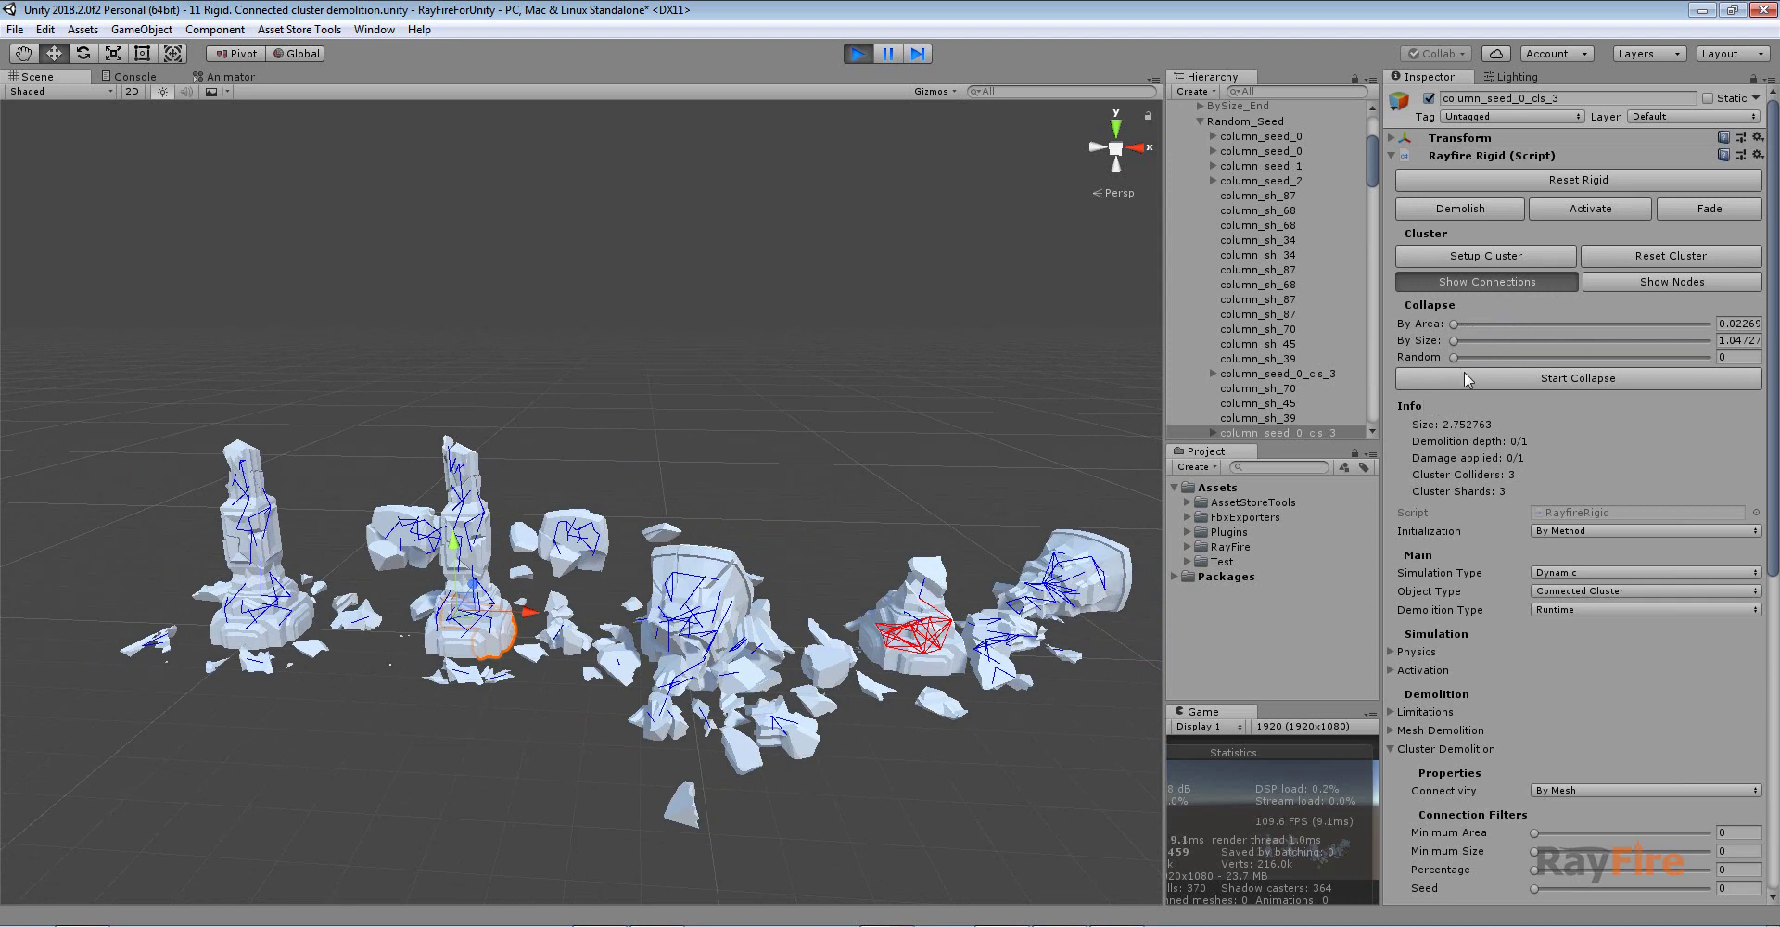
middle_click_drag(812, 400, 766, 401)
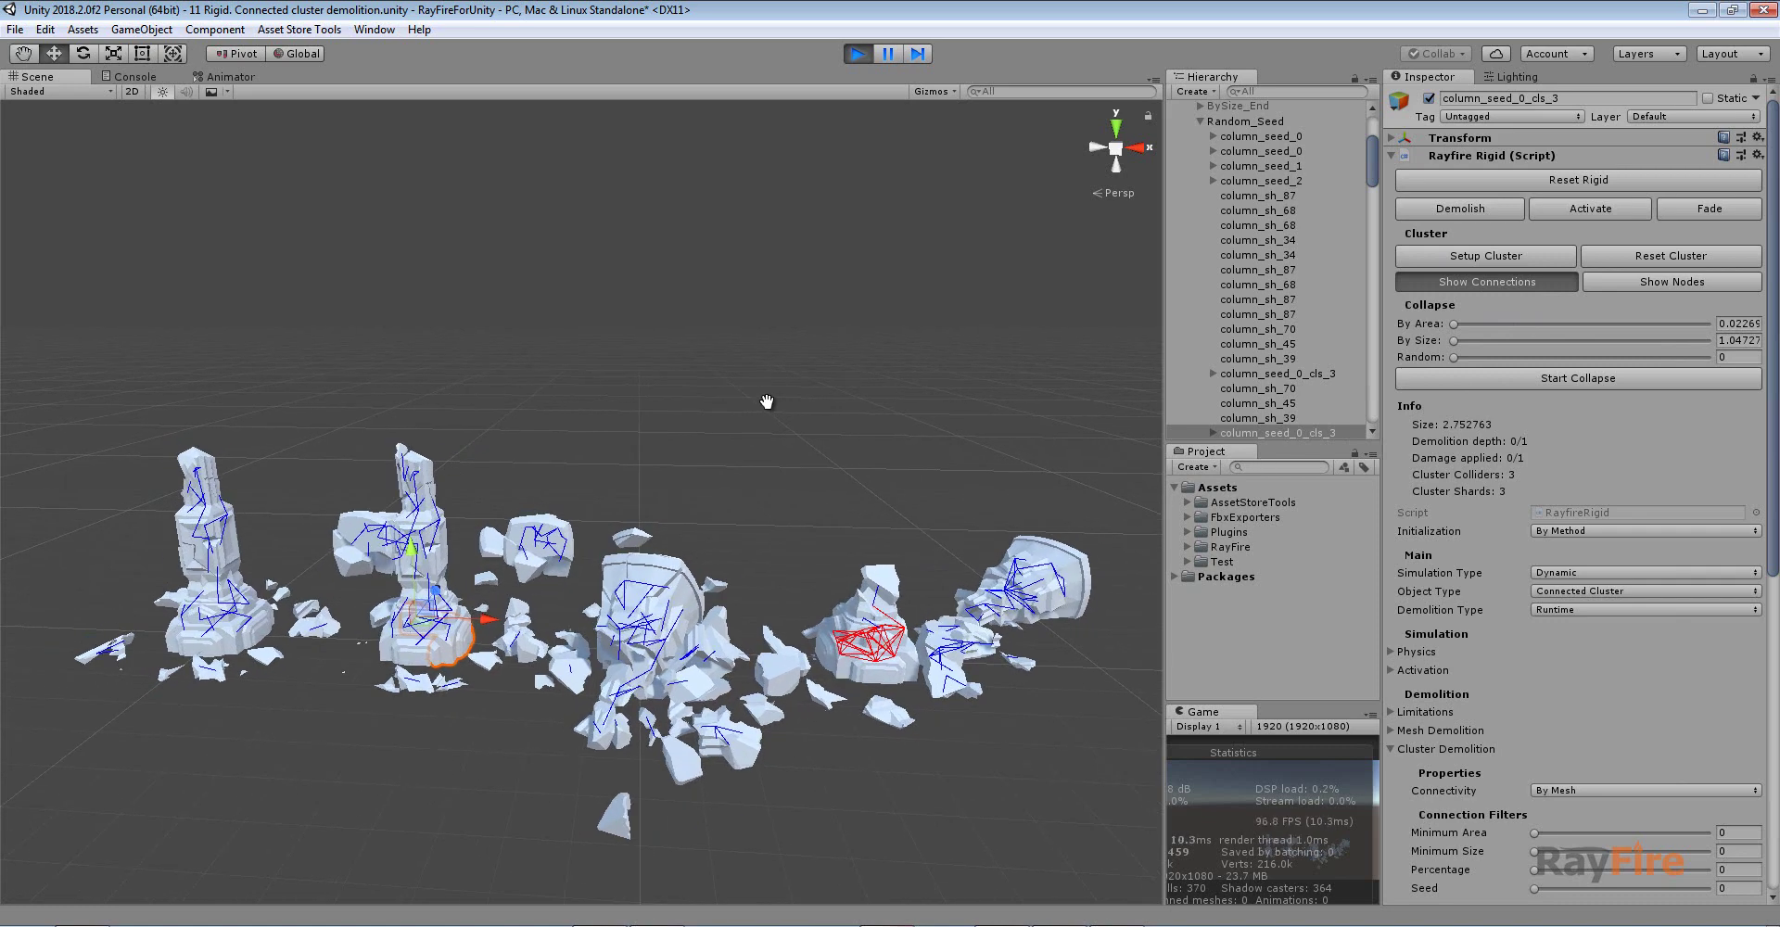